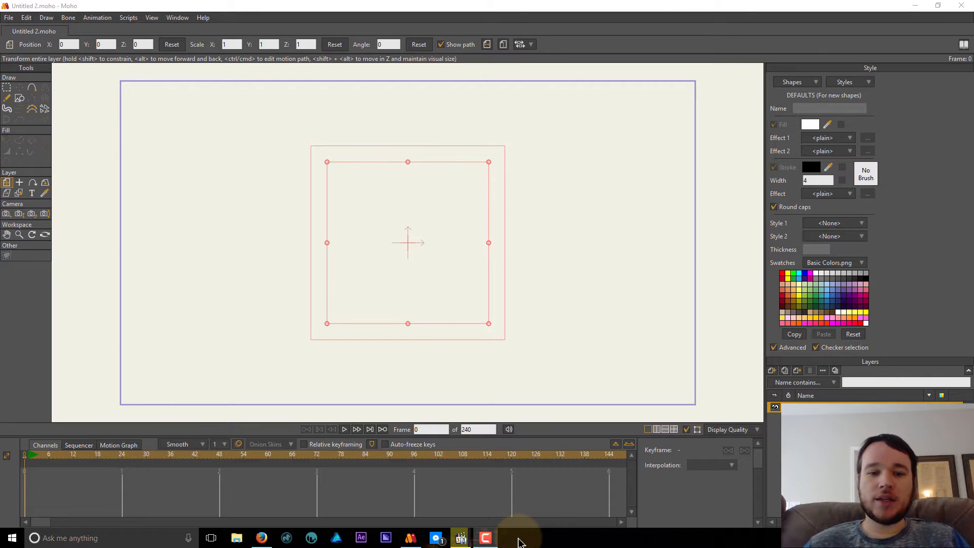
Review the contract and growth-chart scenes in the Adaza RV2.avi sample video, and close the player.
{"action": "mouse_move", "coordinate": [458, 545]}
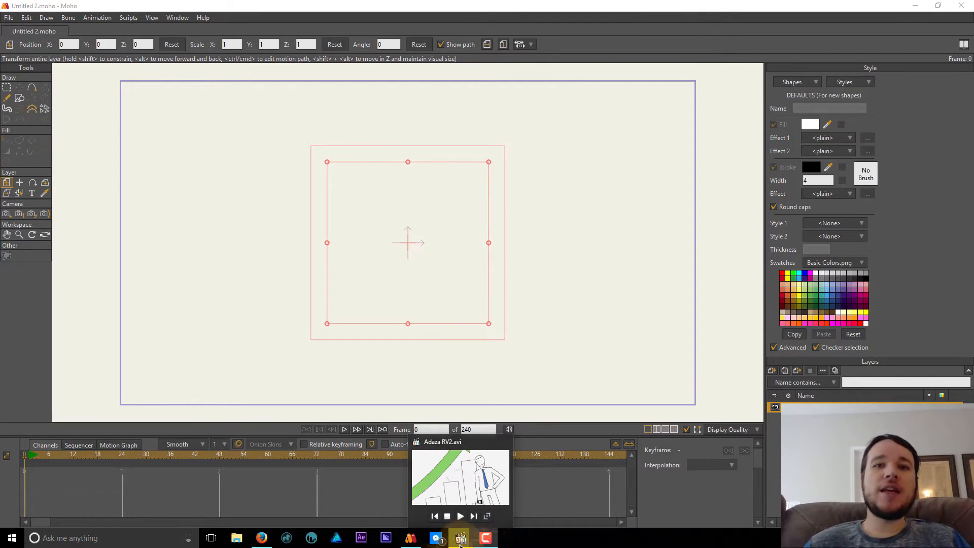
{"action": "left_click", "coordinate": [460, 544]}
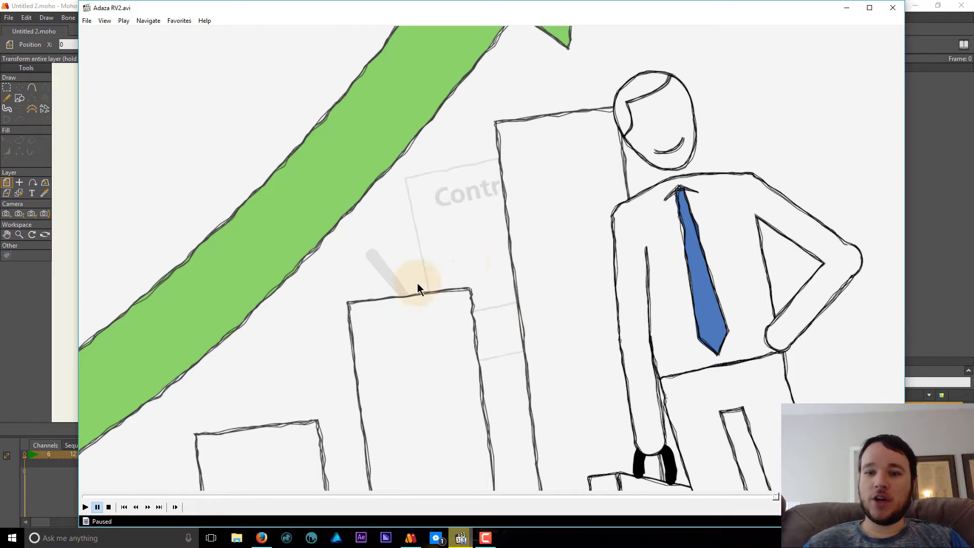
{"action": "left_click", "coordinate": [443, 282]}
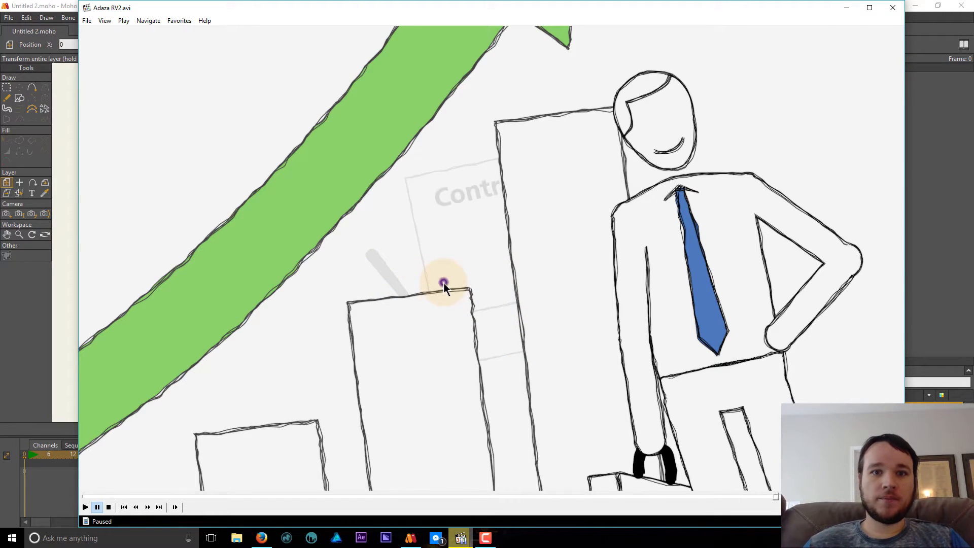
{"action": "left_click", "coordinate": [656, 328]}
{"action": "left_click", "coordinate": [770, 496]}
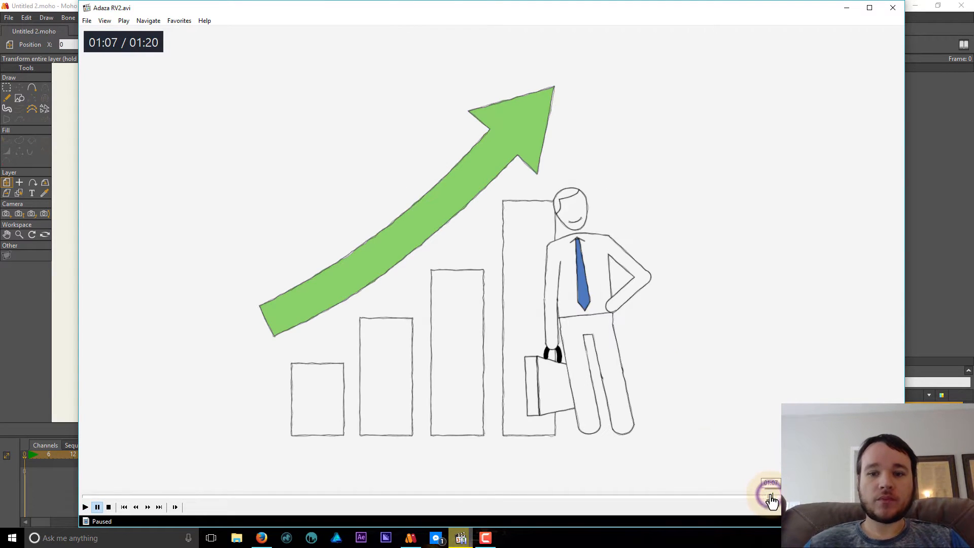
{"action": "left_click", "coordinate": [631, 351]}
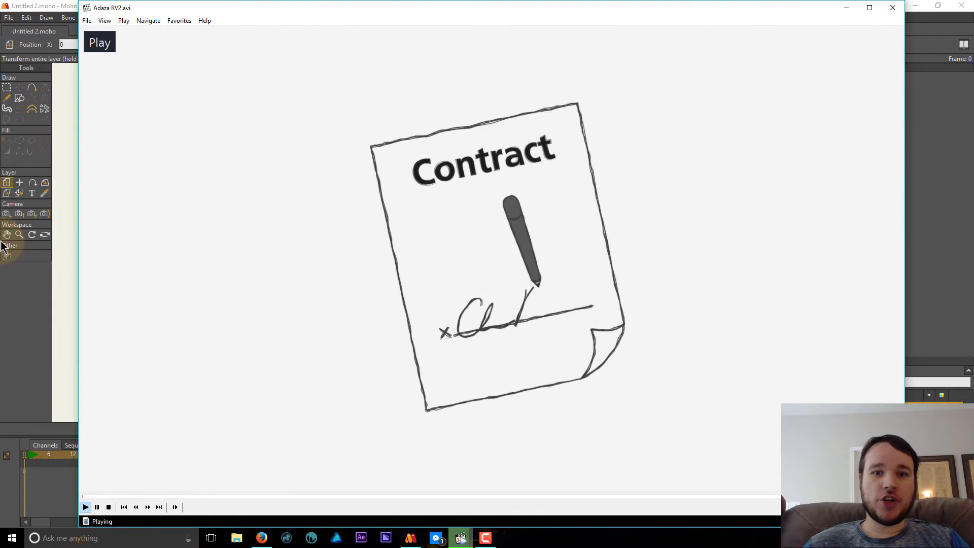
{"action": "left_click", "coordinate": [459, 231]}
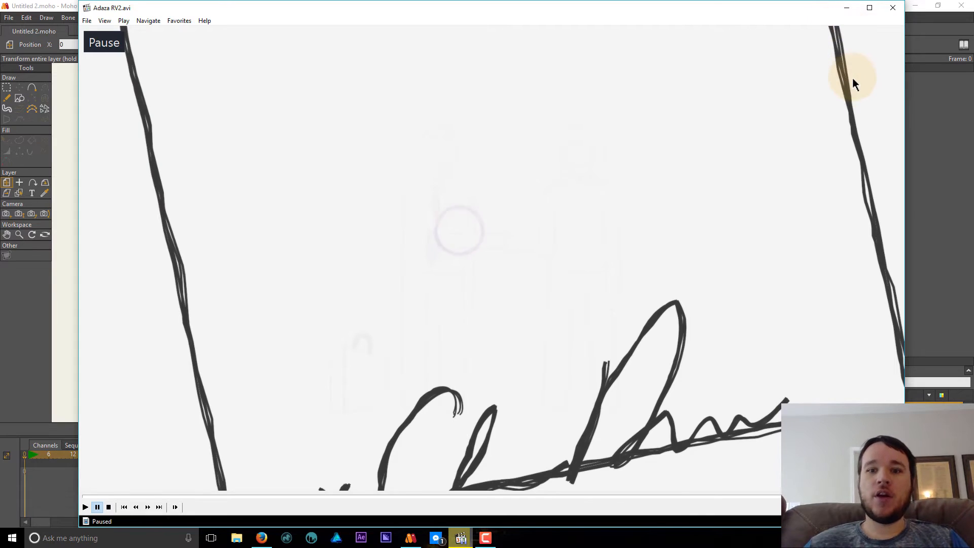
{"action": "left_click", "coordinate": [892, 7]}
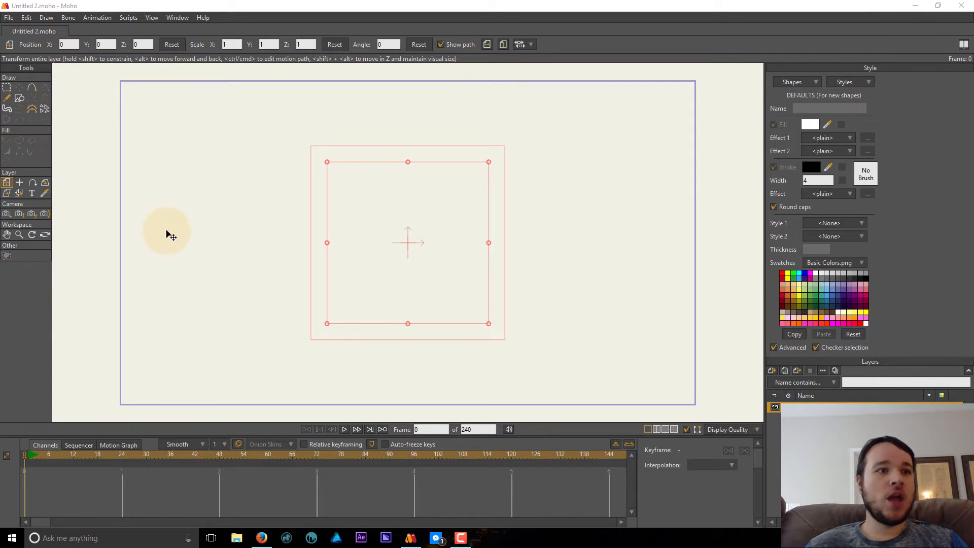
Choose the rectangle shape for drawing and rename the vector layer as Paper.
{"action": "left_click", "coordinate": [18, 99]}
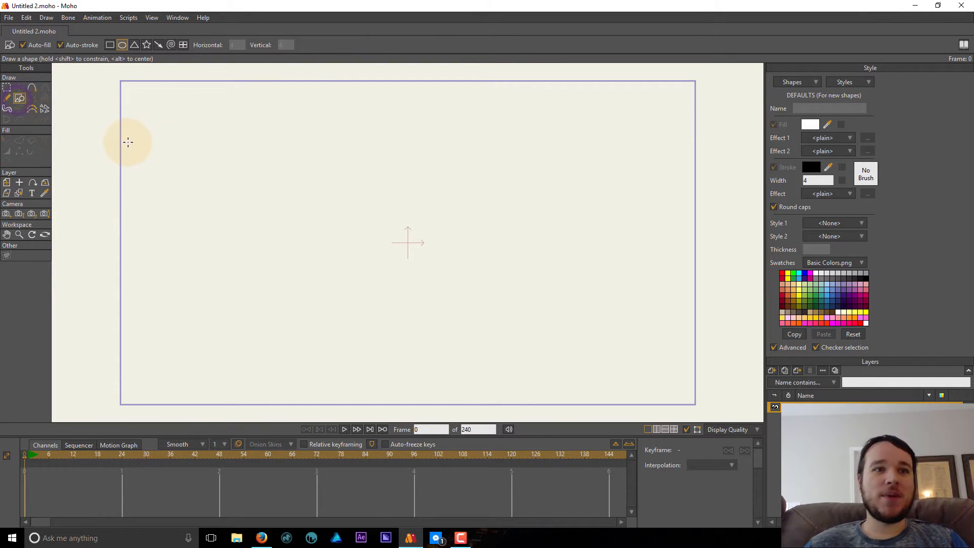
{"action": "left_click", "coordinate": [110, 45]}
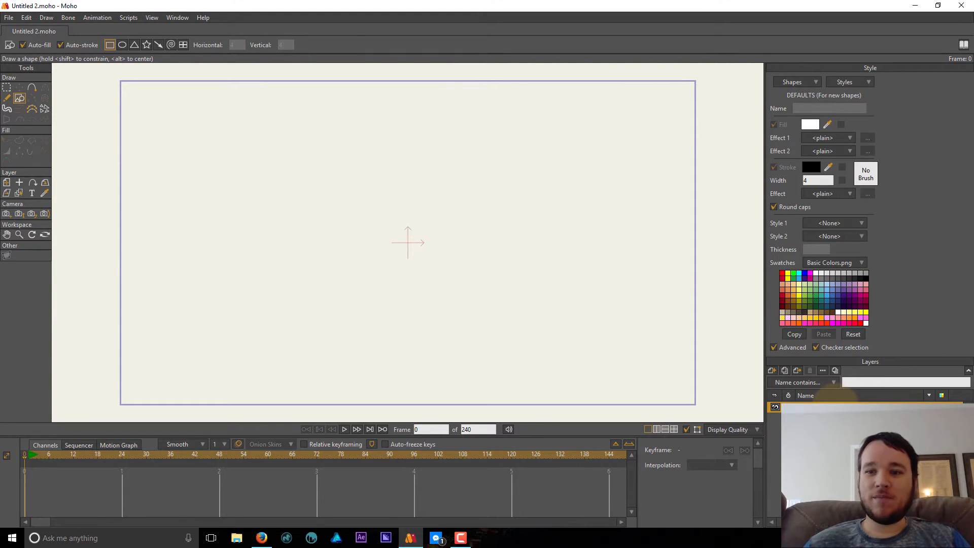
{"action": "double_click", "coordinate": [838, 407]}
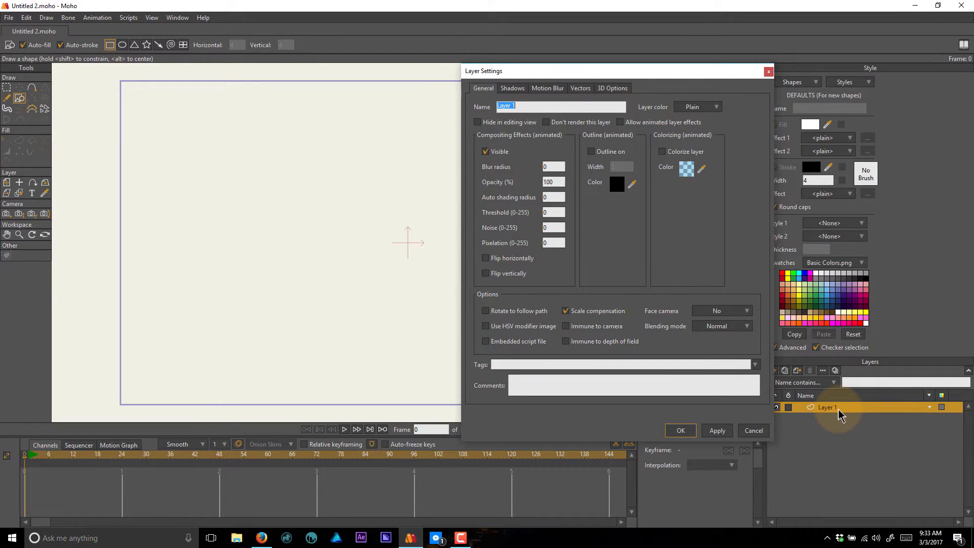
{"action": "key", "text": "Return"}
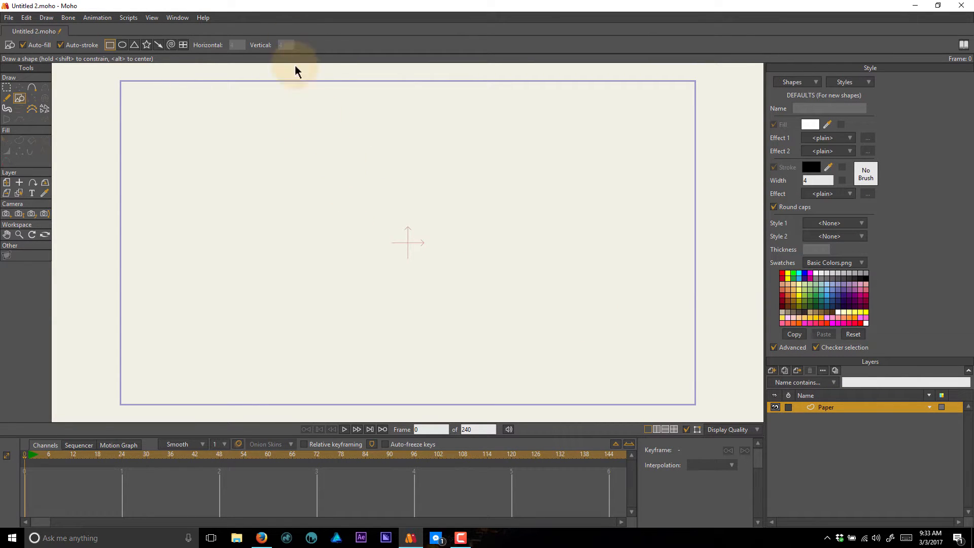
Draw a tall rectangle for the sheet of paper near the canvas centre and nudge it slightly up and right.
{"action": "left_click_drag", "start_coordinate": [323, 143], "coordinate": [496, 359]}
{"action": "left_click", "coordinate": [20, 87]}
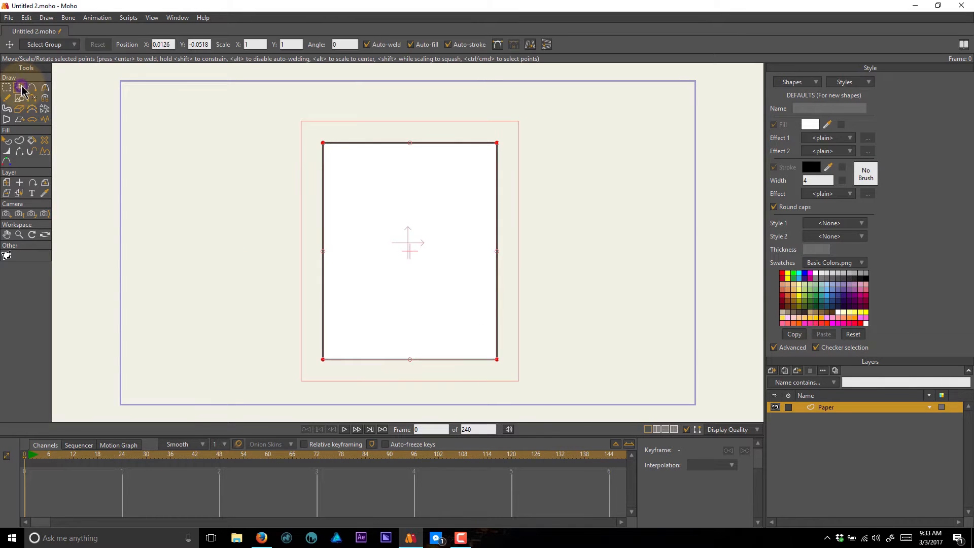
{"action": "left_click_drag", "start_coordinate": [405, 254], "coordinate": [405, 250]}
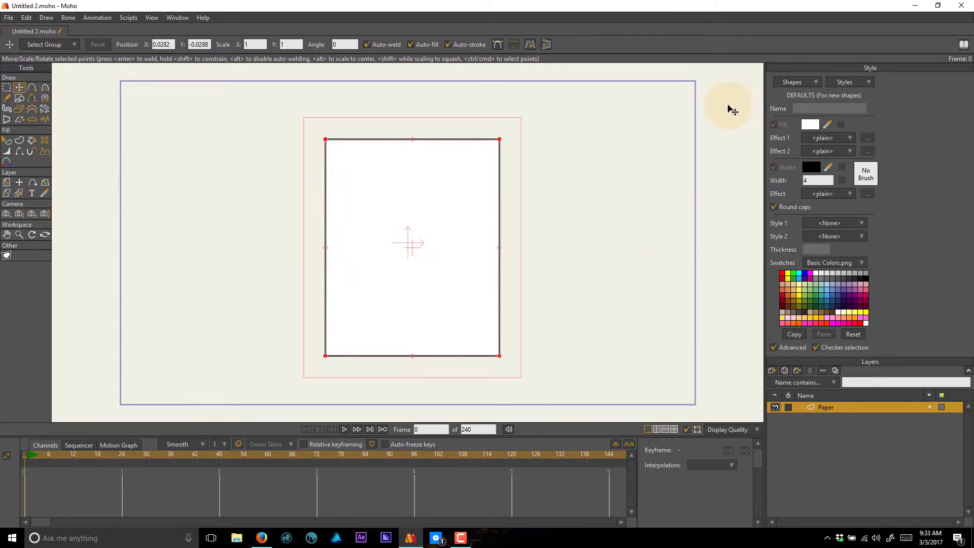
Turn off the fill of the paper rectangle and keep only its black stroke.
{"action": "key", "text": "q"}
{"action": "left_click", "coordinate": [438, 197]}
{"action": "left_click", "coordinate": [774, 125]}
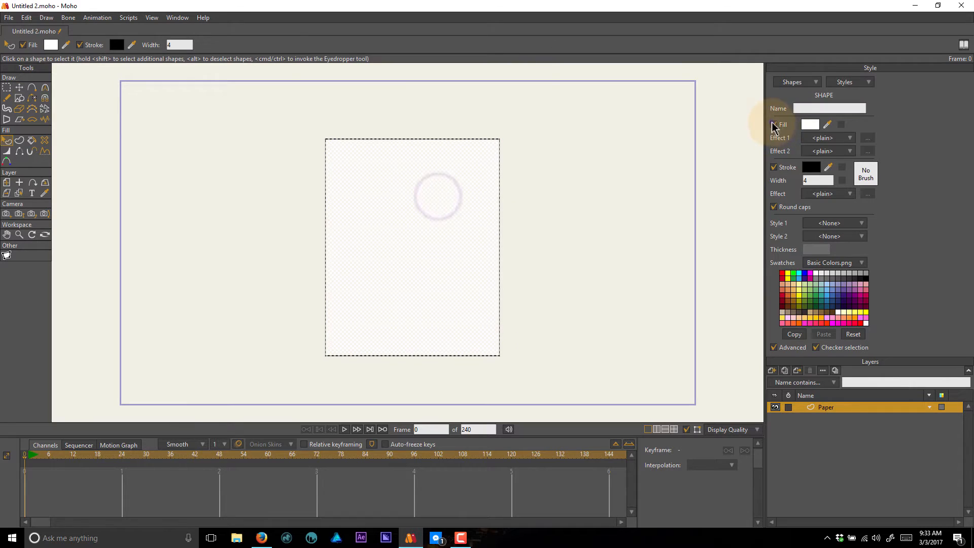
{"action": "left_click", "coordinate": [668, 171]}
Add a point on each edge beside the paper's lower-right corner and move the corner point inward to about X 0.41, Y -0.54.
{"action": "scroll", "coordinate": [524, 365], "scroll_direction": "up", "scroll_amount": 1}
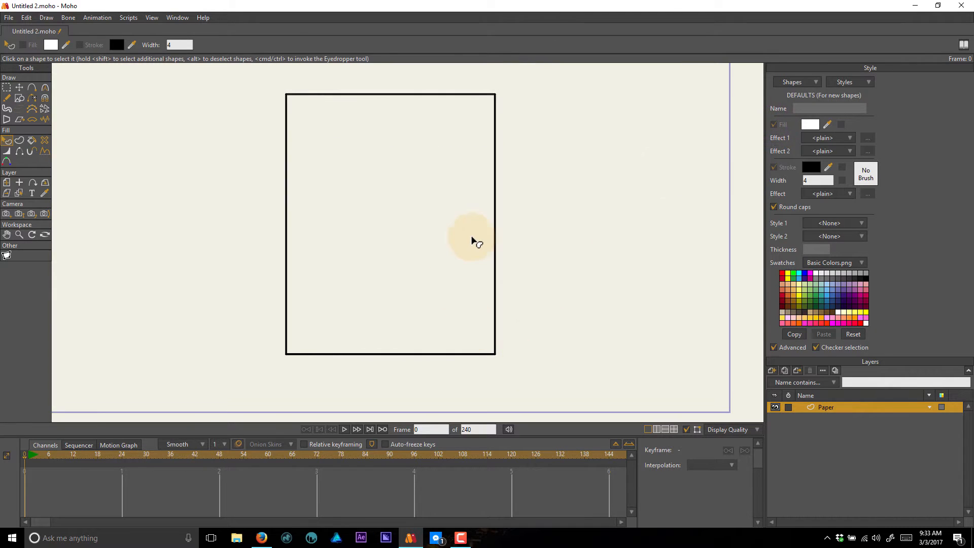
{"action": "scroll", "coordinate": [474, 239], "scroll_direction": "down", "scroll_amount": 1}
{"action": "left_click_drag", "start_coordinate": [394, 272], "coordinate": [402, 287]}
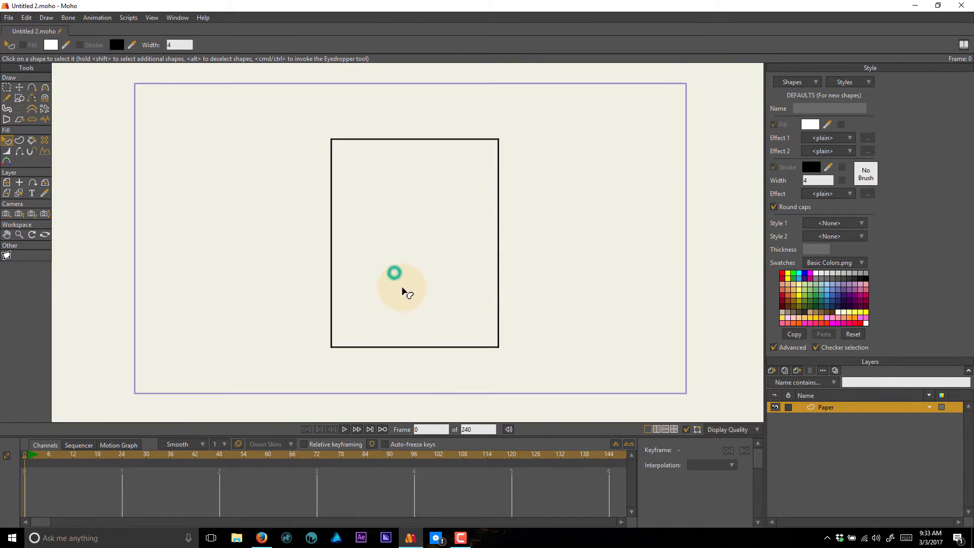
{"action": "scroll", "coordinate": [410, 287], "scroll_direction": "up", "scroll_amount": 1}
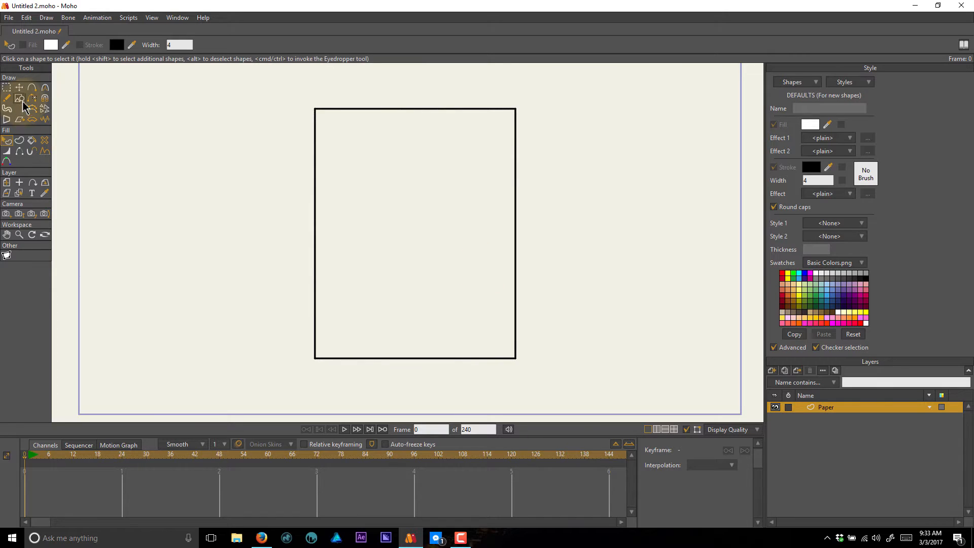
{"action": "left_click", "coordinate": [32, 88]}
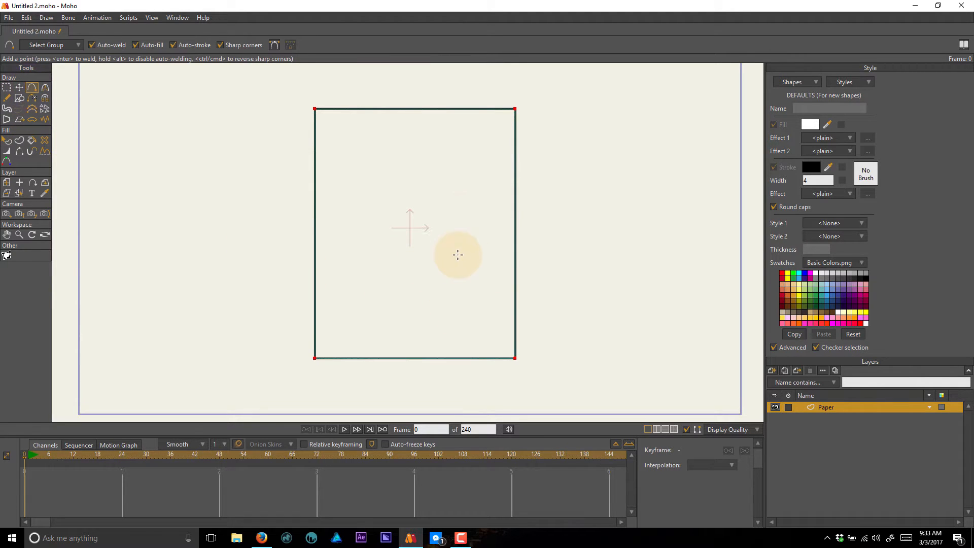
{"action": "scroll", "coordinate": [390, 250], "scroll_direction": "up", "scroll_amount": 1}
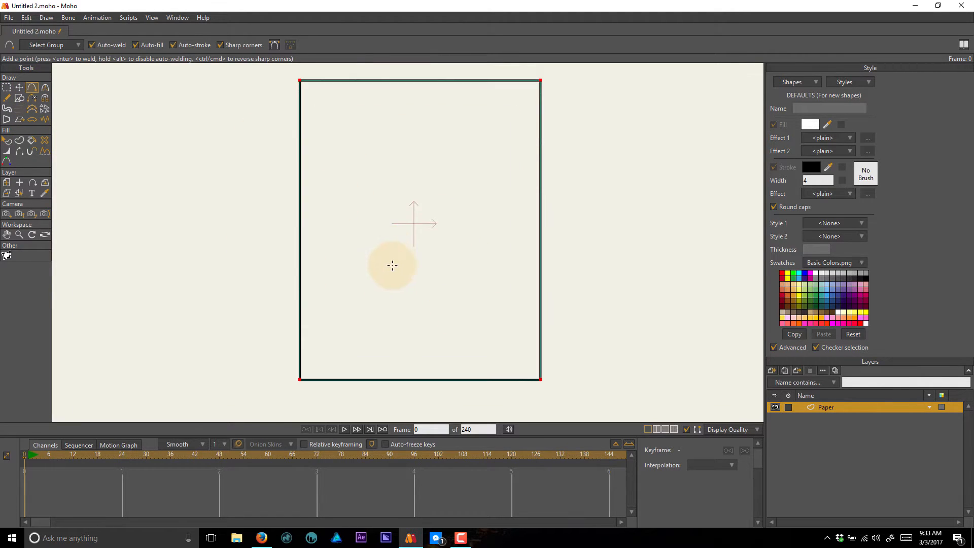
{"action": "mouse_move", "coordinate": [392, 265]}
{"action": "left_mouse_down"}
{"action": "mouse_move", "coordinate": [378, 258]}
{"action": "mouse_move", "coordinate": [391, 275]}
{"action": "left_mouse_up"}
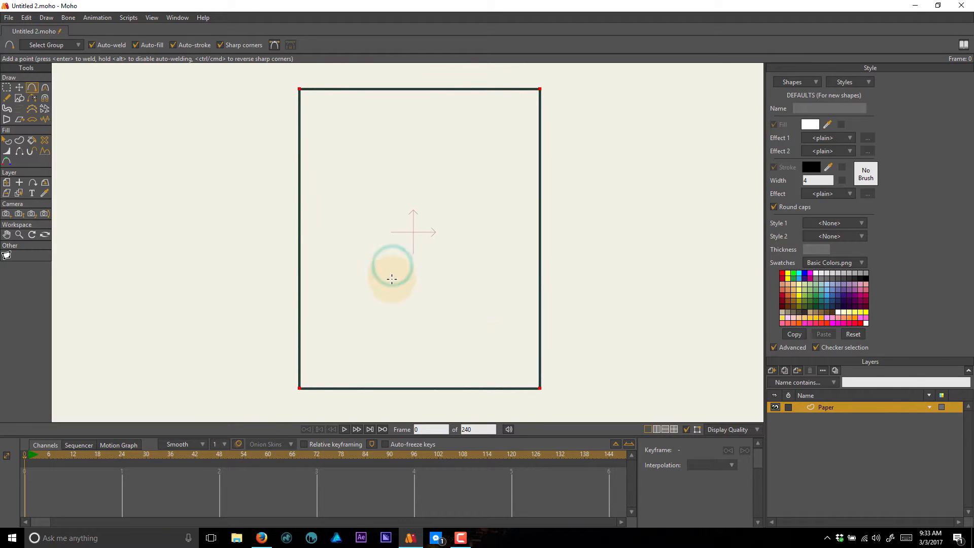
{"action": "left_click", "coordinate": [495, 389]}
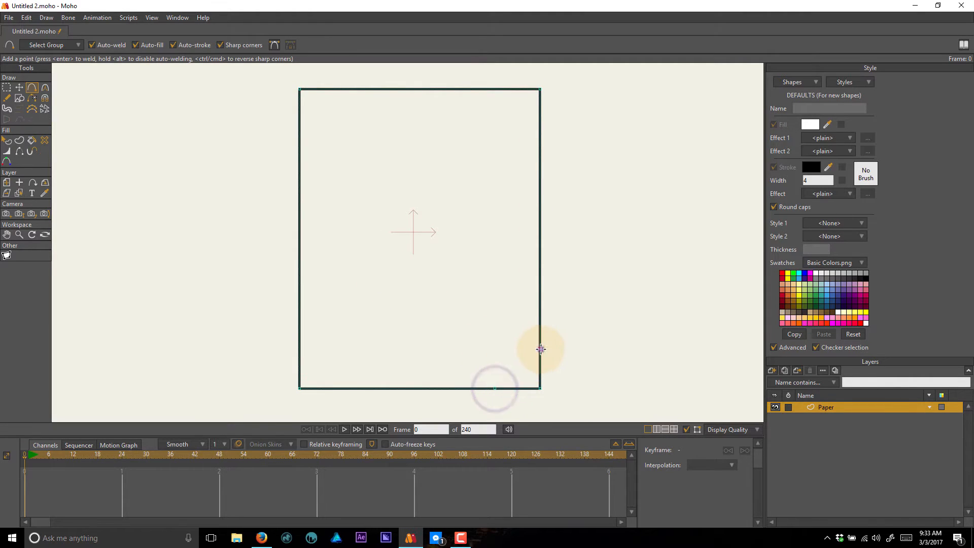
{"action": "left_click", "coordinate": [539, 349]}
{"action": "key", "text": "t"}
{"action": "left_click_drag", "start_coordinate": [539, 389], "coordinate": [513, 364]}
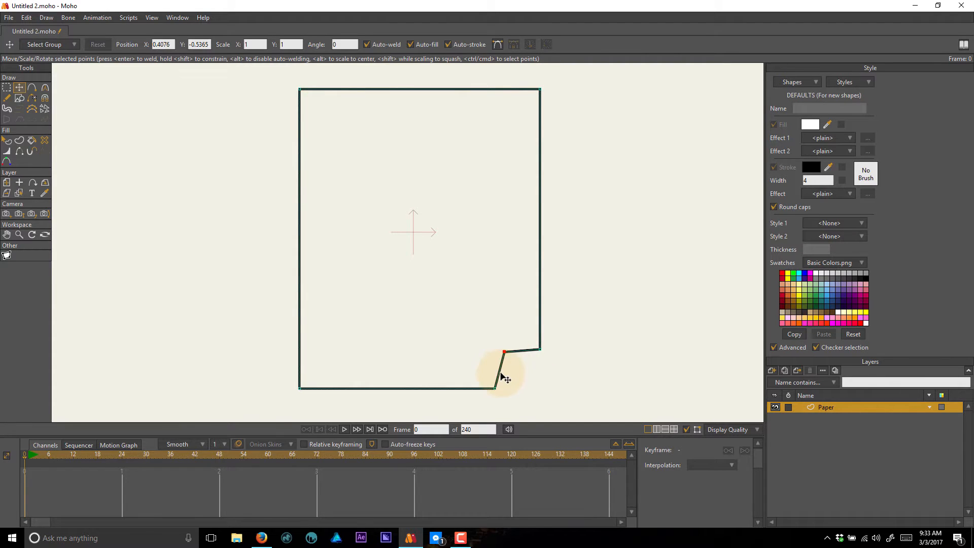
Connect the two edge points beside the folded corner with a diagonal line and create a stroke shape from it.
{"action": "key", "text": "a"}
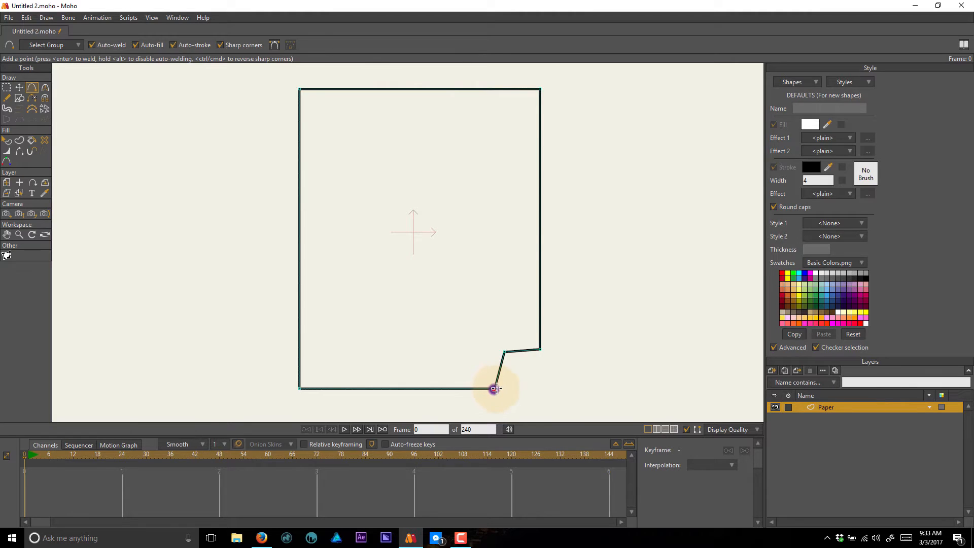
{"action": "left_click_drag", "start_coordinate": [495, 389], "coordinate": [538, 350]}
{"action": "key", "text": "g"}
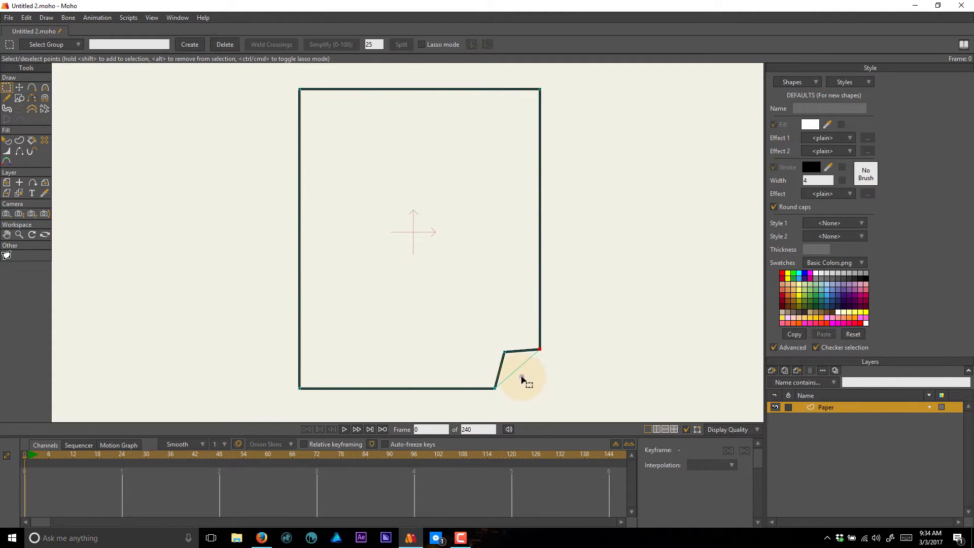
{"action": "left_click", "coordinate": [521, 378]}
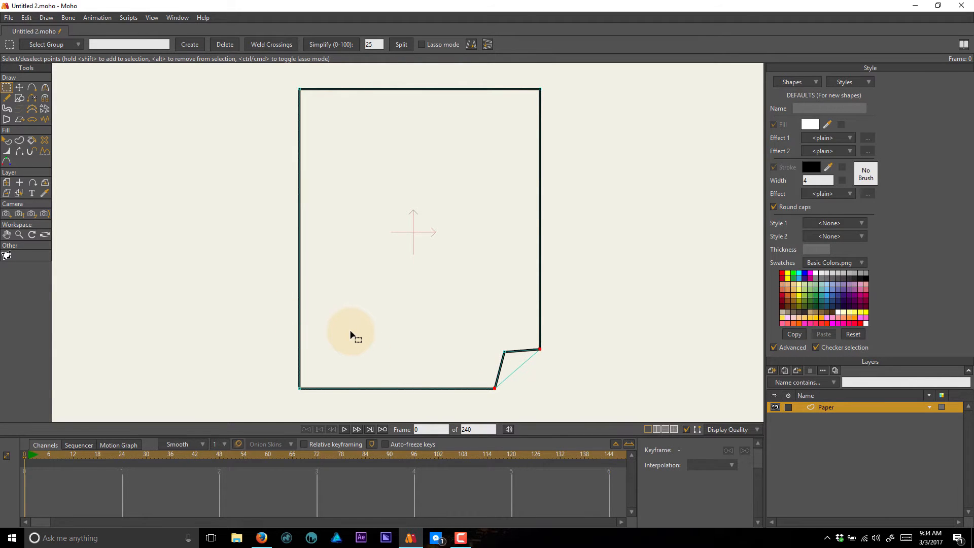
{"action": "key", "text": "u"}
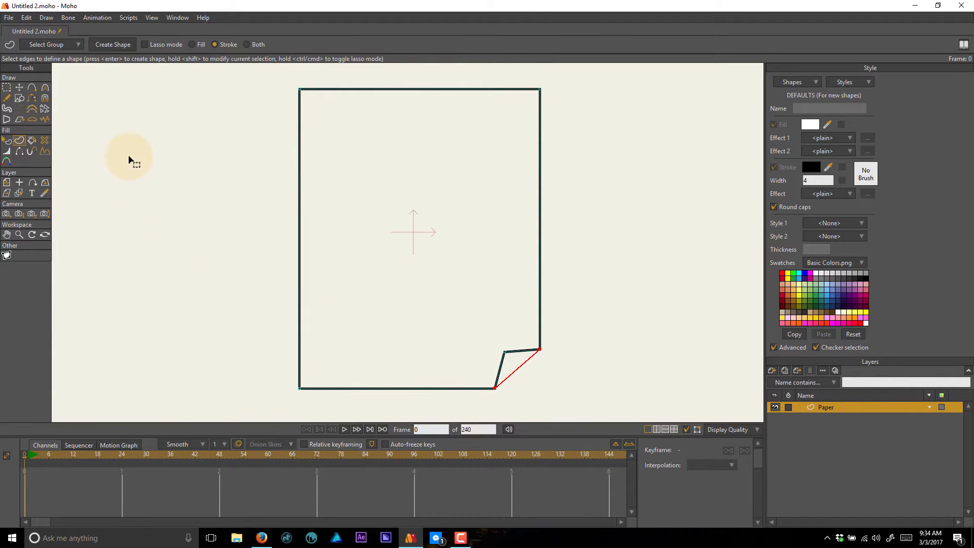
{"action": "left_click", "coordinate": [108, 44]}
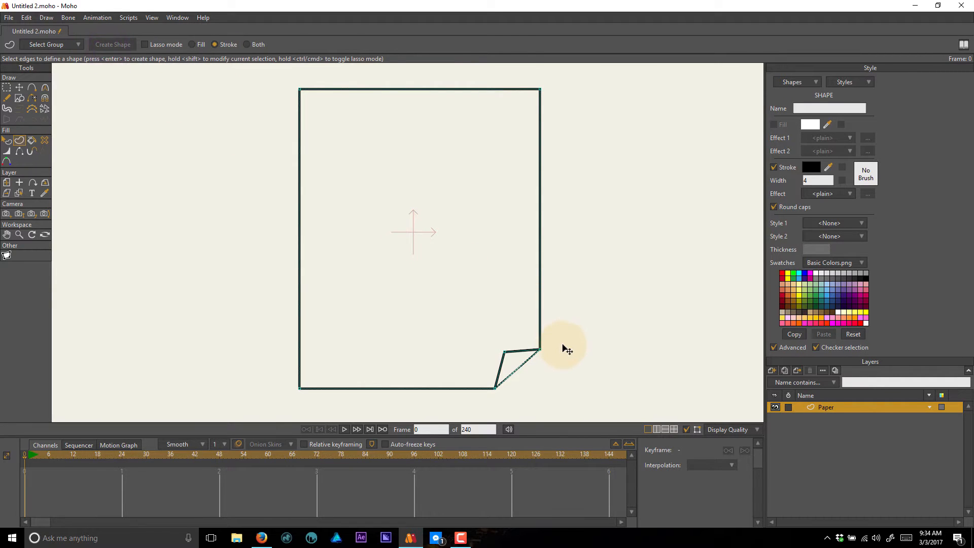
Shift the fold's tip slightly up and left, and add a midpoint on each of its inner edges to curve them gently inward.
{"action": "key", "text": "t"}
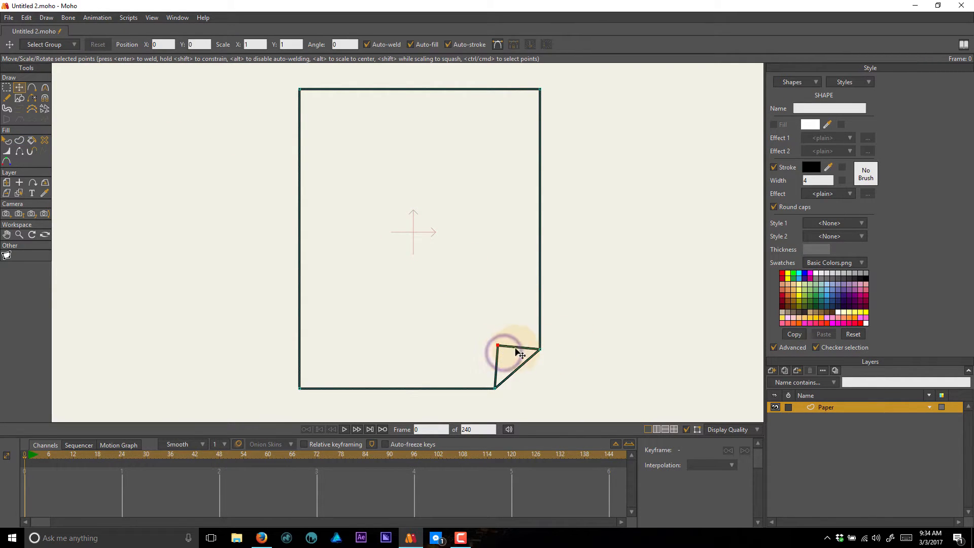
{"action": "key", "text": "a"}
{"action": "key", "text": "c"}
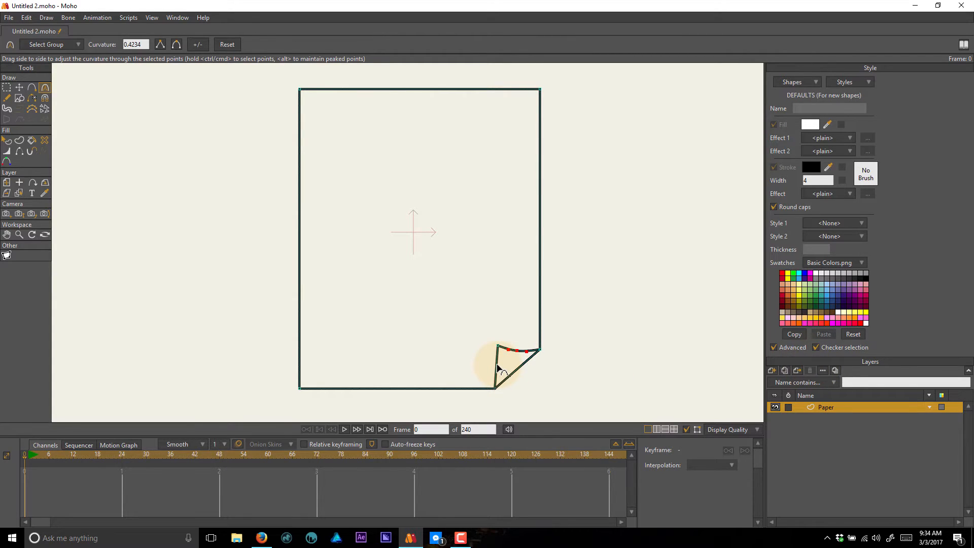
{"action": "key", "text": "a"}
{"action": "left_click", "coordinate": [498, 366]}
{"action": "key", "text": "c"}
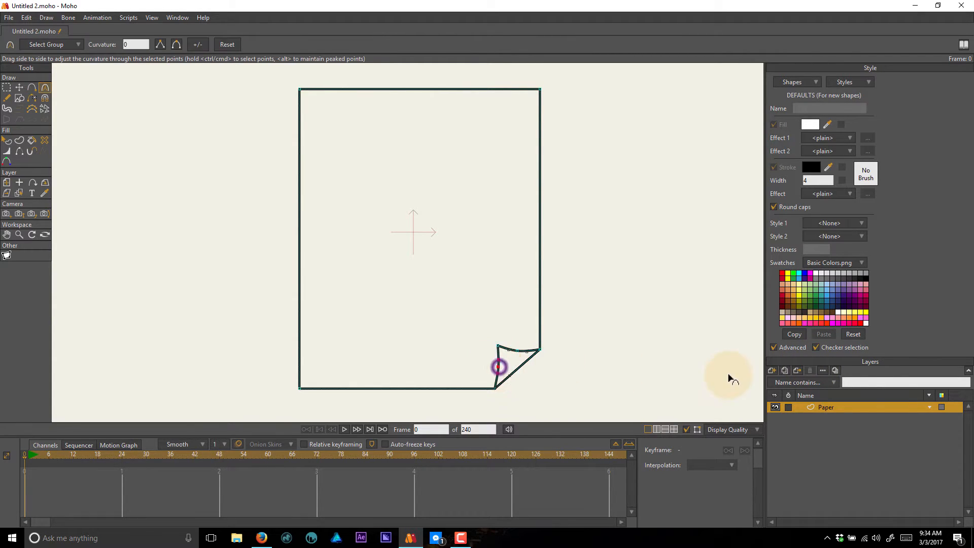
Add a point to the fold's diagonal edge, pull it outward, and round it to a curvature of about 0.62.
{"action": "key", "text": "a"}
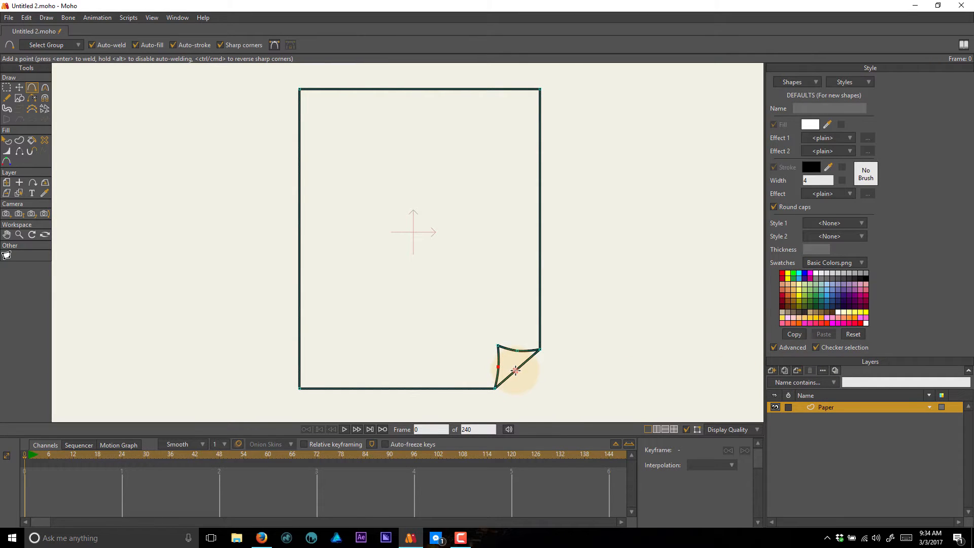
{"action": "key", "text": "t"}
{"action": "left_click", "coordinate": [519, 373]}
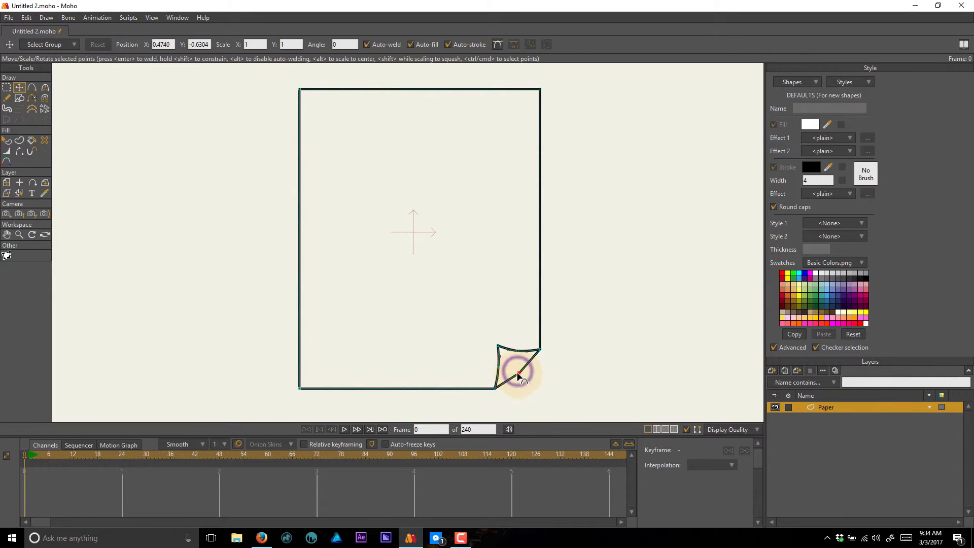
{"action": "key", "text": "c"}
{"action": "left_click_drag", "start_coordinate": [518, 374], "coordinate": [675, 369]}
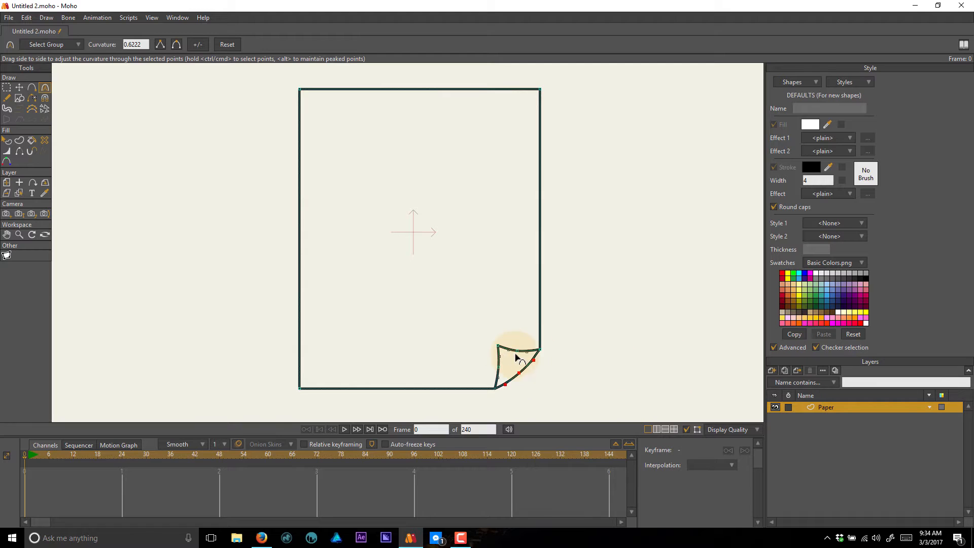
Try reshaping the folded corner by moving its tip, edge and end points, and undo those changes.
{"action": "key", "text": "t"}
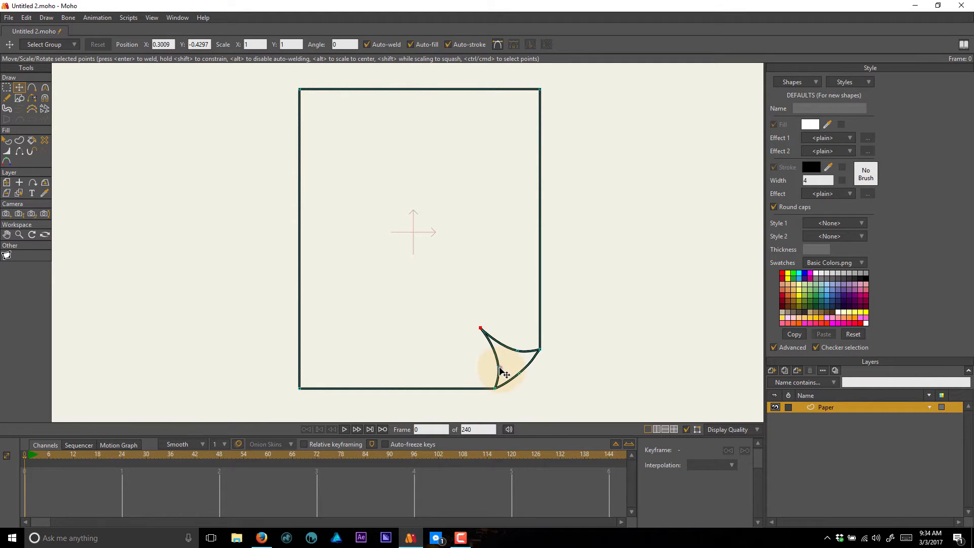
{"action": "left_click_drag", "start_coordinate": [499, 368], "coordinate": [513, 329]}
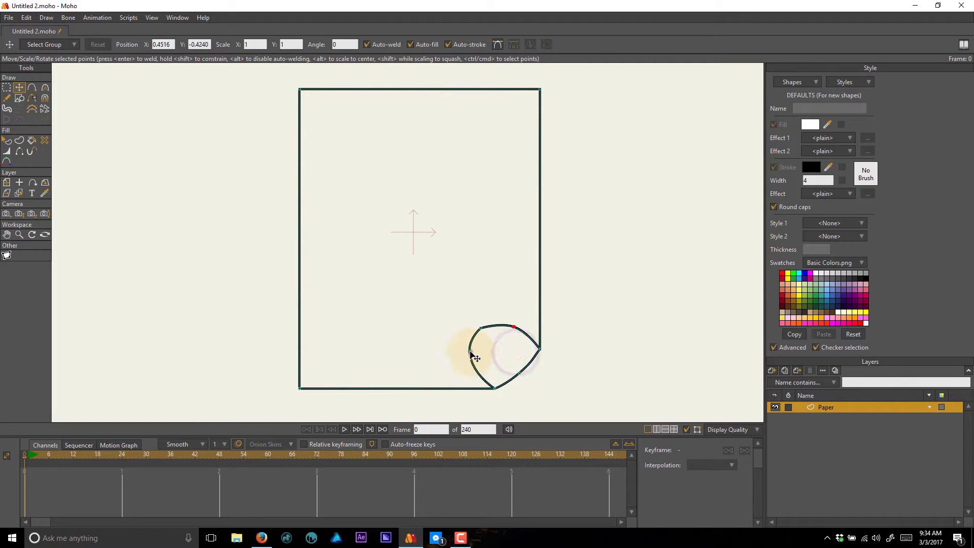
{"action": "left_click_drag", "start_coordinate": [470, 352], "coordinate": [469, 390]}
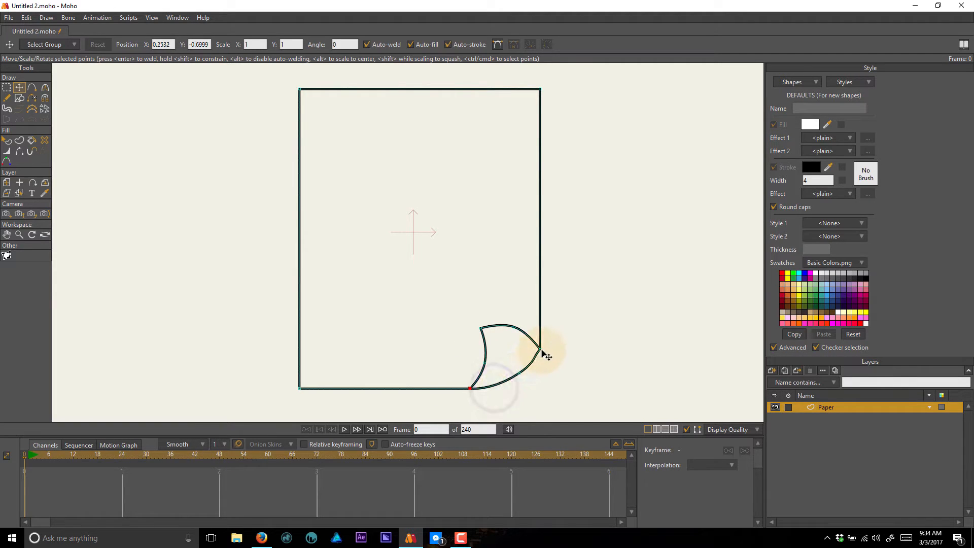
{"action": "left_click_drag", "start_coordinate": [540, 349], "coordinate": [512, 323]}
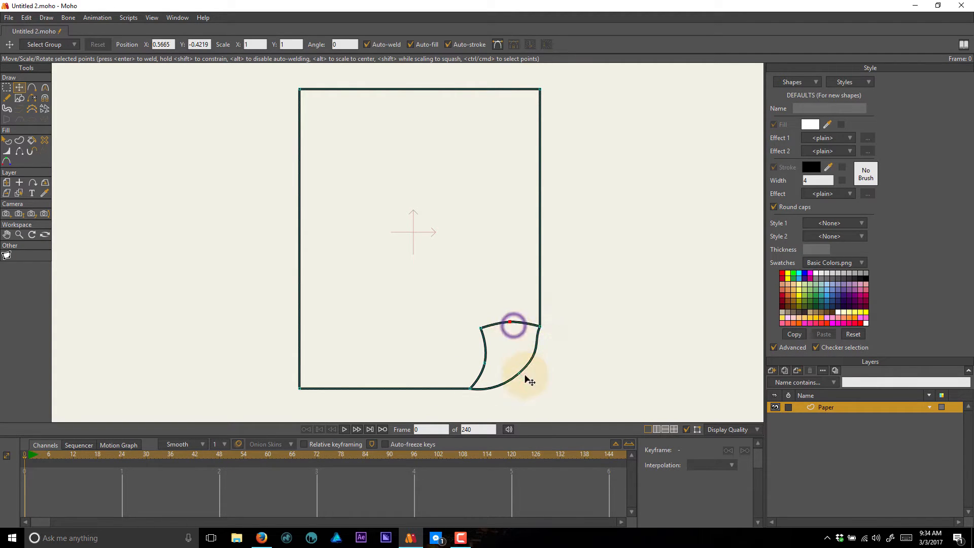
{"action": "key", "text": "c"}
{"action": "left_click_drag", "start_coordinate": [522, 375], "coordinate": [519, 375]}
{"action": "left_click_drag", "start_coordinate": [442, 439], "coordinate": [537, 404]}
{"action": "key", "text": "ctrl+z"}
{"action": "key", "text": "ctrl+z"}
{"action": "key", "text": "ctrl+z"}
{"action": "key", "text": "ctrl+z"}
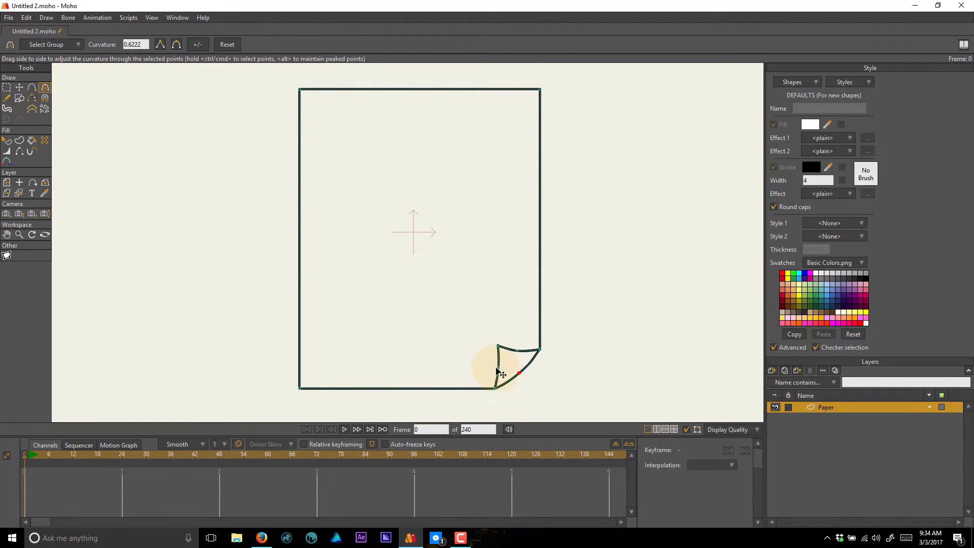
Add a midpoint to the paper's left and bottom edges, pulling each slightly inward and smoothing it into a gentle curve.
{"action": "key", "text": "a"}
{"action": "left_click_drag", "start_coordinate": [298, 245], "coordinate": [726, 194]}
{"action": "key", "text": "c"}
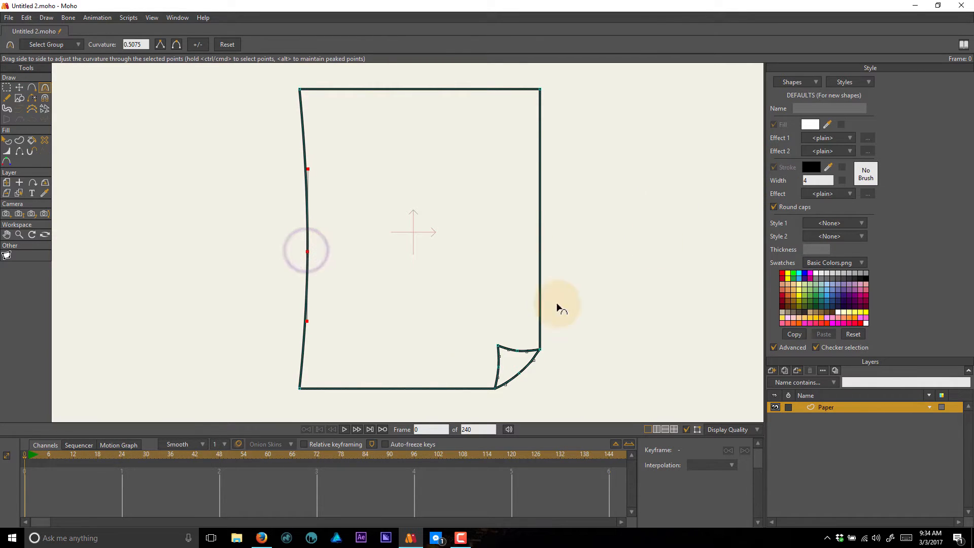
{"action": "key", "text": "a"}
{"action": "left_click_drag", "start_coordinate": [401, 388], "coordinate": [697, 361]}
{"action": "key", "text": "c"}
Bow the paper's right and top edges slightly inward with added midpoints, smoothing the top one to a curvature of about 0.59.
{"action": "key", "text": "a"}
{"action": "left_click_drag", "start_coordinate": [541, 207], "coordinate": [736, 168]}
{"action": "key", "text": "c"}
{"action": "key", "text": "a"}
{"action": "left_click_drag", "start_coordinate": [415, 87], "coordinate": [837, 85]}
{"action": "key", "text": "c"}
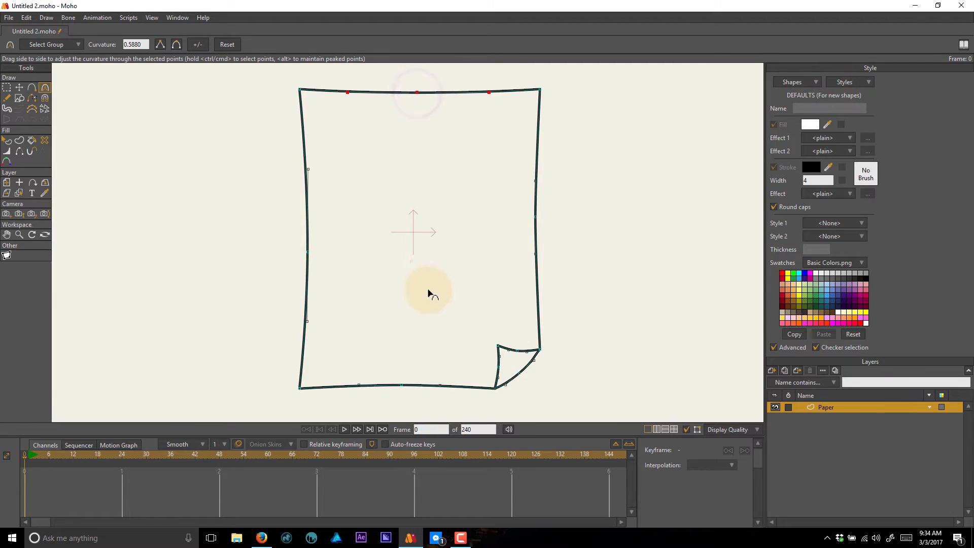
{"action": "scroll", "coordinate": [434, 288], "scroll_direction": "down", "scroll_amount": 1}
{"action": "scroll", "coordinate": [437, 281], "scroll_direction": "up", "scroll_amount": 1}
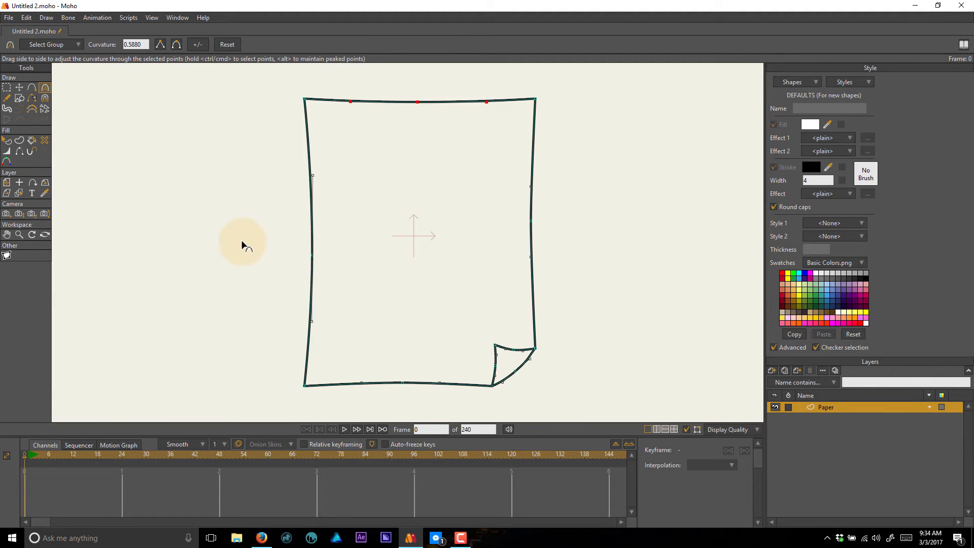
Draw a short diagonal line in the lower-left part of the page and create a stroke shape from it.
{"action": "left_click", "coordinate": [32, 87]}
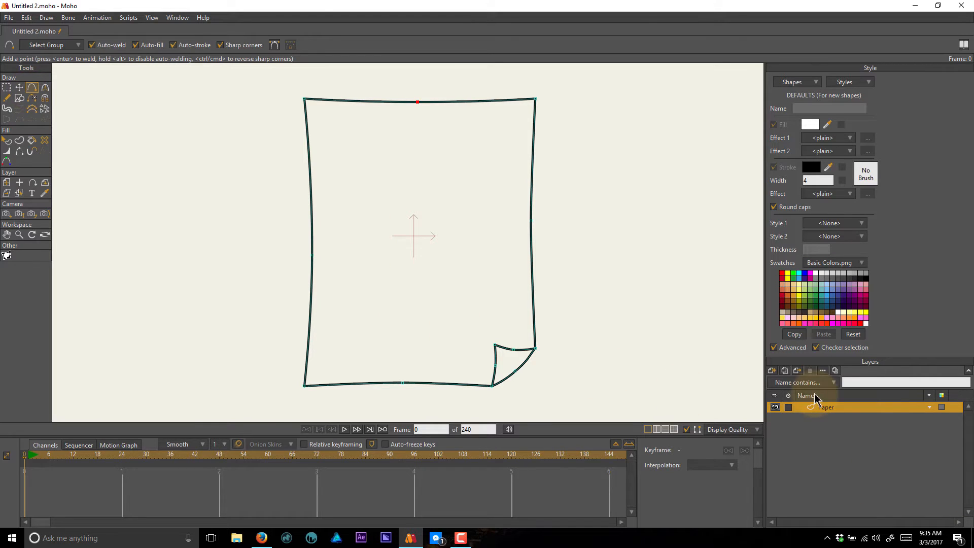
{"action": "scroll", "coordinate": [360, 311], "scroll_direction": "up", "scroll_amount": 4}
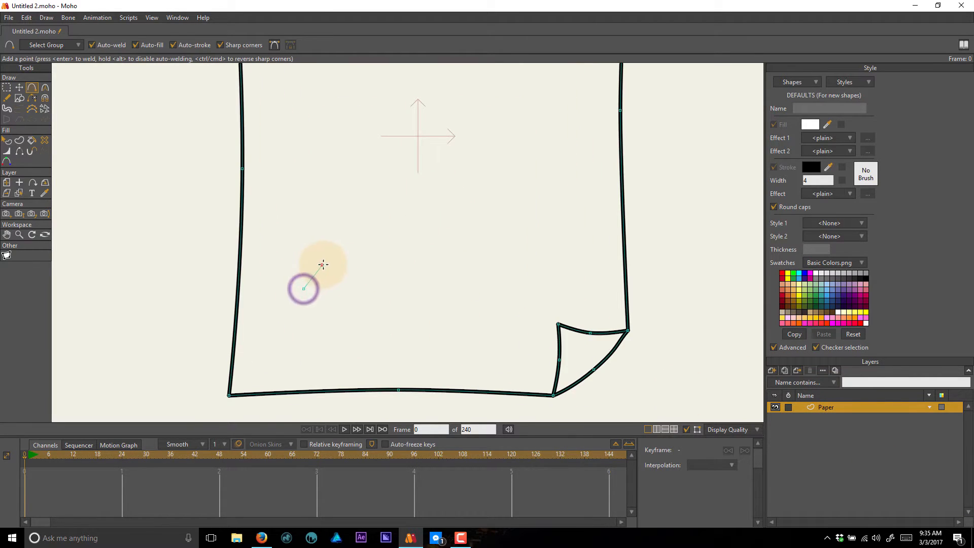
{"action": "left_click_drag", "start_coordinate": [323, 265], "coordinate": [343, 233]}
{"action": "key", "text": "g"}
{"action": "scroll", "coordinate": [311, 283], "scroll_direction": "up", "scroll_amount": 3}
{"action": "scroll", "coordinate": [335, 218], "scroll_direction": "down", "scroll_amount": 2}
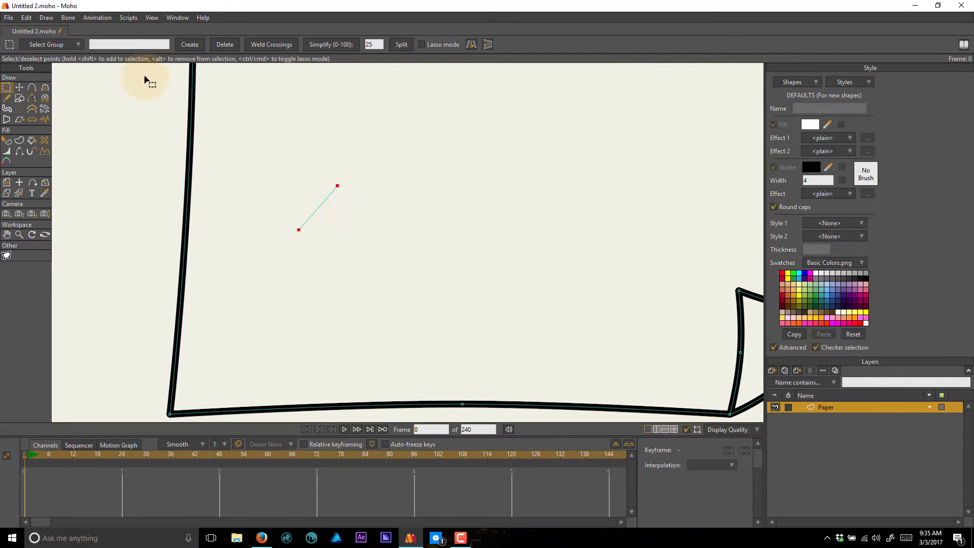
{"action": "key", "text": "u"}
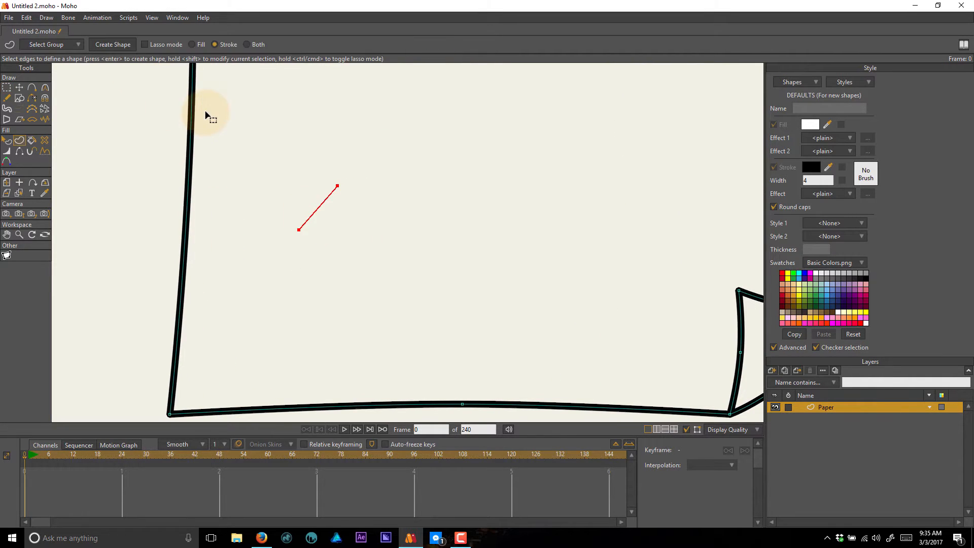
{"action": "left_click", "coordinate": [113, 44]}
Duplicate the short diagonal line and mirror the copy over the original to form an X.
{"action": "left_click_drag", "start_coordinate": [357, 178], "coordinate": [273, 265]}
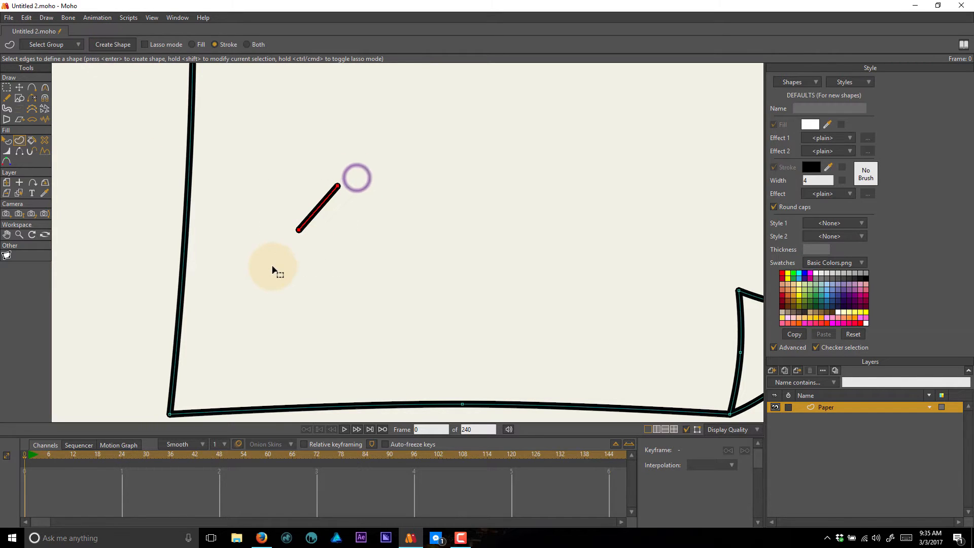
{"action": "key", "text": "t"}
{"action": "key", "text": "t"}
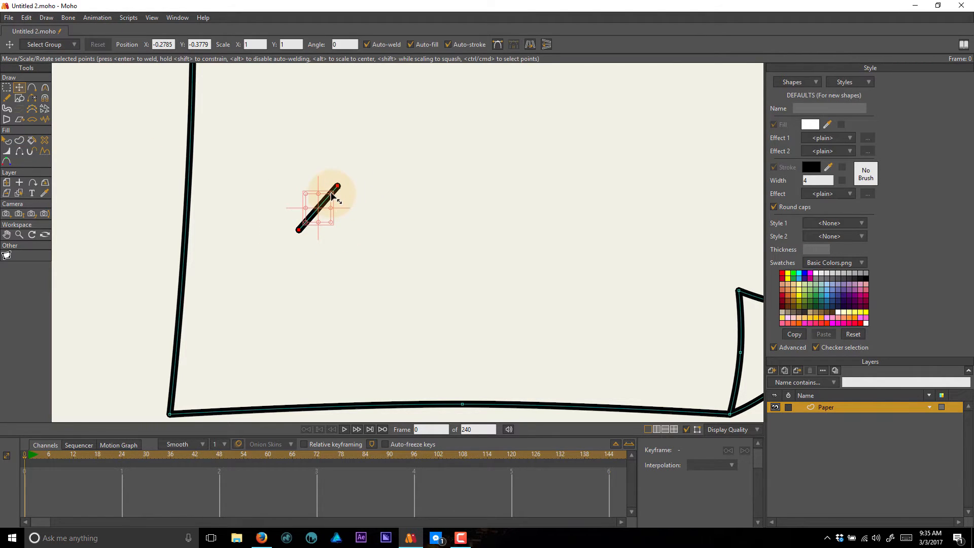
{"action": "mouse_move", "coordinate": [335, 195]}
{"action": "left_mouse_down"}
{"action": "mouse_move", "coordinate": [335, 232]}
{"action": "mouse_move", "coordinate": [340, 224]}
{"action": "left_mouse_up"}
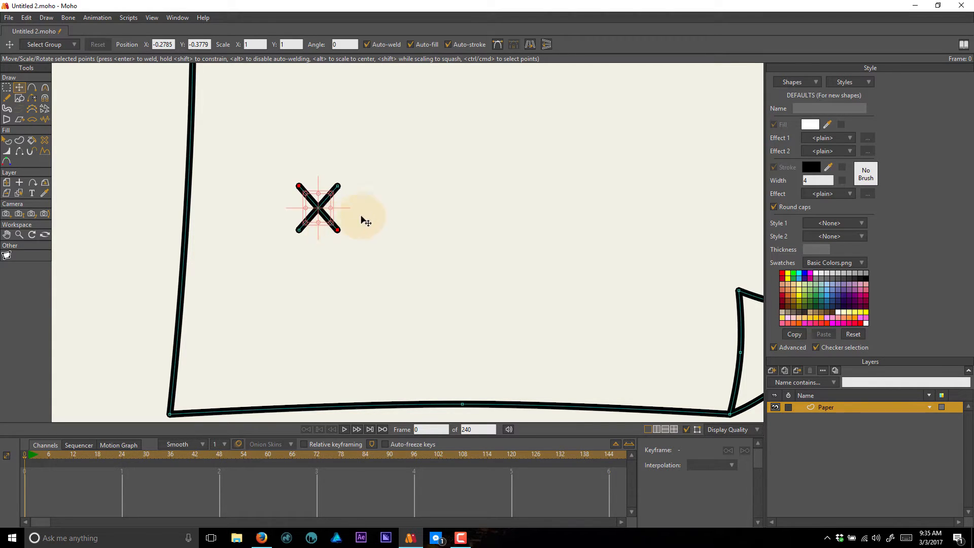
Draw a horizontal signature line from beside the X toward the page's right edge and create a stroke shape from it.
{"action": "scroll", "coordinate": [365, 218], "scroll_direction": "down", "scroll_amount": 1}
{"action": "left_click_drag", "start_coordinate": [409, 213], "coordinate": [310, 240]}
{"action": "left_click", "coordinate": [32, 88]}
{"action": "scroll", "coordinate": [268, 176], "scroll_direction": "down", "scroll_amount": 2}
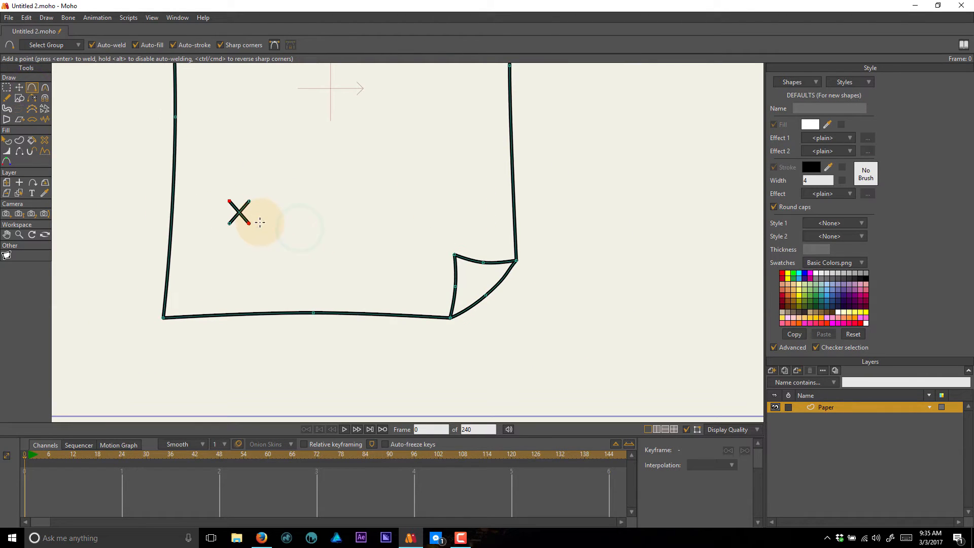
{"action": "left_click_drag", "start_coordinate": [260, 222], "coordinate": [461, 221]}
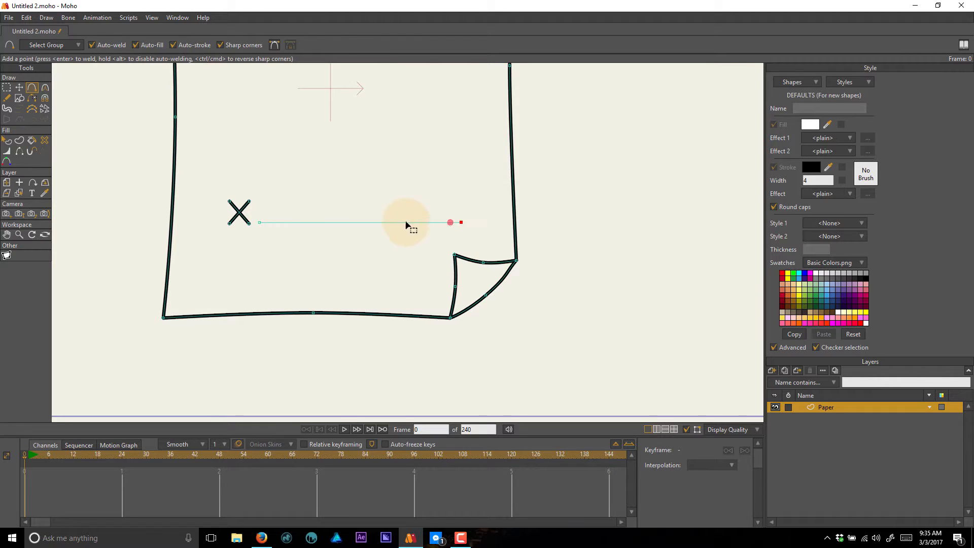
{"action": "key", "text": "g"}
{"action": "left_click", "coordinate": [280, 214]}
{"action": "left_click", "coordinate": [461, 222], "text": "shift"}
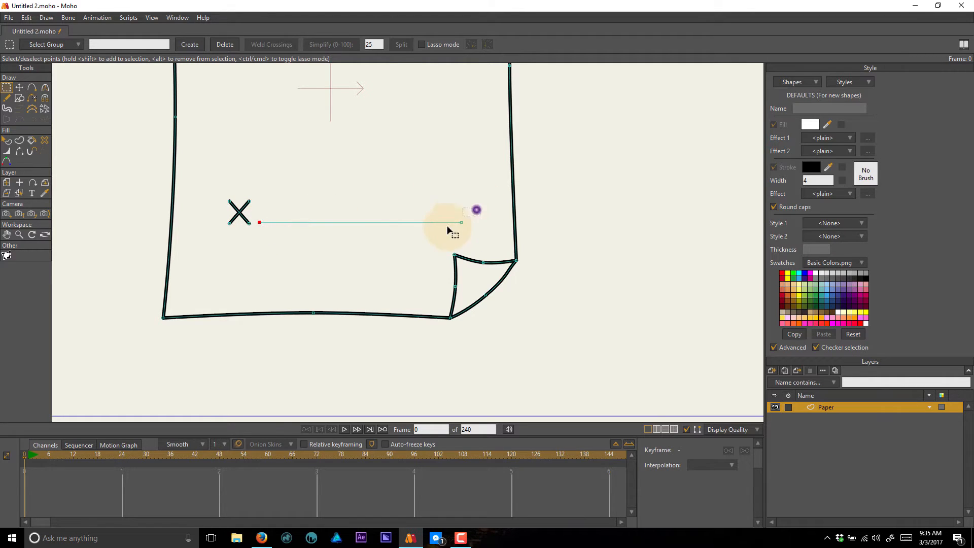
{"action": "key", "text": "u"}
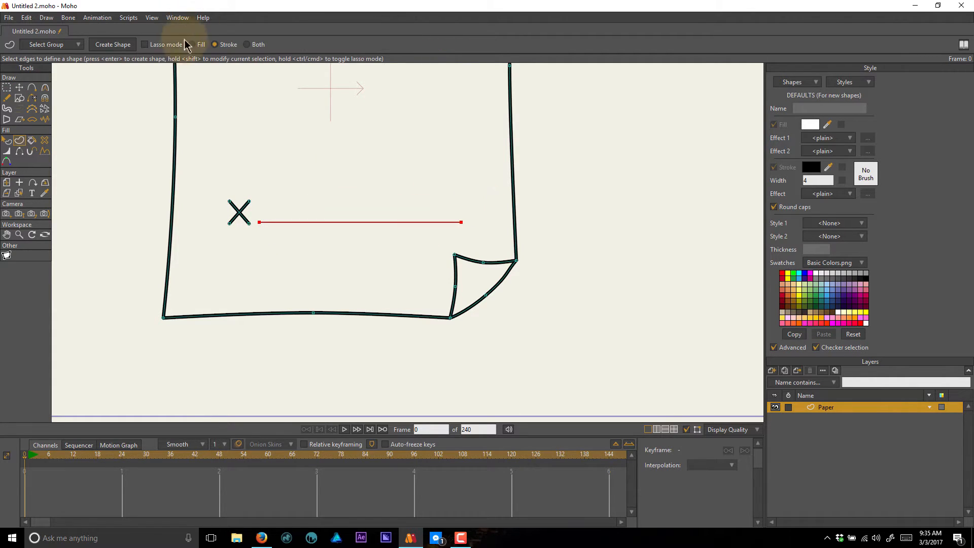
{"action": "left_click", "coordinate": [120, 46]}
Select the X and the signature line together and move them up to about Y -0.31.
{"action": "scroll", "coordinate": [326, 180], "scroll_direction": "down", "scroll_amount": 1}
{"action": "mouse_move", "coordinate": [331, 193]}
{"action": "left_mouse_down"}
{"action": "mouse_move", "coordinate": [328, 297]}
{"action": "mouse_move", "coordinate": [364, 307]}
{"action": "mouse_move", "coordinate": [377, 263]}
{"action": "left_mouse_up"}
{"action": "scroll", "coordinate": [349, 270], "scroll_direction": "down", "scroll_amount": 1}
{"action": "mouse_move", "coordinate": [464, 276]}
{"action": "left_mouse_down"}
{"action": "mouse_move", "coordinate": [320, 325]}
{"action": "mouse_move", "coordinate": [281, 317]}
{"action": "left_mouse_up"}
{"action": "key", "text": "t"}
{"action": "left_click_drag", "start_coordinate": [350, 293], "coordinate": [350, 277]}
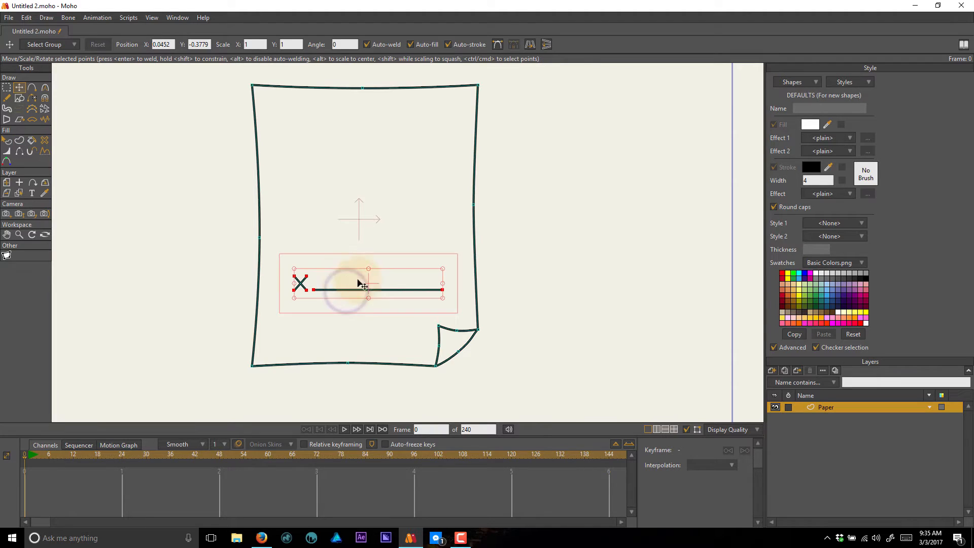
Add a text layer reading "Contract" in the Frutiger LT Std 65 Bold font.
{"action": "left_click", "coordinate": [774, 374]}
{"action": "left_click", "coordinate": [810, 491]}
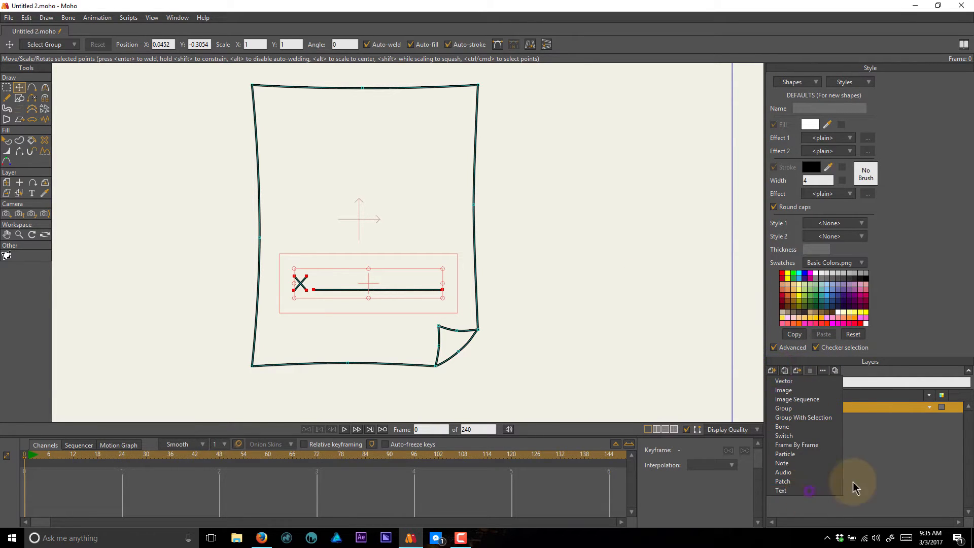
{"action": "type", "text": "C"}
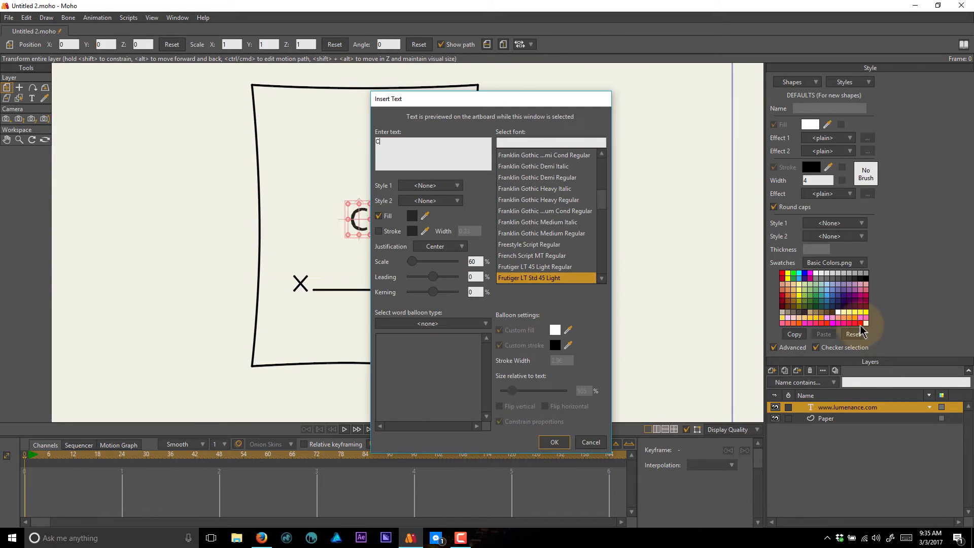
{"action": "type", "text": "ontrac"}
{"action": "type", "text": "t"}
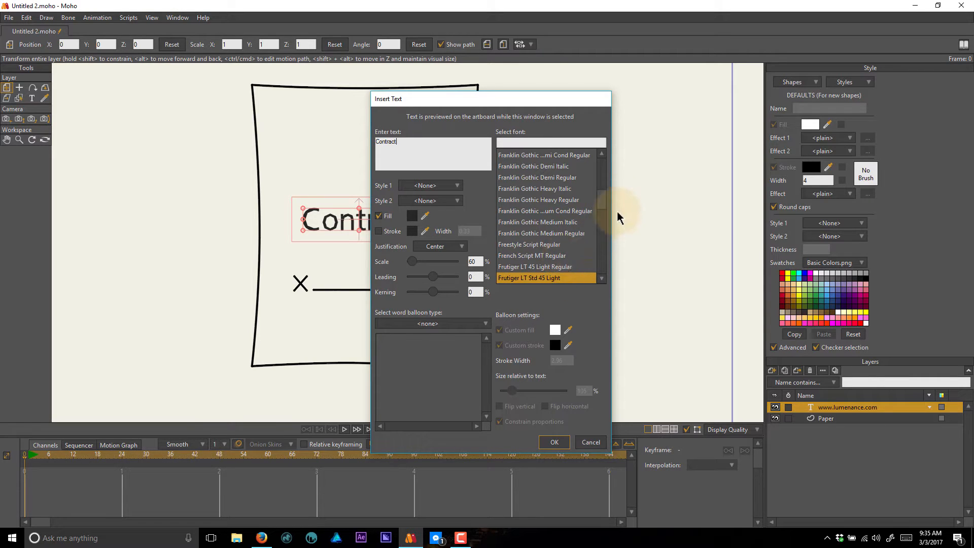
{"action": "scroll", "coordinate": [602, 203], "scroll_direction": "down", "scroll_amount": 4}
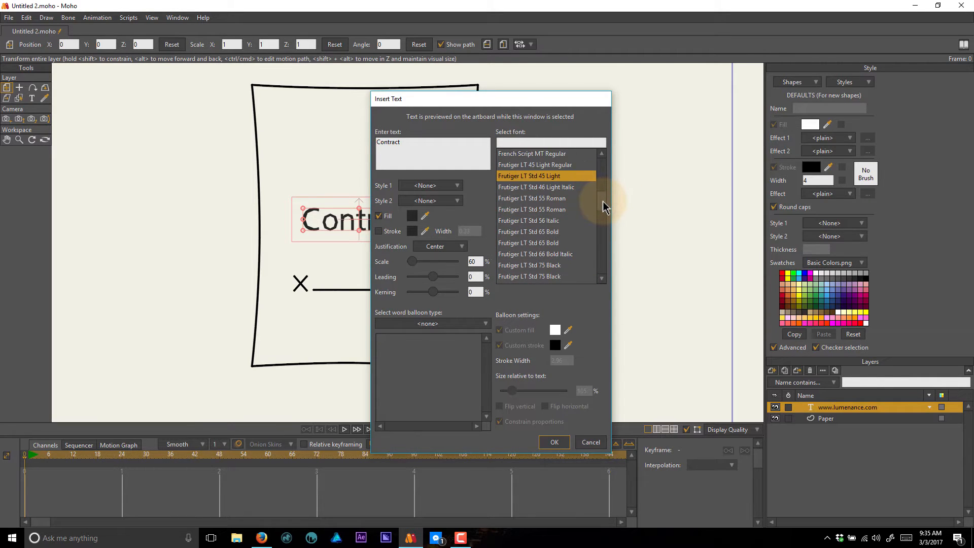
{"action": "left_click", "coordinate": [552, 232]}
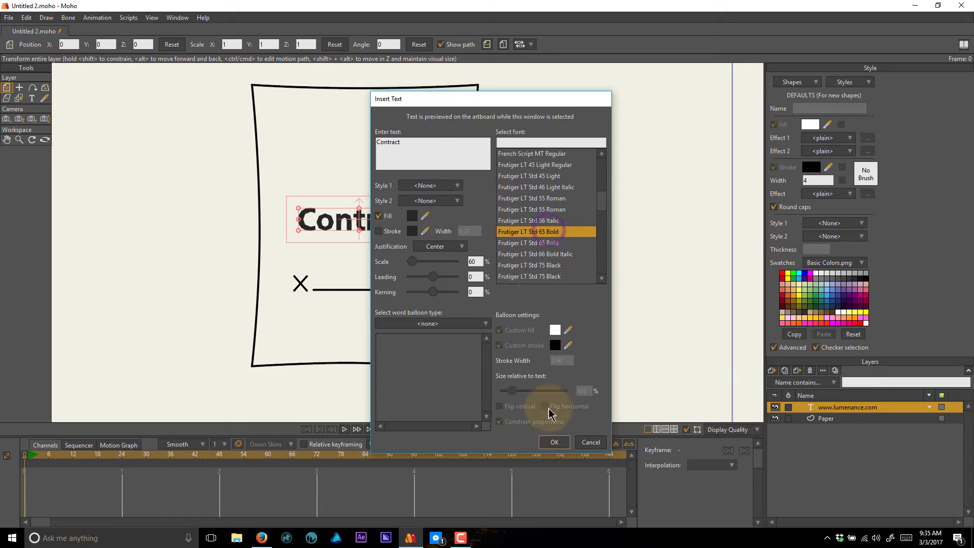
{"action": "left_click", "coordinate": [554, 442]}
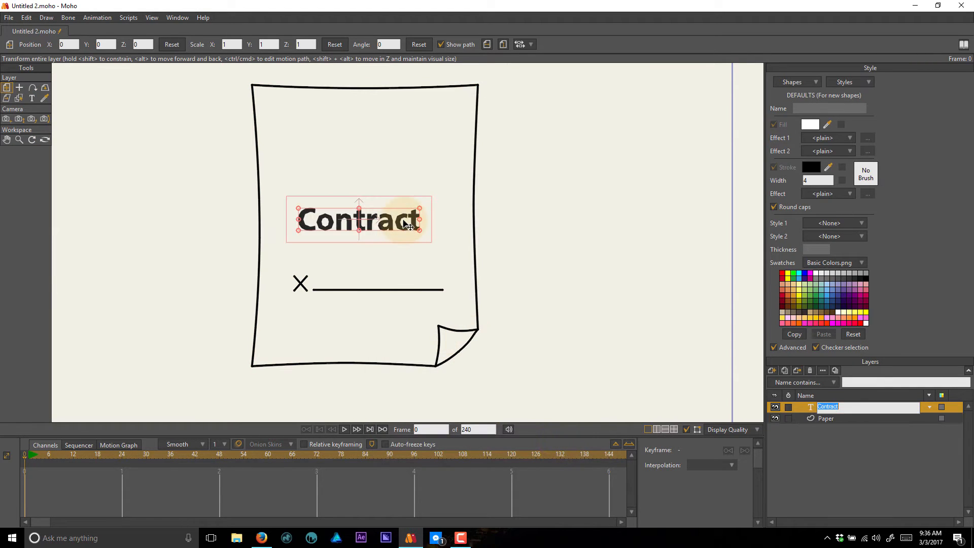
Position the Contract title near the top of the page at about X 0.01, Y 0.43, checking it in a render preview.
{"action": "left_click_drag", "start_coordinate": [404, 221], "coordinate": [402, 137]}
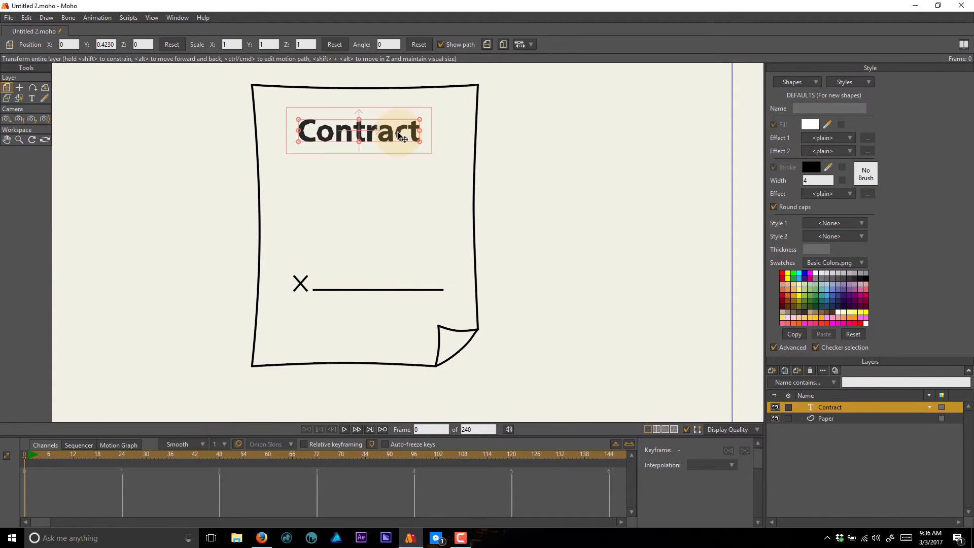
{"action": "key", "text": "ctrl+r"}
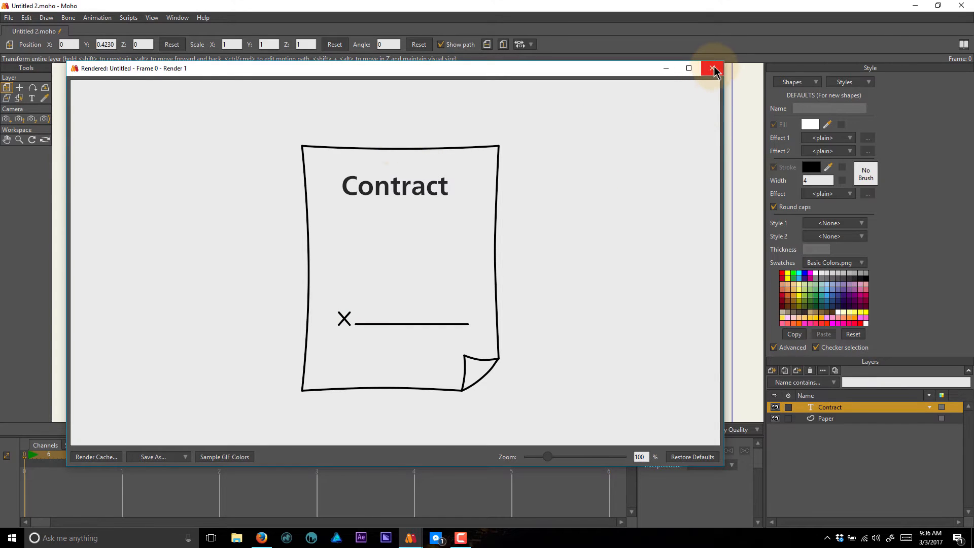
{"action": "left_click", "coordinate": [712, 68]}
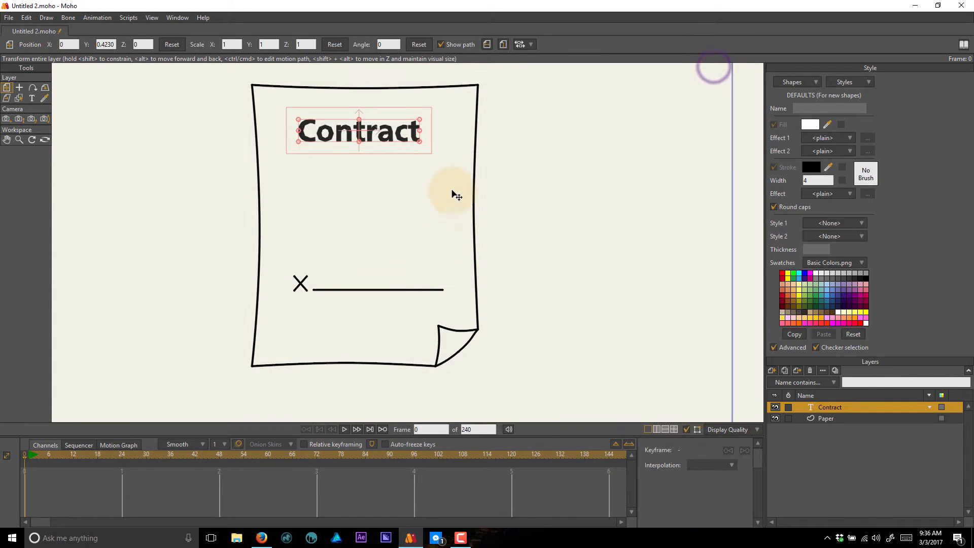
{"action": "left_click", "coordinate": [329, 133]}
{"action": "left_click_drag", "start_coordinate": [329, 133], "coordinate": [331, 132]}
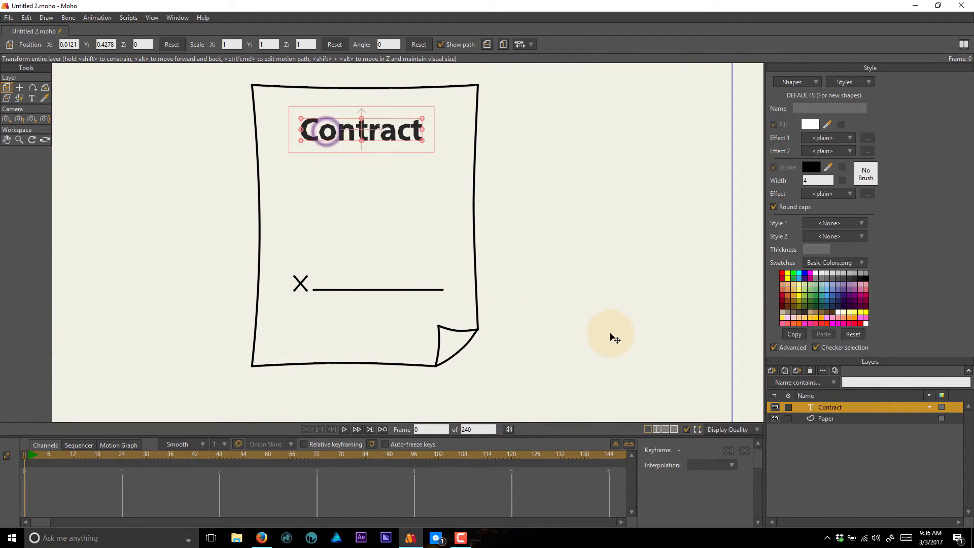
Add a new vector layer above the Contract text layer.
{"action": "left_click", "coordinate": [772, 370]}
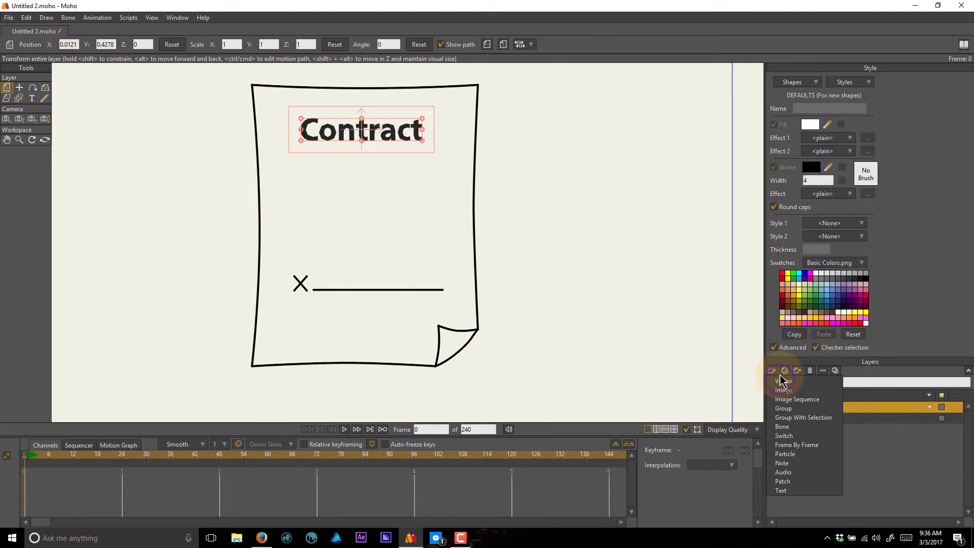
{"action": "left_click", "coordinate": [781, 381]}
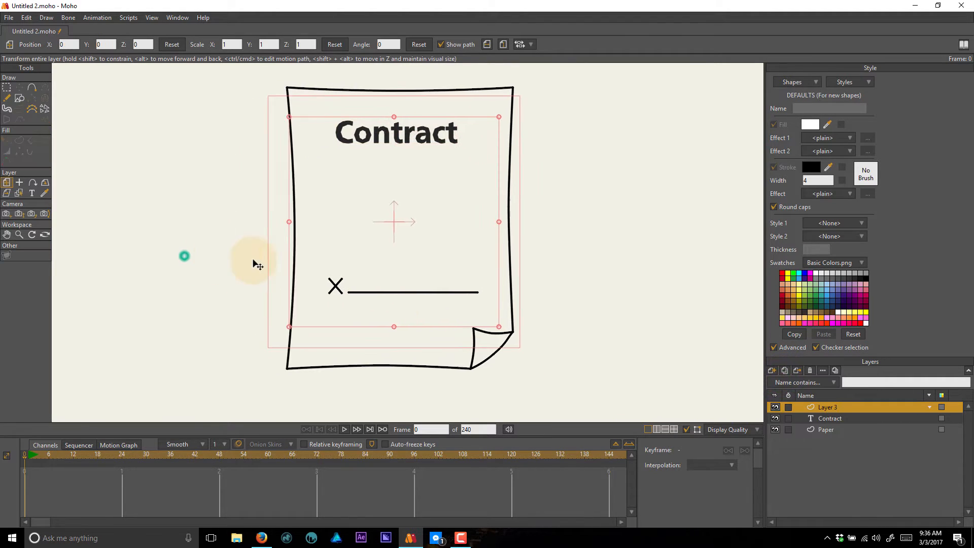
{"action": "left_click_drag", "start_coordinate": [253, 259], "coordinate": [289, 278]}
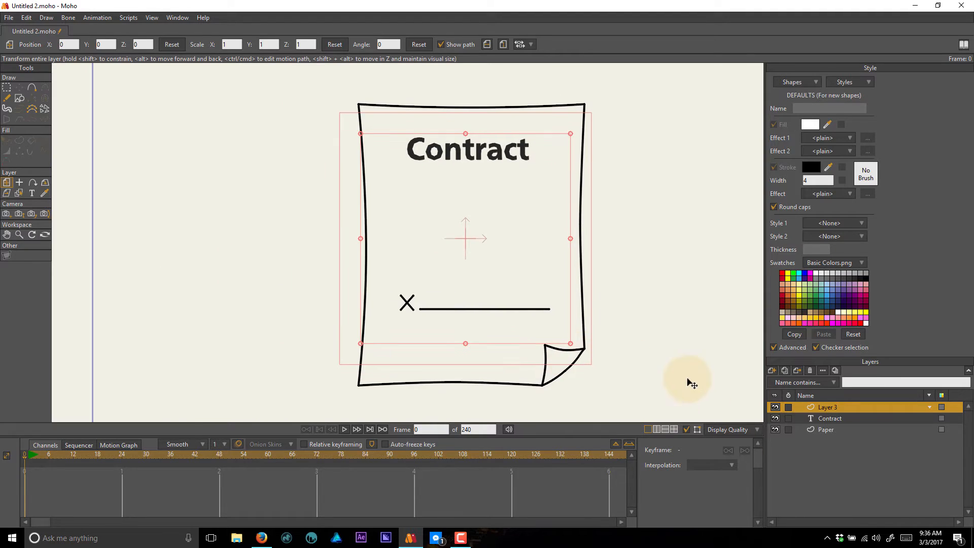
Hide the Contract and Paper layers and rename the new vector layer as Pen.
{"action": "left_click", "coordinate": [776, 418]}
{"action": "left_click", "coordinate": [776, 429]}
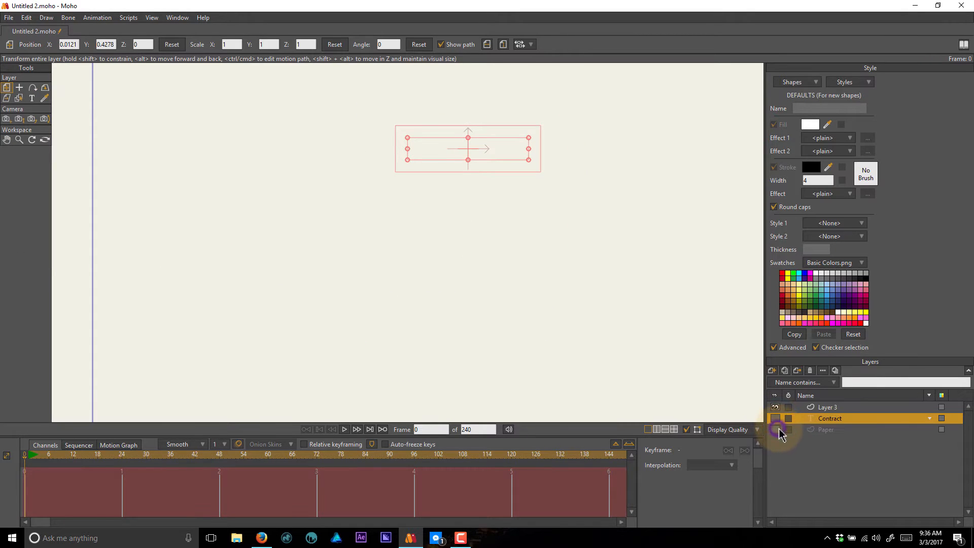
{"action": "double_click", "coordinate": [829, 408]}
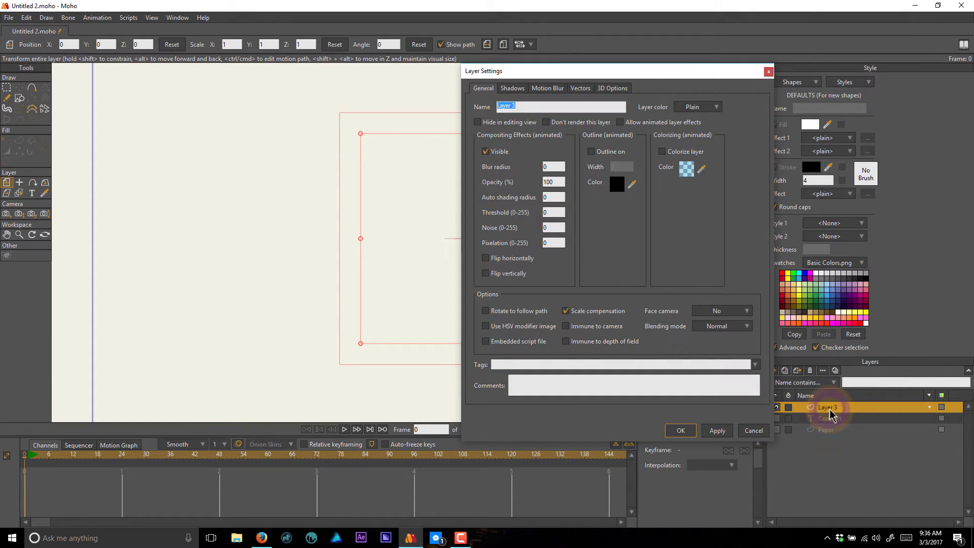
{"action": "key", "text": "Return"}
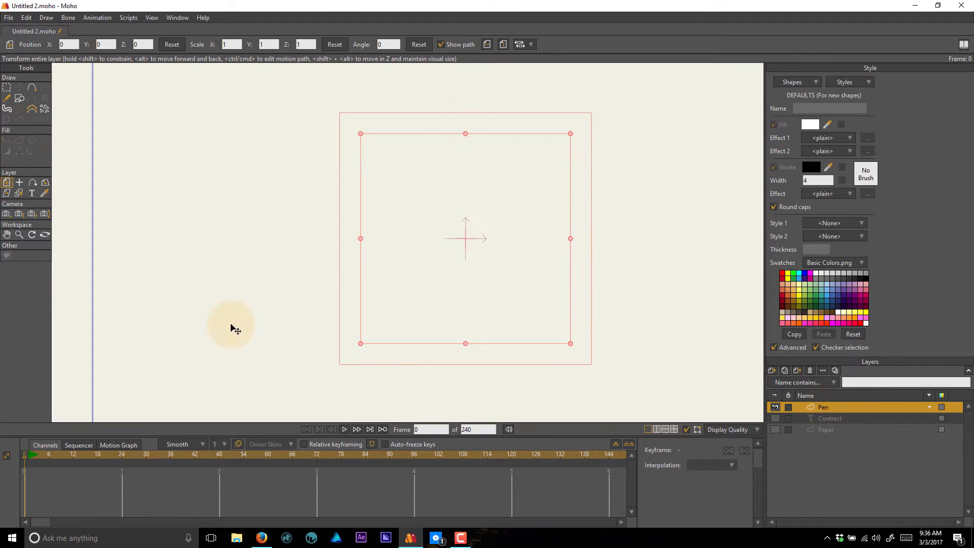
Draw a tall, narrow rectangle for the pen body and move it so it is centred on the layer origin.
{"action": "left_click", "coordinate": [19, 98]}
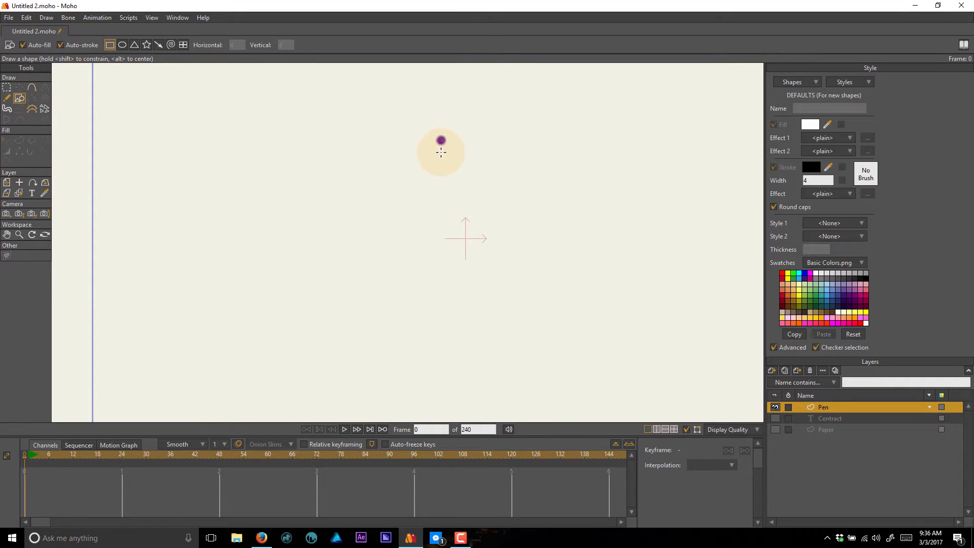
{"action": "left_click_drag", "start_coordinate": [440, 140], "coordinate": [463, 333]}
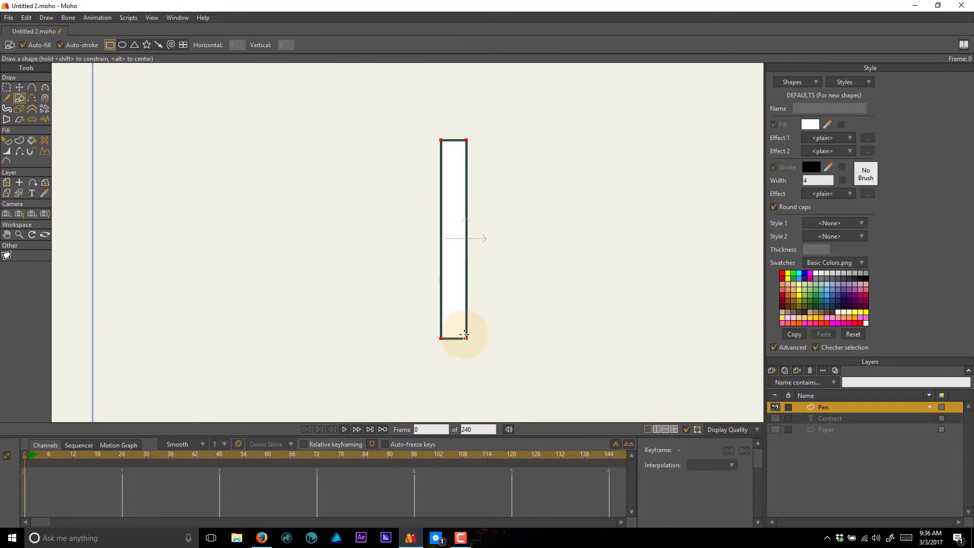
{"action": "key", "text": "t"}
{"action": "left_click_drag", "start_coordinate": [447, 243], "coordinate": [461, 241]}
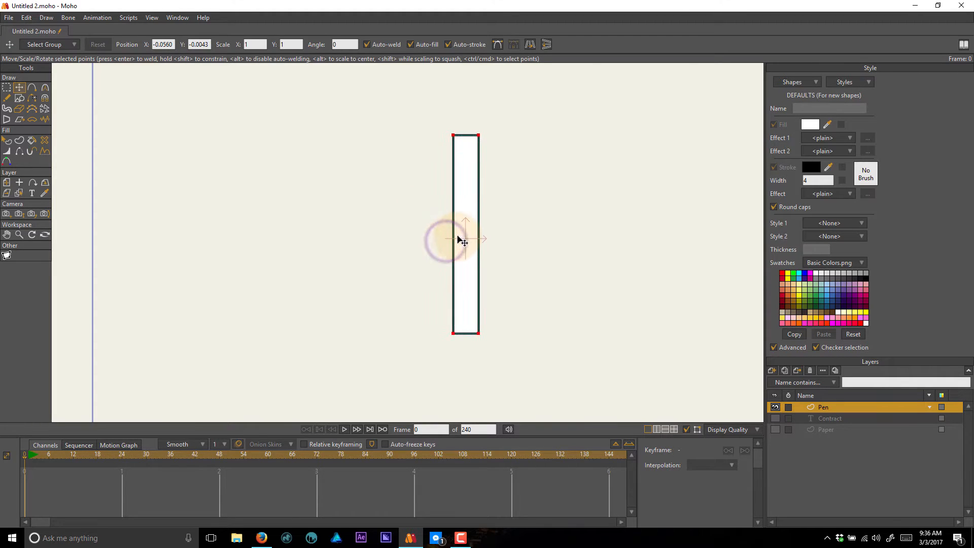
Change the pen rectangle's fill to dark gray after trying black, keeping the black stroke.
{"action": "key", "text": "q"}
{"action": "left_click", "coordinate": [467, 203]}
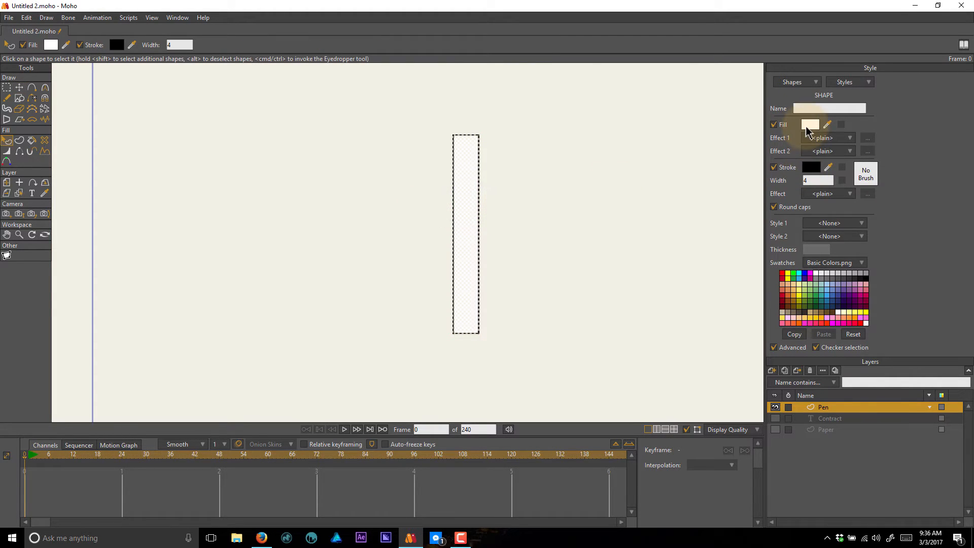
{"action": "left_click", "coordinate": [845, 278]}
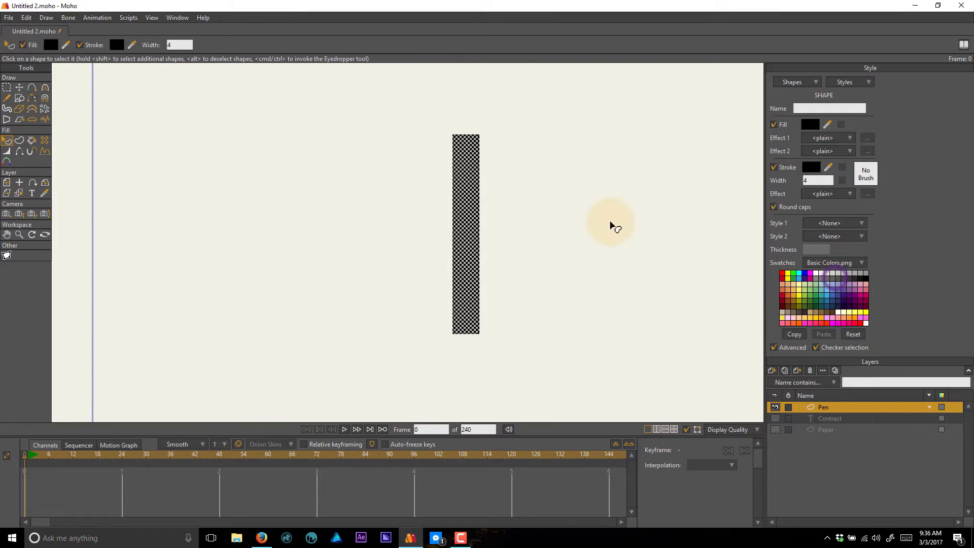
{"action": "left_click", "coordinate": [561, 138]}
{"action": "left_click", "coordinate": [456, 221]}
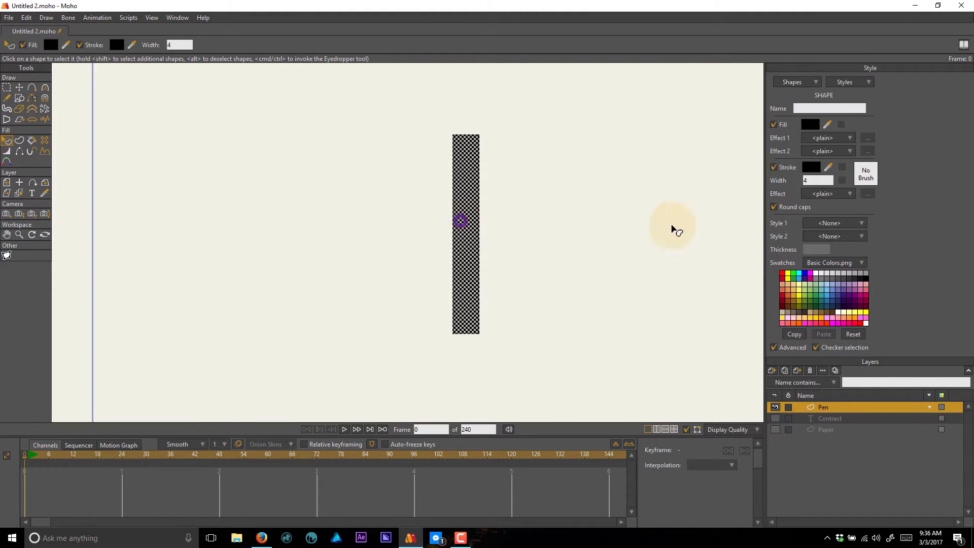
{"action": "left_click", "coordinate": [839, 285]}
{"action": "left_click", "coordinate": [566, 200]}
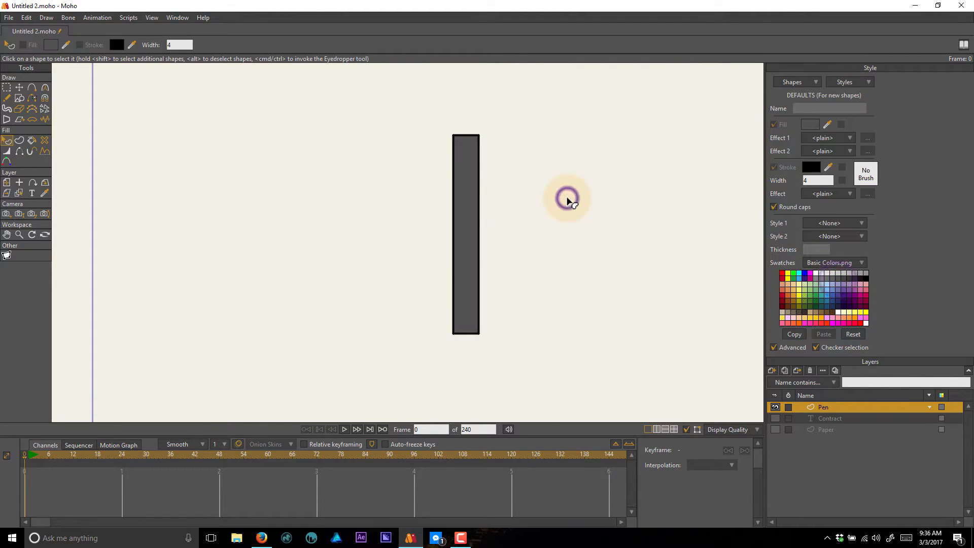
Add a point in the middle of the pen's top edge, pull it upward and round it to a curvature of about 0.59.
{"action": "scroll", "coordinate": [443, 176], "scroll_direction": "up", "scroll_amount": 3}
{"action": "left_click_drag", "start_coordinate": [453, 131], "coordinate": [416, 249]}
{"action": "scroll", "coordinate": [439, 239], "scroll_direction": "up", "scroll_amount": 4}
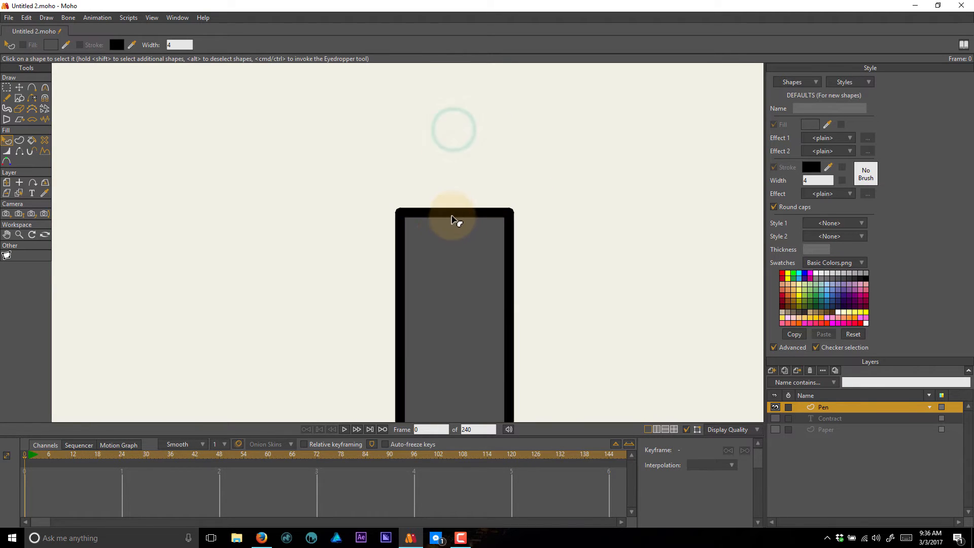
{"action": "key", "text": "a"}
{"action": "left_click_drag", "start_coordinate": [451, 210], "coordinate": [940, 185]}
{"action": "key", "text": "c"}
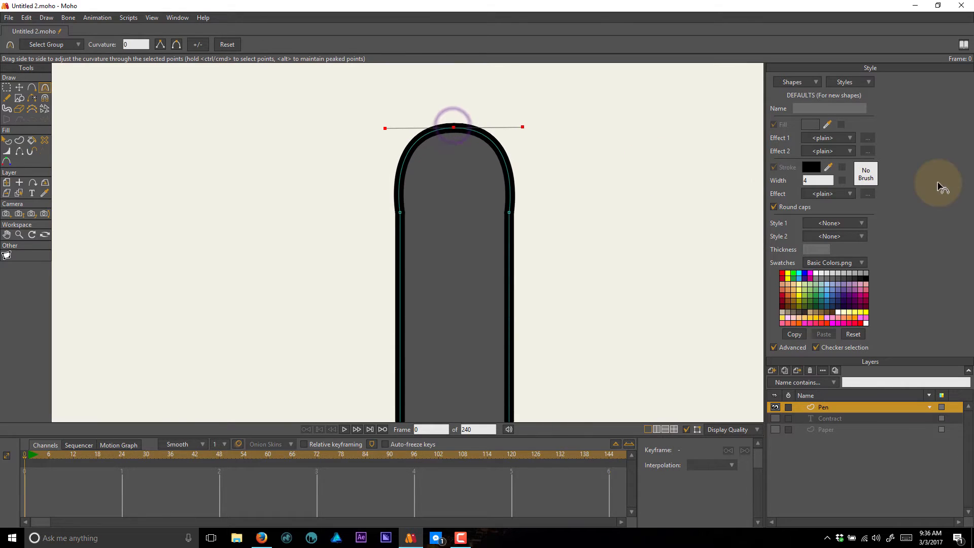
{"action": "left_click_drag", "start_coordinate": [453, 130], "coordinate": [395, 130]}
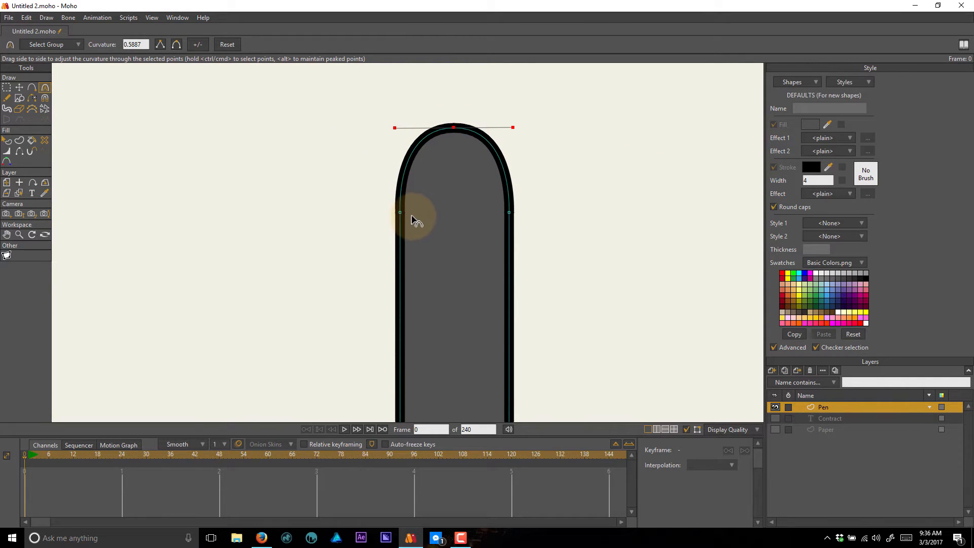
Add a line across the base of the rounded cap, bow its middle downward into a smooth curve and sharpen the side point.
{"action": "key", "text": "a"}
{"action": "left_click_drag", "start_coordinate": [404, 212], "coordinate": [508, 212]}
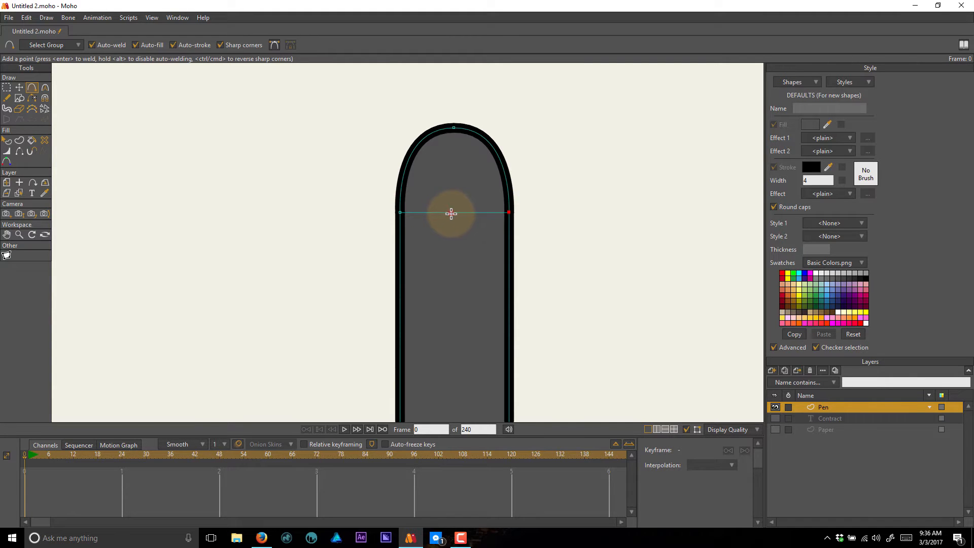
{"action": "key", "text": "c"}
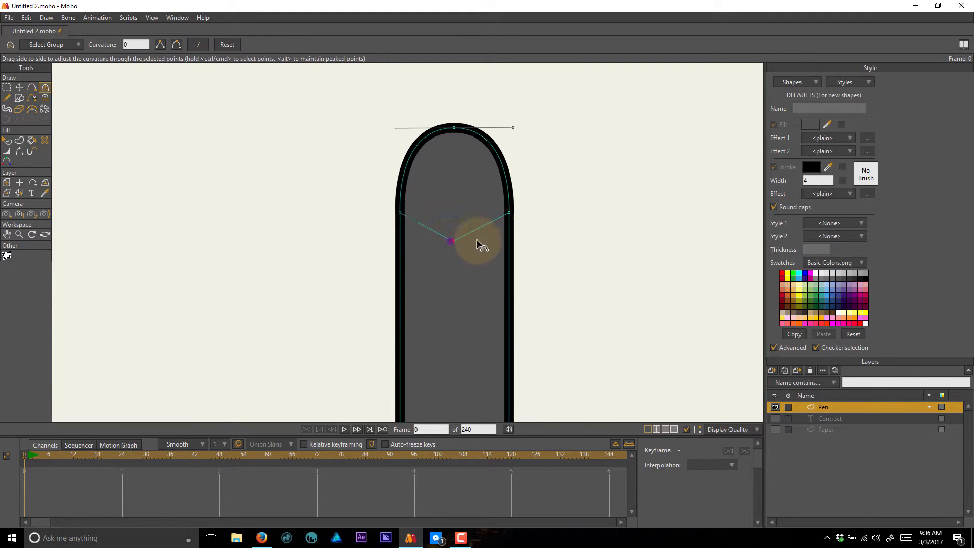
{"action": "left_click", "coordinate": [509, 213]}
{"action": "left_click_drag", "start_coordinate": [513, 218], "coordinate": [458, 261]}
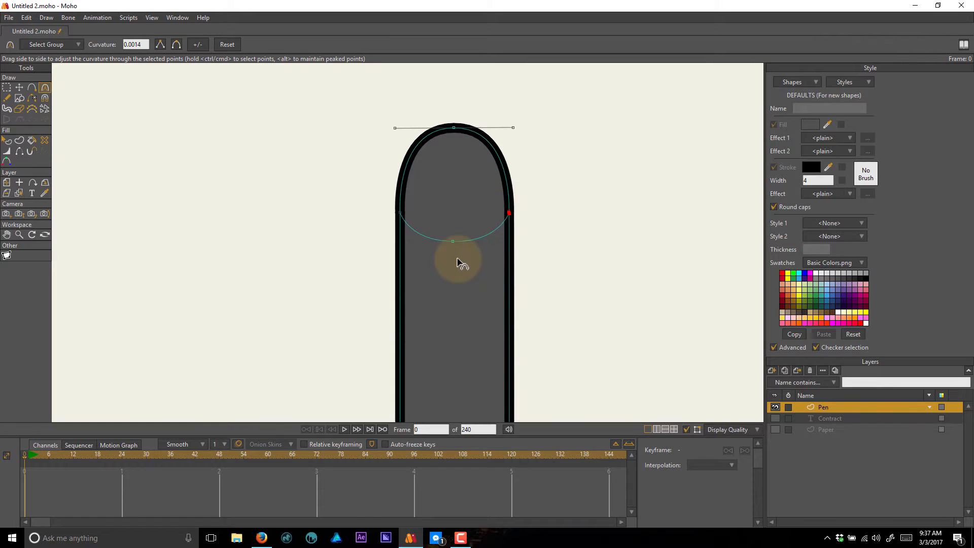
Create a stroke shape from the three points of the curved line below the rounded cap.
{"action": "key", "text": "g"}
{"action": "left_click_drag", "start_coordinate": [538, 202], "coordinate": [328, 269]}
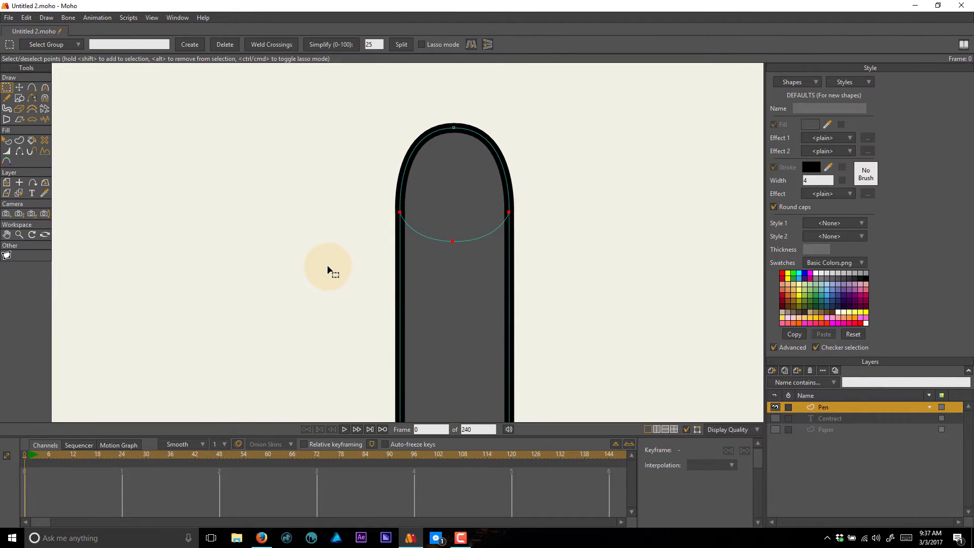
{"action": "key", "text": "u"}
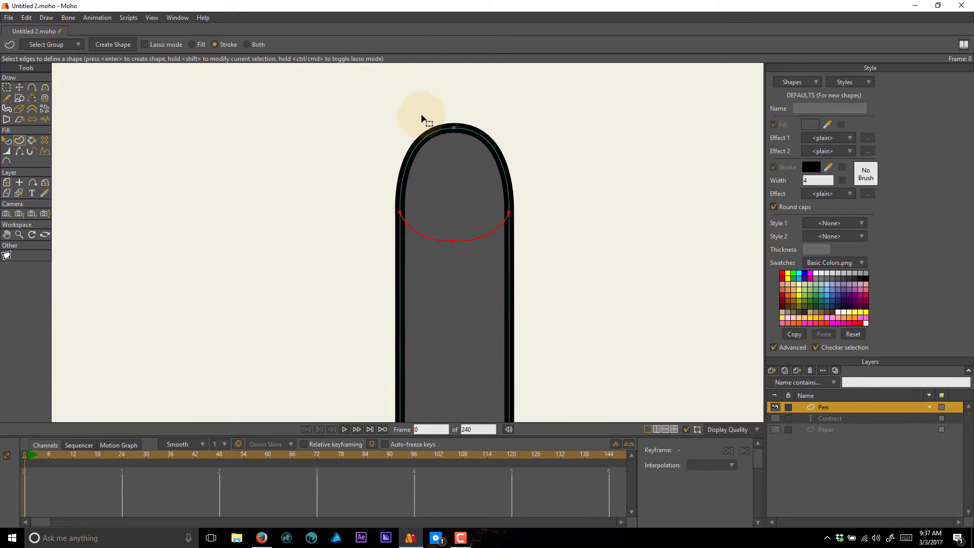
{"action": "left_click", "coordinate": [113, 44]}
Select the two bottom corner points of the pen body and scale them closer together to taper the lower end.
{"action": "scroll", "coordinate": [355, 244], "scroll_direction": "down", "scroll_amount": 2}
{"action": "left_click_drag", "start_coordinate": [380, 246], "coordinate": [425, 175]}
{"action": "scroll", "coordinate": [424, 205], "scroll_direction": "down", "scroll_amount": 3}
{"action": "left_click_drag", "start_coordinate": [425, 234], "coordinate": [426, 219]}
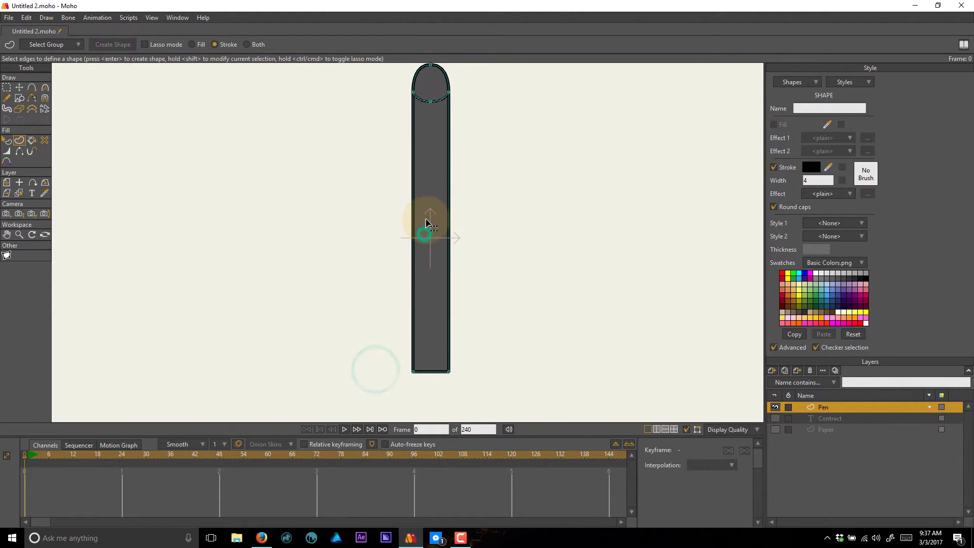
{"action": "left_click_drag", "start_coordinate": [475, 358], "coordinate": [337, 411]}
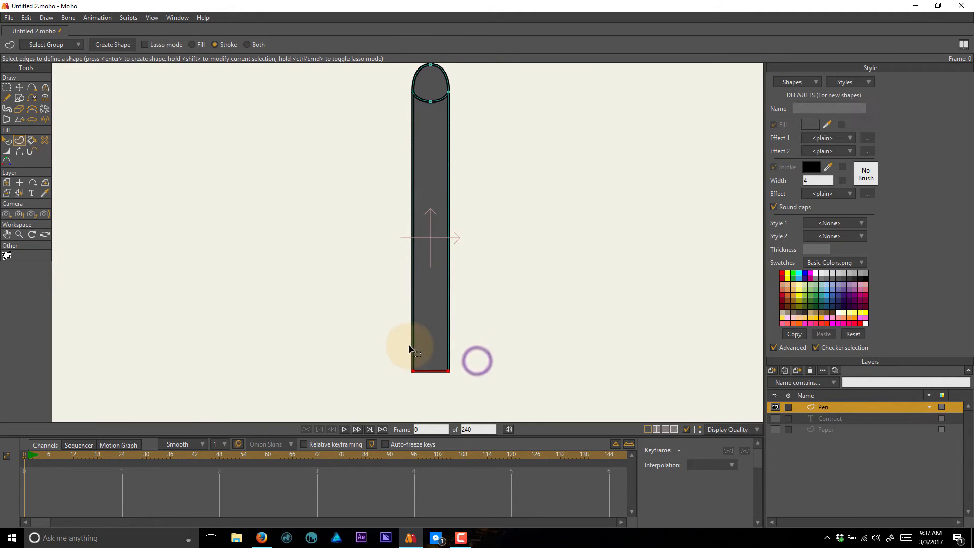
{"action": "scroll", "coordinate": [424, 332], "scroll_direction": "up", "scroll_amount": 1}
{"action": "scroll", "coordinate": [423, 330], "scroll_direction": "down", "scroll_amount": 4}
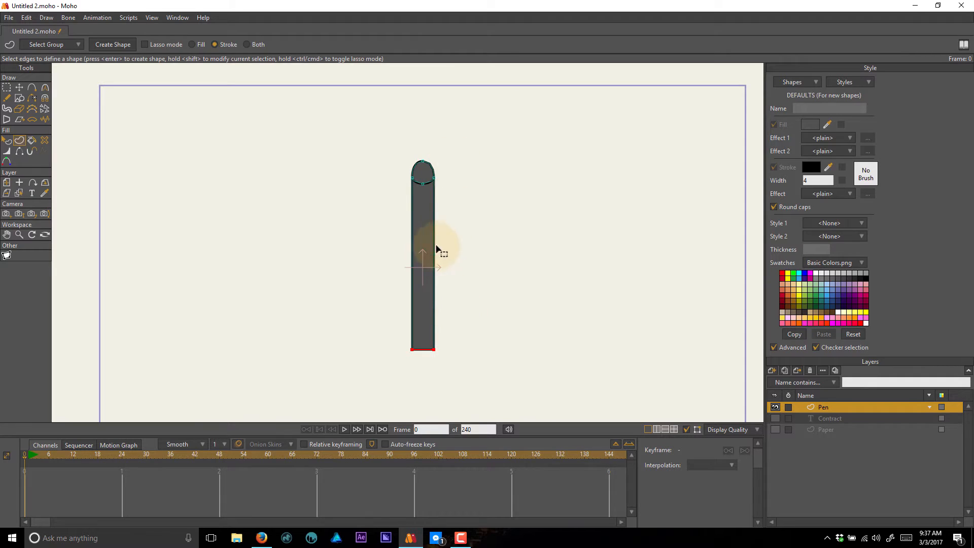
{"action": "scroll", "coordinate": [438, 303], "scroll_direction": "up", "scroll_amount": 4}
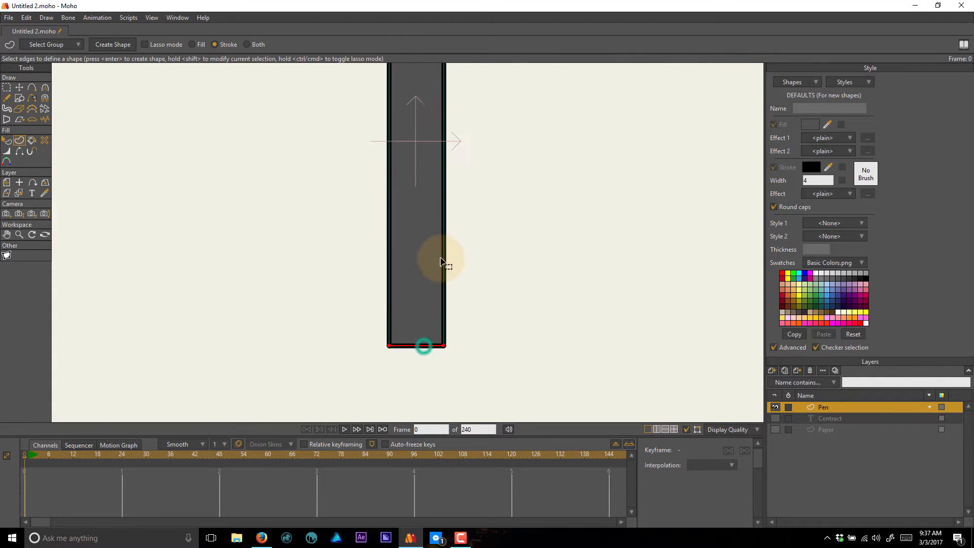
{"action": "key", "text": "t"}
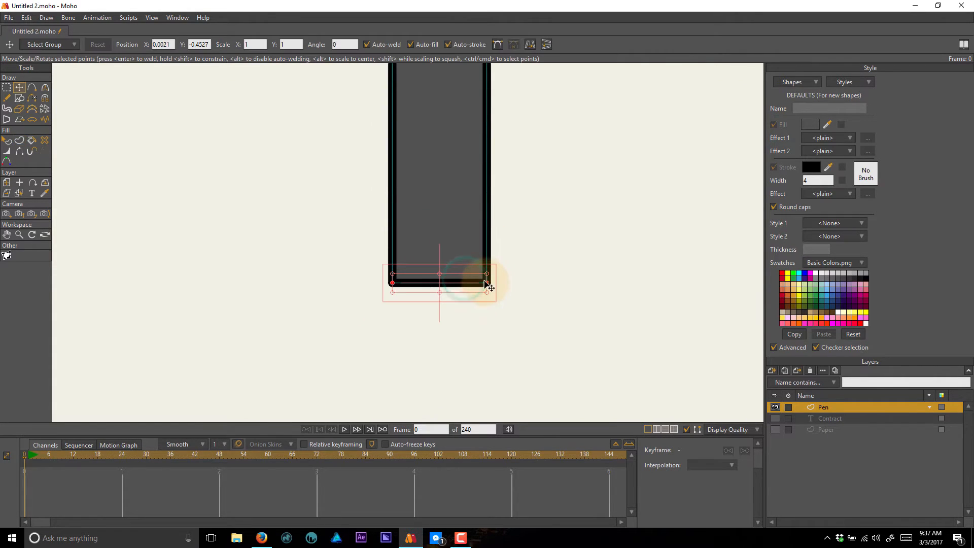
{"action": "left_click_drag", "start_coordinate": [487, 283], "coordinate": [467, 288]}
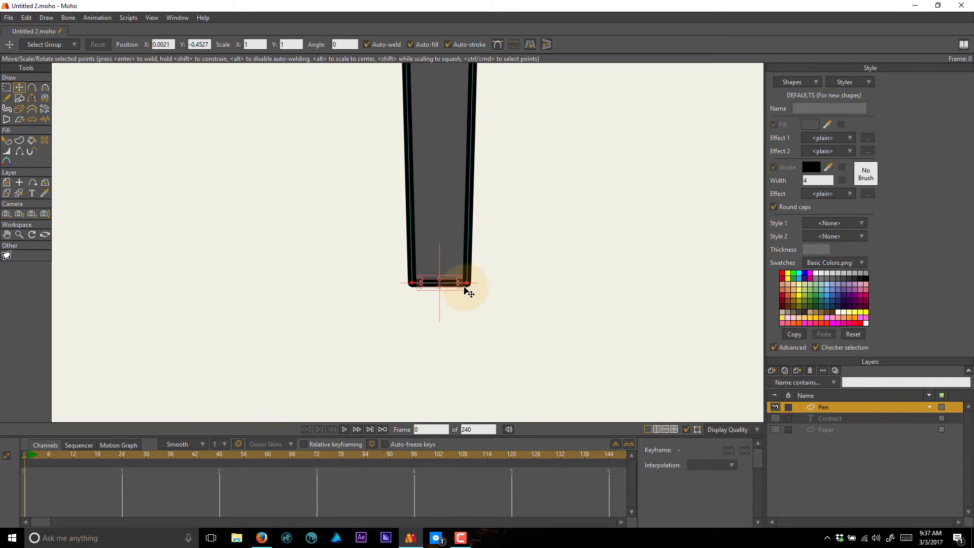
Add a point in the middle of the pen's bottom edge and pull it down to form a centred, pointed tip.
{"action": "key", "text": "a"}
{"action": "left_click", "coordinate": [439, 284]}
{"action": "left_click_drag", "start_coordinate": [440, 294], "coordinate": [437, 327]}
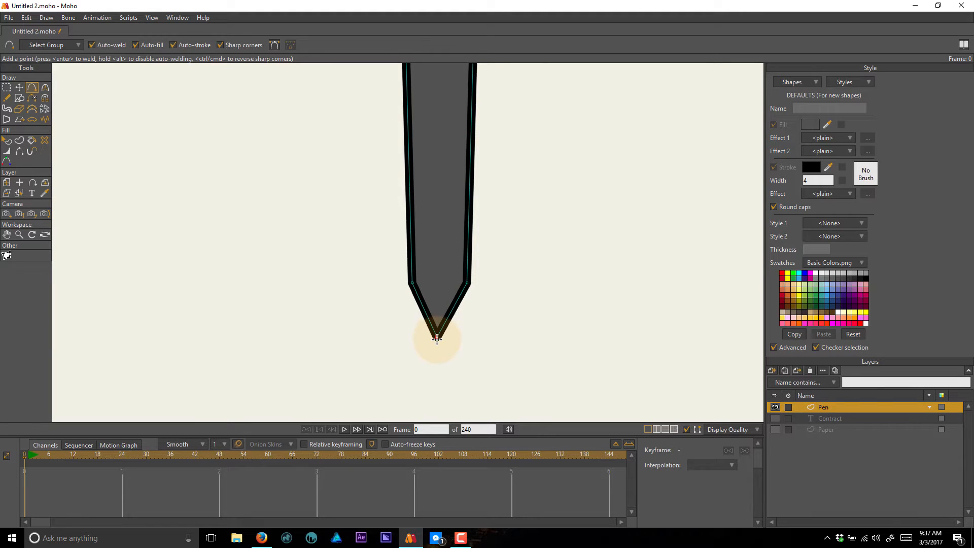
{"action": "left_click_drag", "start_coordinate": [437, 339], "coordinate": [438, 339]}
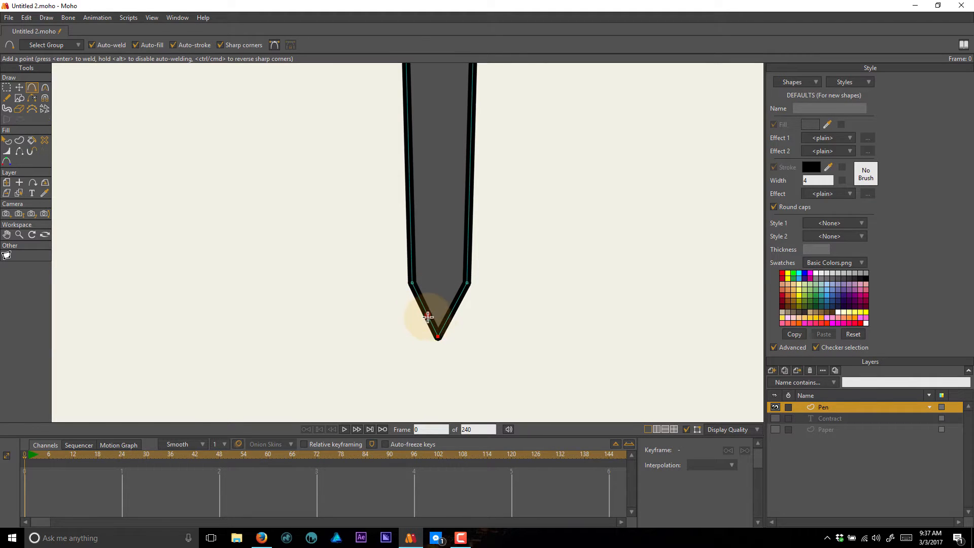
Add a line across the top of the pointed tip, bow its middle slightly downward and sharpen the side point.
{"action": "scroll", "coordinate": [427, 317], "scroll_direction": "up", "scroll_amount": 2}
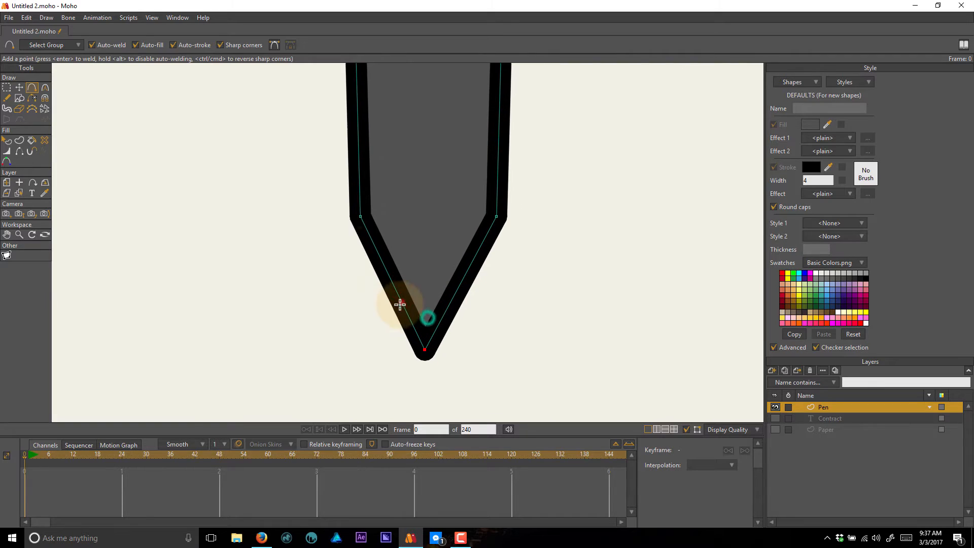
{"action": "left_click_drag", "start_coordinate": [362, 218], "coordinate": [496, 217]}
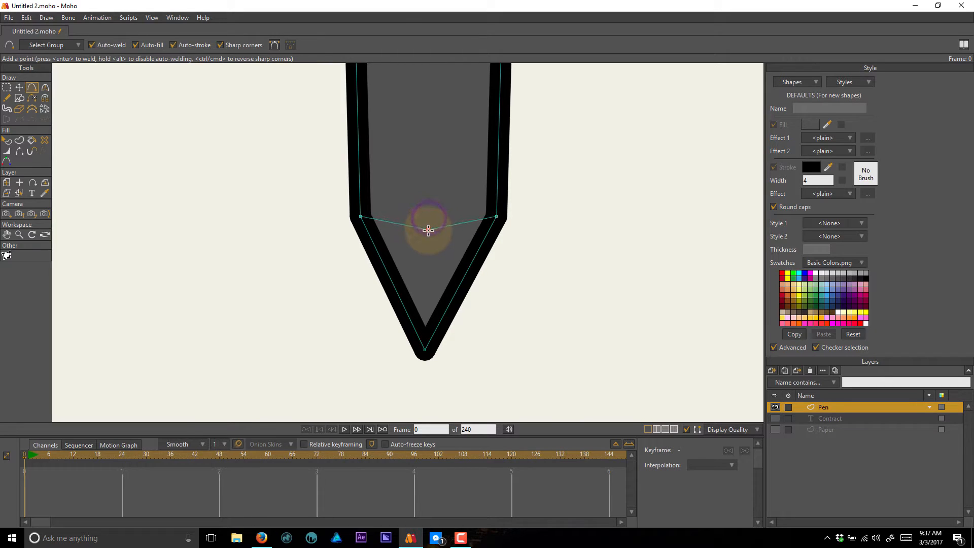
{"action": "key", "text": "c"}
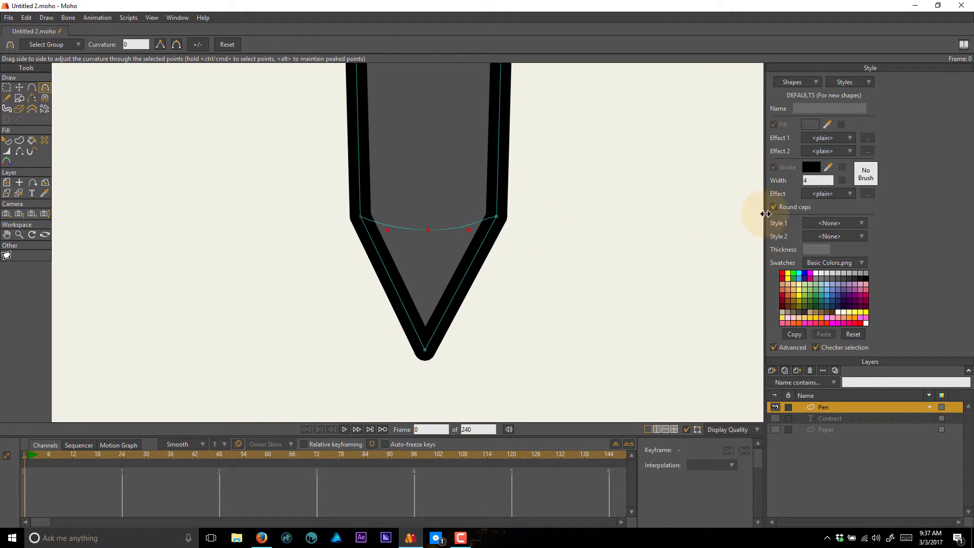
{"action": "left_click", "coordinate": [502, 217]}
{"action": "left_click_drag", "start_coordinate": [495, 217], "coordinate": [494, 217]}
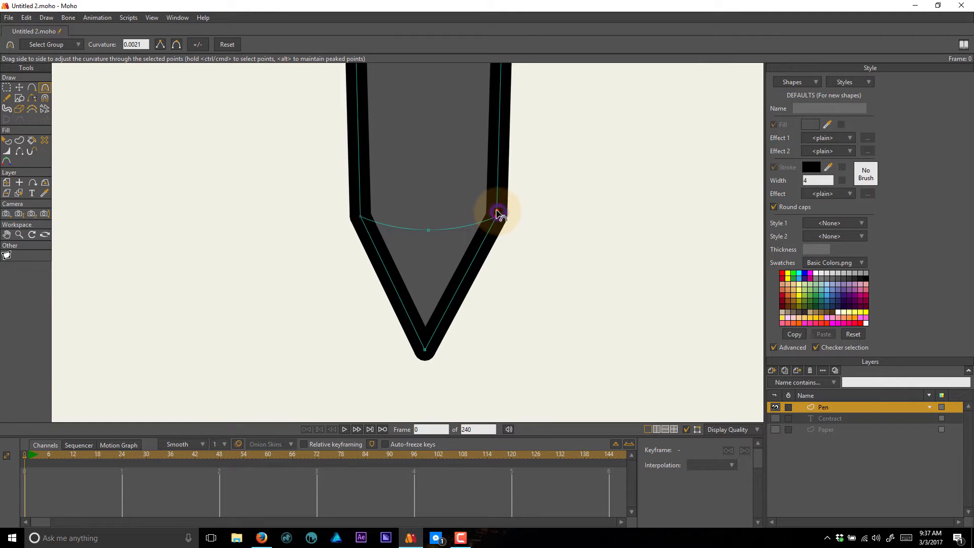
Add a second, shorter line across the tip near its end and bow its middle downward with sharp ends.
{"action": "key", "text": "a"}
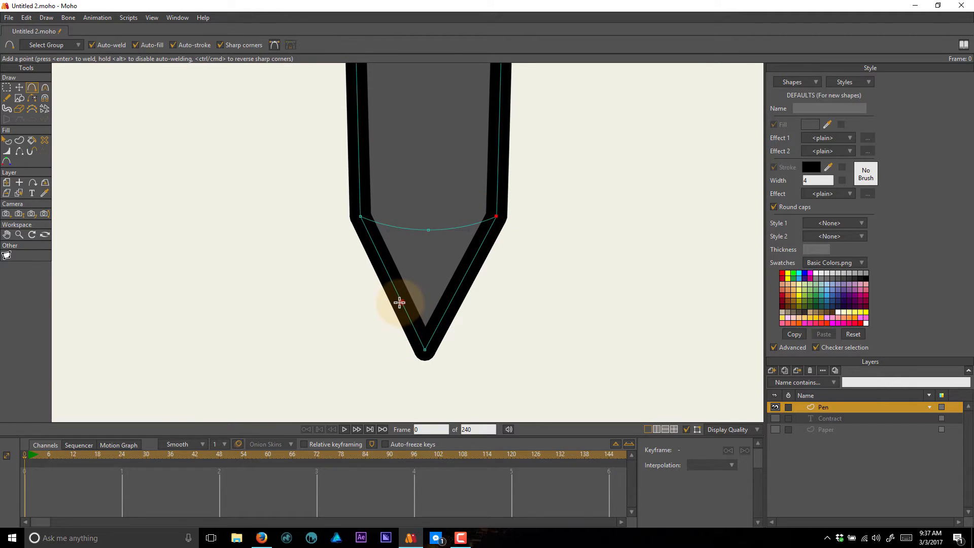
{"action": "left_click", "coordinate": [398, 297]}
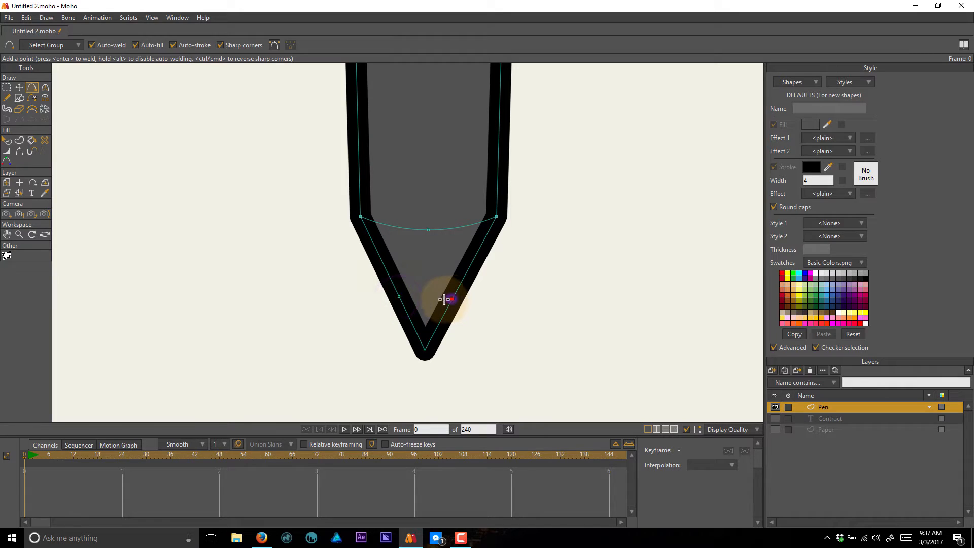
{"action": "left_click_drag", "start_coordinate": [400, 297], "coordinate": [444, 300]}
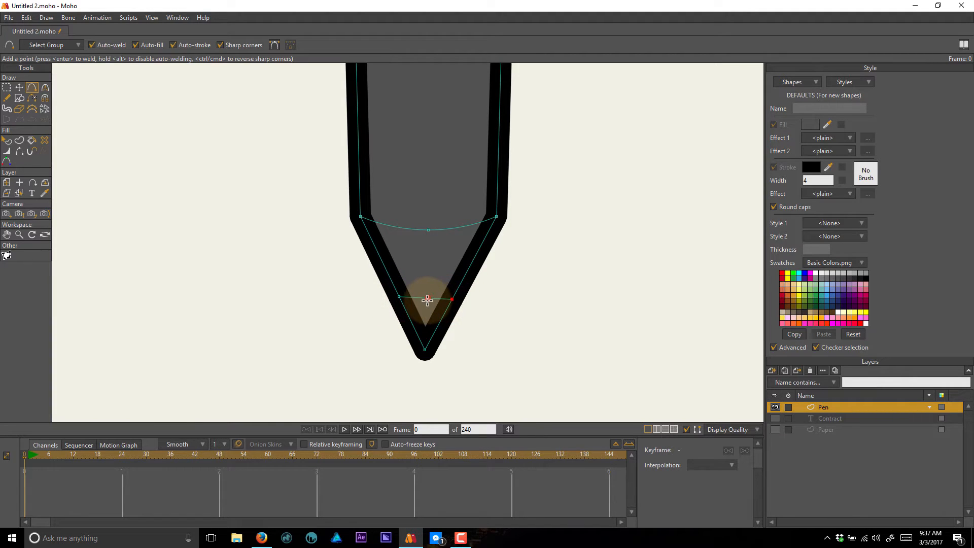
{"action": "key", "text": "c"}
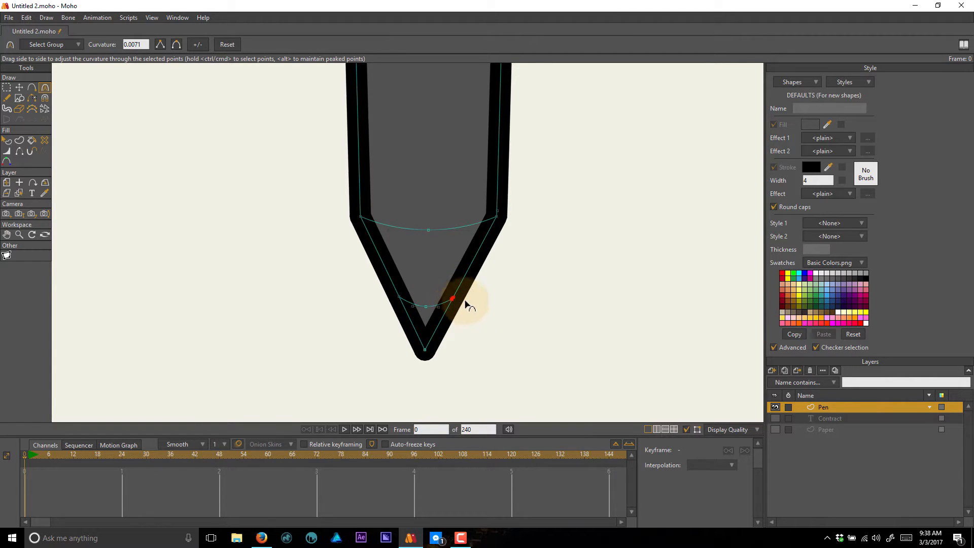
Create a shape with both fill and stroke from the points of the two curved lines across the pen's tip.
{"action": "key", "text": "e"}
{"action": "left_click_drag", "start_coordinate": [532, 207], "coordinate": [310, 262]}
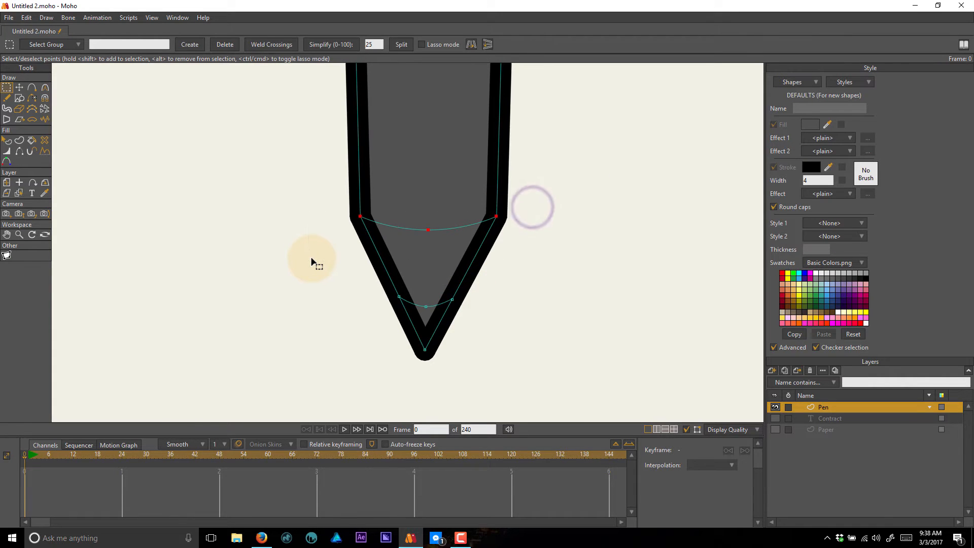
{"action": "left_click", "coordinate": [444, 218]}
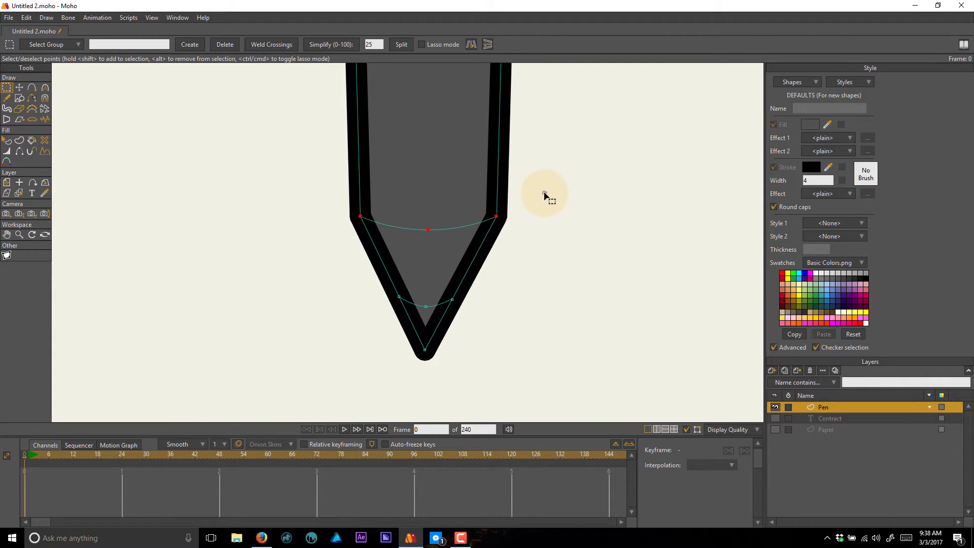
{"action": "left_click_drag", "start_coordinate": [544, 193], "coordinate": [279, 315]}
{"action": "key", "text": "u"}
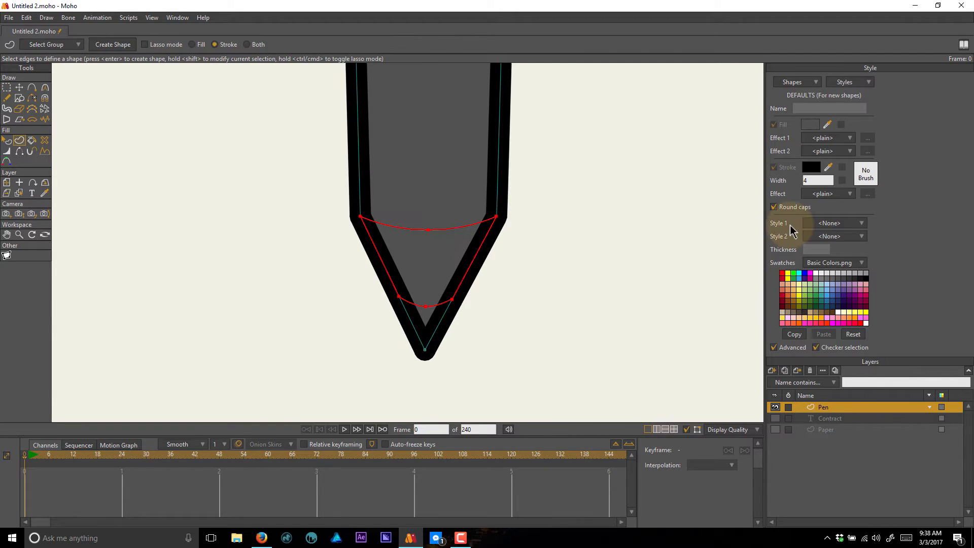
{"action": "left_click", "coordinate": [249, 45]}
{"action": "left_click", "coordinate": [118, 48]}
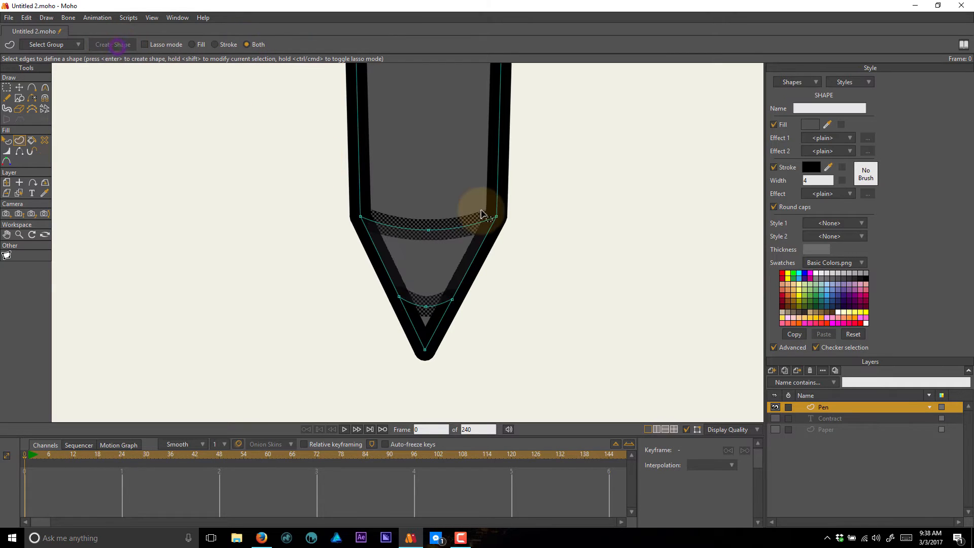
Fill the new section between the tip's two curved lines with light gray.
{"action": "left_click", "coordinate": [441, 262]}
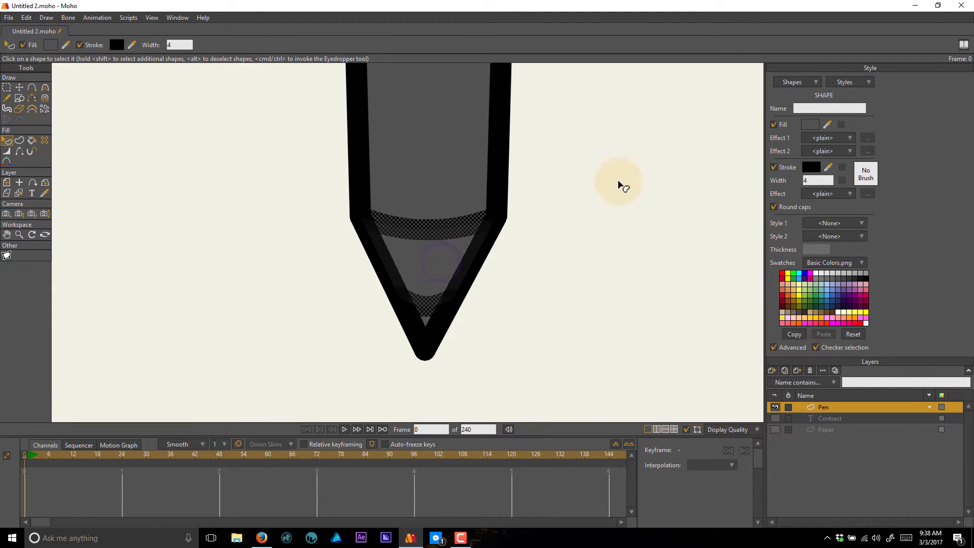
{"action": "left_click", "coordinate": [850, 277]}
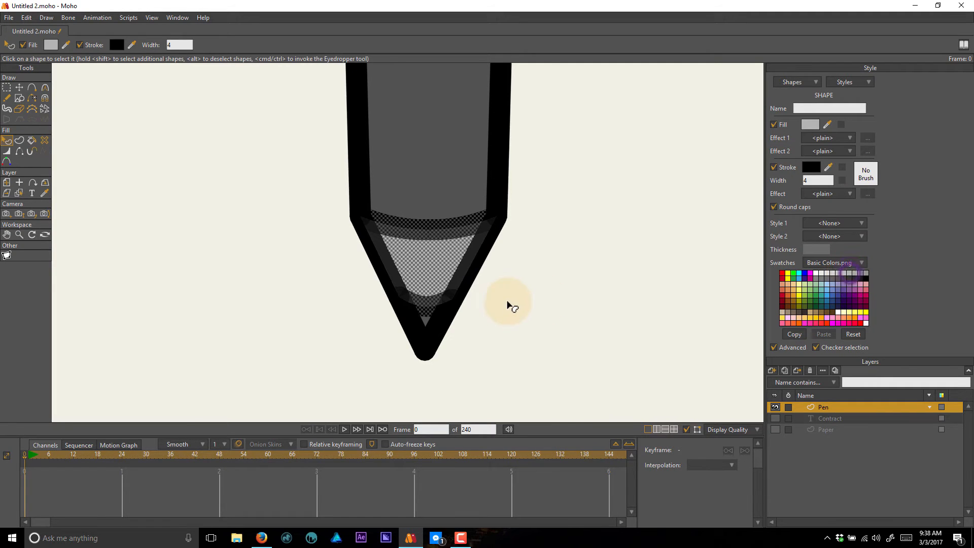
{"action": "left_click", "coordinate": [509, 306]}
{"action": "scroll", "coordinate": [517, 303], "scroll_direction": "down", "scroll_amount": 6}
{"action": "scroll", "coordinate": [538, 305], "scroll_direction": "up", "scroll_amount": 3}
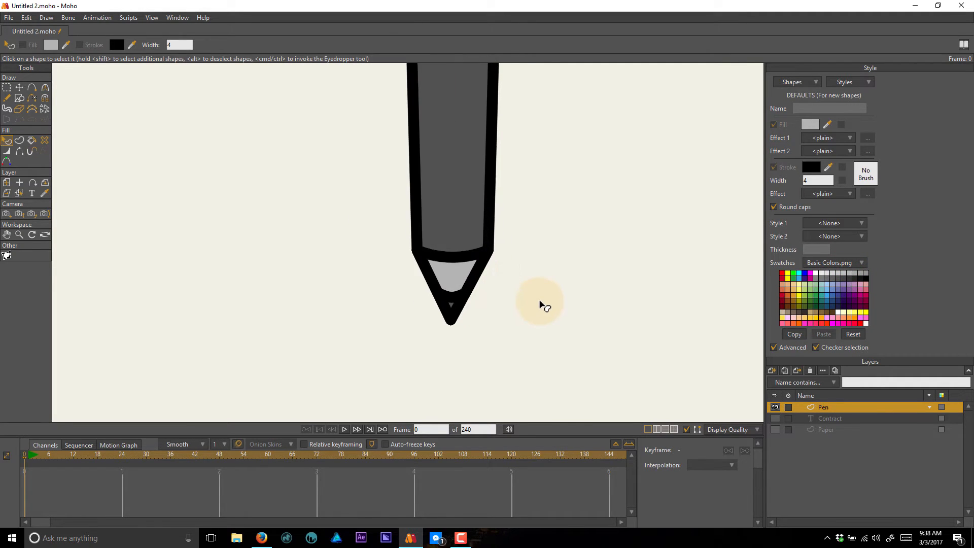
{"action": "scroll", "coordinate": [540, 304], "scroll_direction": "down", "scroll_amount": 4}
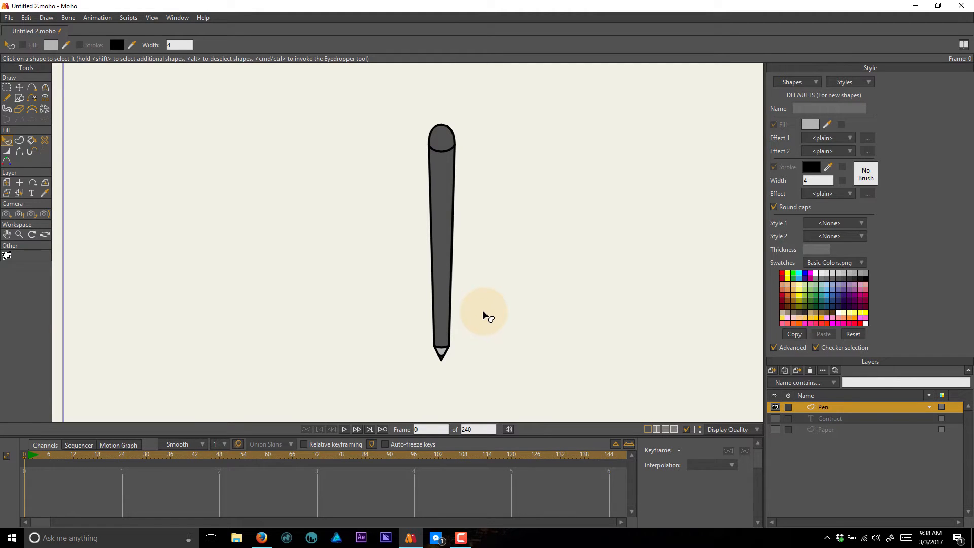
Select the three points of the tip's upper curved line and move them up slightly to lengthen the light gray section.
{"action": "scroll", "coordinate": [472, 340], "scroll_direction": "up", "scroll_amount": 5}
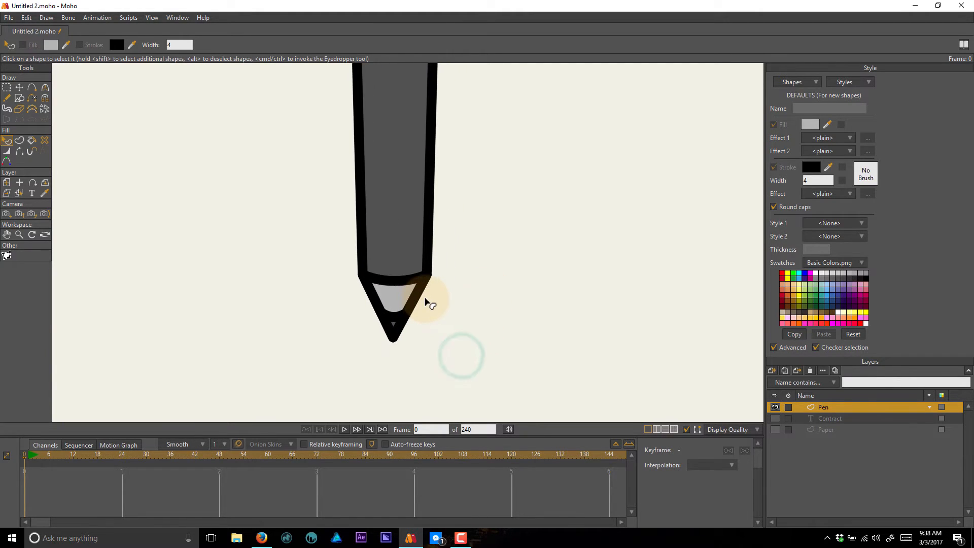
{"action": "key", "text": "g"}
{"action": "left_click_drag", "start_coordinate": [446, 305], "coordinate": [336, 366]}
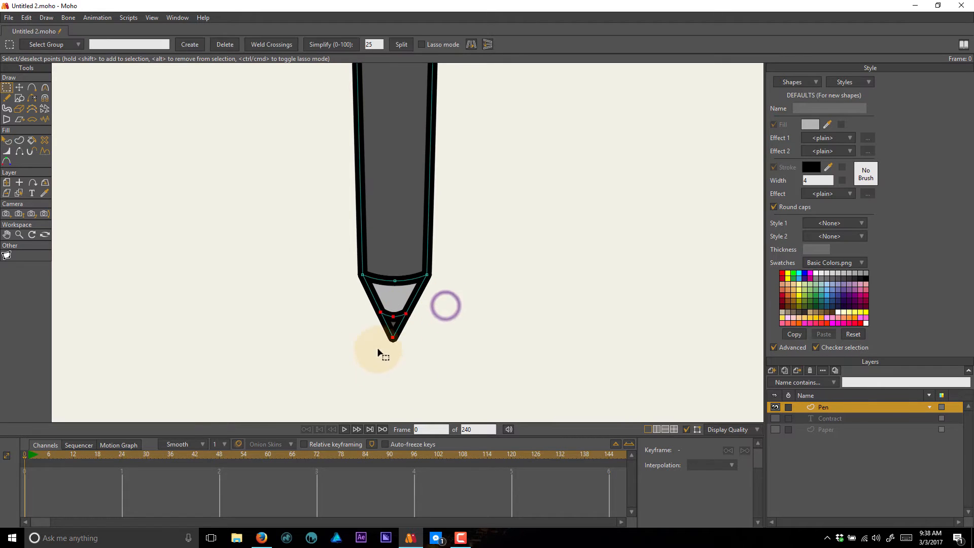
{"action": "left_click", "coordinate": [422, 341]}
{"action": "key", "text": "t"}
{"action": "left_click", "coordinate": [393, 337]}
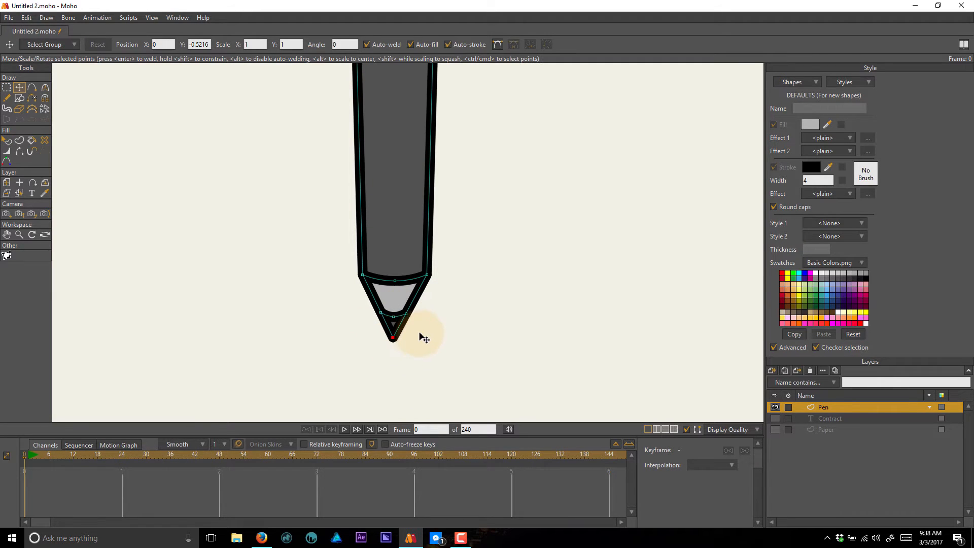
{"action": "scroll", "coordinate": [425, 314], "scroll_direction": "down", "scroll_amount": 5}
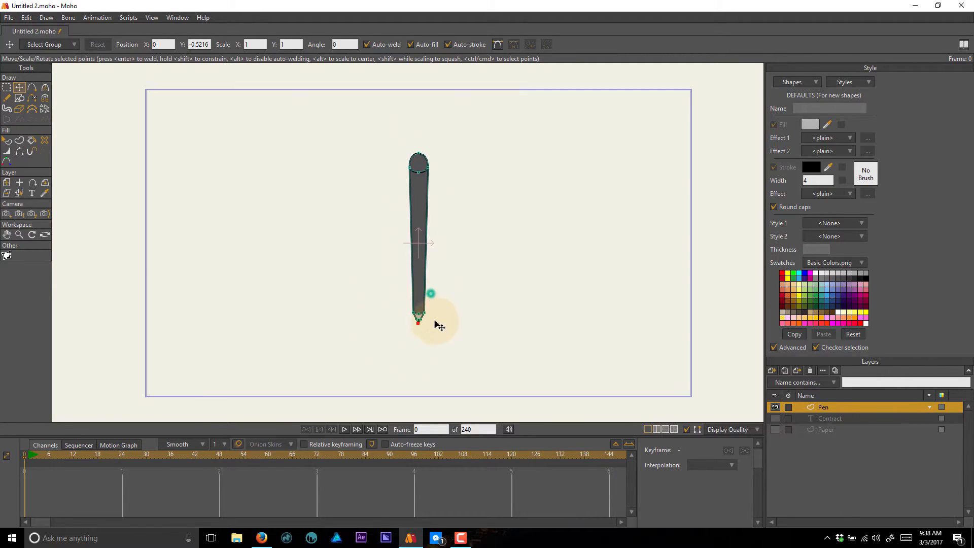
{"action": "scroll", "coordinate": [411, 350], "scroll_direction": "up", "scroll_amount": 5}
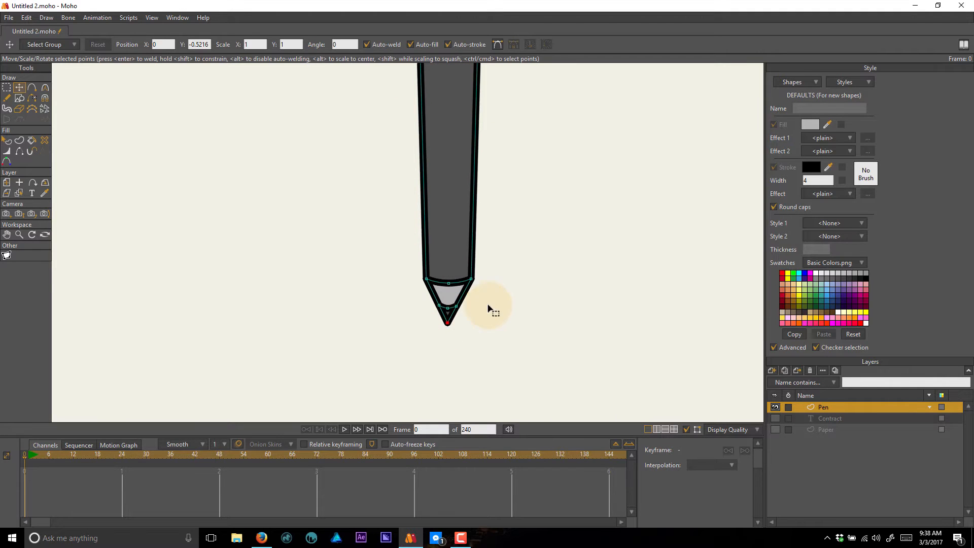
{"action": "left_click_drag", "start_coordinate": [501, 272], "coordinate": [372, 290]}
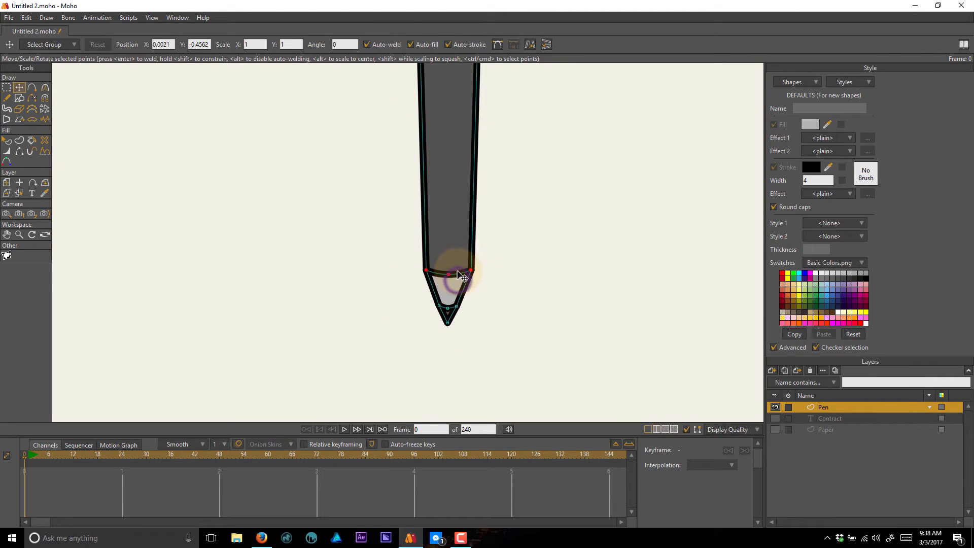
Adjust the end points of the tip's lower curved line individually so they line up with the slanted edges.
{"action": "key", "text": "g"}
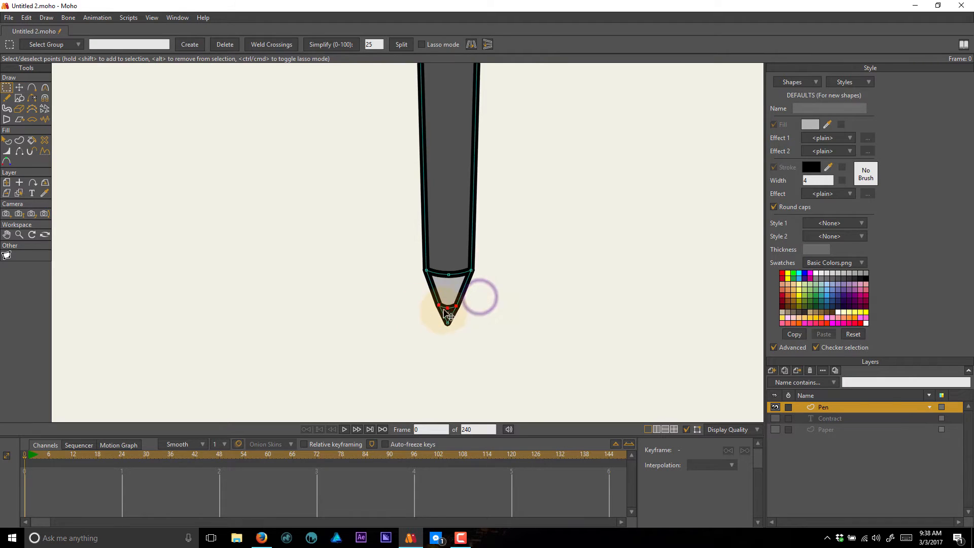
{"action": "key", "text": "t"}
{"action": "scroll", "coordinate": [459, 311], "scroll_direction": "up", "scroll_amount": 5}
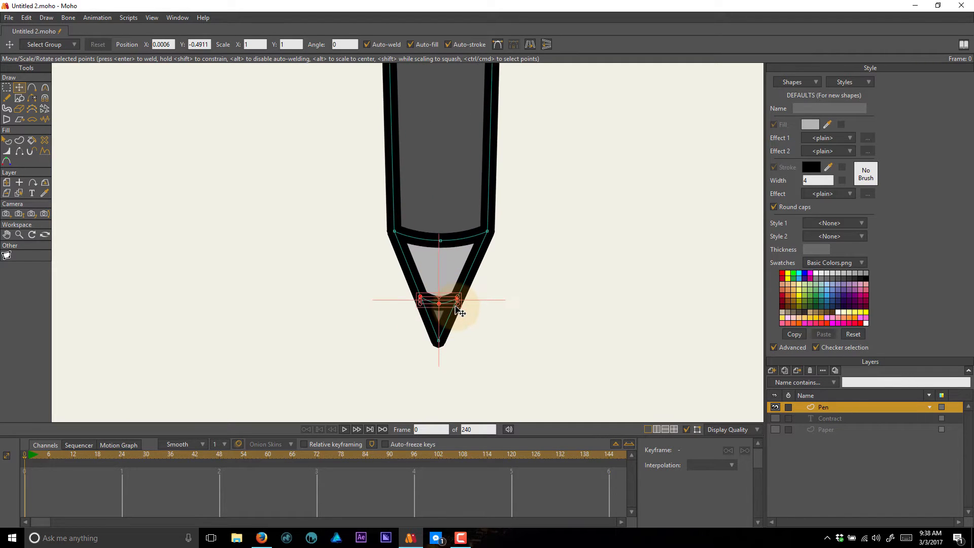
{"action": "left_click", "coordinate": [556, 292]}
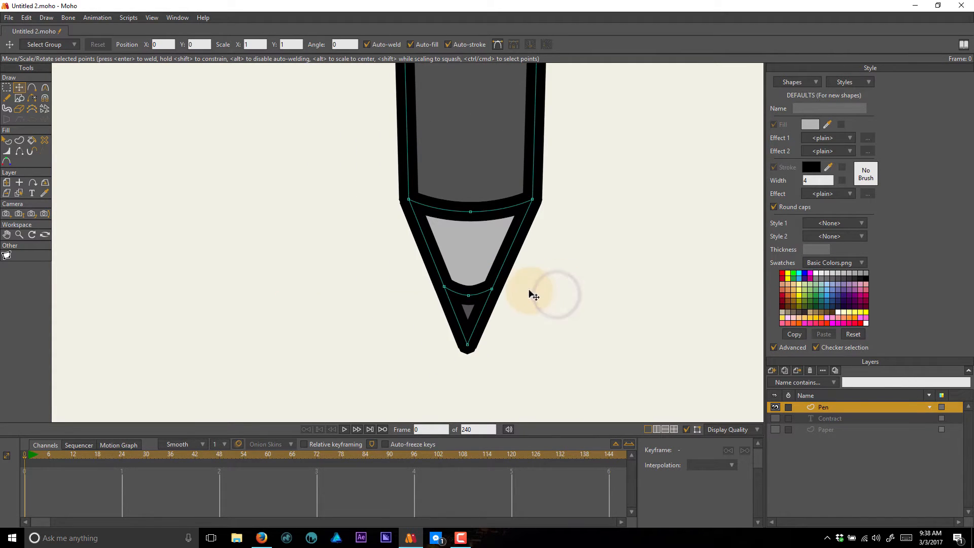
{"action": "left_click", "coordinate": [492, 289], "text": "shift"}
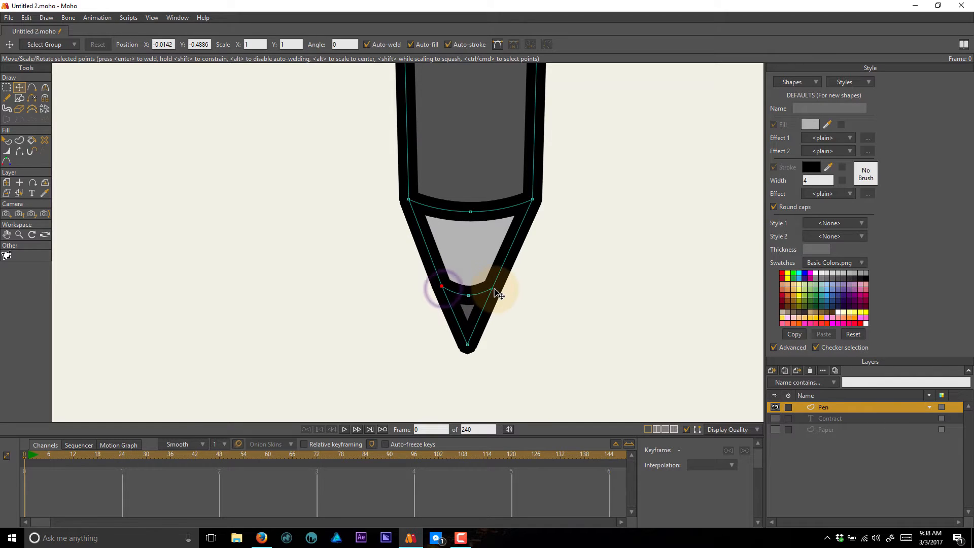
{"action": "scroll", "coordinate": [496, 294], "scroll_direction": "down", "scroll_amount": 6}
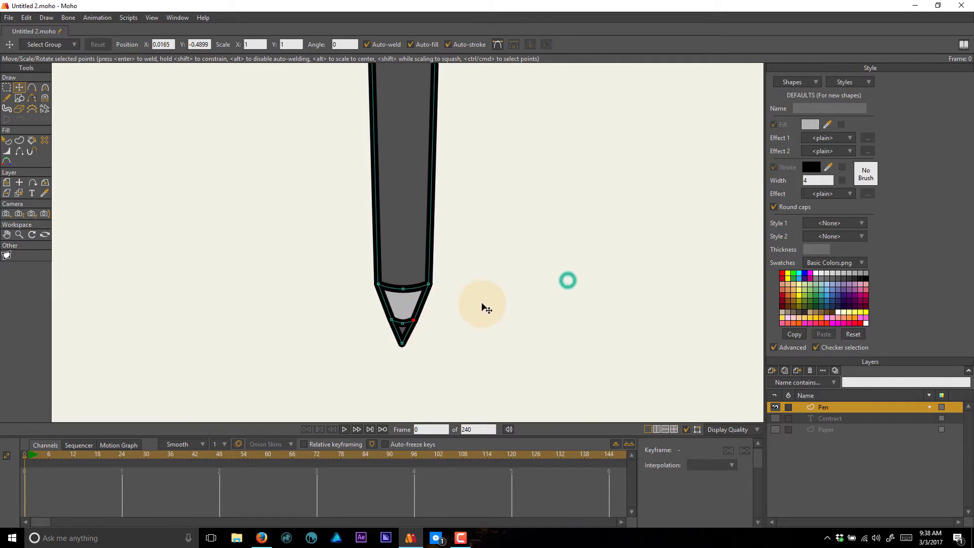
Examine the whole pen from the rounded cap down to the tip to judge its proportions.
{"action": "scroll", "coordinate": [456, 306], "scroll_direction": "down", "scroll_amount": 2}
{"action": "left_click_drag", "start_coordinate": [476, 307], "coordinate": [494, 288]}
{"action": "scroll", "coordinate": [463, 293], "scroll_direction": "down", "scroll_amount": 1}
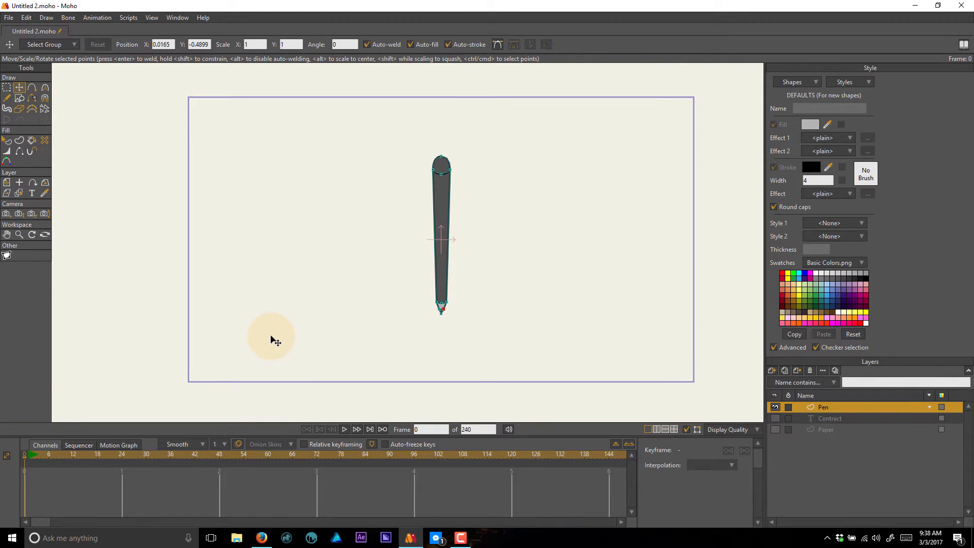
{"action": "scroll", "coordinate": [491, 210], "scroll_direction": "up", "scroll_amount": 3}
{"action": "left_click_drag", "start_coordinate": [459, 168], "coordinate": [541, 271]}
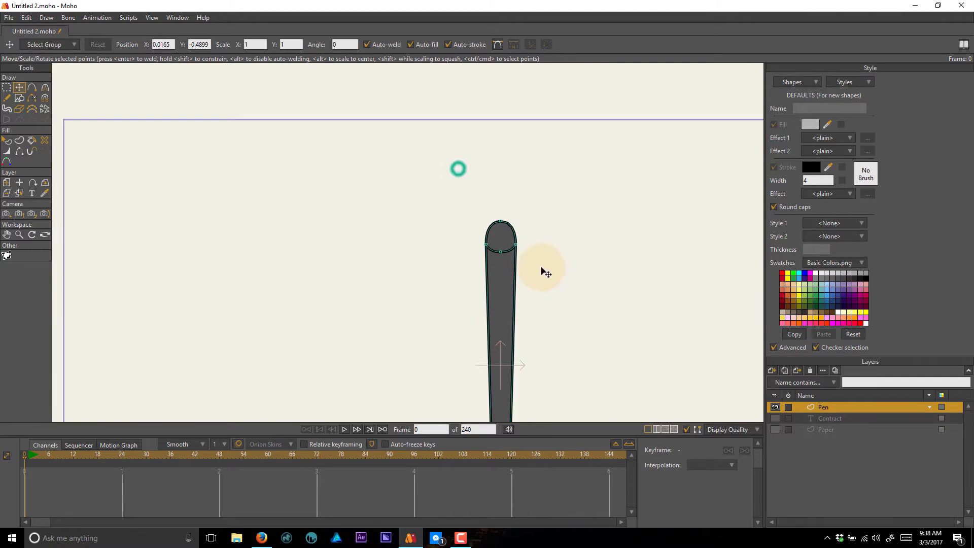
{"action": "scroll", "coordinate": [525, 232], "scroll_direction": "up", "scroll_amount": 4}
{"action": "left_click_drag", "start_coordinate": [512, 230], "coordinate": [525, 200]}
{"action": "scroll", "coordinate": [528, 213], "scroll_direction": "down", "scroll_amount": 5}
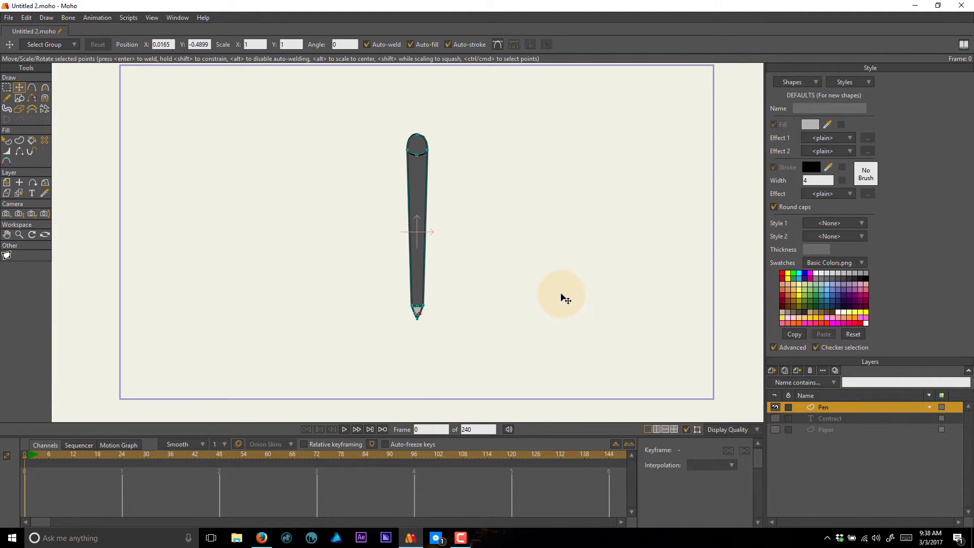
{"action": "scroll", "coordinate": [417, 311], "scroll_direction": "up", "scroll_amount": 4}
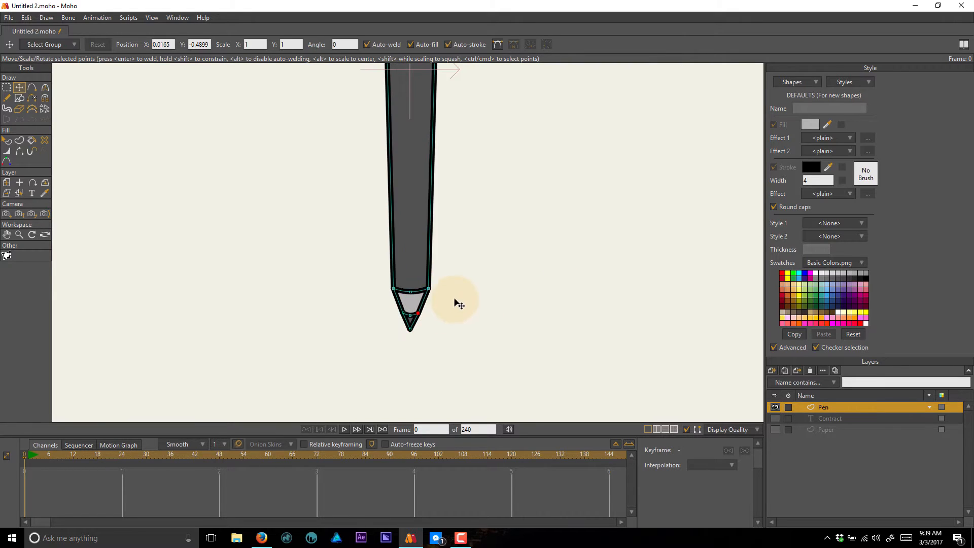
Select all the points of the pen's tip and scale them slightly wider.
{"action": "scroll", "coordinate": [459, 299], "scroll_direction": "down", "scroll_amount": 2}
{"action": "left_click_drag", "start_coordinate": [471, 275], "coordinate": [315, 393]}
{"action": "scroll", "coordinate": [484, 275], "scroll_direction": "up", "scroll_amount": 4}
{"action": "key", "text": "g"}
{"action": "key", "text": "t"}
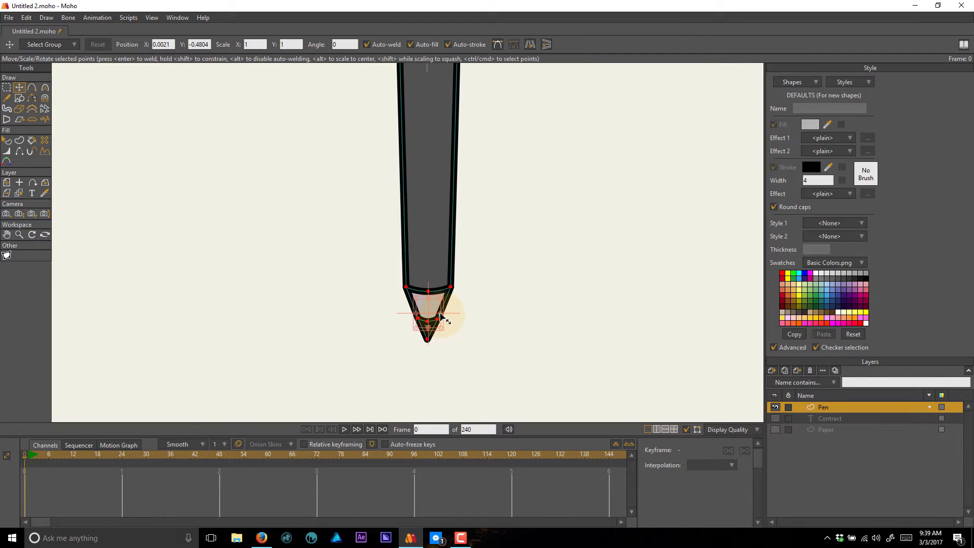
{"action": "left_click_drag", "start_coordinate": [442, 316], "coordinate": [443, 316]}
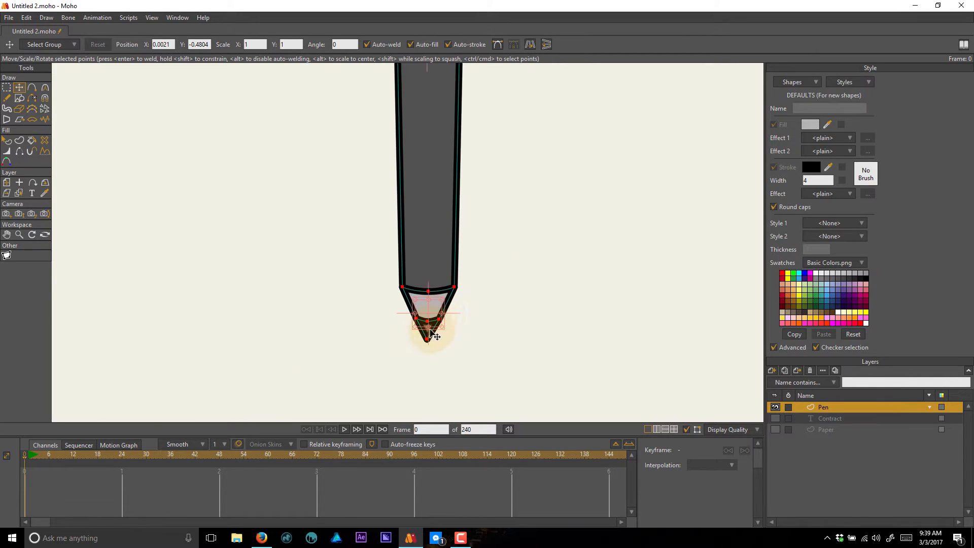
{"action": "left_click", "coordinate": [540, 311]}
Select all the tip points again, stretch them downward to make the tip longer, and clear the selection.
{"action": "key", "text": "g"}
{"action": "mouse_move", "coordinate": [536, 255]}
{"action": "left_mouse_down"}
{"action": "mouse_move", "coordinate": [361, 387]}
{"action": "mouse_move", "coordinate": [391, 359]}
{"action": "left_mouse_up"}
{"action": "key", "text": "t"}
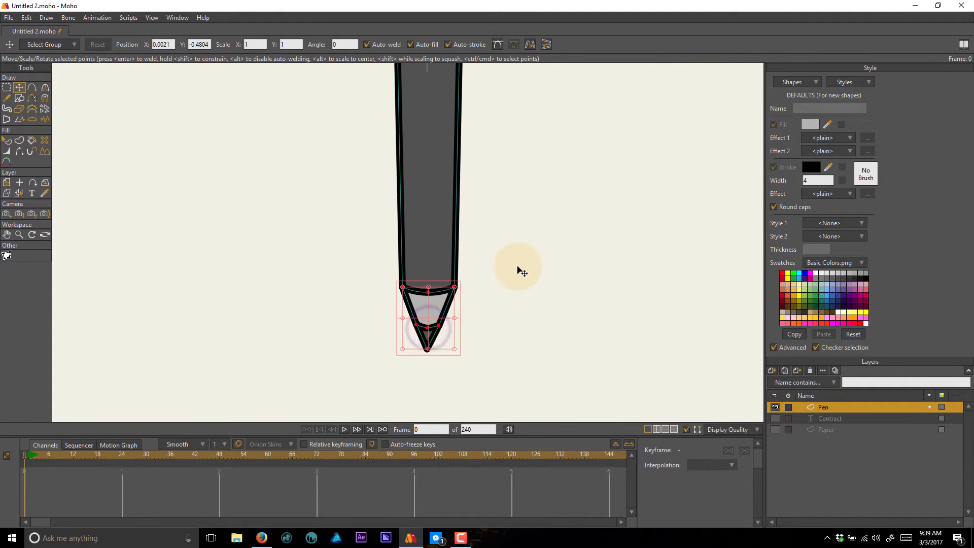
{"action": "scroll", "coordinate": [517, 268], "scroll_direction": "down", "scroll_amount": 3}
{"action": "key", "text": "g"}
{"action": "left_click_drag", "start_coordinate": [467, 304], "coordinate": [522, 336]}
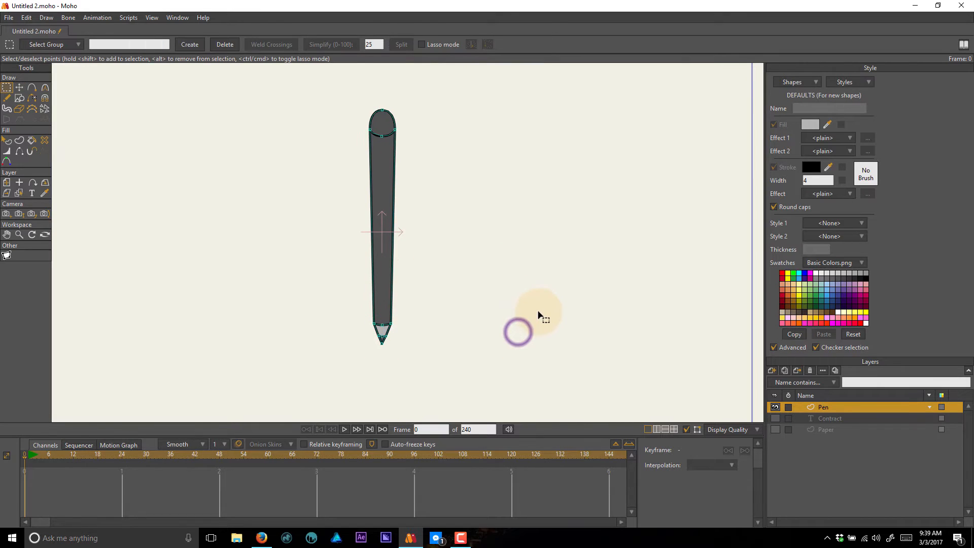
{"action": "left_click_drag", "start_coordinate": [522, 283], "coordinate": [562, 289]}
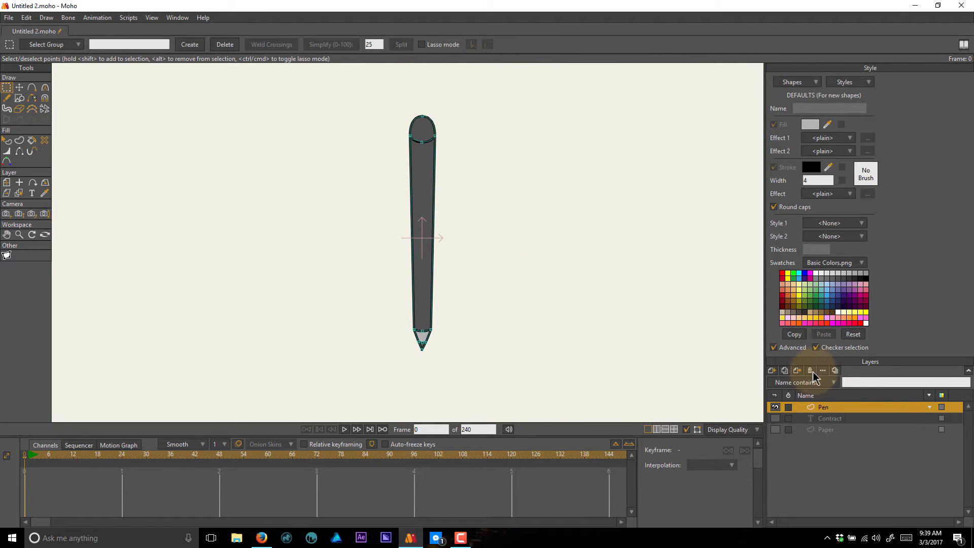
Add a bone layer named Pen and nest the Pen vector layer inside it.
{"action": "left_click", "coordinate": [772, 371]}
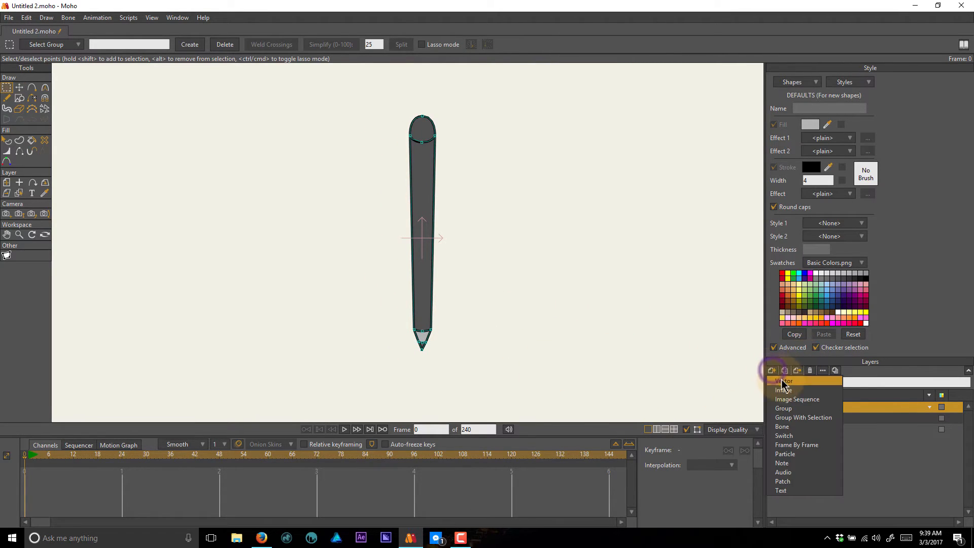
{"action": "left_click", "coordinate": [822, 428]}
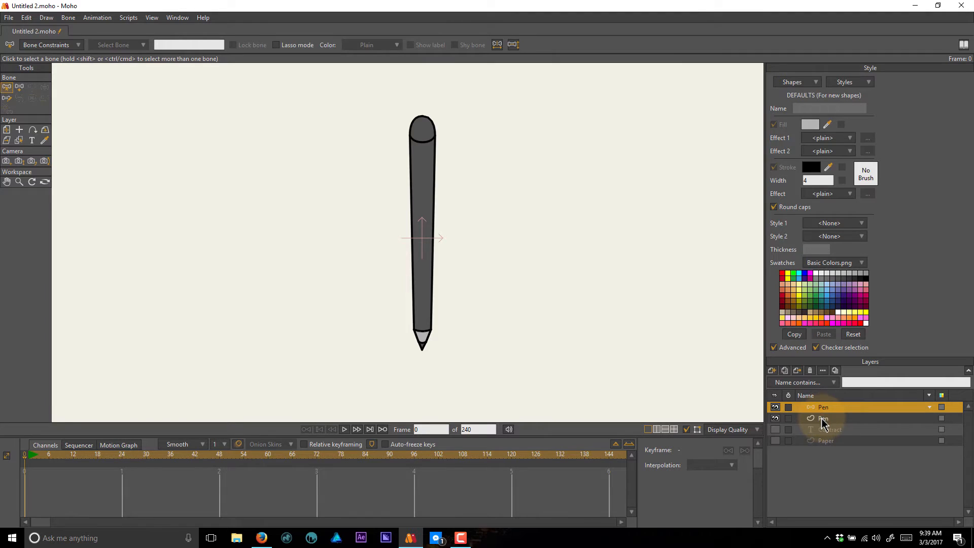
{"action": "left_click", "coordinate": [823, 421]}
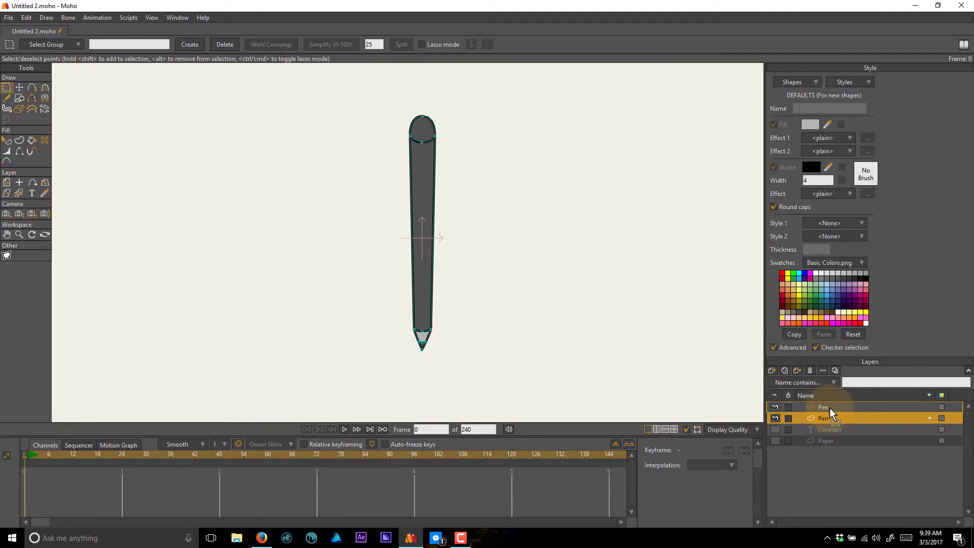
{"action": "left_click_drag", "start_coordinate": [829, 408], "coordinate": [822, 407]}
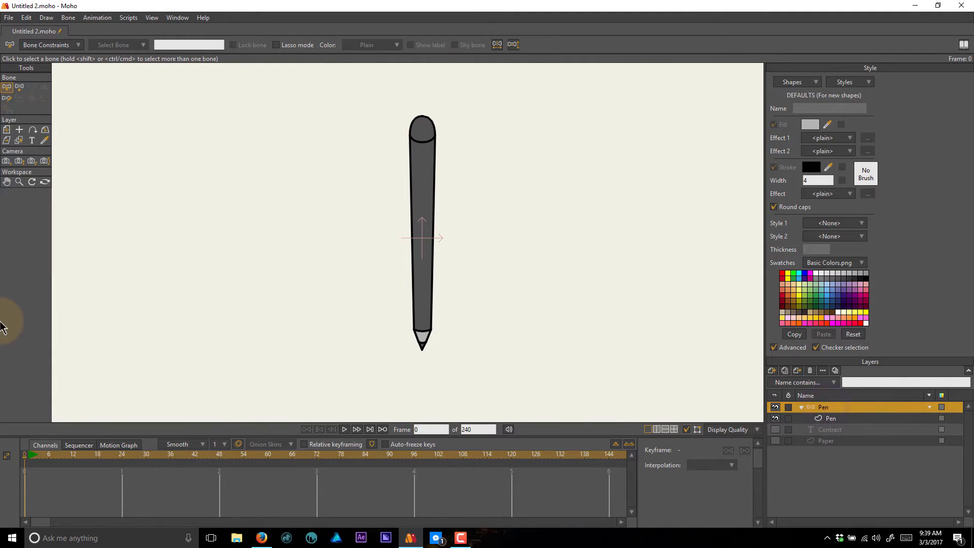
Add a horizontal bone to the Pen bone layer, starting at the pen's tip and extending to the left.
{"action": "left_click", "coordinate": [17, 89]}
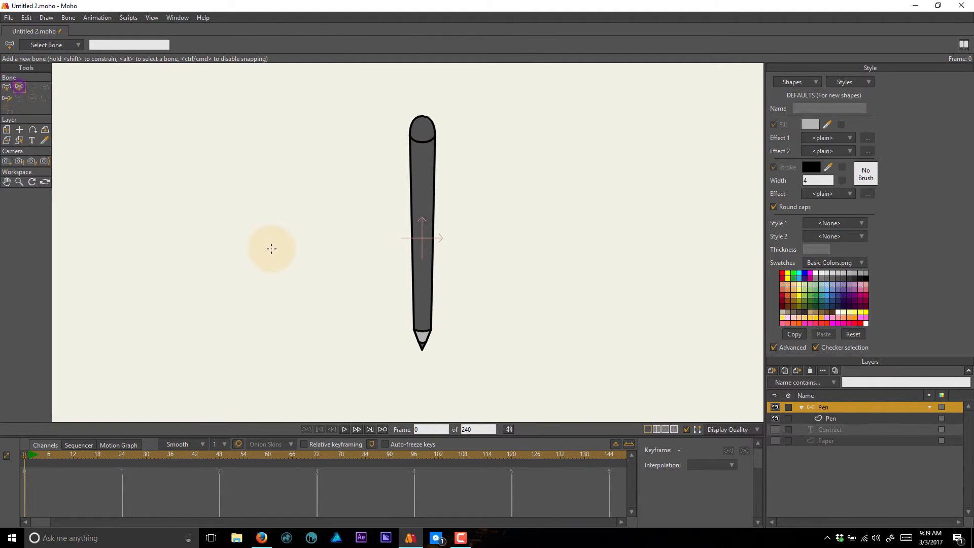
{"action": "scroll", "coordinate": [421, 355], "scroll_direction": "up", "scroll_amount": 5}
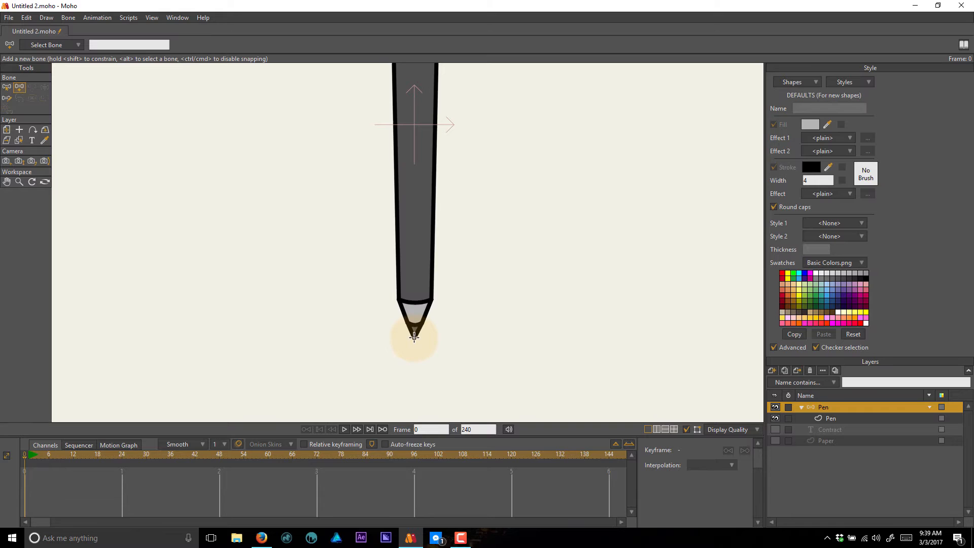
{"action": "left_click_drag", "start_coordinate": [414, 336], "coordinate": [289, 334]}
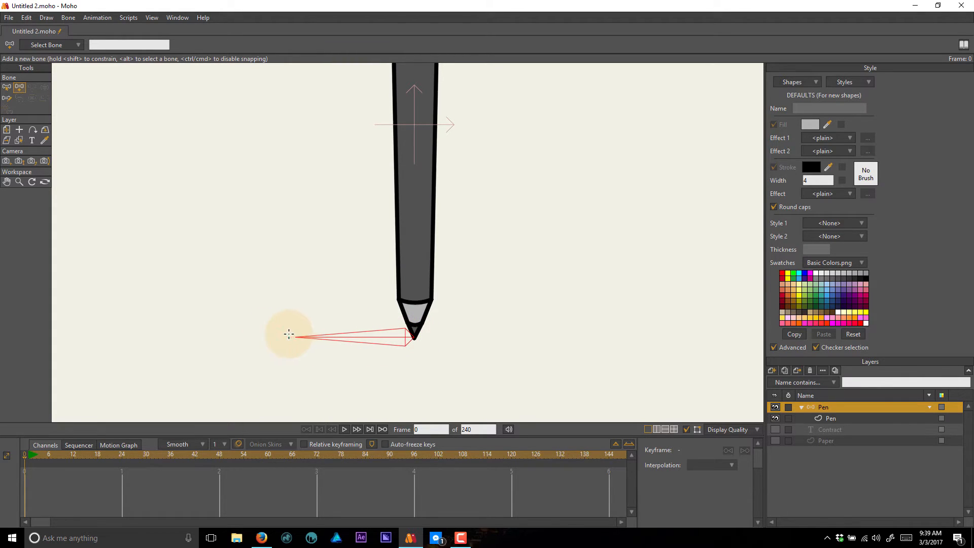
Add a vertical bone running from the pen's tip up to the top of its cap.
{"action": "scroll", "coordinate": [474, 291], "scroll_direction": "down", "scroll_amount": 2}
{"action": "left_click_drag", "start_coordinate": [491, 275], "coordinate": [417, 313]}
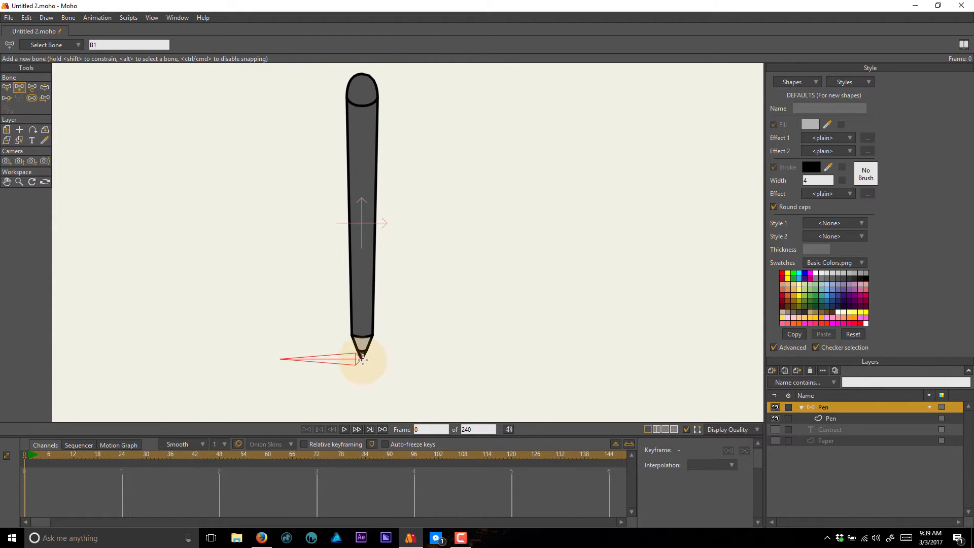
{"action": "left_click_drag", "start_coordinate": [361, 358], "coordinate": [365, 82]}
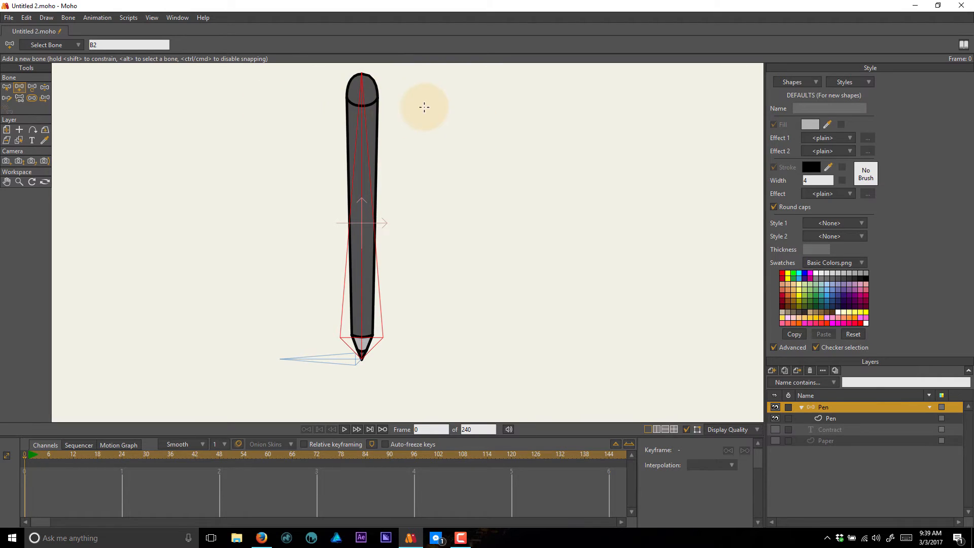
Select the horizontal tip bone as parent and add a separate horizontal bone to the right of the pen's cap.
{"action": "key", "text": "z"}
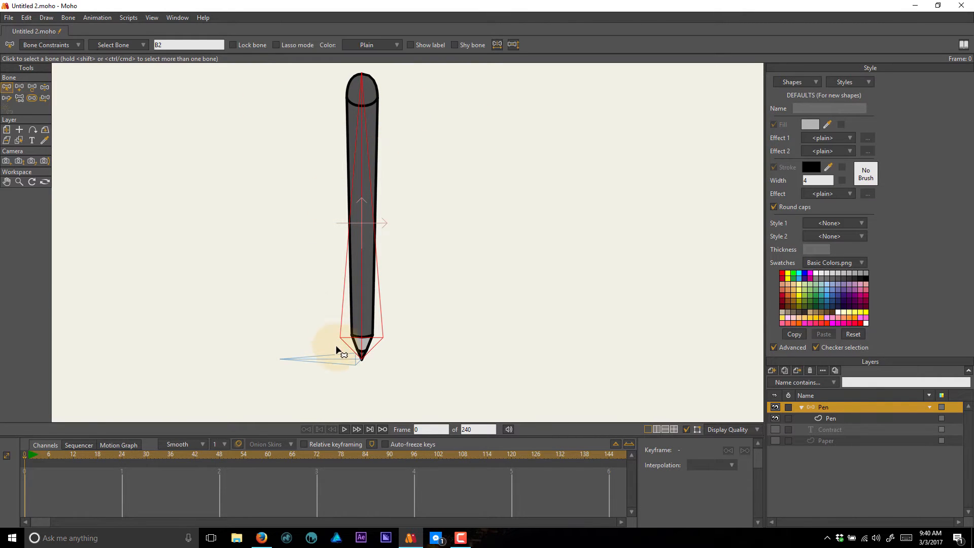
{"action": "left_click", "coordinate": [338, 362]}
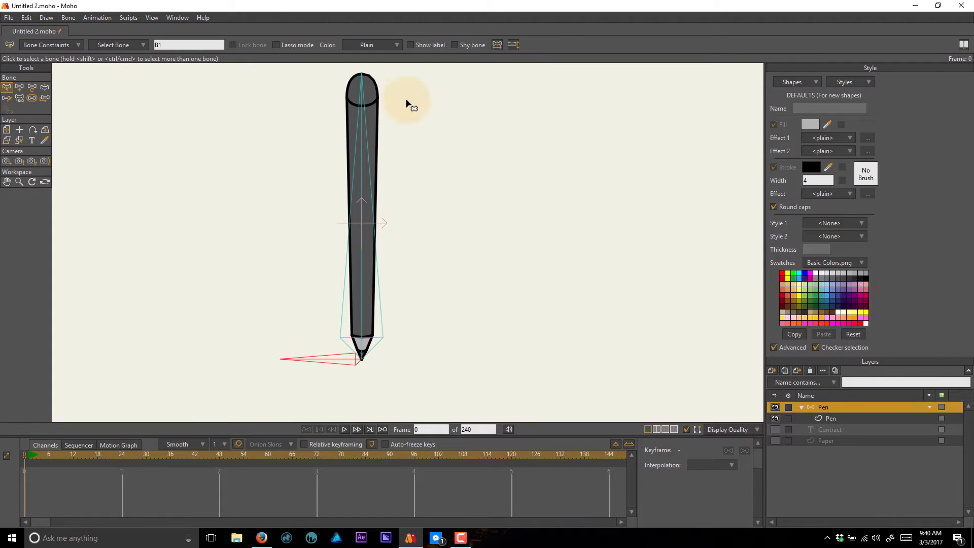
{"action": "key", "text": "a"}
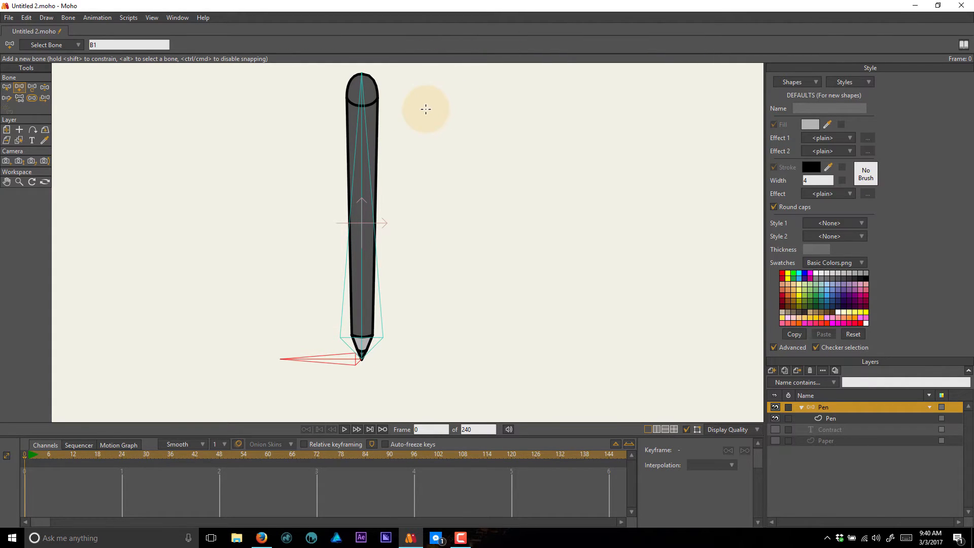
{"action": "left_click_drag", "start_coordinate": [443, 108], "coordinate": [501, 113]}
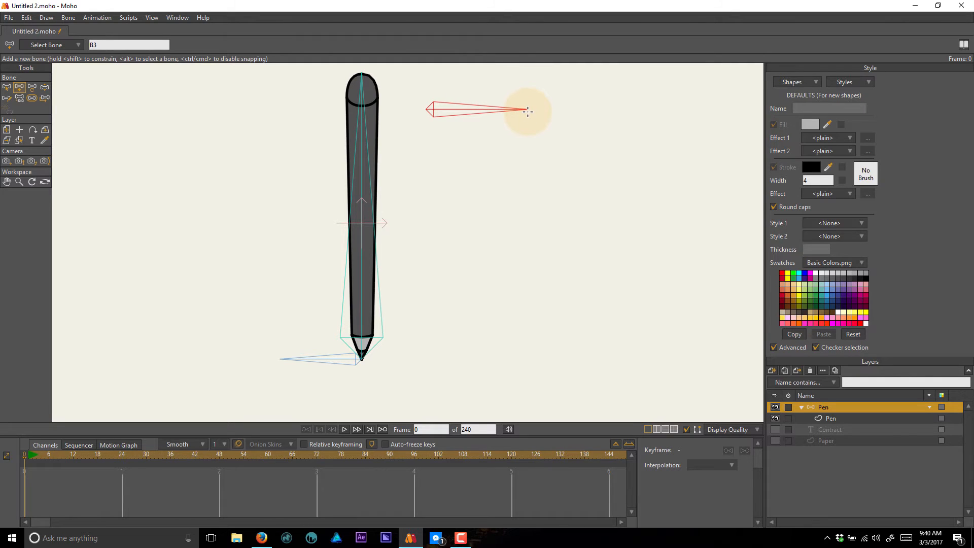
{"action": "left_click_drag", "start_coordinate": [479, 179], "coordinate": [480, 205]}
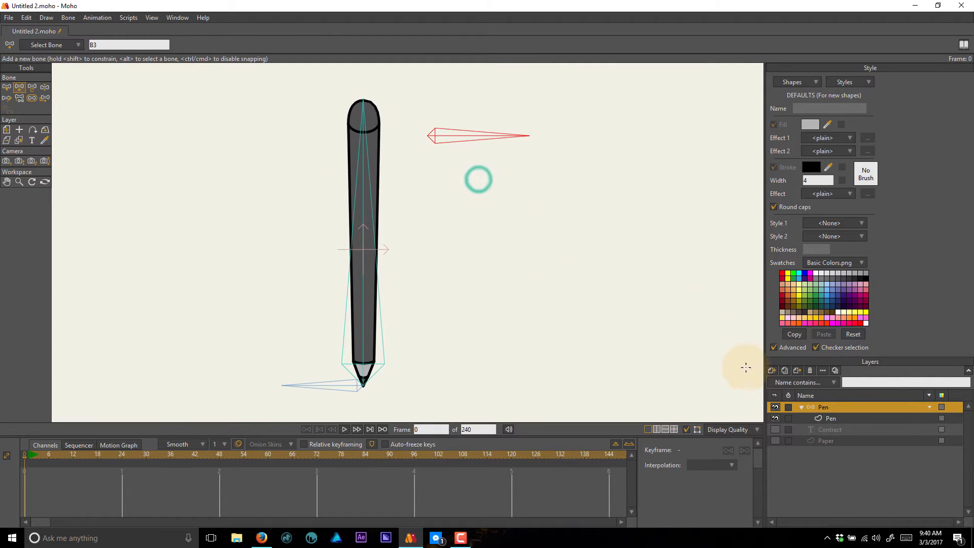
On the Pen vector layer, move the middle point of the line beneath the cap slightly upward to flatten its curve.
{"action": "left_click", "coordinate": [860, 418]}
{"action": "scroll", "coordinate": [388, 146], "scroll_direction": "up", "scroll_amount": 4}
{"action": "left_click_drag", "start_coordinate": [294, 130], "coordinate": [384, 253]}
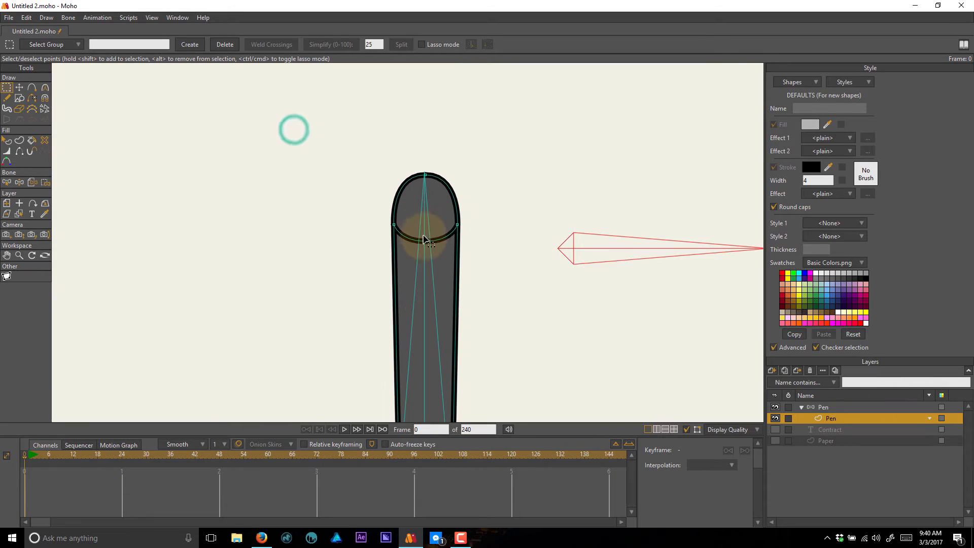
{"action": "key", "text": "t"}
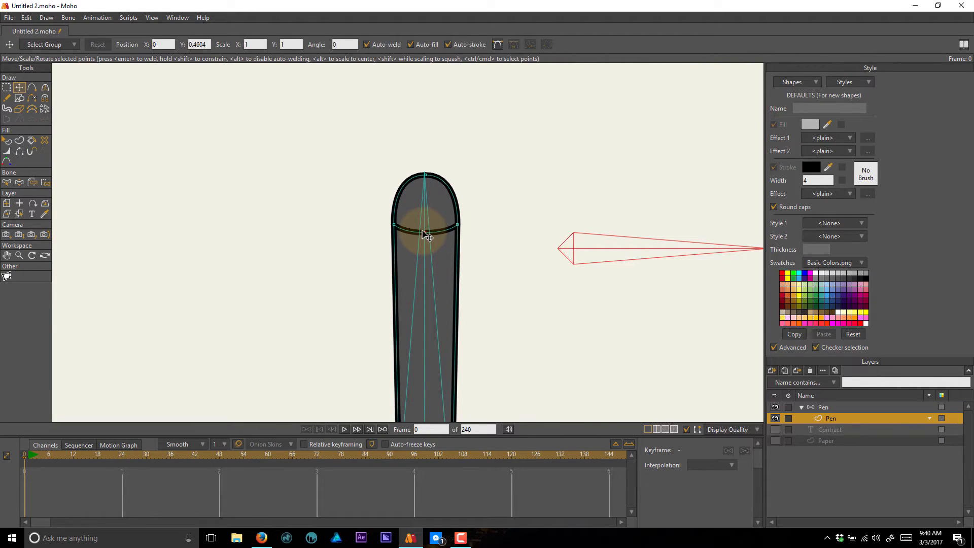
{"action": "scroll", "coordinate": [428, 236], "scroll_direction": "down", "scroll_amount": 5}
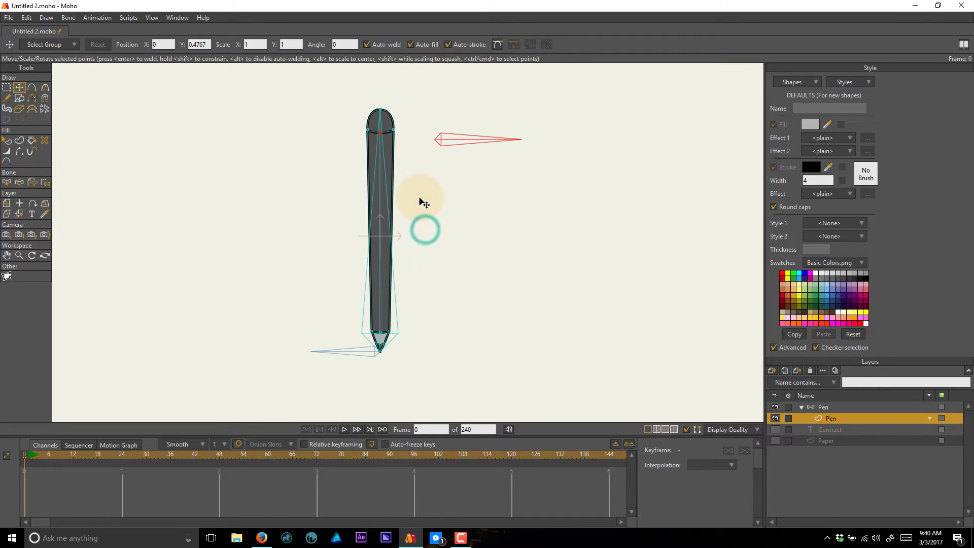
Select the separate horizontal bone beside the pen's cap and rename it Perspective.
{"action": "key", "text": "b"}
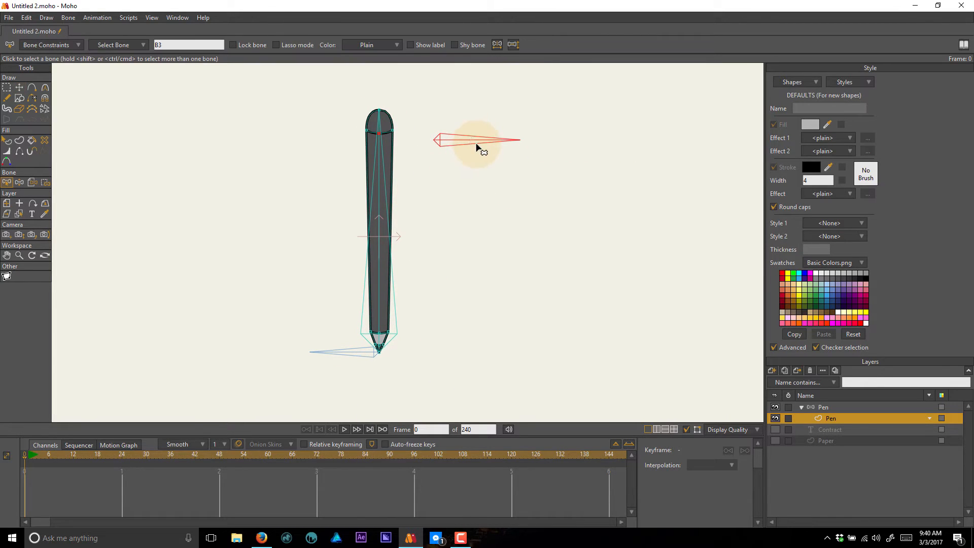
{"action": "left_click", "coordinate": [475, 142]}
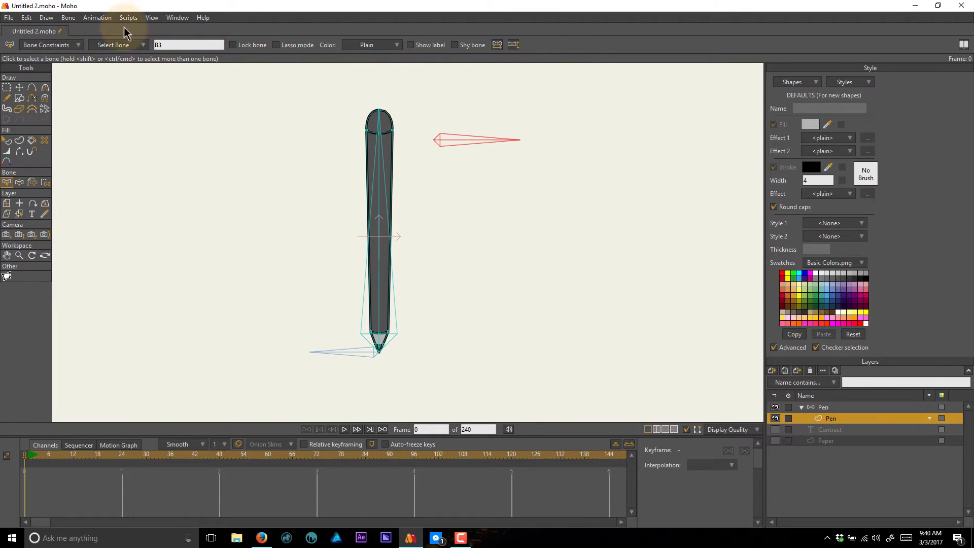
{"action": "double_click", "coordinate": [176, 45]}
{"action": "type", "text": "Pen"}
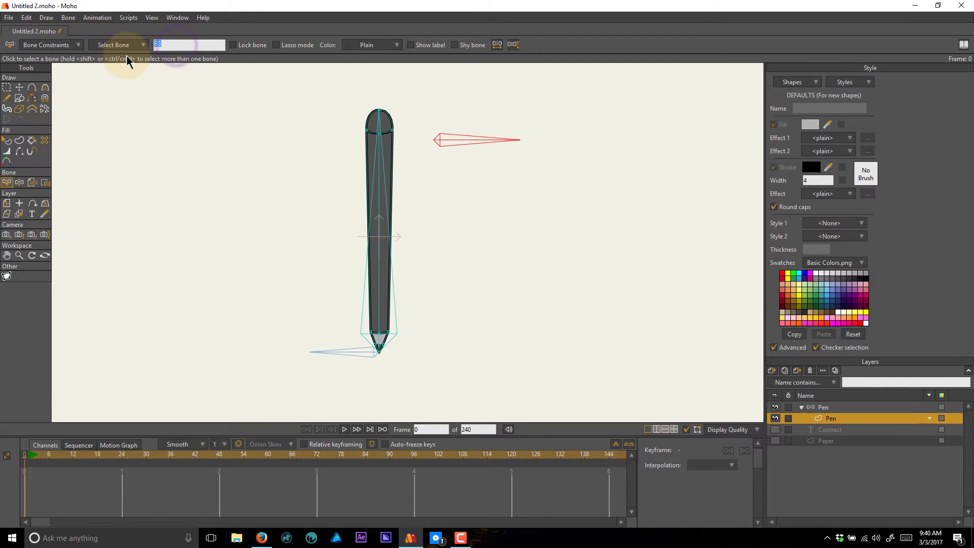
{"action": "type", "text": "spective"}
{"action": "left_click", "coordinate": [122, 45]}
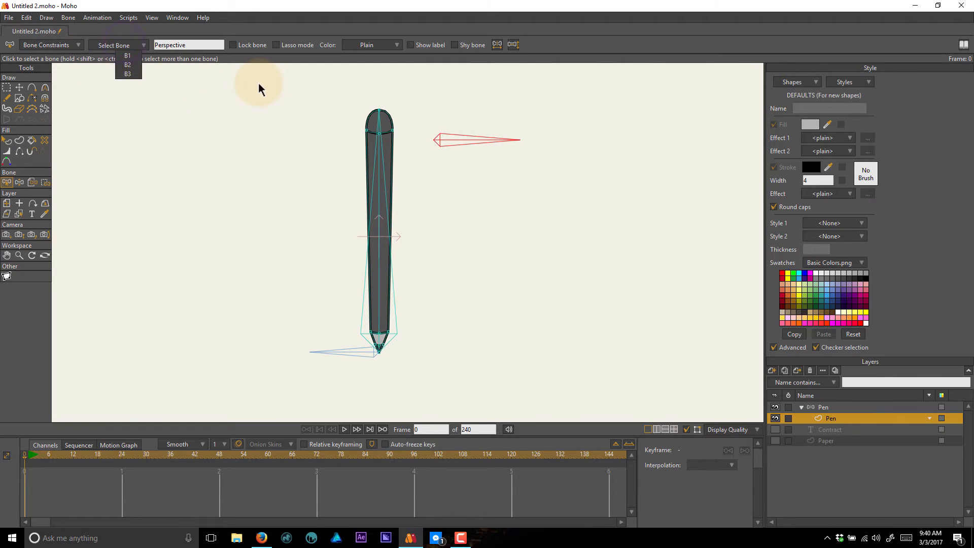
{"action": "left_click", "coordinate": [250, 28]}
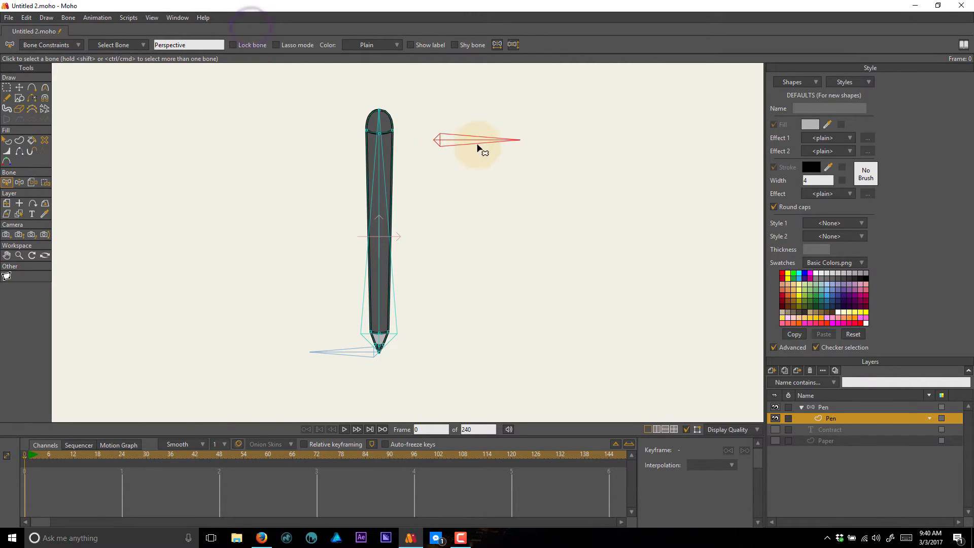
Enable angle constraints on the Perspective bone with a minimum of -90 and a maximum of 0 degrees.
{"action": "left_click", "coordinate": [48, 44]}
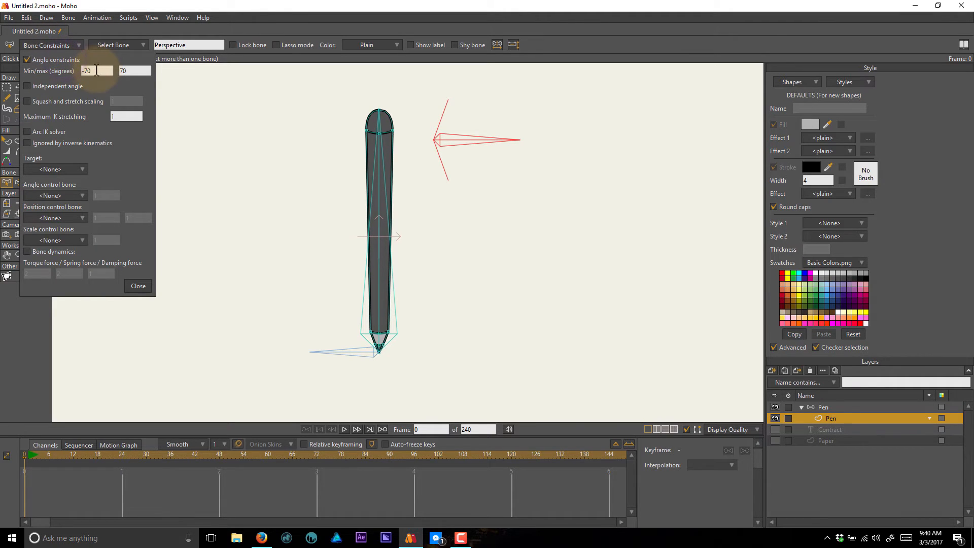
{"action": "left_click", "coordinate": [133, 69]}
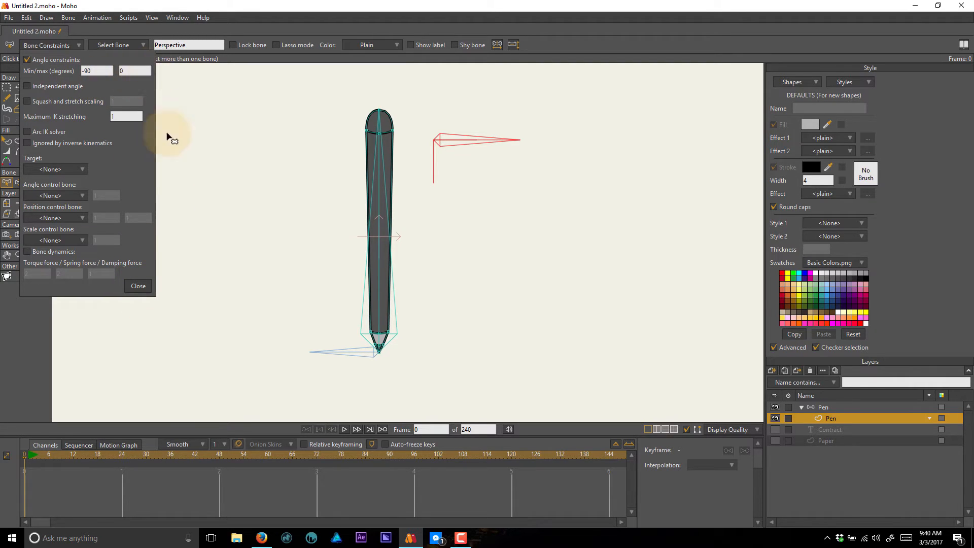
{"action": "left_click", "coordinate": [142, 287]}
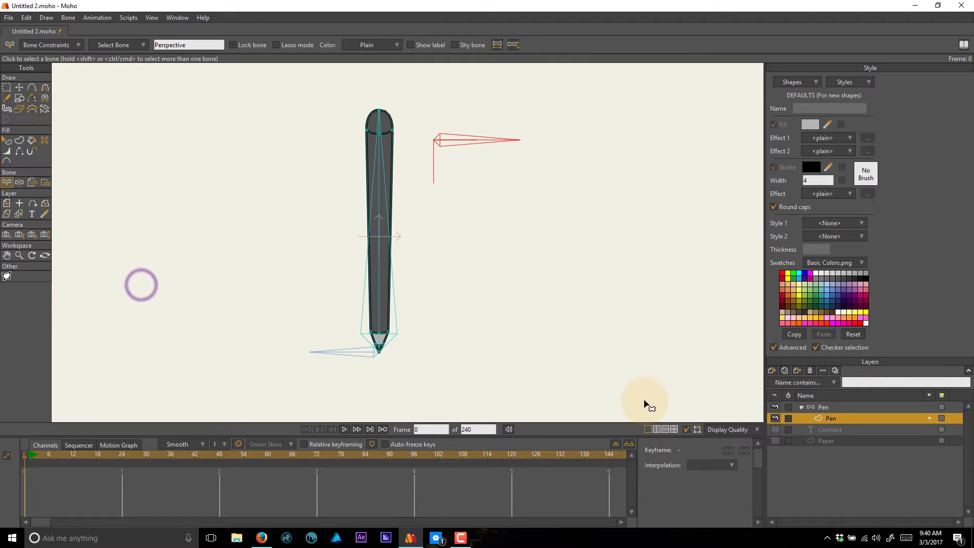
Test the rig by swinging the pen's vertical bone, and reset the pose at frame 0.
{"action": "left_click", "coordinate": [834, 407]}
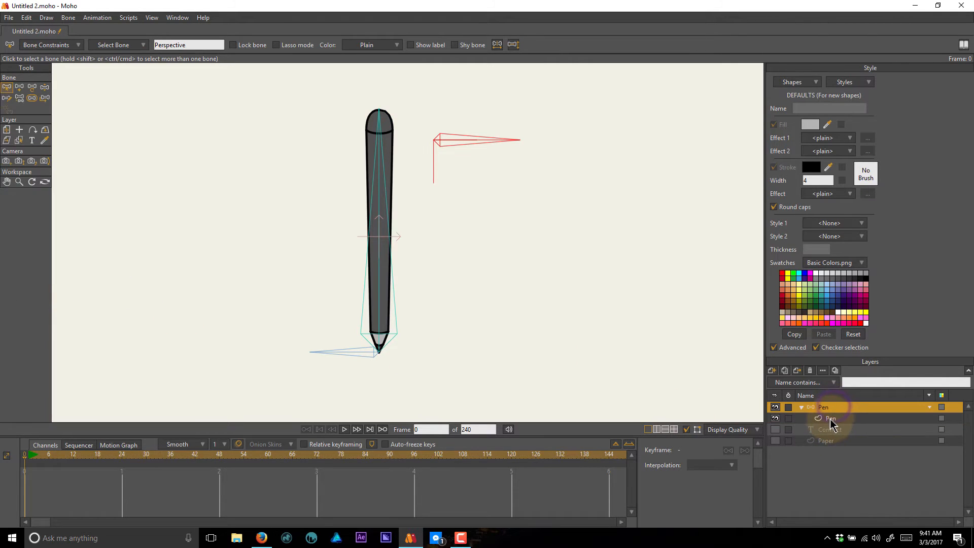
{"action": "left_click", "coordinate": [832, 419]}
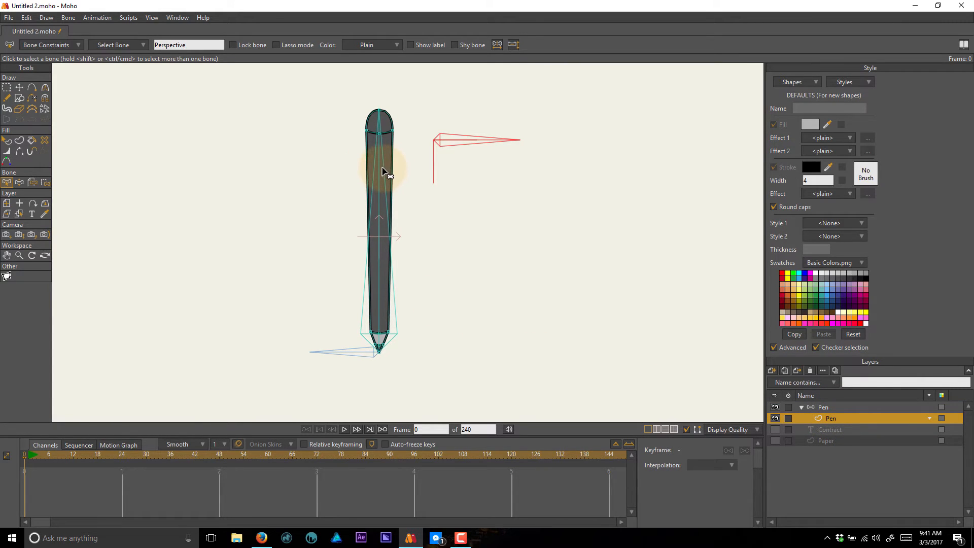
{"action": "key", "text": "z"}
{"action": "left_click_drag", "start_coordinate": [381, 166], "coordinate": [359, 244]}
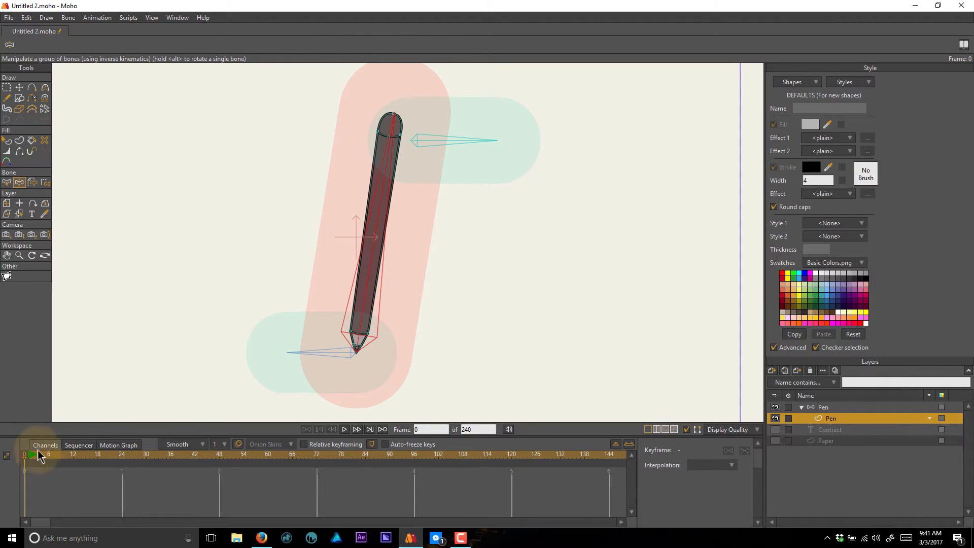
{"action": "left_click", "coordinate": [21, 458]}
{"action": "left_click", "coordinate": [18, 461]}
{"action": "left_click", "coordinate": [398, 384]}
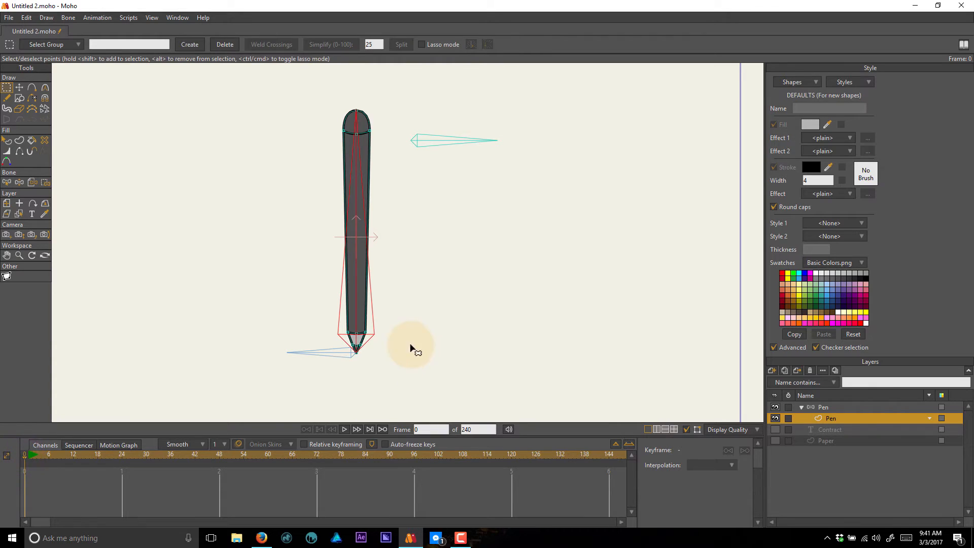
Select the tip bone and the Perspective bone in the Pen bone layer and set their bone strength to 0.
{"action": "key", "text": "z"}
{"action": "left_click", "coordinate": [328, 354]}
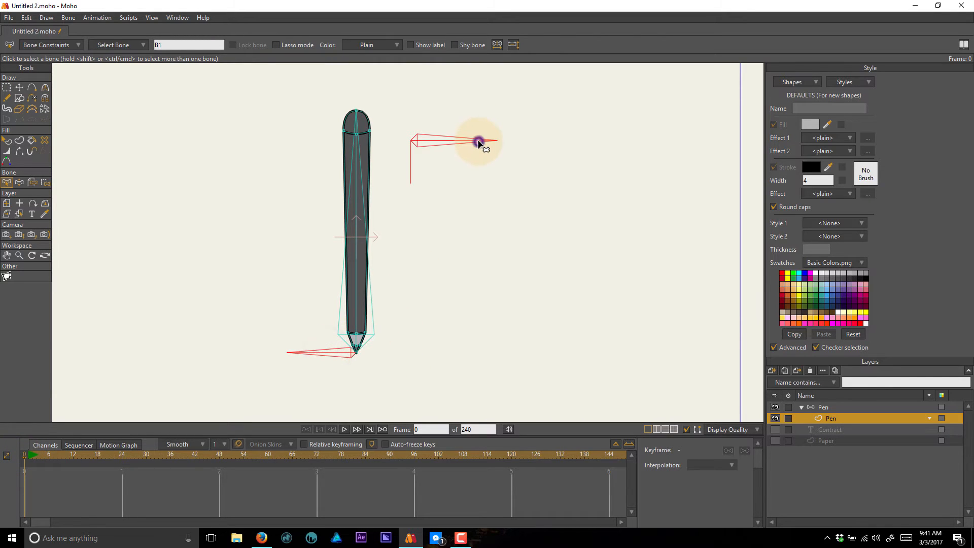
{"action": "left_click", "coordinate": [20, 98]}
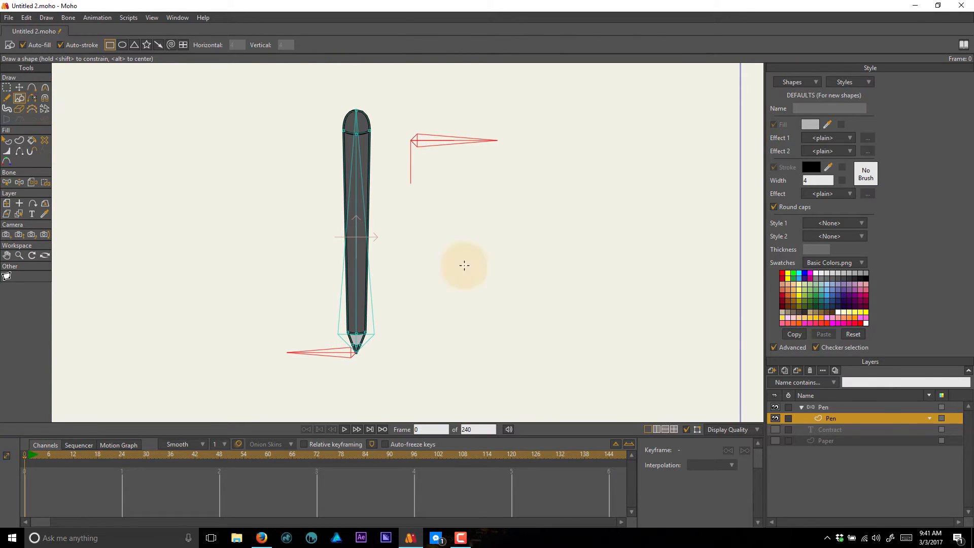
{"action": "left_click", "coordinate": [863, 407]}
{"action": "left_click", "coordinate": [469, 163]}
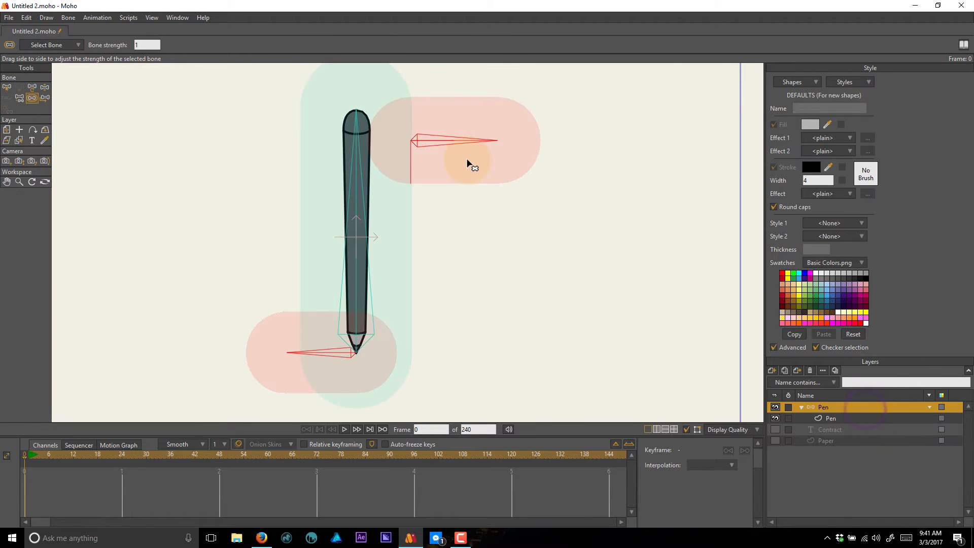
{"action": "left_click", "coordinate": [461, 142]}
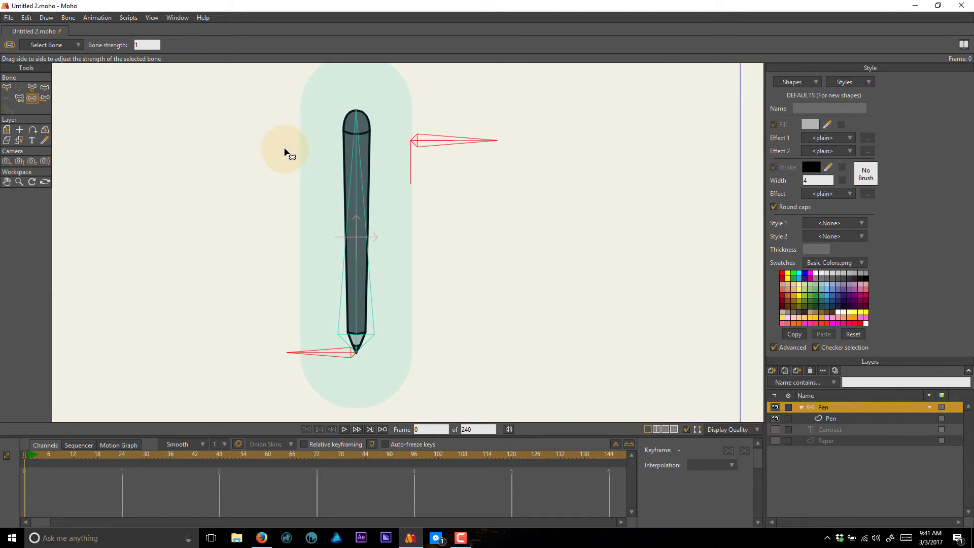
{"action": "left_click_drag", "start_coordinate": [471, 169], "coordinate": [505, 170]}
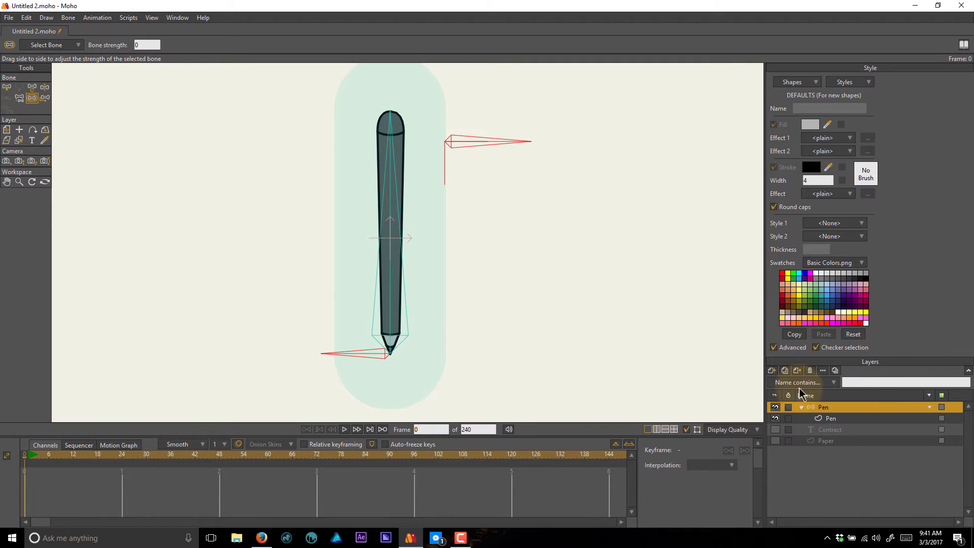
Test how the pen follows its vertical bone by manipulating it with the other bones' influence removed.
{"action": "key", "text": "z"}
{"action": "left_click_drag", "start_coordinate": [399, 192], "coordinate": [397, 246]}
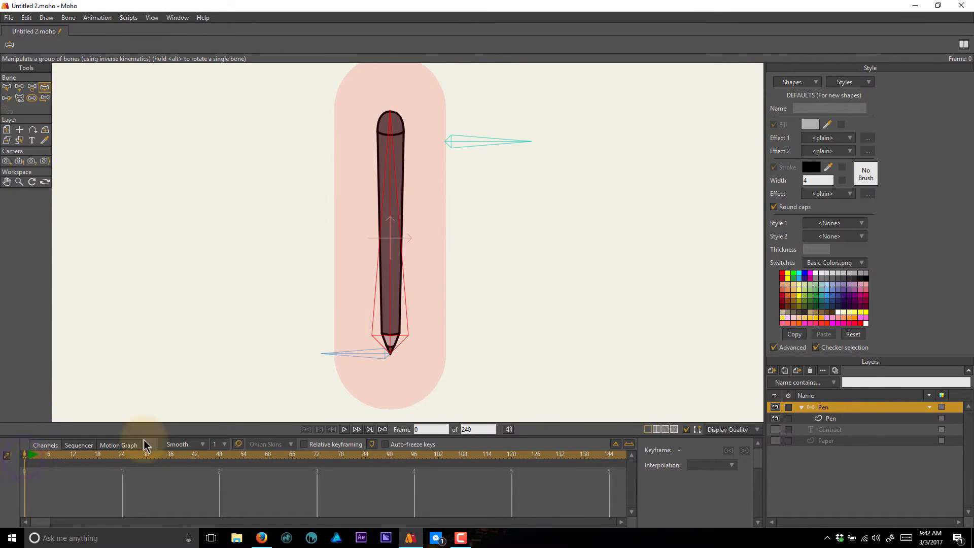
{"action": "scroll", "coordinate": [426, 238], "scroll_direction": "up", "scroll_amount": 2}
{"action": "left_click_drag", "start_coordinate": [422, 231], "coordinate": [448, 260]}
{"action": "scroll", "coordinate": [454, 179], "scroll_direction": "down", "scroll_amount": 2}
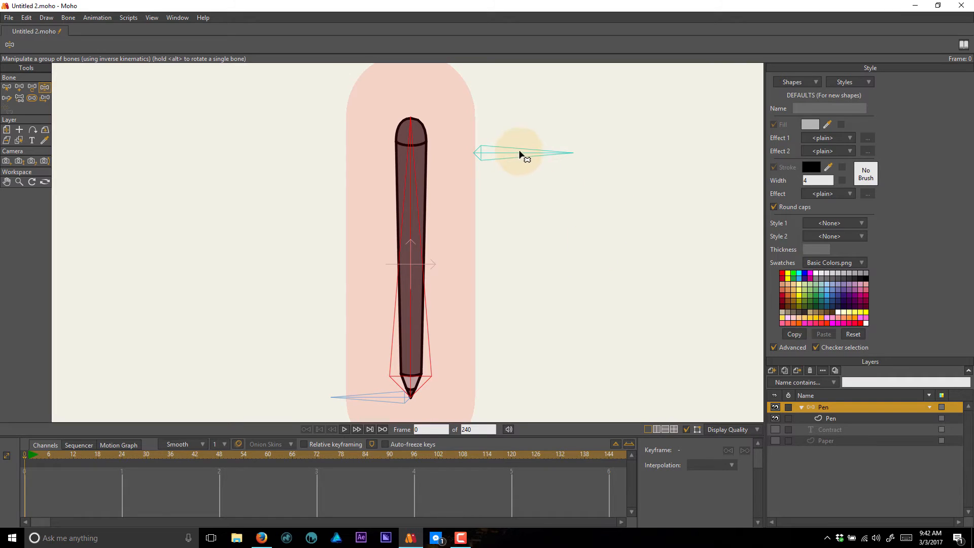
Select the Perspective bone and create a smart bone action named Perspective for it.
{"action": "key", "text": "z"}
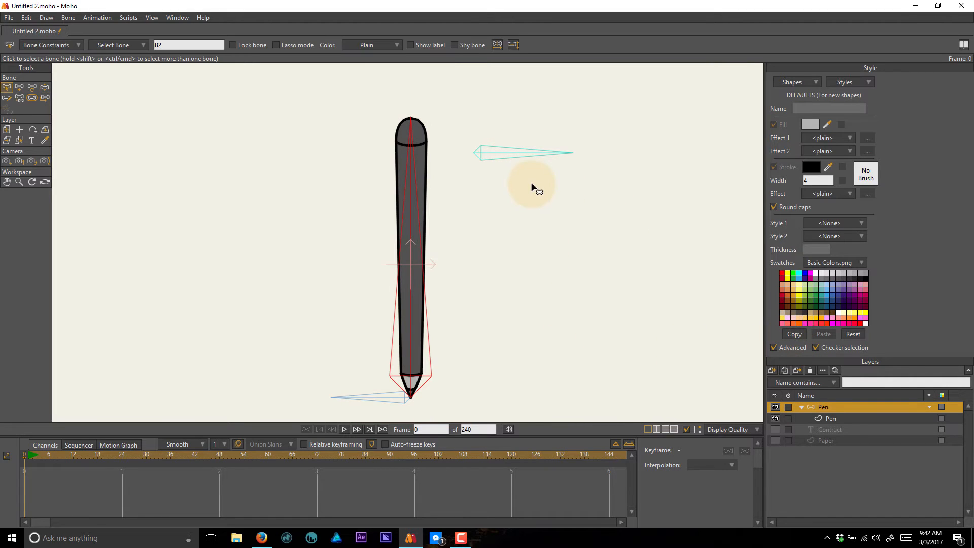
{"action": "left_click", "coordinate": [509, 153]}
{"action": "left_click_drag", "start_coordinate": [528, 208], "coordinate": [502, 190]}
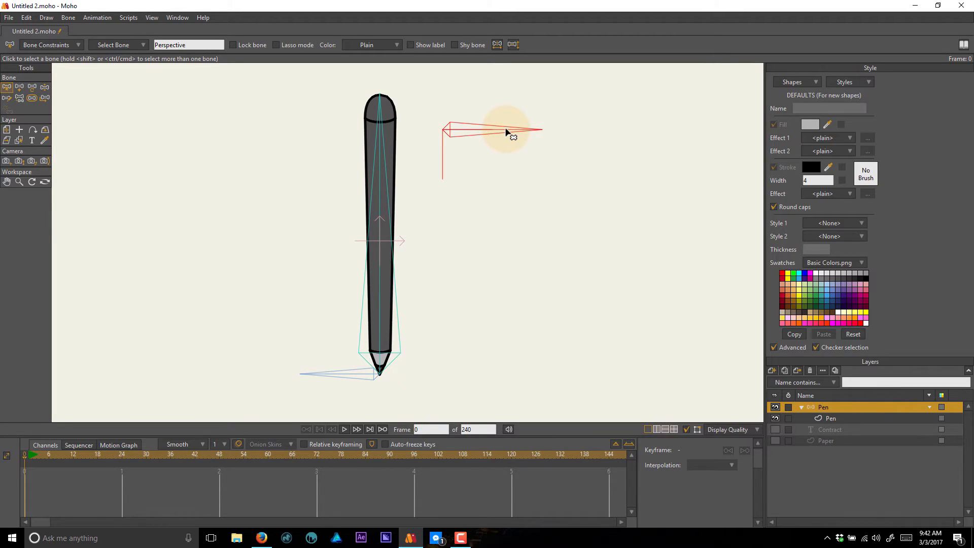
{"action": "key", "text": "ctrl+shift+a"}
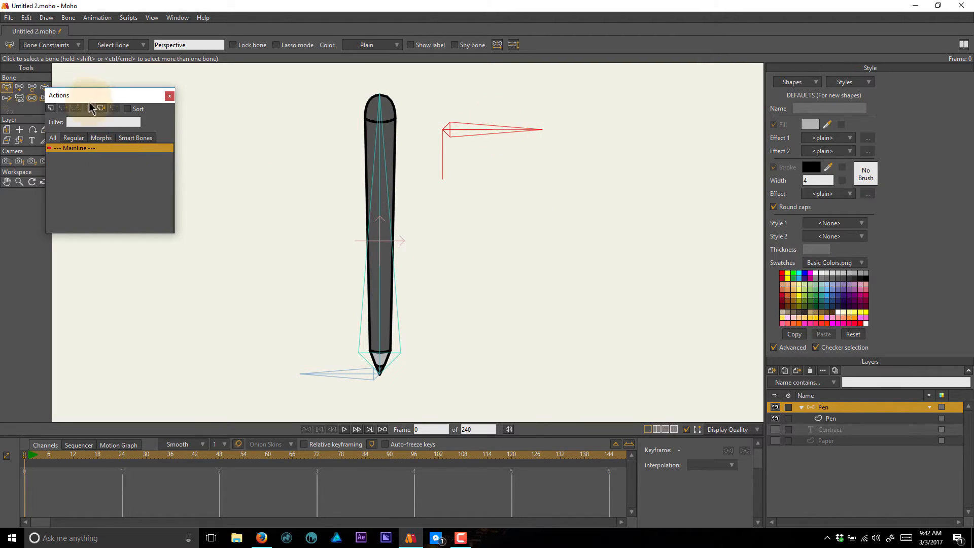
{"action": "left_click_drag", "start_coordinate": [98, 100], "coordinate": [143, 81]}
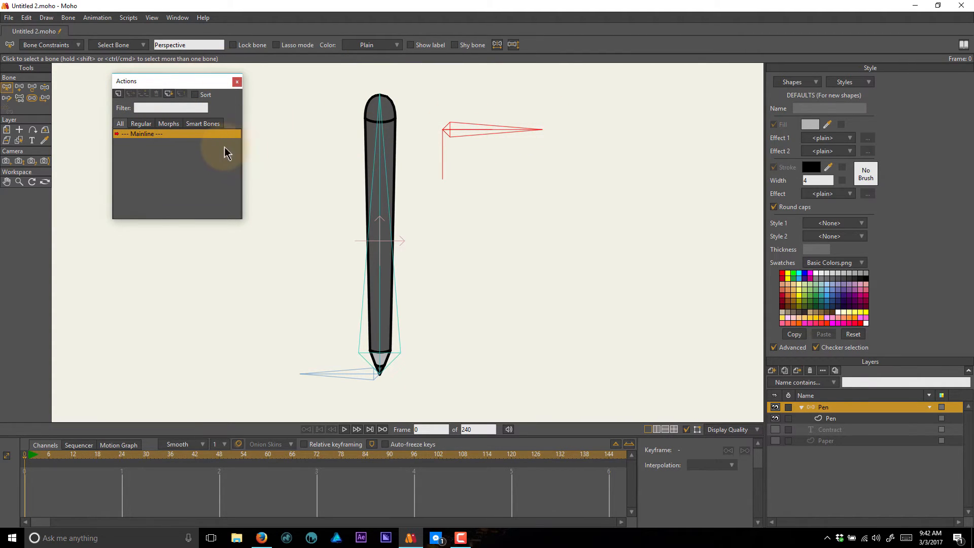
{"action": "left_click", "coordinate": [118, 94]}
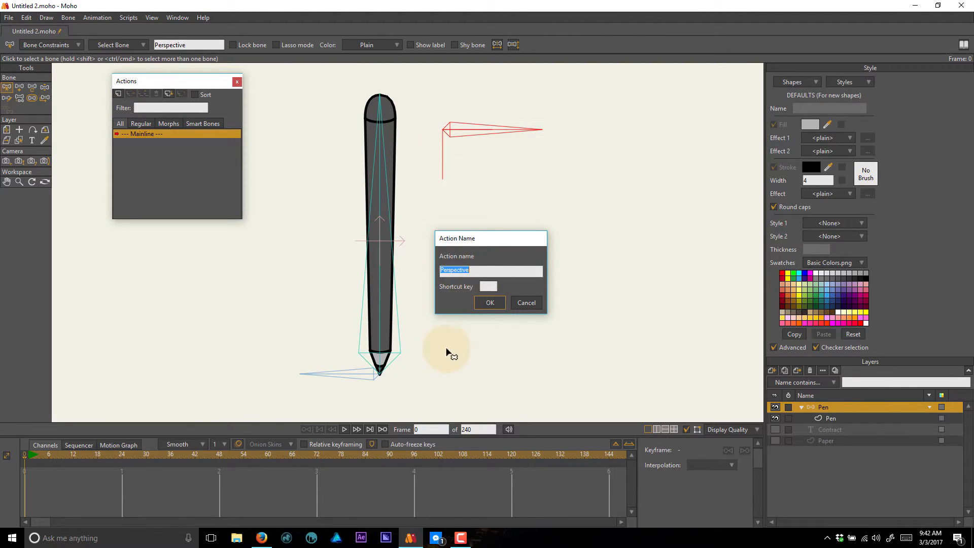
{"action": "left_click", "coordinate": [490, 303]}
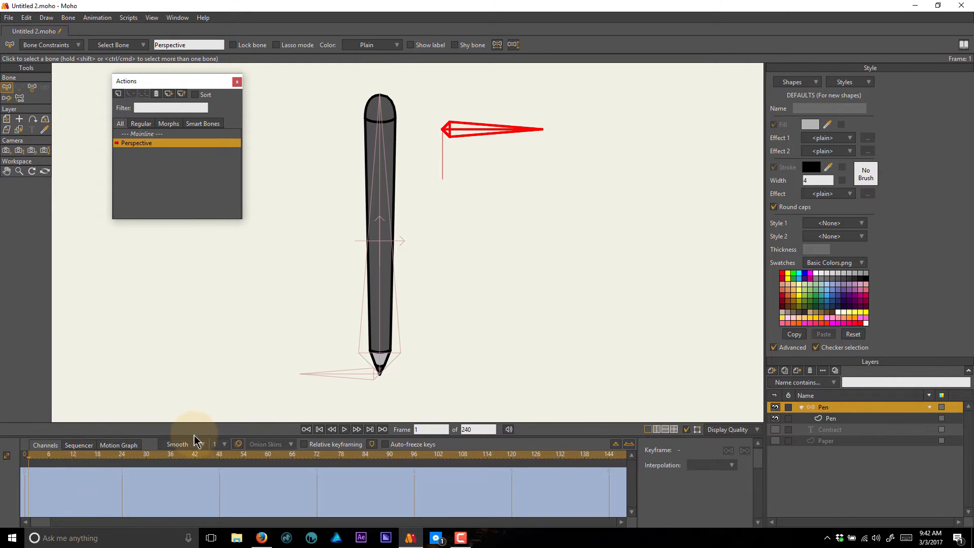
Enlarge the timeline, go to frame 48 of the Perspective action and rotate the Perspective bone to an angle of 90.
{"action": "mouse_move", "coordinate": [193, 437]}
{"action": "left_mouse_down"}
{"action": "mouse_move", "coordinate": [200, 345]}
{"action": "mouse_move", "coordinate": [200, 375]}
{"action": "mouse_move", "coordinate": [215, 395]}
{"action": "left_mouse_up"}
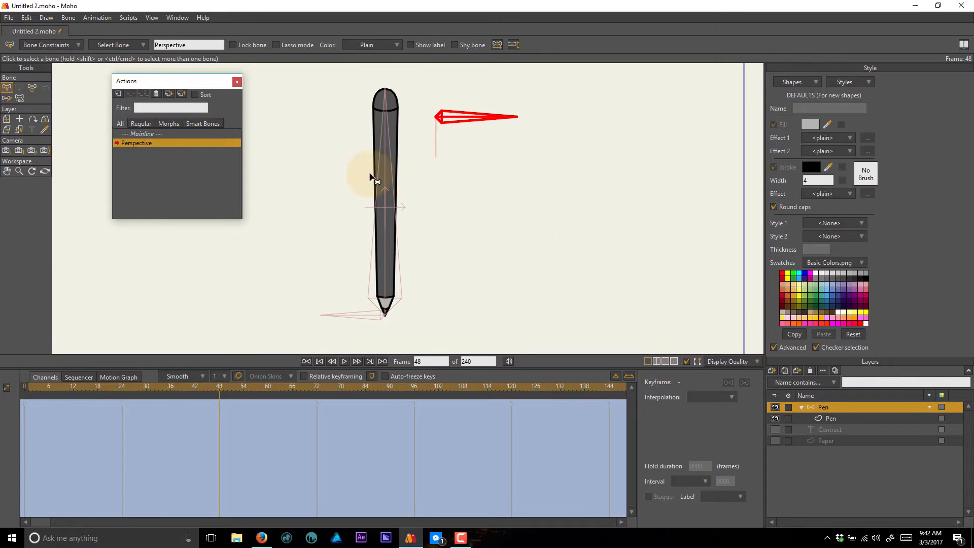
{"action": "mouse_move", "coordinate": [446, 120]}
{"action": "left_mouse_down"}
{"action": "mouse_move", "coordinate": [452, 126]}
{"action": "mouse_move", "coordinate": [460, 113]}
{"action": "mouse_move", "coordinate": [452, 179]}
{"action": "left_mouse_up"}
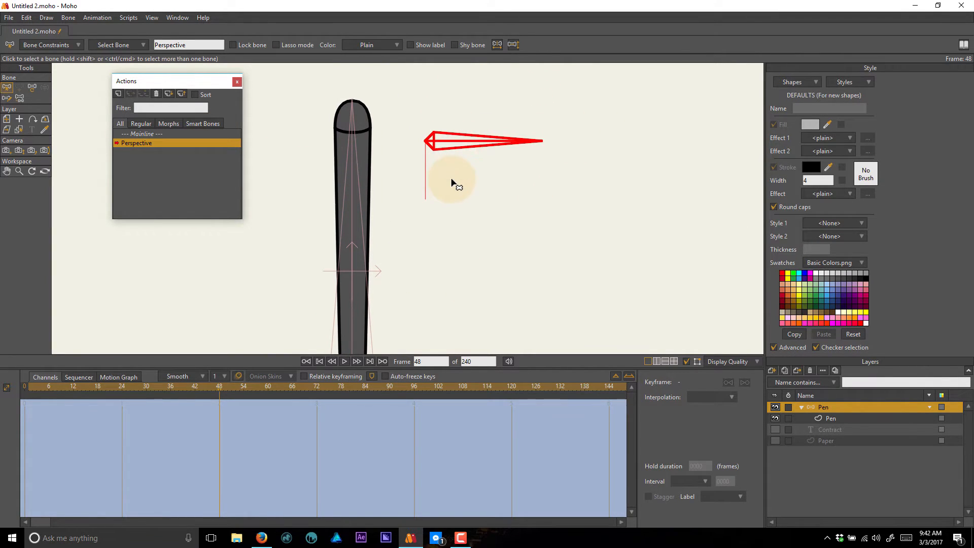
{"action": "left_click", "coordinate": [386, 419]}
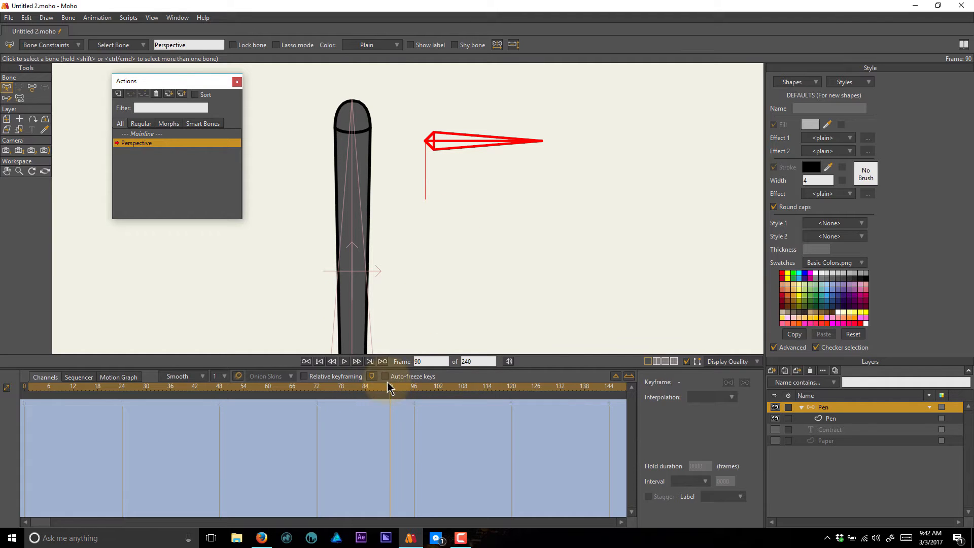
{"action": "left_click_drag", "start_coordinate": [389, 388], "coordinate": [218, 401]}
{"action": "left_click", "coordinate": [445, 222]}
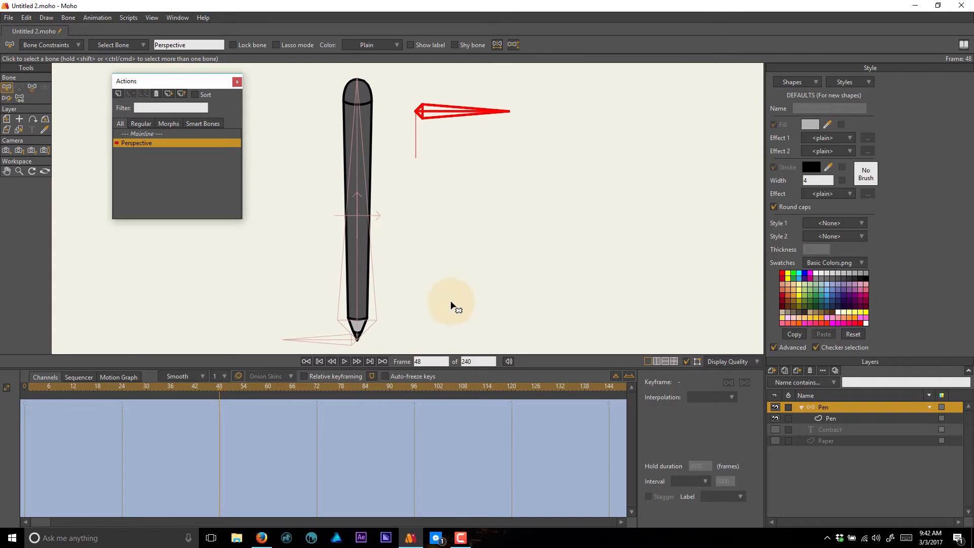
{"action": "key", "text": "t"}
{"action": "left_click", "coordinate": [504, 139]}
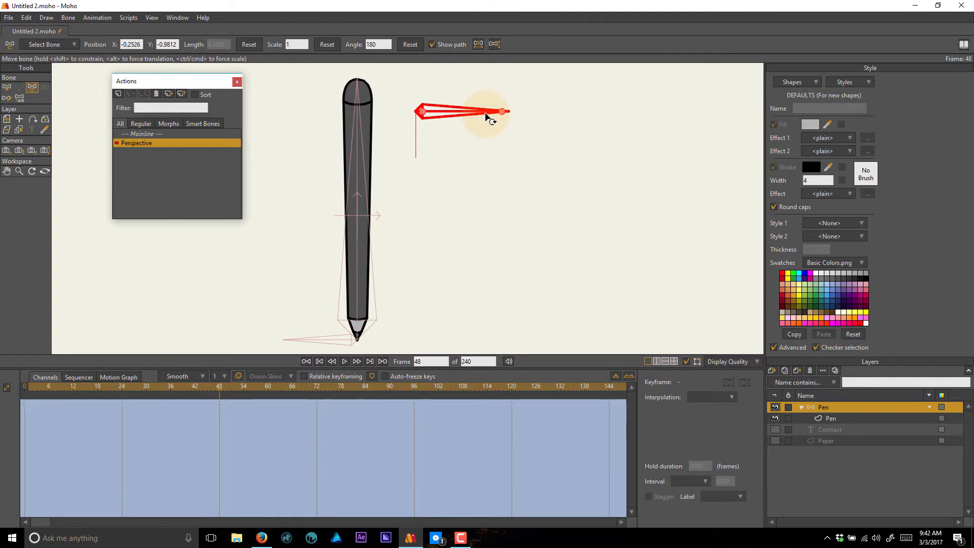
{"action": "left_click_drag", "start_coordinate": [487, 115], "coordinate": [401, 177]}
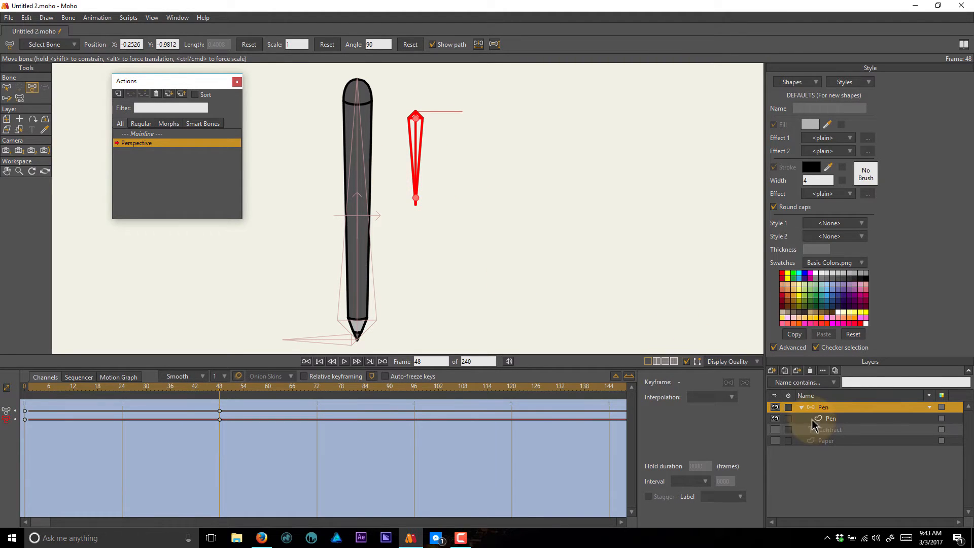
On the Pen vector layer, select the cap's points at frame 48, move them down slightly and scale them wider.
{"action": "left_click", "coordinate": [840, 418]}
{"action": "left_click_drag", "start_coordinate": [376, 112], "coordinate": [401, 134]}
{"action": "left_click_drag", "start_coordinate": [409, 91], "coordinate": [349, 142]}
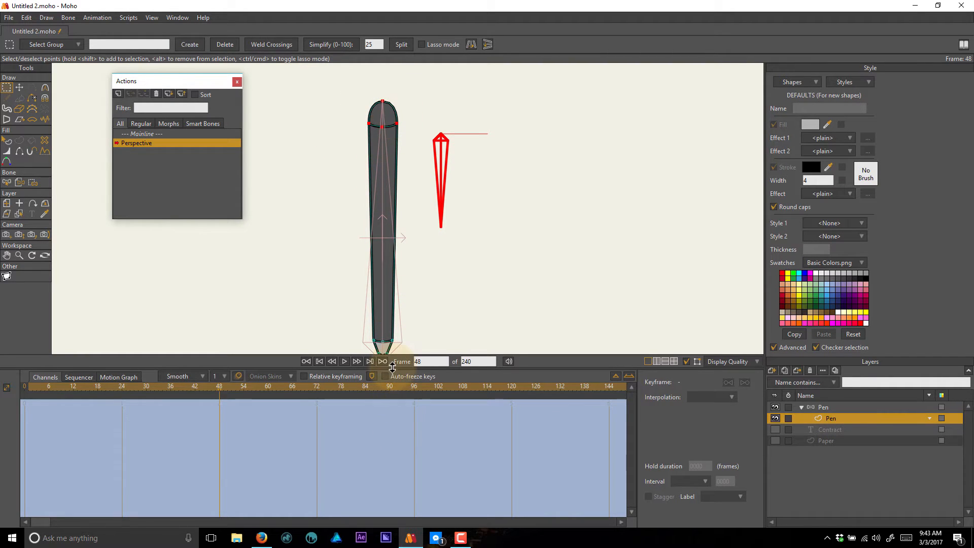
{"action": "left_click_drag", "start_coordinate": [392, 367], "coordinate": [393, 402]}
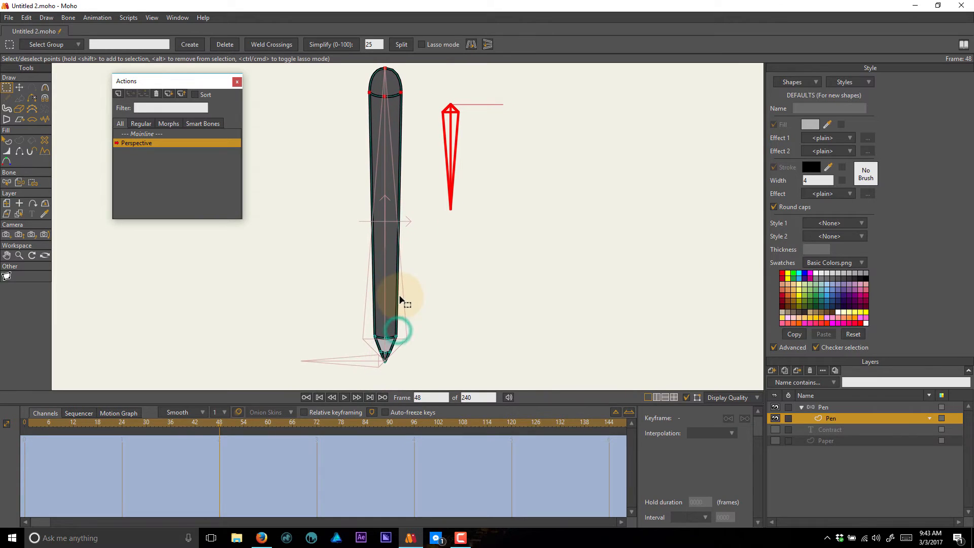
{"action": "key", "text": "t"}
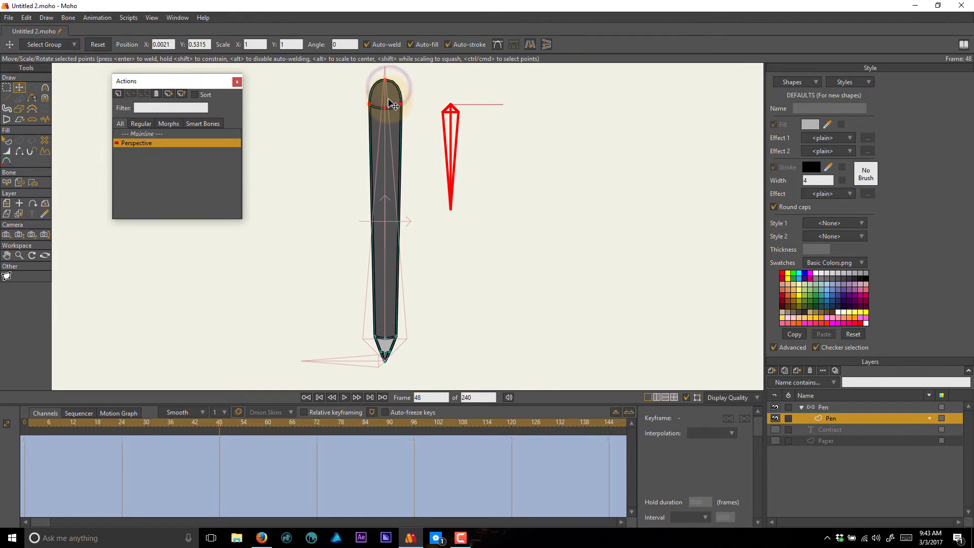
{"action": "left_click_drag", "start_coordinate": [393, 104], "coordinate": [409, 97]}
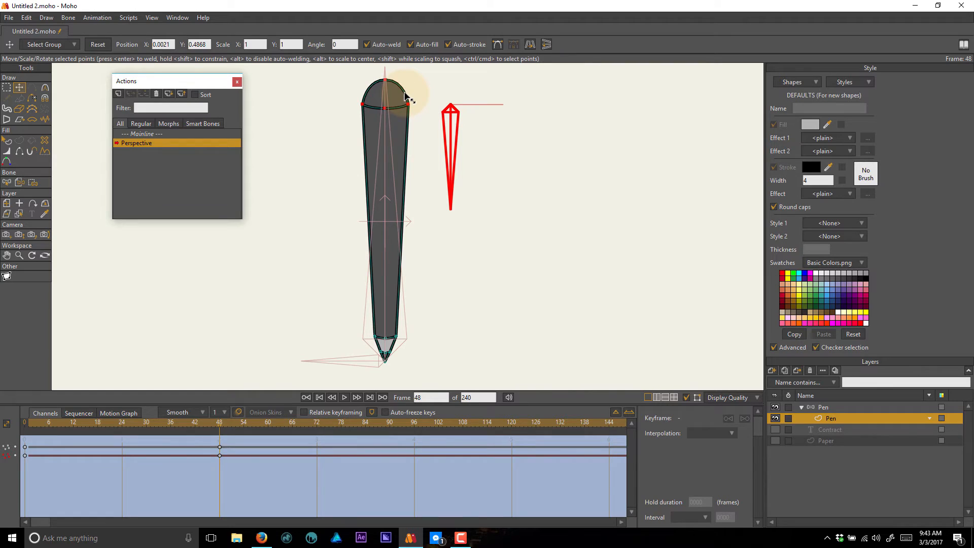
Raise the cap's top point and lower the middle point of its edge line to form a rounded oval end.
{"action": "left_click", "coordinate": [430, 82]}
{"action": "left_click", "coordinate": [385, 80]}
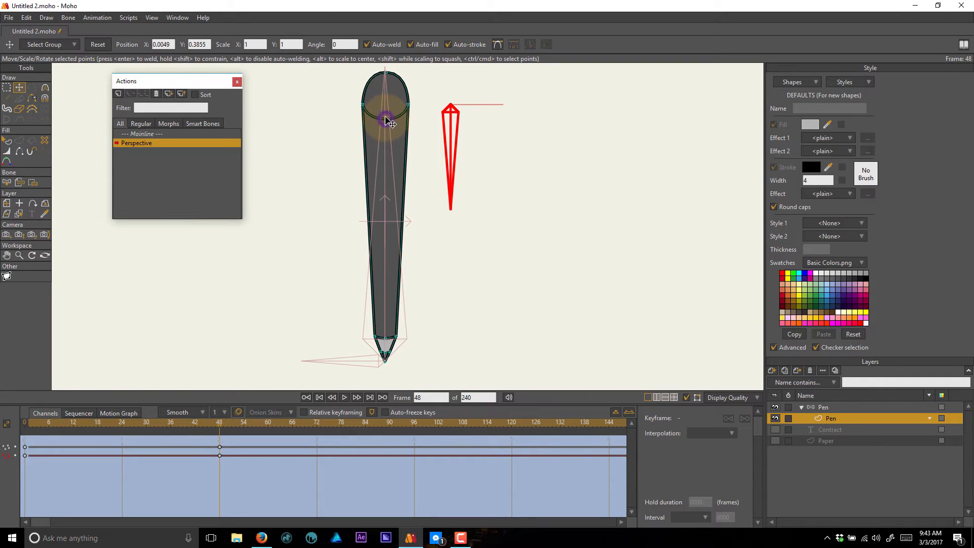
{"action": "left_click_drag", "start_coordinate": [385, 119], "coordinate": [386, 119]}
Deepen the curves of the barrel-end line and the lead line at the pen's tip, and adjust the tip's side points.
{"action": "mouse_move", "coordinate": [385, 311]}
{"action": "left_mouse_down"}
{"action": "mouse_move", "coordinate": [379, 336]}
{"action": "mouse_move", "coordinate": [378, 323]}
{"action": "left_mouse_up"}
{"action": "left_click_drag", "start_coordinate": [369, 283], "coordinate": [364, 132]}
{"action": "scroll", "coordinate": [393, 256], "scroll_direction": "up", "scroll_amount": 3}
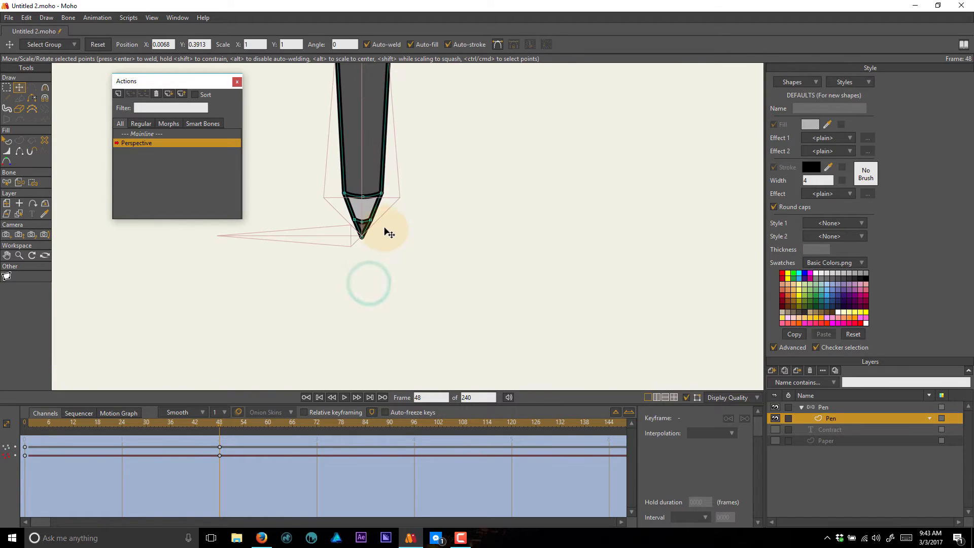
{"action": "scroll", "coordinate": [389, 233], "scroll_direction": "up", "scroll_amount": 3}
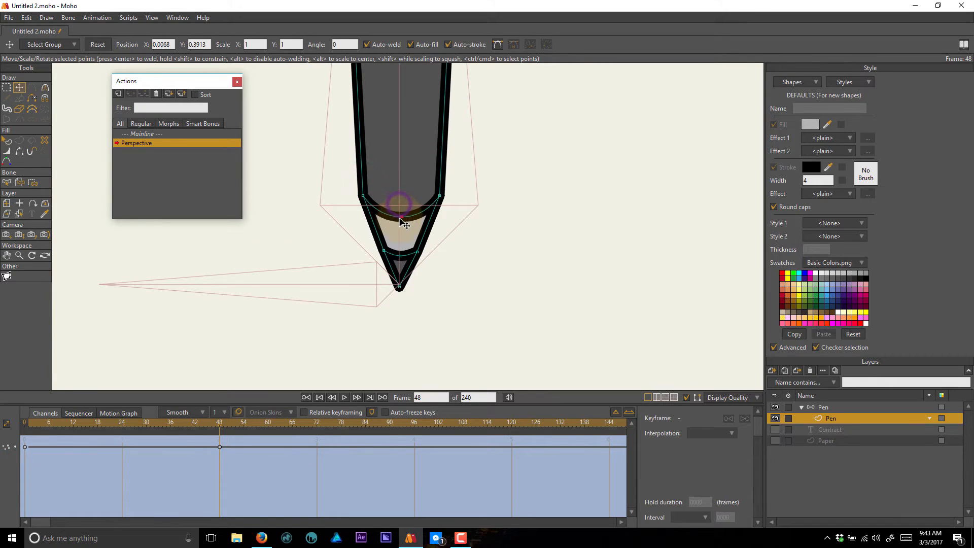
{"action": "left_click_drag", "start_coordinate": [400, 219], "coordinate": [400, 266]}
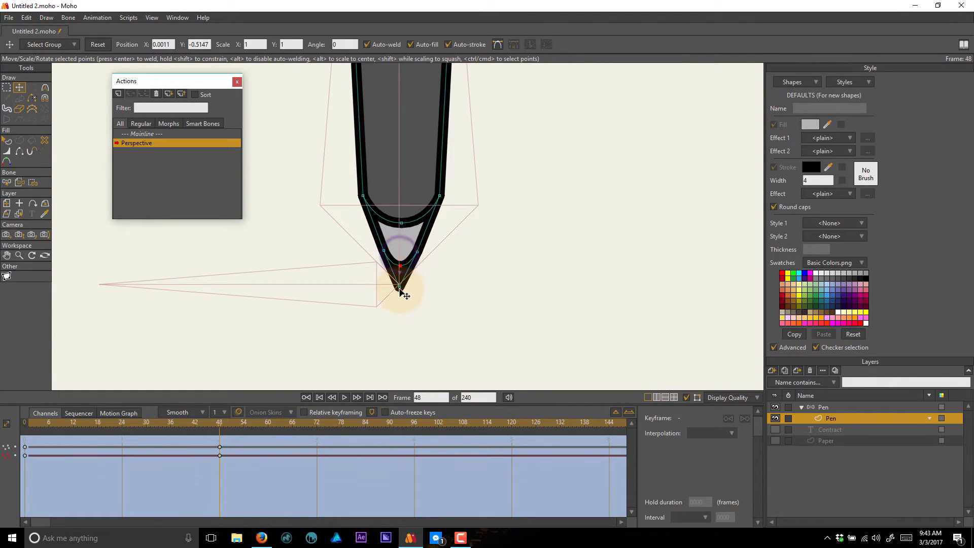
{"action": "left_click", "coordinate": [401, 290]}
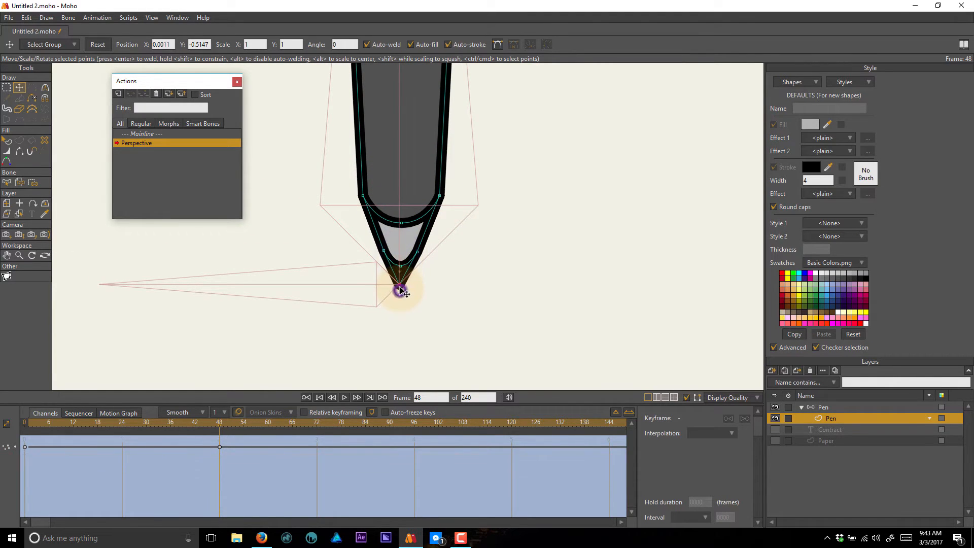
{"action": "left_click", "coordinate": [386, 252]}
{"action": "left_click", "coordinate": [419, 252]}
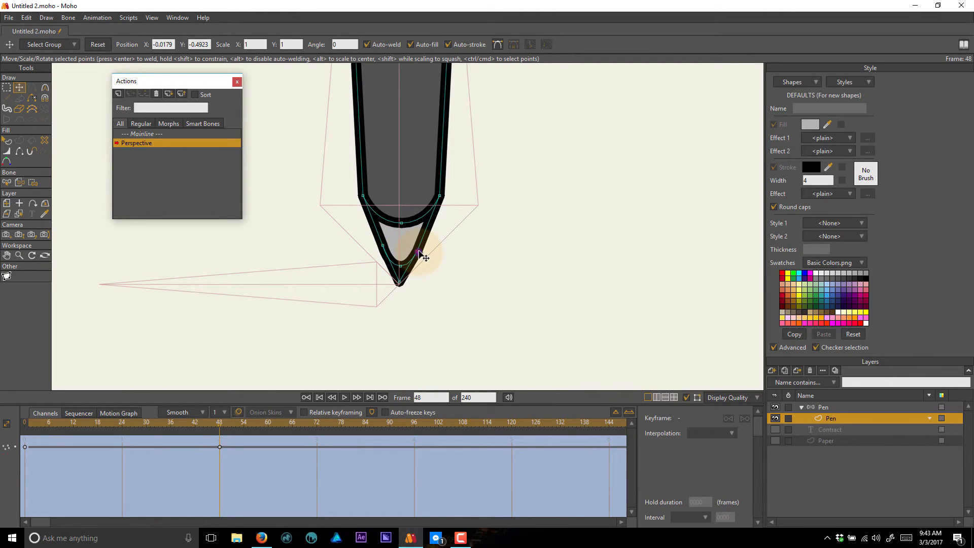
{"action": "key", "text": "g"}
{"action": "left_click_drag", "start_coordinate": [461, 172], "coordinate": [327, 241]}
{"action": "key", "text": "t"}
{"action": "scroll", "coordinate": [432, 223], "scroll_direction": "down", "scroll_amount": 4}
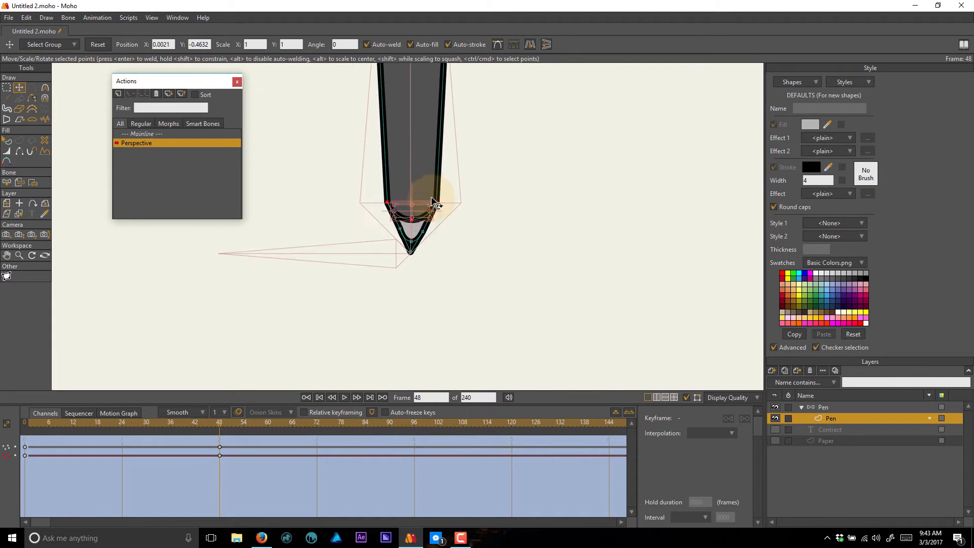
{"action": "scroll", "coordinate": [441, 229], "scroll_direction": "down", "scroll_amount": 4}
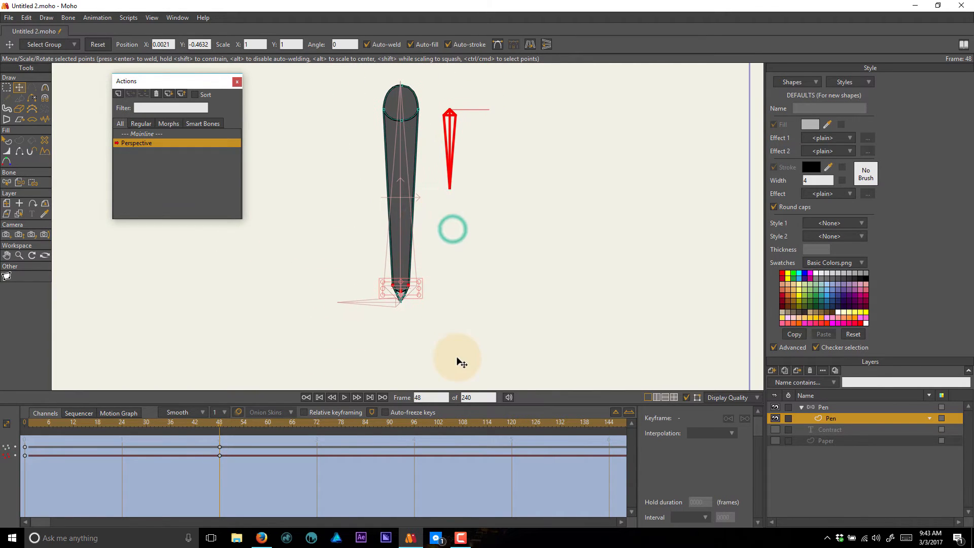
Preview the perspective change without overlays by scrubbing between the start and frame 48, and show the overlays again at frame 48.
{"action": "left_click", "coordinate": [686, 398]}
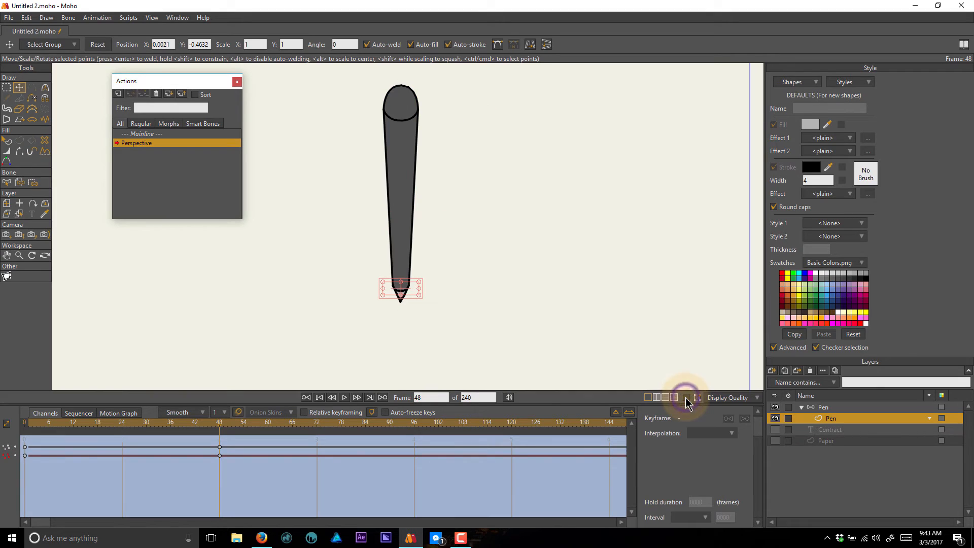
{"action": "left_click_drag", "start_coordinate": [387, 310], "coordinate": [450, 310]}
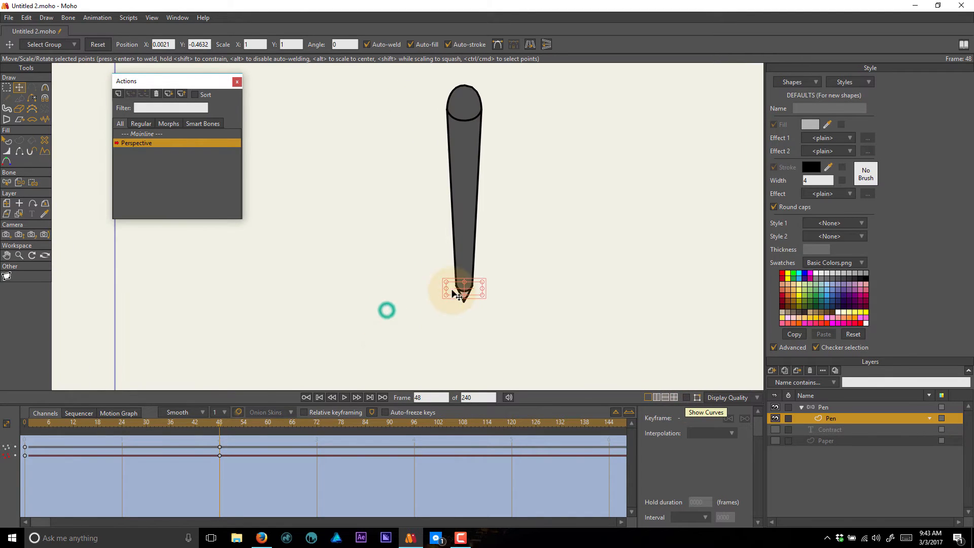
{"action": "left_click_drag", "start_coordinate": [216, 429], "coordinate": [32, 446]}
{"action": "left_click_drag", "start_coordinate": [134, 449], "coordinate": [220, 446]}
{"action": "left_click", "coordinate": [687, 398]}
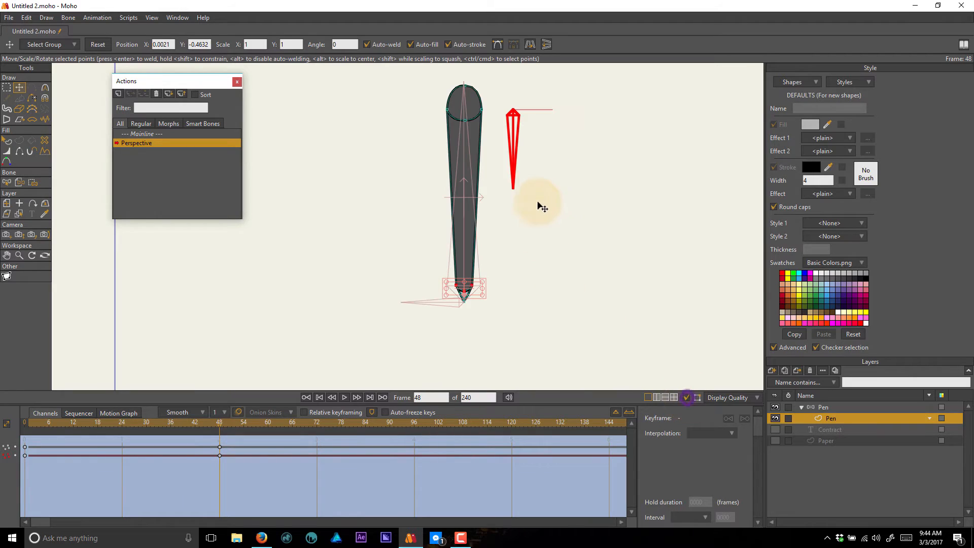
Move the three points of the cap's edge line down, scale them wider and pull the middle point lower for stronger perspective.
{"action": "key", "text": "g"}
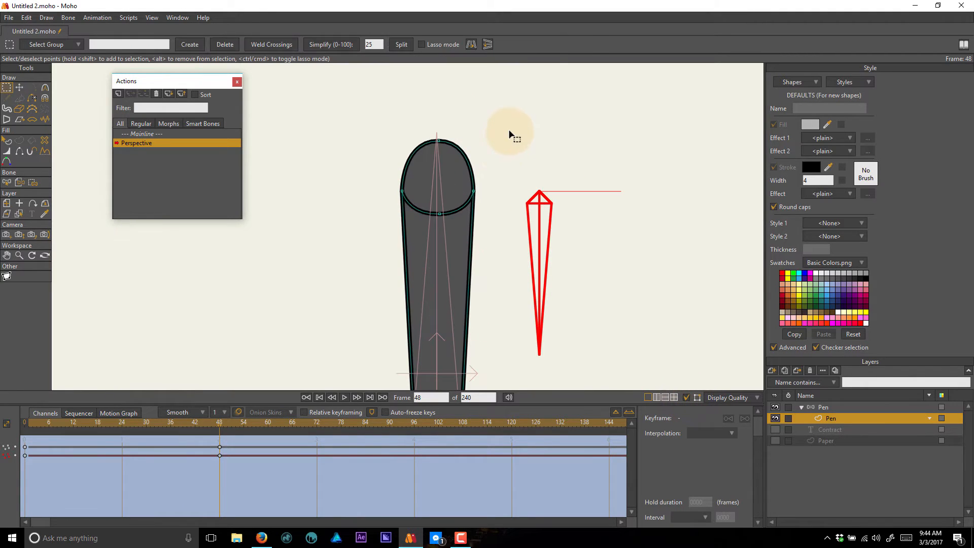
{"action": "key", "text": "t"}
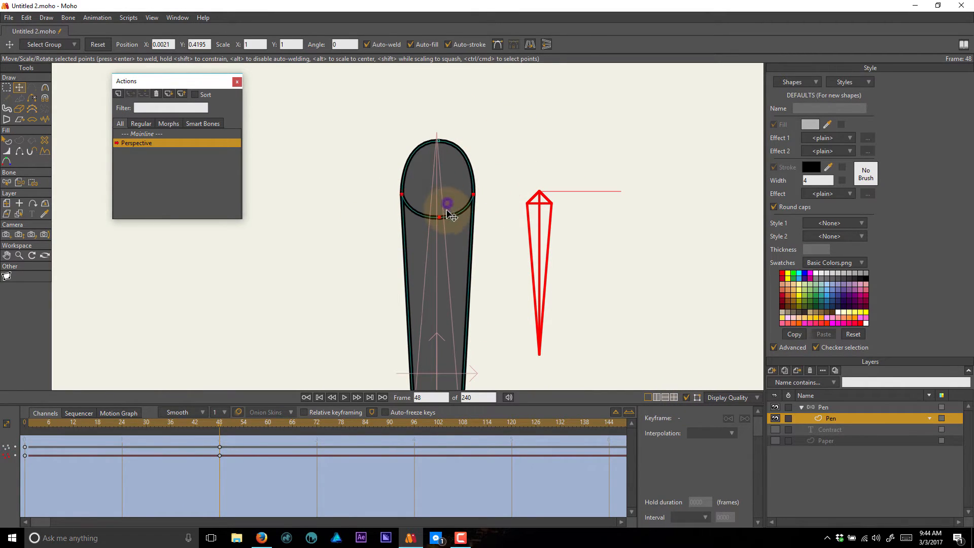
{"action": "left_click_drag", "start_coordinate": [447, 210], "coordinate": [464, 231]}
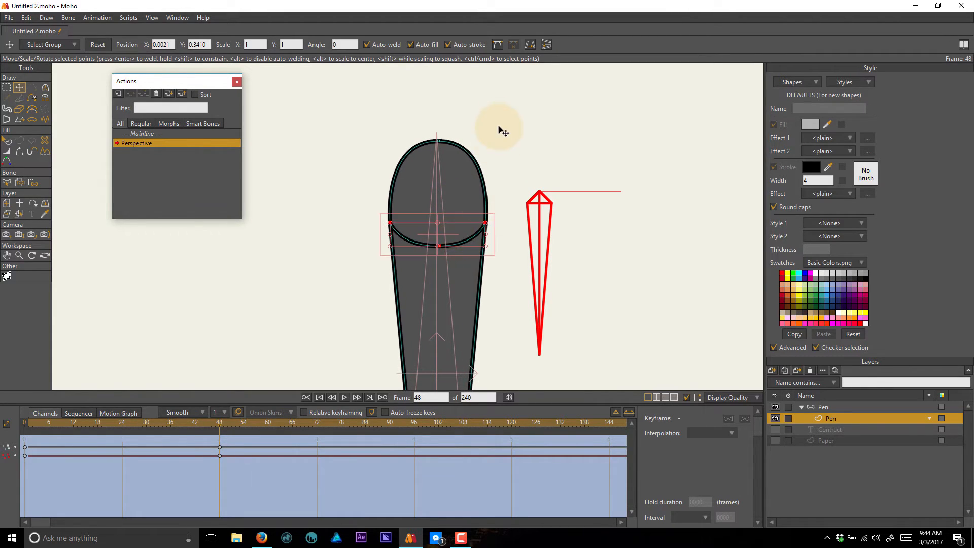
{"action": "left_click", "coordinate": [499, 127]}
{"action": "left_click", "coordinate": [440, 247]}
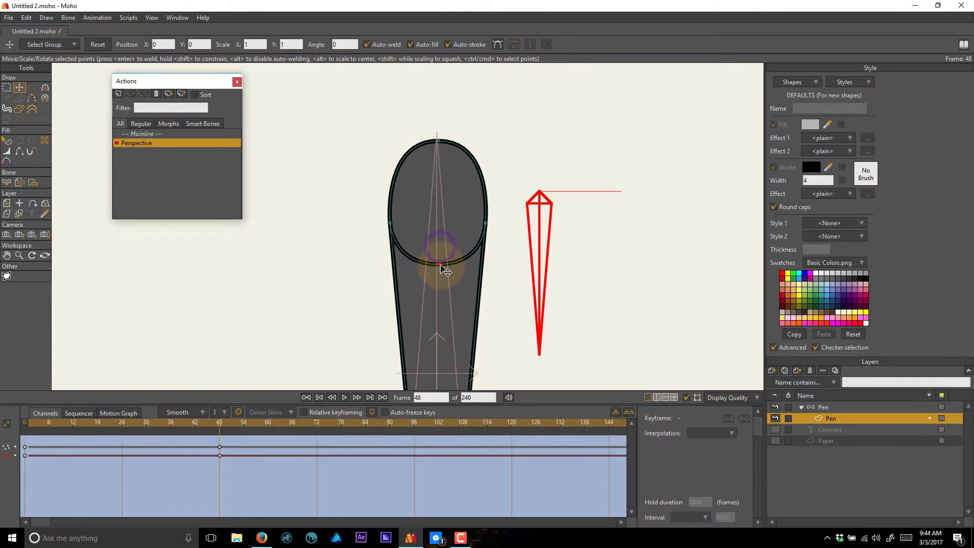
Adjust the lead line's three points at the pen's tip to sit slightly lower, undoing the excess change.
{"action": "scroll", "coordinate": [440, 259], "scroll_direction": "down", "scroll_amount": 4}
{"action": "left_click_drag", "start_coordinate": [440, 265], "coordinate": [429, 140]}
{"action": "scroll", "coordinate": [420, 355], "scroll_direction": "up", "scroll_amount": 4}
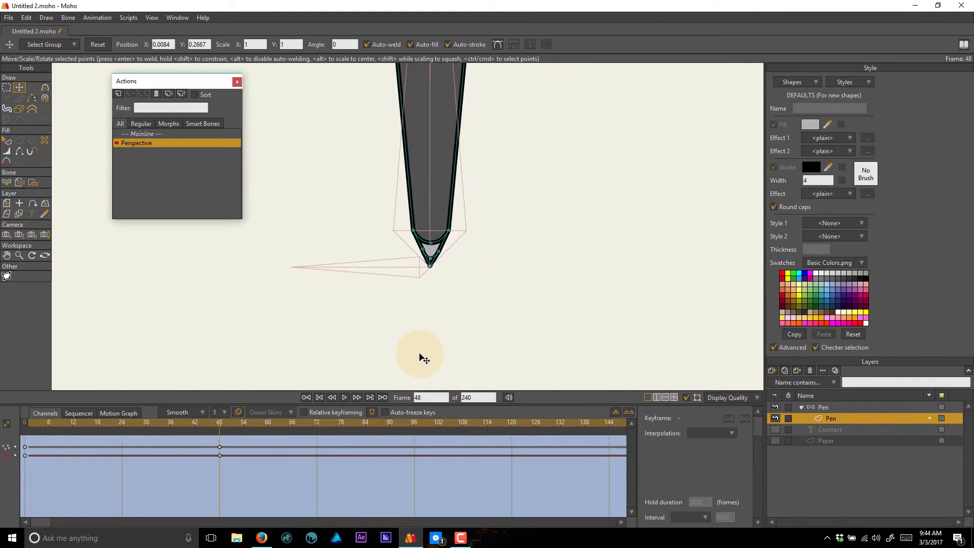
{"action": "scroll", "coordinate": [420, 354], "scroll_direction": "up", "scroll_amount": 4}
{"action": "left_click_drag", "start_coordinate": [422, 278], "coordinate": [413, 368]}
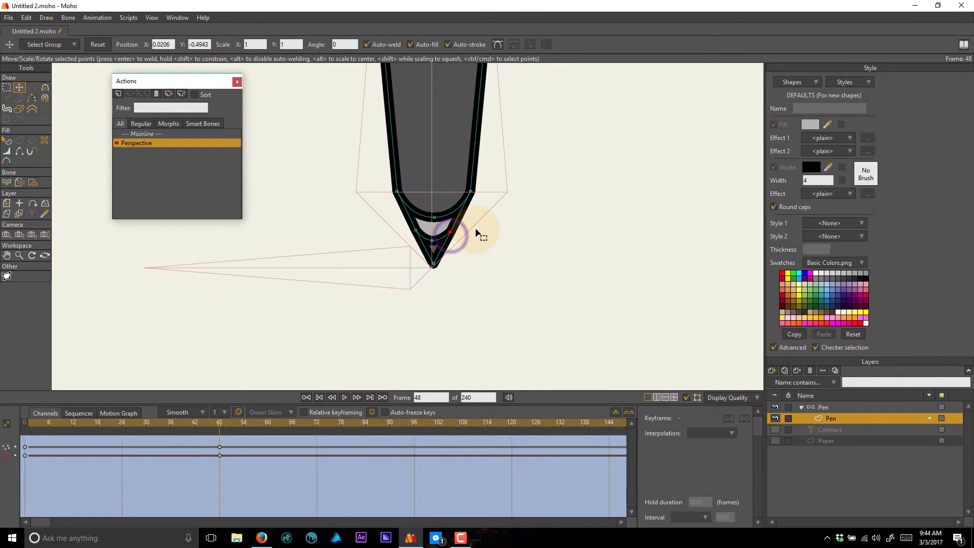
{"action": "left_click_drag", "start_coordinate": [477, 234], "coordinate": [402, 244]}
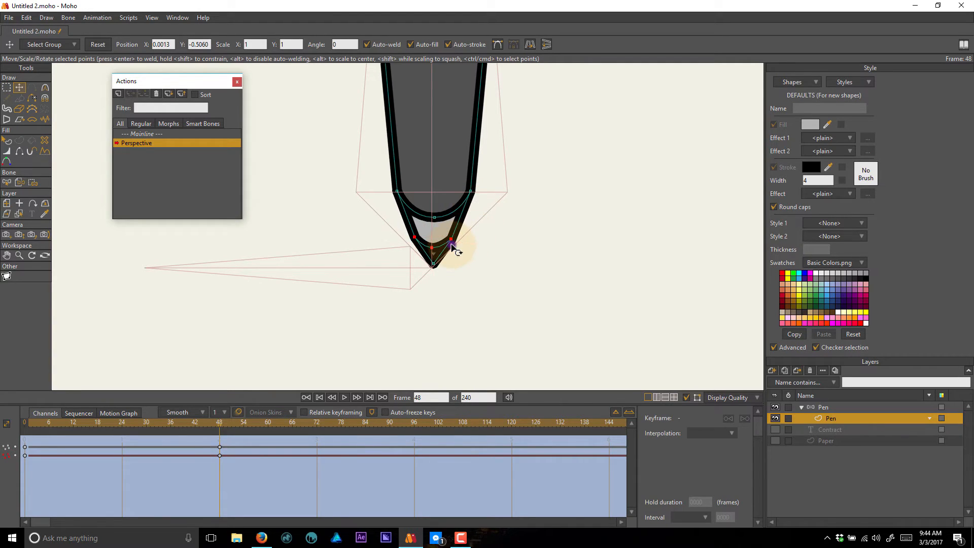
{"action": "left_click", "coordinate": [507, 227]}
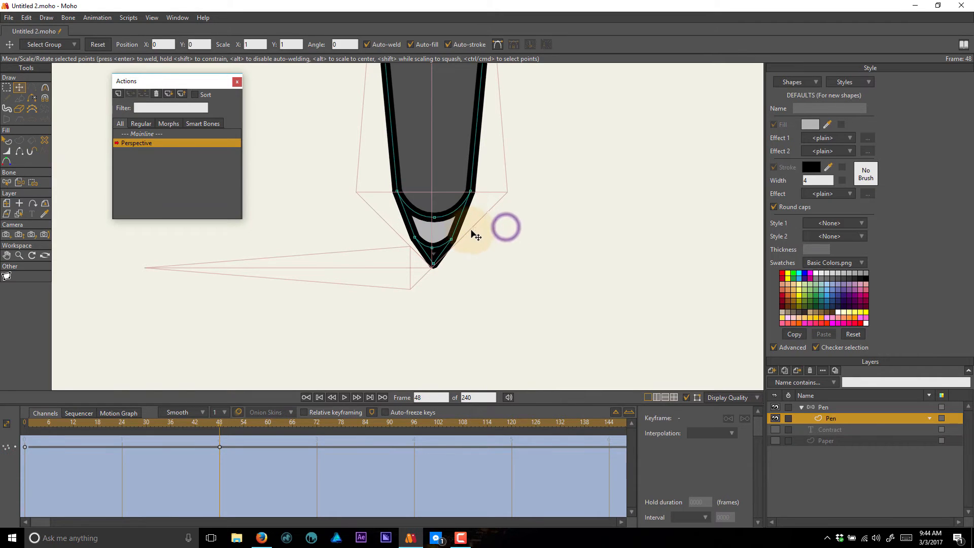
{"action": "key", "text": "ctrl+z"}
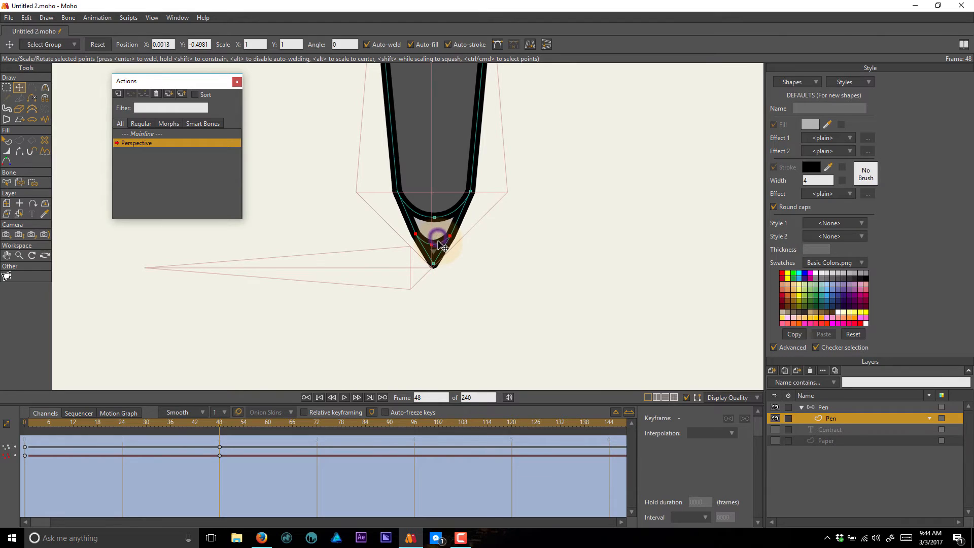
Widen the points where the barrel meets the tip, and lower the middle points of the barrel-end and lead lines slightly.
{"action": "left_click_drag", "start_coordinate": [516, 169], "coordinate": [373, 221]}
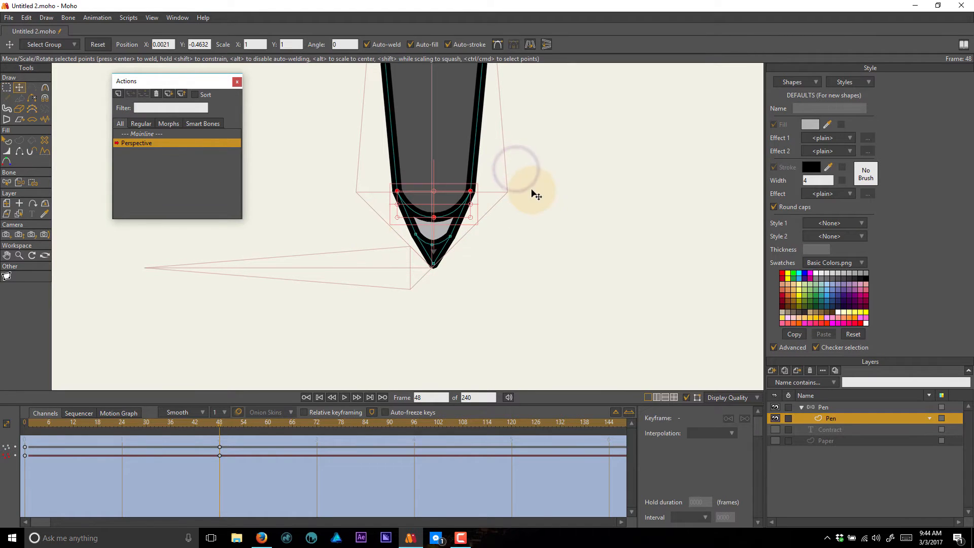
{"action": "left_click_drag", "start_coordinate": [471, 207], "coordinate": [473, 208]}
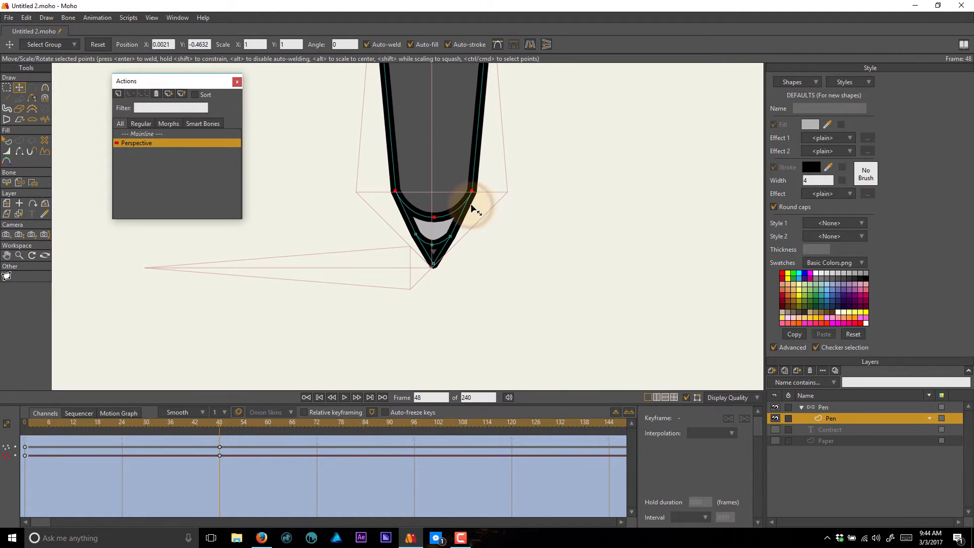
{"action": "left_click", "coordinate": [434, 219]}
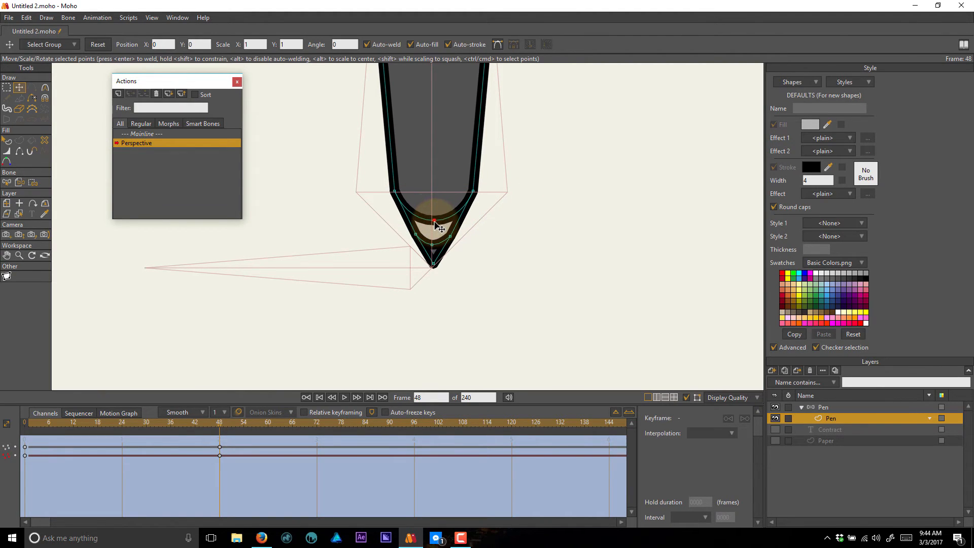
{"action": "left_click_drag", "start_coordinate": [436, 246], "coordinate": [436, 247]}
Hide the overlays to examine the reshaped pen at frame 48.
{"action": "scroll", "coordinate": [457, 151], "scroll_direction": "down", "scroll_amount": 5}
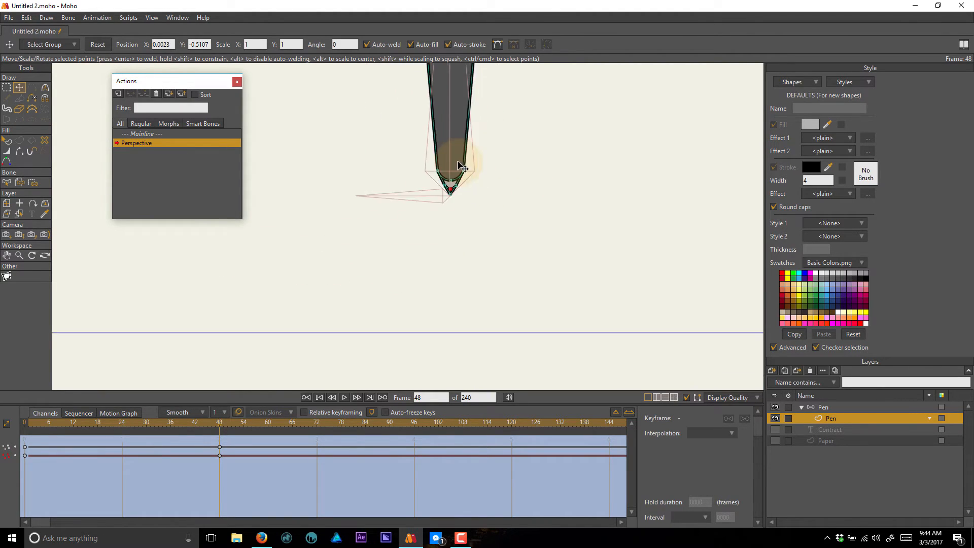
{"action": "left_click_drag", "start_coordinate": [457, 150], "coordinate": [424, 310]}
{"action": "left_click", "coordinate": [687, 399]}
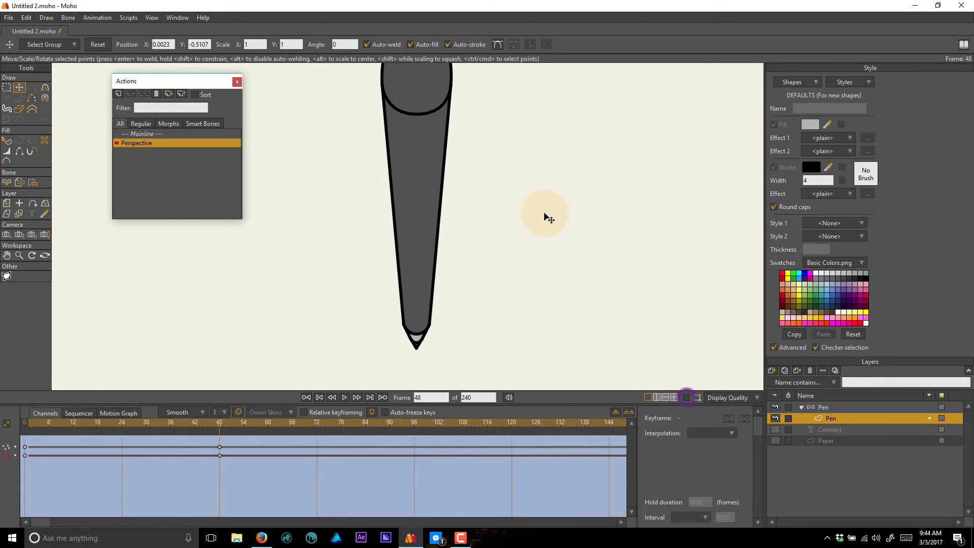
Scrub between frames 47 and 48 to examine the foreshortened pen without overlays, and show the overlays again.
{"action": "scroll", "coordinate": [545, 213], "scroll_direction": "down", "scroll_amount": 2}
{"action": "left_click_drag", "start_coordinate": [544, 203], "coordinate": [536, 221]}
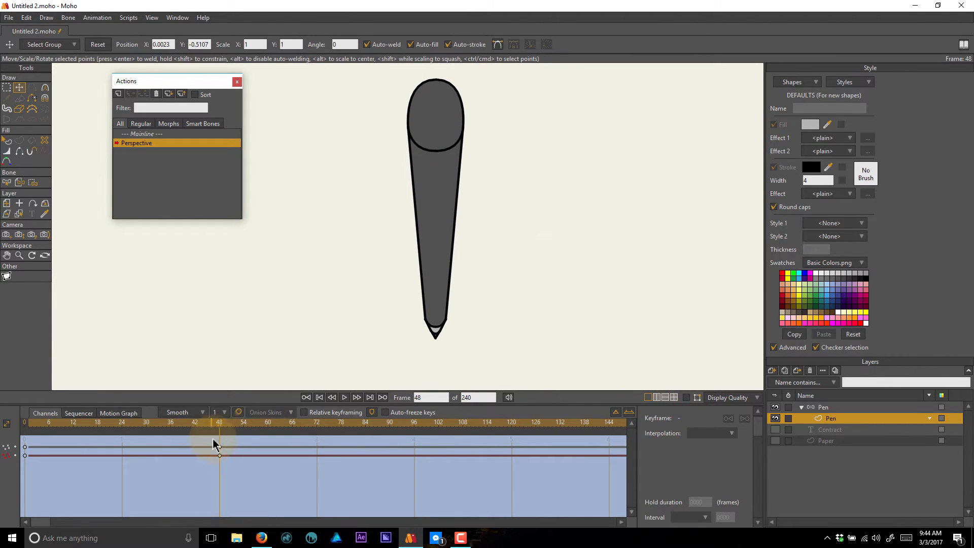
{"action": "left_click_drag", "start_coordinate": [219, 425], "coordinate": [217, 459]}
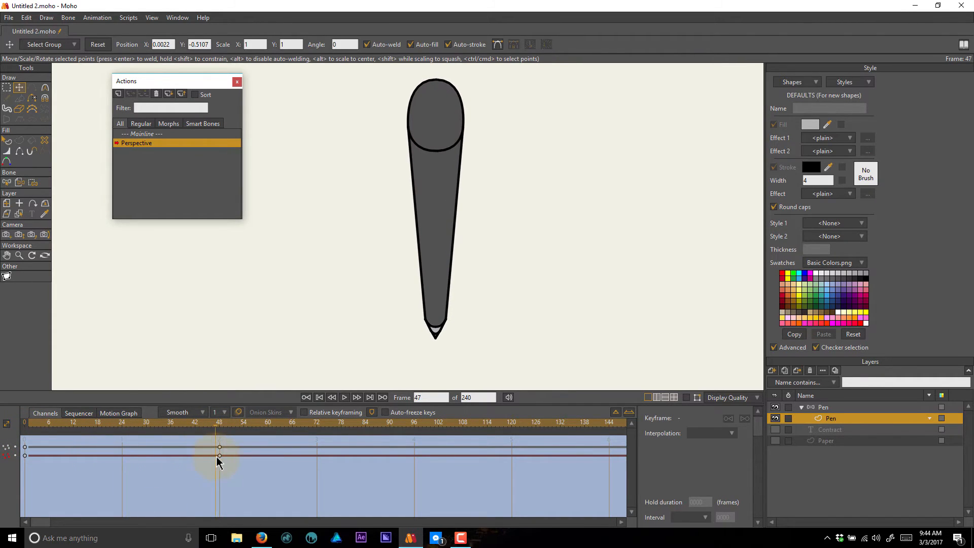
{"action": "left_click_drag", "start_coordinate": [399, 204], "coordinate": [407, 224]}
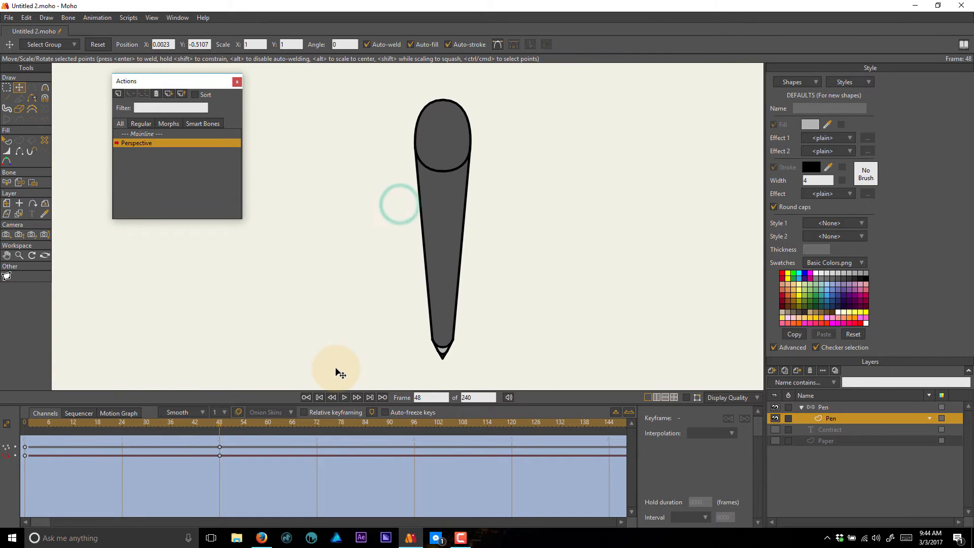
{"action": "mouse_move", "coordinate": [218, 423]}
{"action": "left_mouse_down"}
{"action": "mouse_move", "coordinate": [31, 426]}
{"action": "mouse_move", "coordinate": [216, 430]}
{"action": "left_mouse_up"}
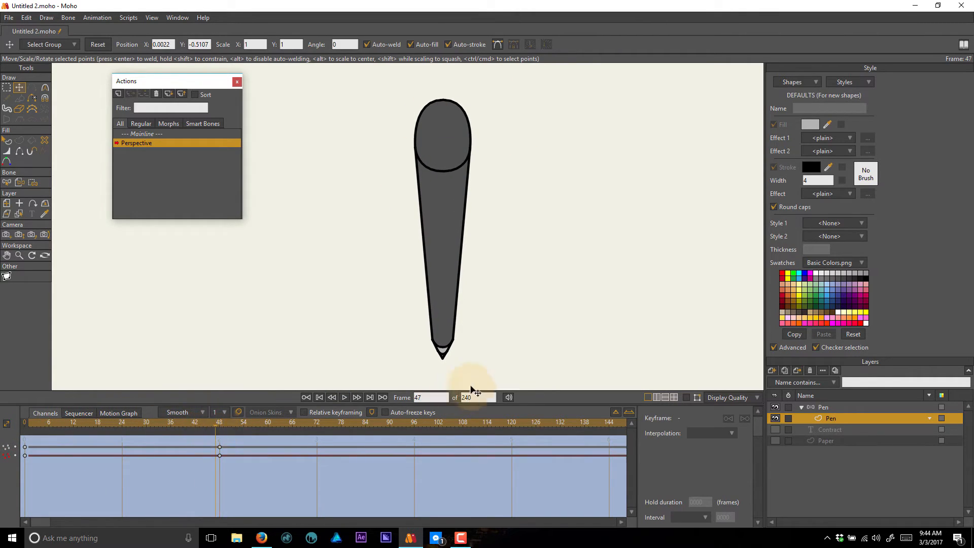
{"action": "left_click", "coordinate": [686, 397]}
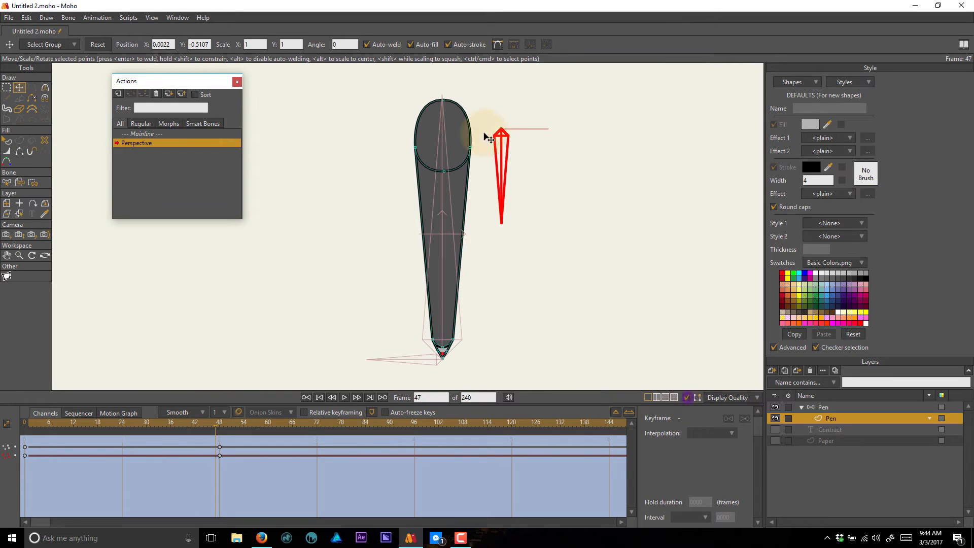
{"action": "left_click", "coordinate": [443, 103]}
{"action": "key", "text": "c"}
{"action": "left_click_drag", "start_coordinate": [518, 105], "coordinate": [505, 105]}
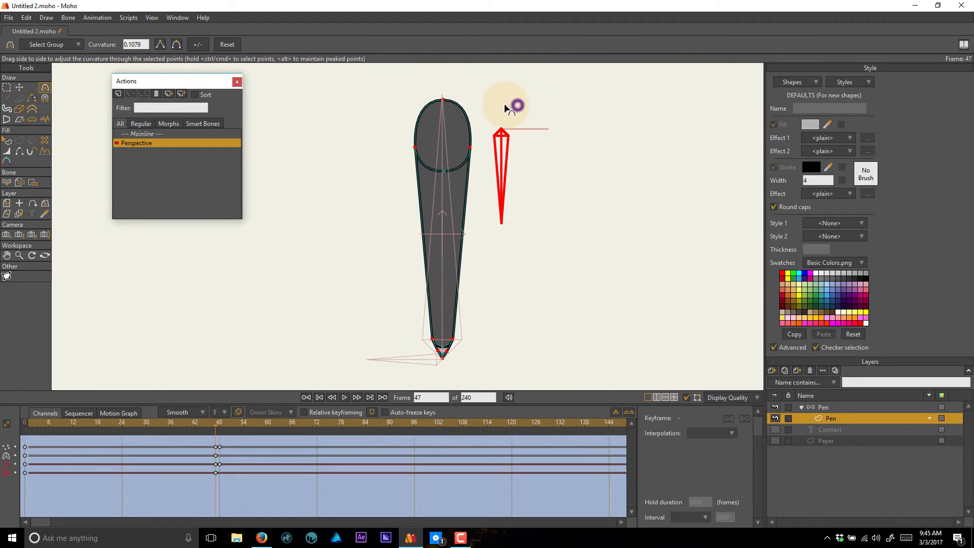
{"action": "key", "text": "ctrl+z"}
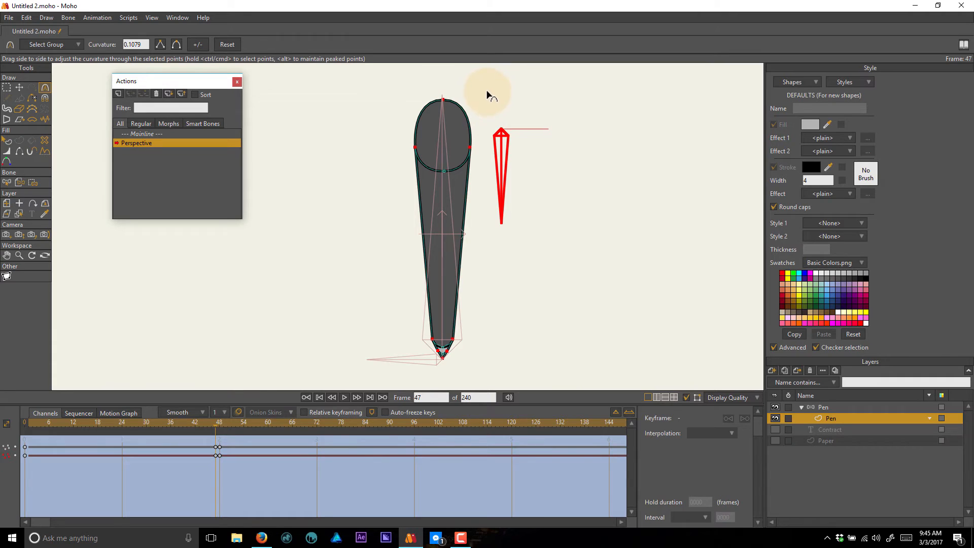
{"action": "key", "text": "ctrl+z"}
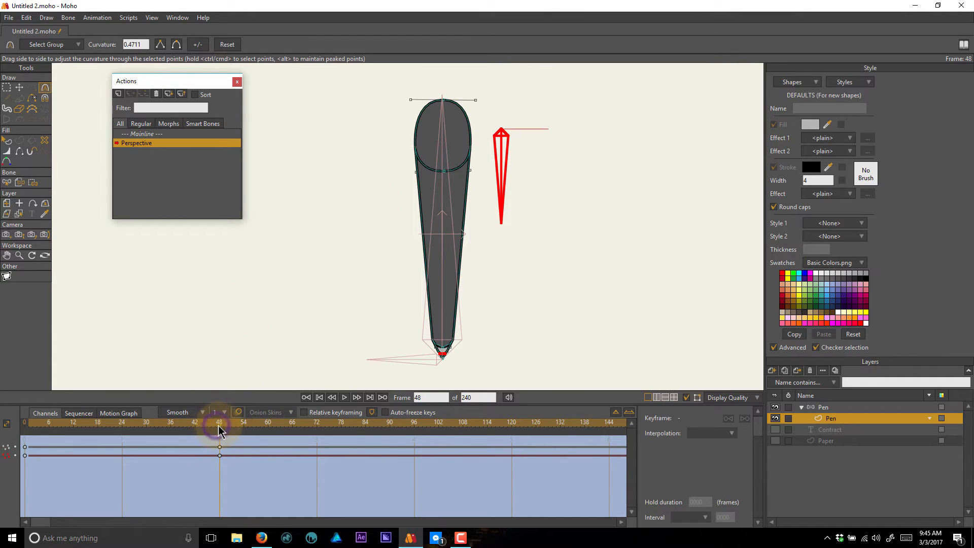
Lower the cap's top point at frame 48, set its curvature to about 0.64, and check the shape without overlays.
{"action": "left_click", "coordinate": [300, 202]}
{"action": "left_click", "coordinate": [442, 102]}
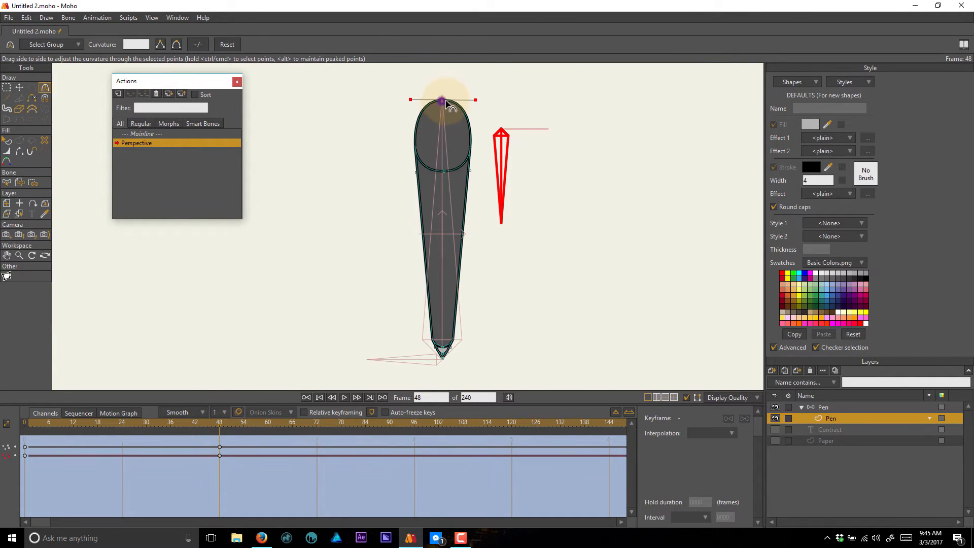
{"action": "left_click_drag", "start_coordinate": [463, 105], "coordinate": [445, 102]}
{"action": "key", "text": "t"}
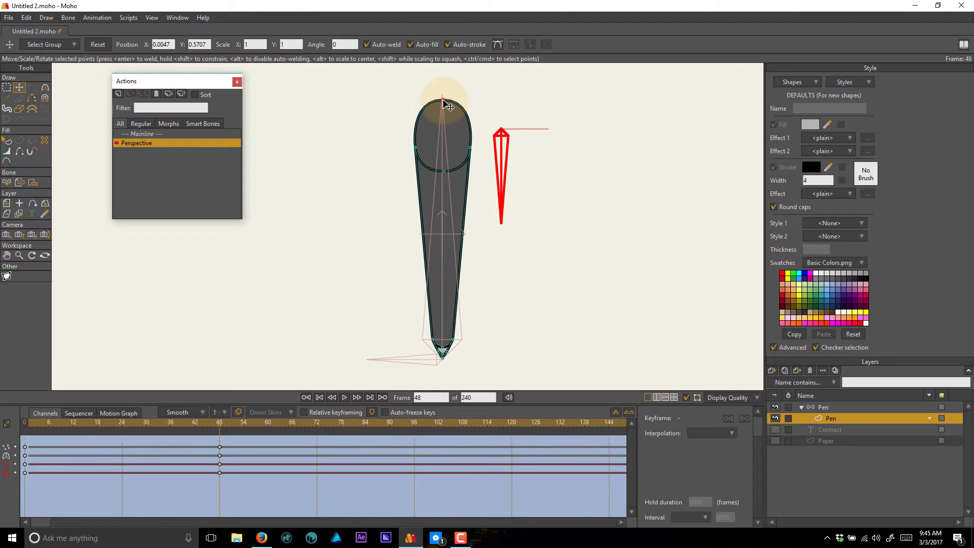
{"action": "key", "text": "c"}
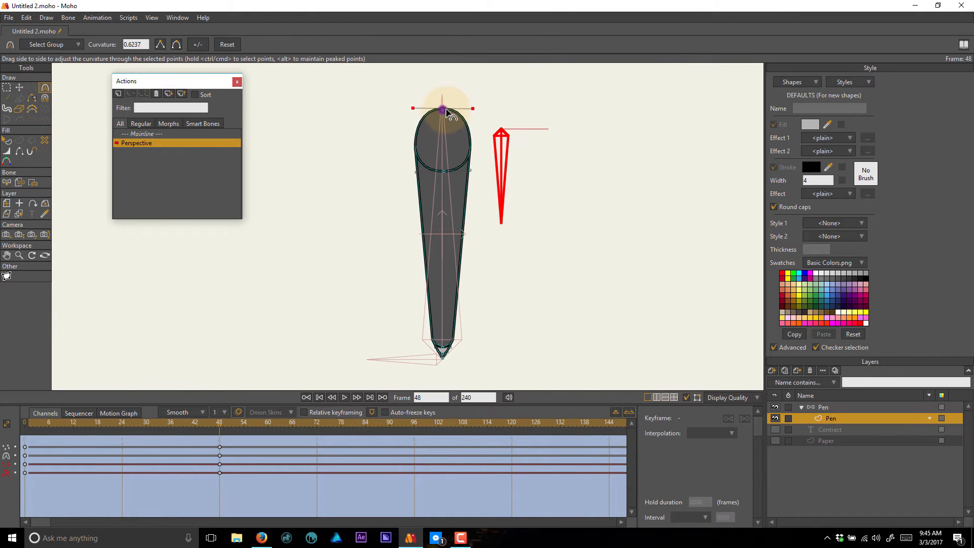
{"action": "left_click", "coordinate": [686, 399]}
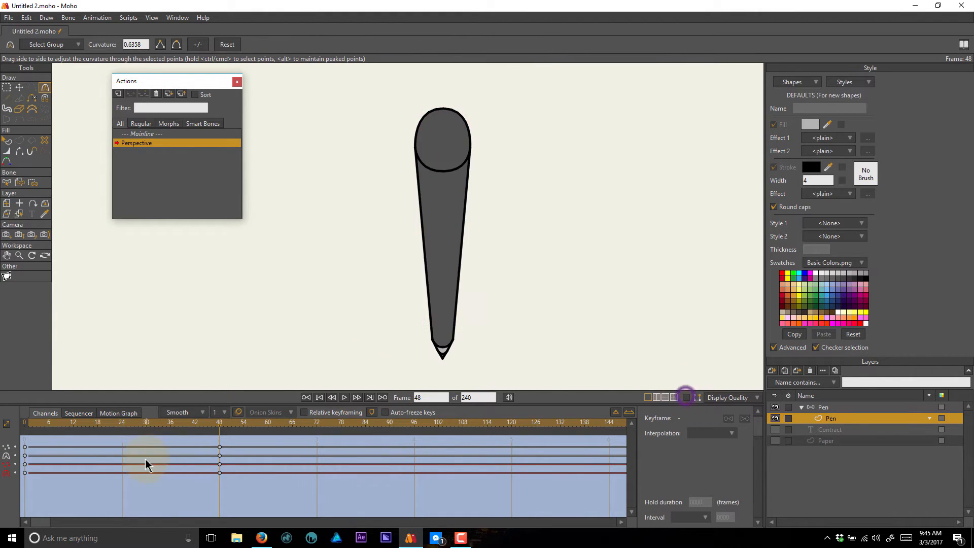
{"action": "mouse_move", "coordinate": [218, 423]}
{"action": "left_mouse_down"}
{"action": "mouse_move", "coordinate": [30, 431]}
{"action": "mouse_move", "coordinate": [219, 433]}
{"action": "left_mouse_up"}
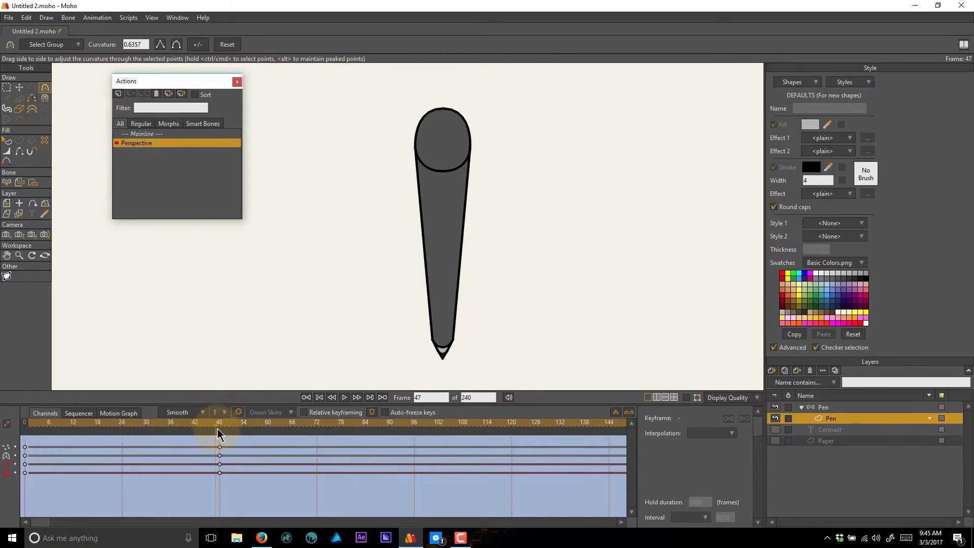
{"action": "left_click", "coordinate": [687, 398]}
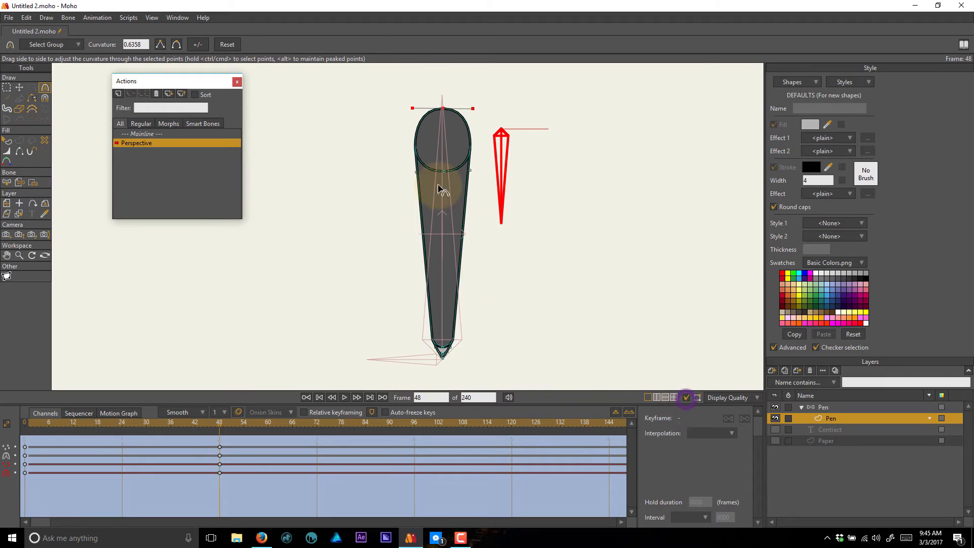
Lower the middle point of the cap's edge line at frame 48 and set its curvature to about 0.74.
{"action": "key", "text": "t"}
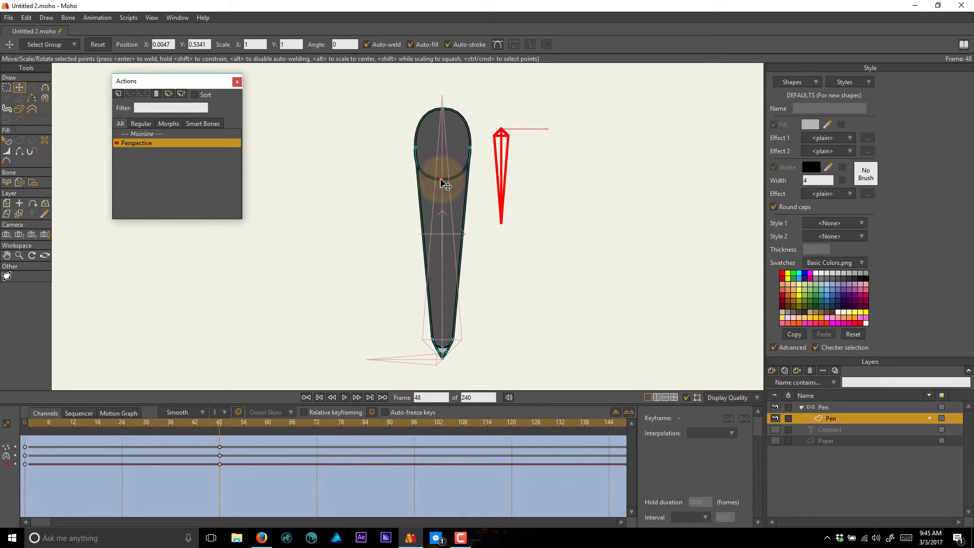
{"action": "key", "text": "c"}
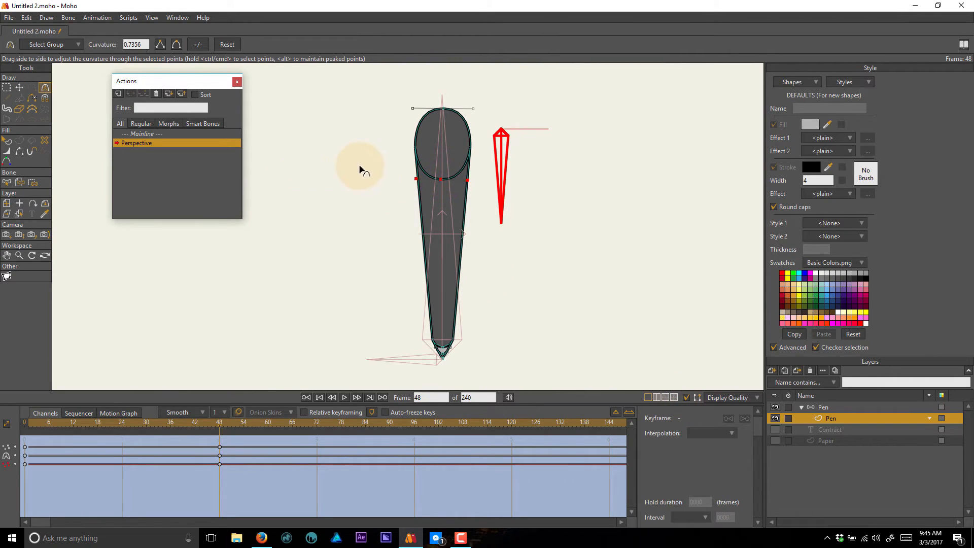
{"action": "key", "text": "g"}
{"action": "left_click", "coordinate": [308, 136]}
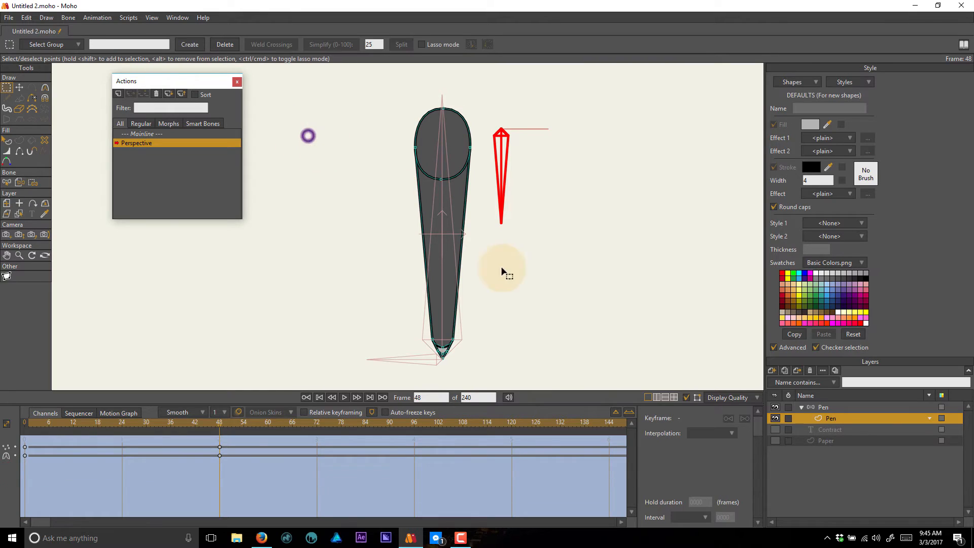
Preview the Perspective action back to frame 0 without overlays, and exit it by returning to Mainline and closing the Actions window.
{"action": "left_click", "coordinate": [687, 397]}
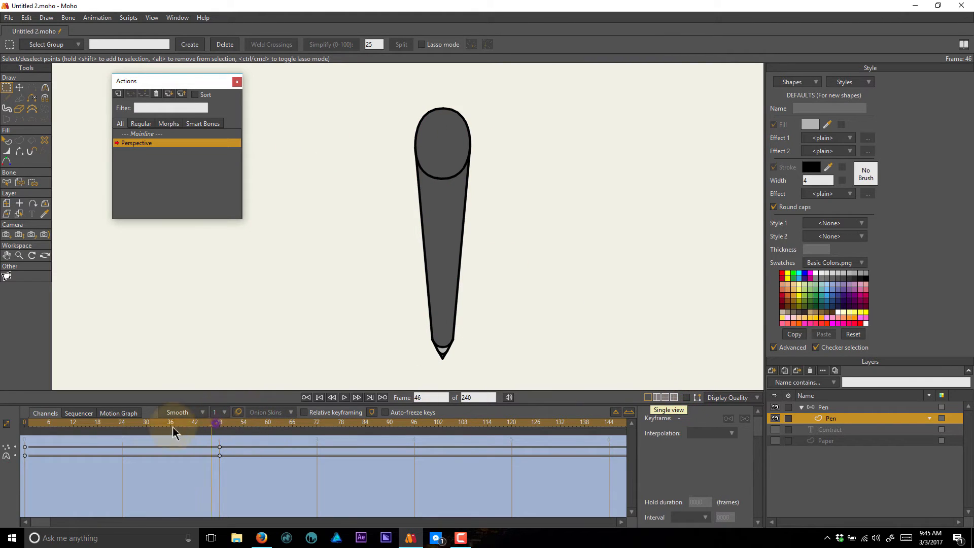
{"action": "mouse_move", "coordinate": [216, 424]}
{"action": "left_mouse_down"}
{"action": "mouse_move", "coordinate": [29, 427]}
{"action": "mouse_move", "coordinate": [230, 428]}
{"action": "mouse_move", "coordinate": [100, 435]}
{"action": "mouse_move", "coordinate": [115, 437]}
{"action": "mouse_move", "coordinate": [272, 433]}
{"action": "mouse_move", "coordinate": [22, 437]}
{"action": "mouse_move", "coordinate": [297, 435]}
{"action": "mouse_move", "coordinate": [71, 440]}
{"action": "mouse_move", "coordinate": [211, 424]}
{"action": "mouse_move", "coordinate": [30, 437]}
{"action": "mouse_move", "coordinate": [203, 426]}
{"action": "mouse_move", "coordinate": [227, 434]}
{"action": "mouse_move", "coordinate": [40, 421]}
{"action": "mouse_move", "coordinate": [208, 441]}
{"action": "mouse_move", "coordinate": [20, 431]}
{"action": "mouse_move", "coordinate": [188, 433]}
{"action": "mouse_move", "coordinate": [32, 450]}
{"action": "mouse_move", "coordinate": [3, 438]}
{"action": "mouse_move", "coordinate": [1, 413]}
{"action": "left_mouse_up"}
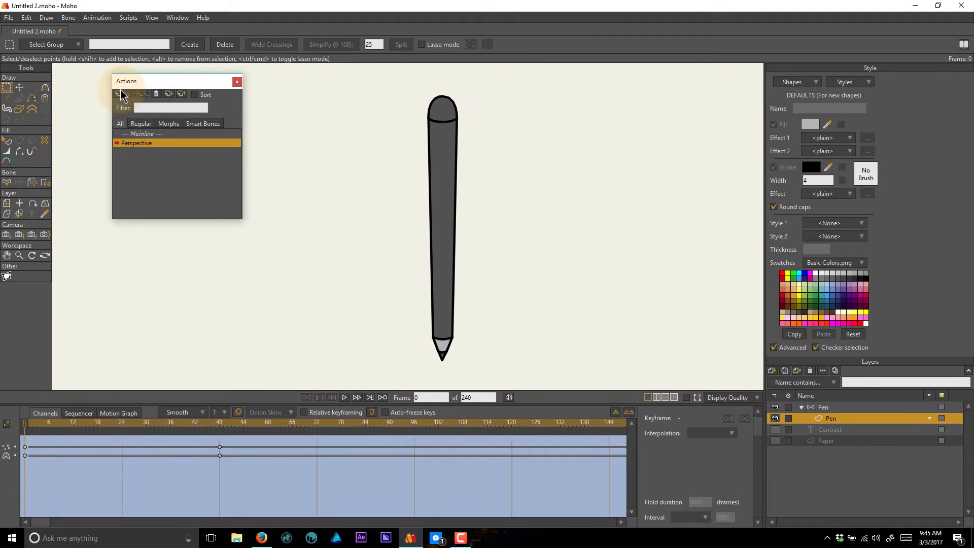
{"action": "left_click", "coordinate": [144, 134]}
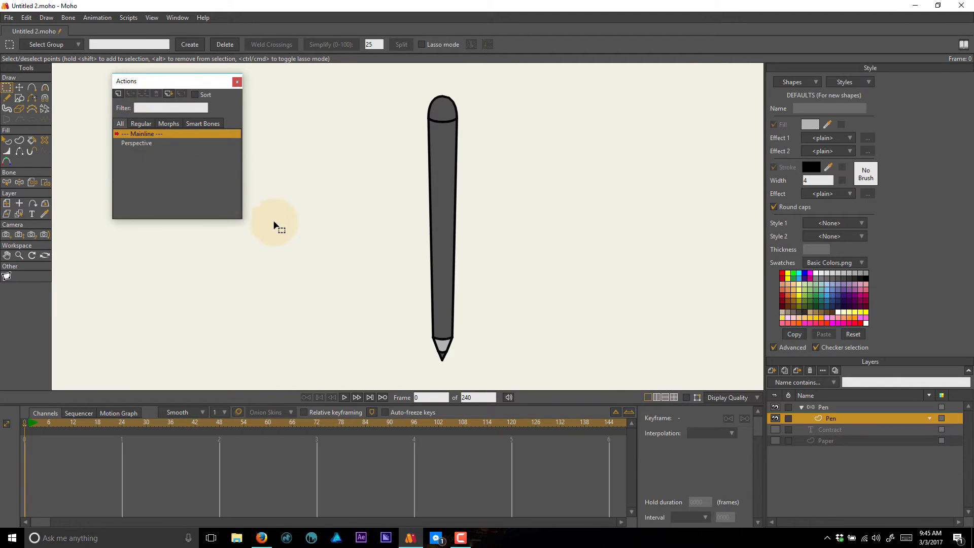
{"action": "left_click", "coordinate": [237, 82]}
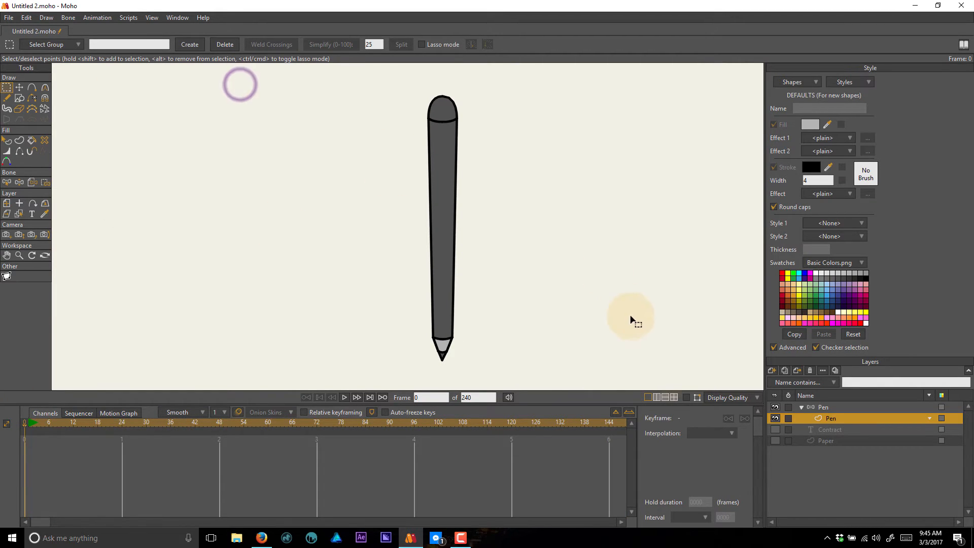
Test the rig at frame 1 by moving the whole pen with the root bone at its tip, and undo the move.
{"action": "left_click", "coordinate": [688, 397]}
{"action": "left_click_drag", "start_coordinate": [586, 243], "coordinate": [533, 213]}
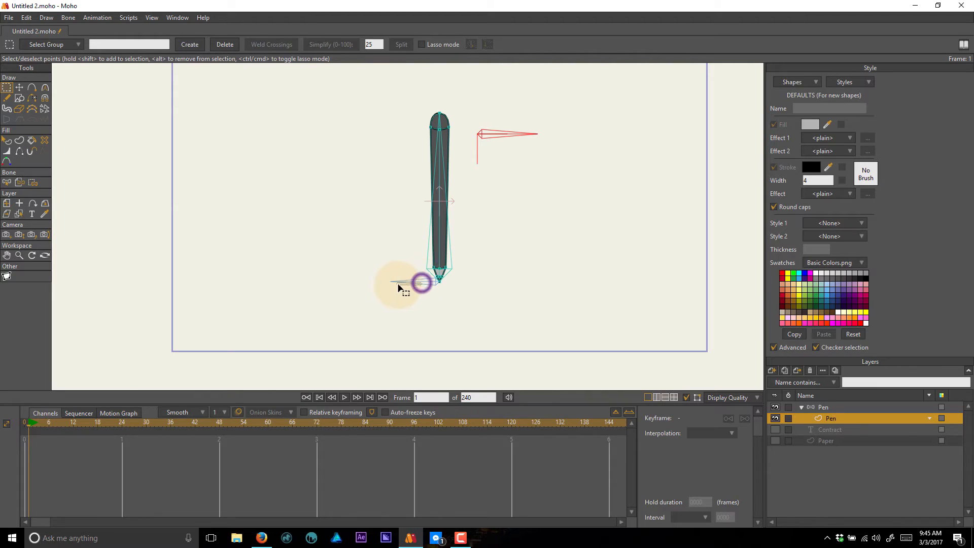
{"action": "left_click", "coordinate": [823, 407]}
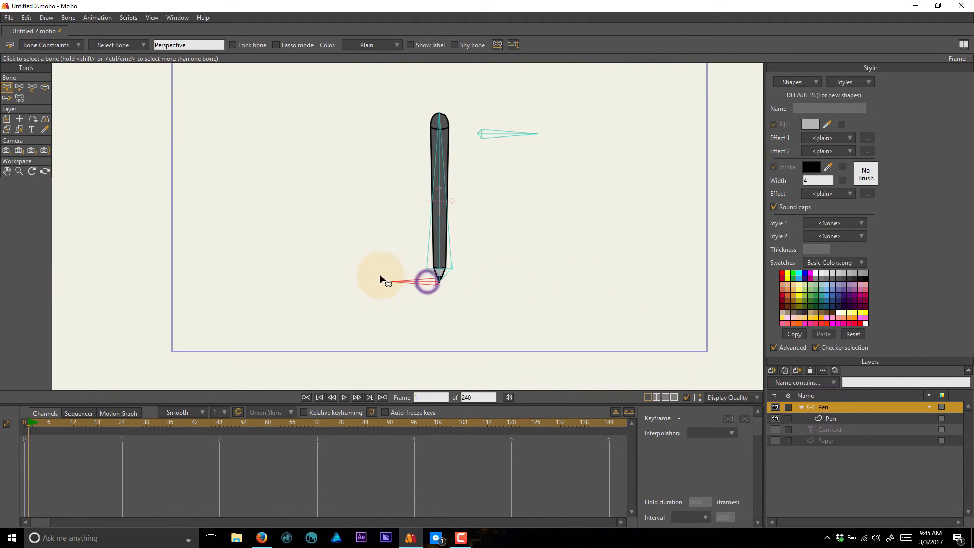
{"action": "key", "text": "t"}
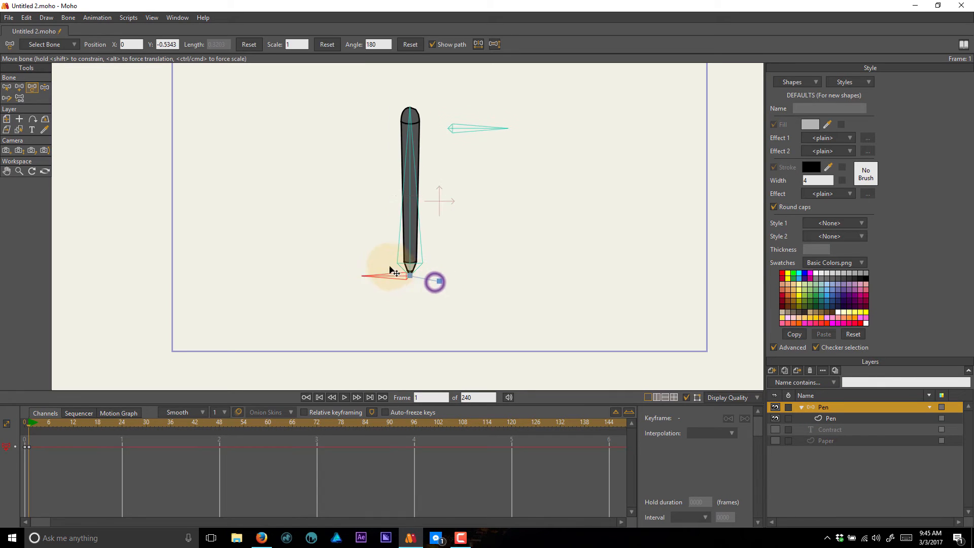
{"action": "mouse_move", "coordinate": [405, 258]}
{"action": "left_mouse_down"}
{"action": "mouse_move", "coordinate": [433, 276]}
{"action": "mouse_move", "coordinate": [425, 282]}
{"action": "mouse_move", "coordinate": [403, 276]}
{"action": "mouse_move", "coordinate": [454, 263]}
{"action": "mouse_move", "coordinate": [431, 318]}
{"action": "mouse_move", "coordinate": [394, 236]}
{"action": "mouse_move", "coordinate": [421, 276]}
{"action": "left_mouse_up"}
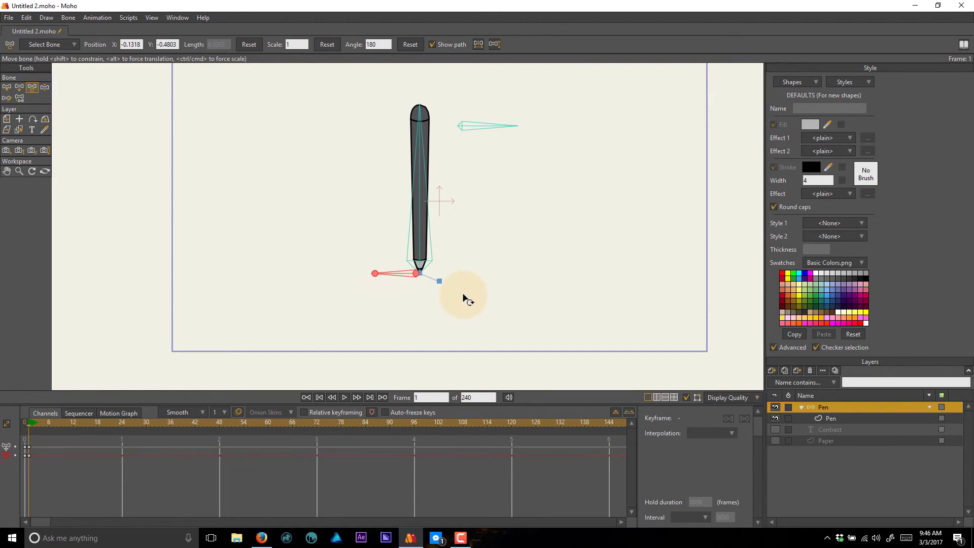
{"action": "key", "text": "ctrl+z"}
Test tilting the pen with its main bone and foreshortening it with the Perspective bone at frame 1, and undo every pose.
{"action": "key", "text": "z"}
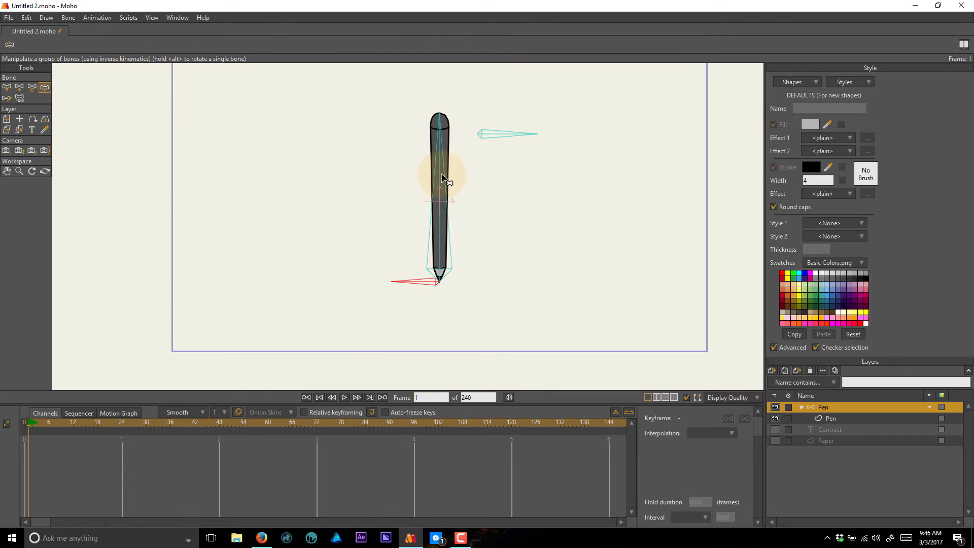
{"action": "key", "text": "t"}
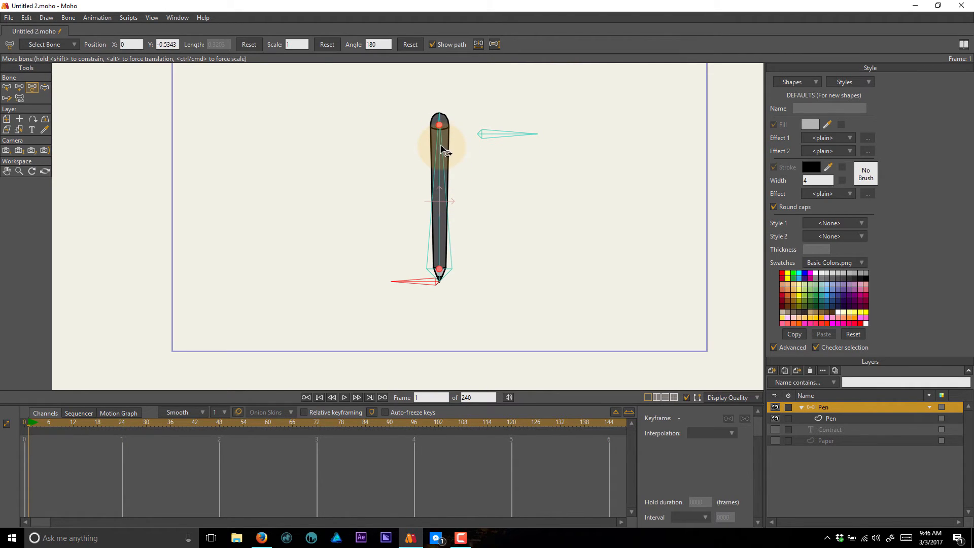
{"action": "mouse_move", "coordinate": [470, 154]}
{"action": "left_mouse_down"}
{"action": "mouse_move", "coordinate": [373, 152]}
{"action": "mouse_move", "coordinate": [469, 171]}
{"action": "left_mouse_up"}
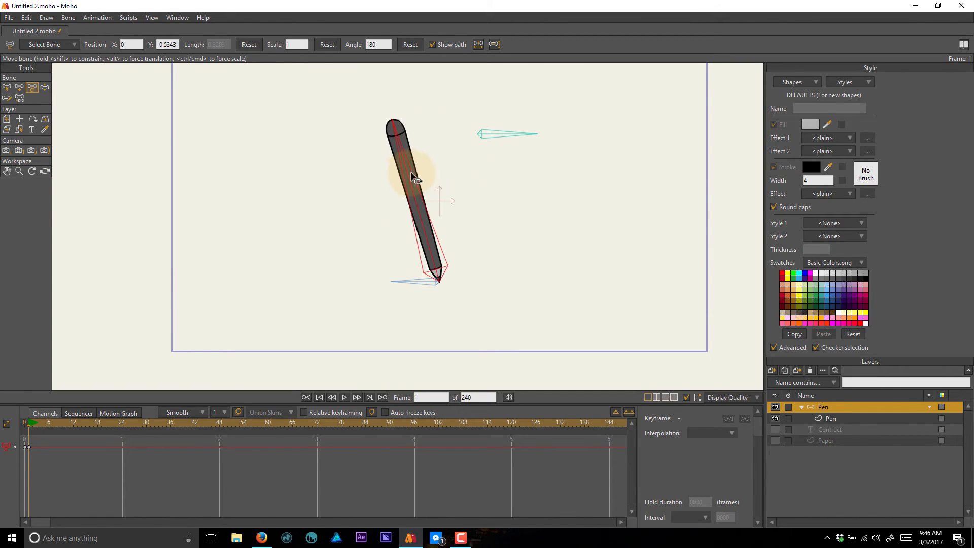
{"action": "left_click_drag", "start_coordinate": [412, 173], "coordinate": [427, 172]}
{"action": "left_click_drag", "start_coordinate": [523, 138], "coordinate": [426, 159]}
{"action": "key", "text": "ctrl+z"}
{"action": "key", "text": "ctrl+z"}
{"action": "key", "text": "ctrl+z"}
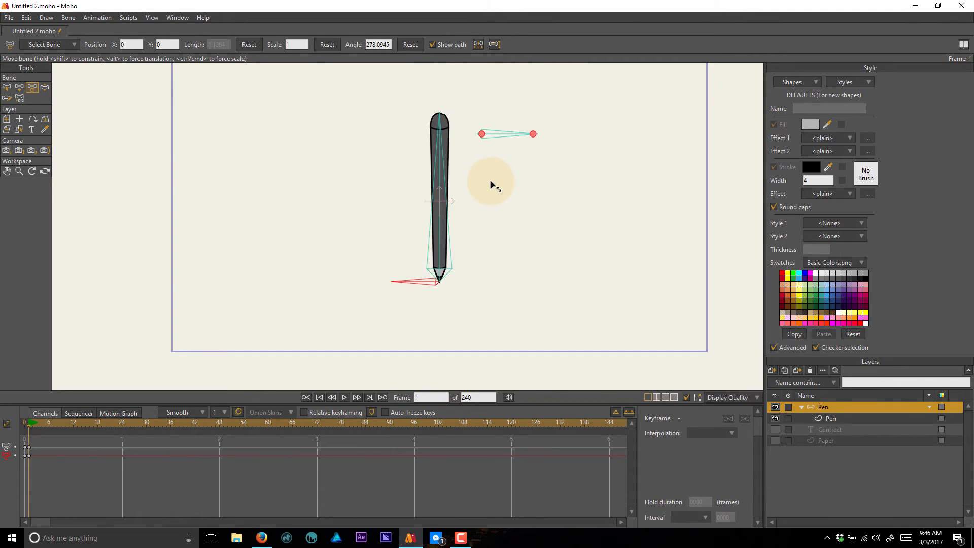
{"action": "key", "text": "ctrl+z"}
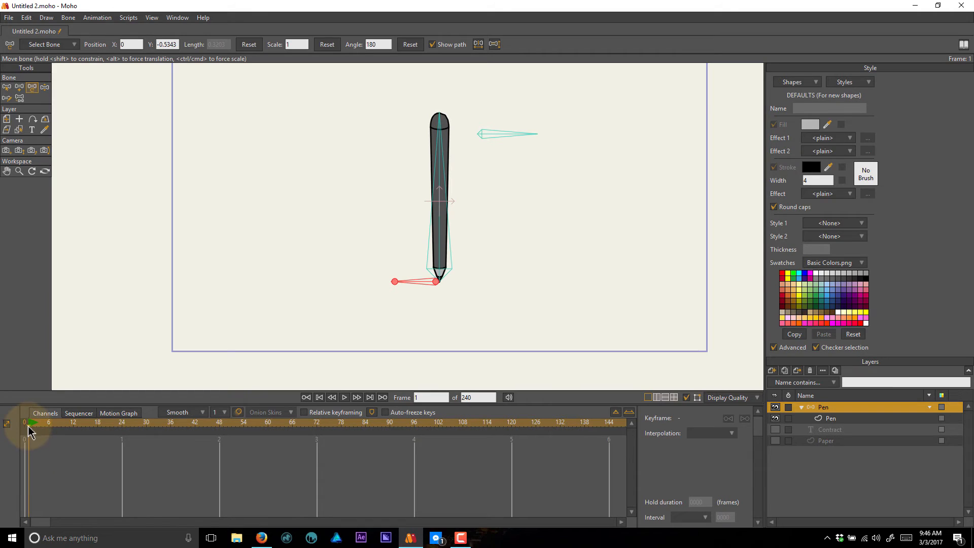
Add a vector layer directly above the Contract text layer and activate the Freehand tool on it.
{"action": "scroll", "coordinate": [482, 169], "scroll_direction": "up", "scroll_amount": 2}
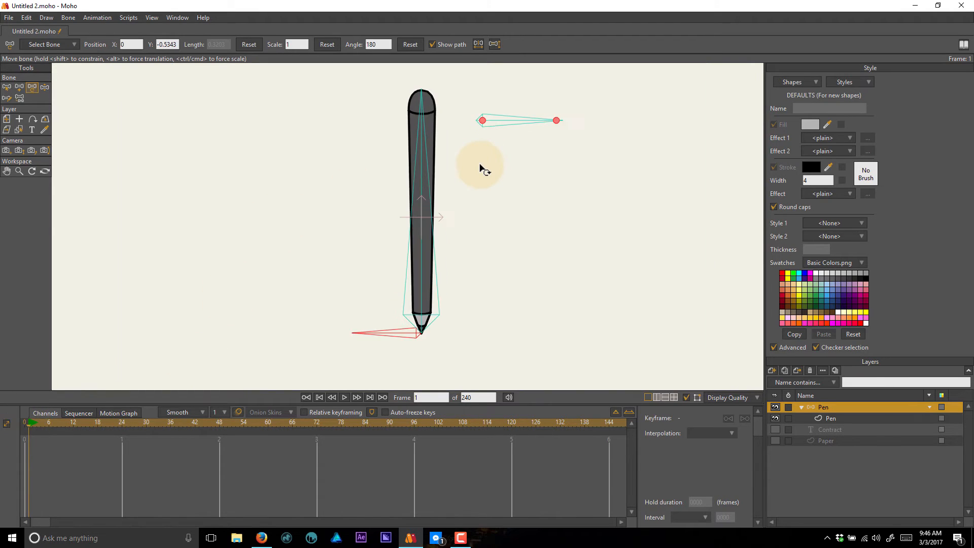
{"action": "scroll", "coordinate": [503, 202], "scroll_direction": "down", "scroll_amount": 2}
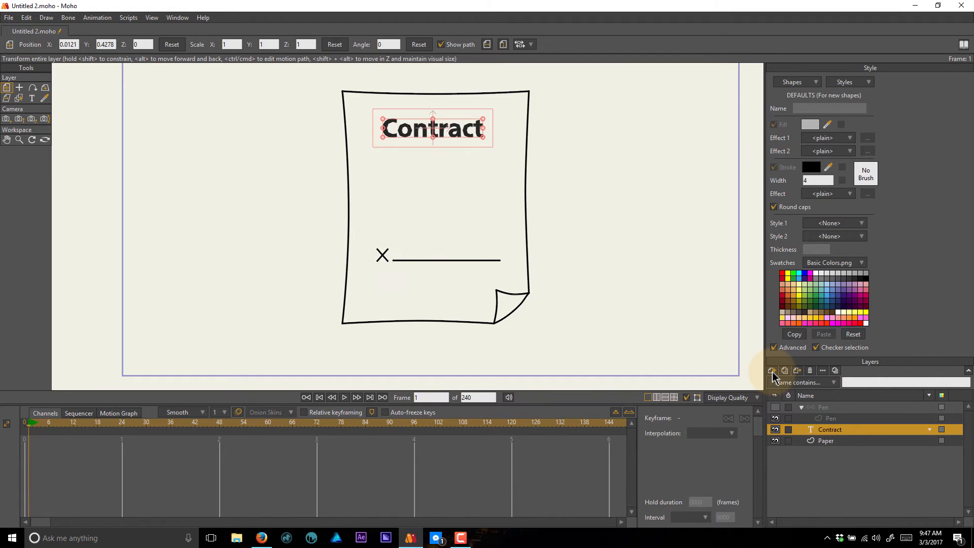
{"action": "left_click", "coordinate": [772, 372]}
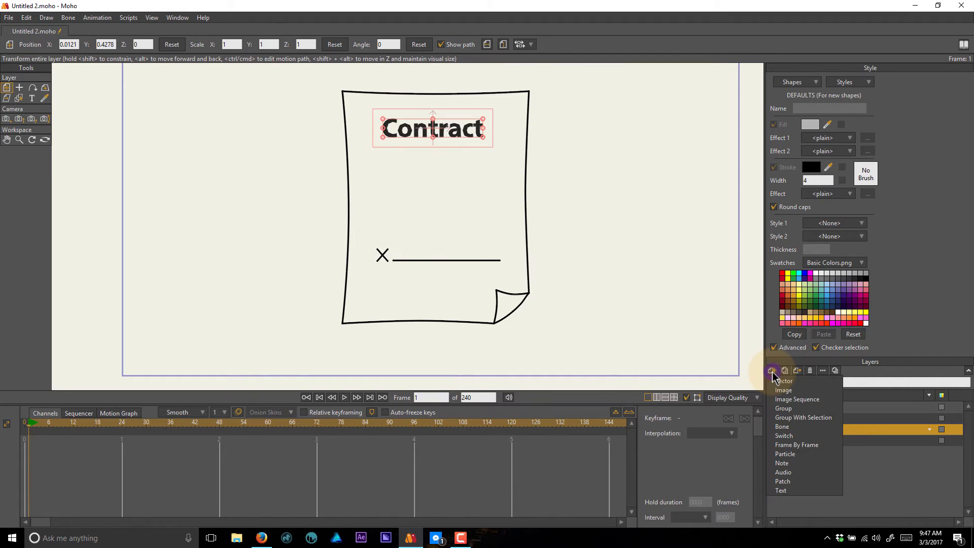
{"action": "left_click", "coordinate": [779, 382]}
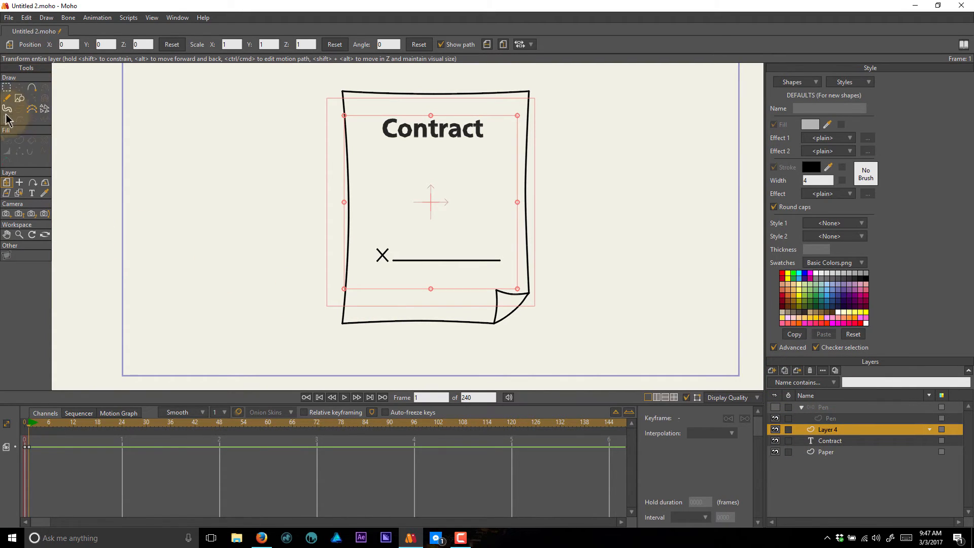
{"action": "left_click", "coordinate": [7, 98]}
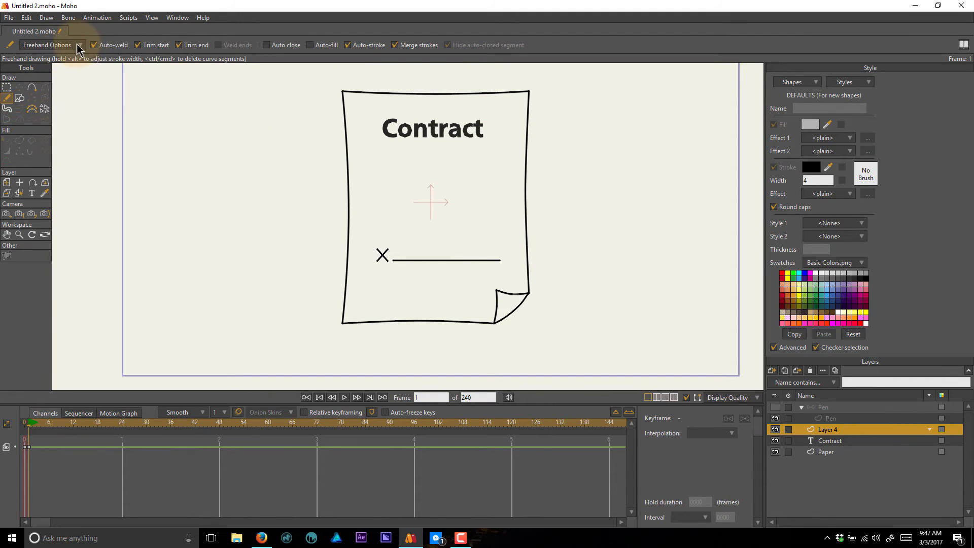
Turn off Auto-weld for the Freehand tool and check its variable line width options.
{"action": "left_click", "coordinate": [101, 45]}
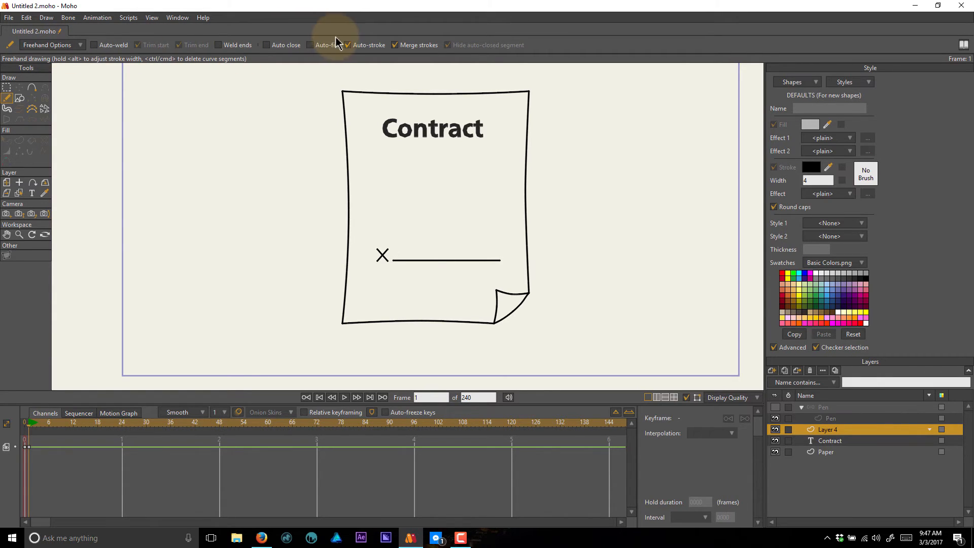
{"action": "left_click", "coordinate": [49, 44]}
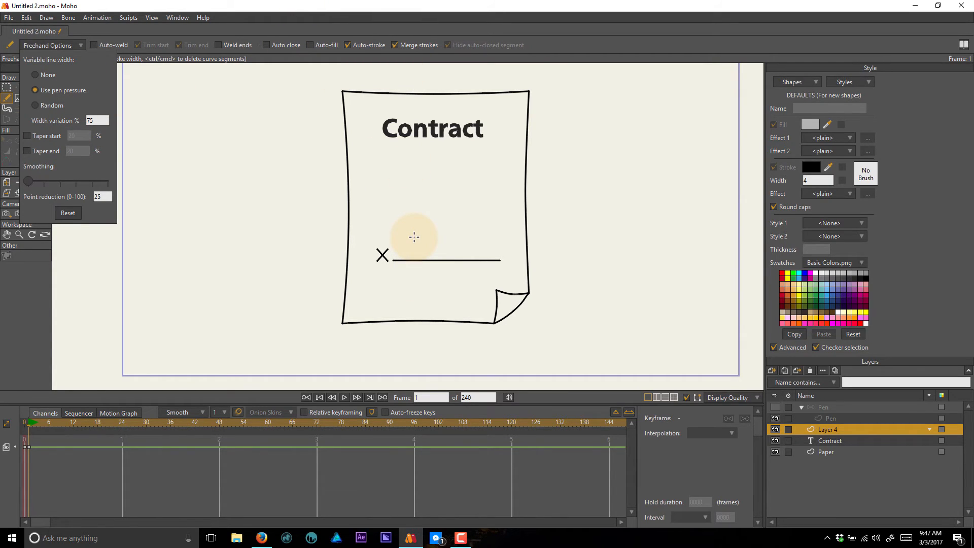
{"action": "key", "text": "shift"}
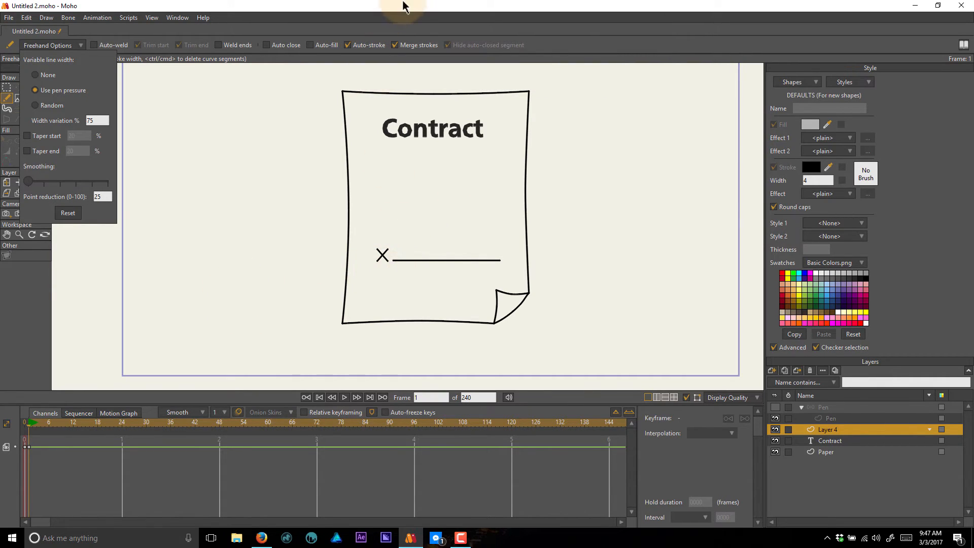
{"action": "left_click_drag", "start_coordinate": [413, 287], "coordinate": [419, 265]}
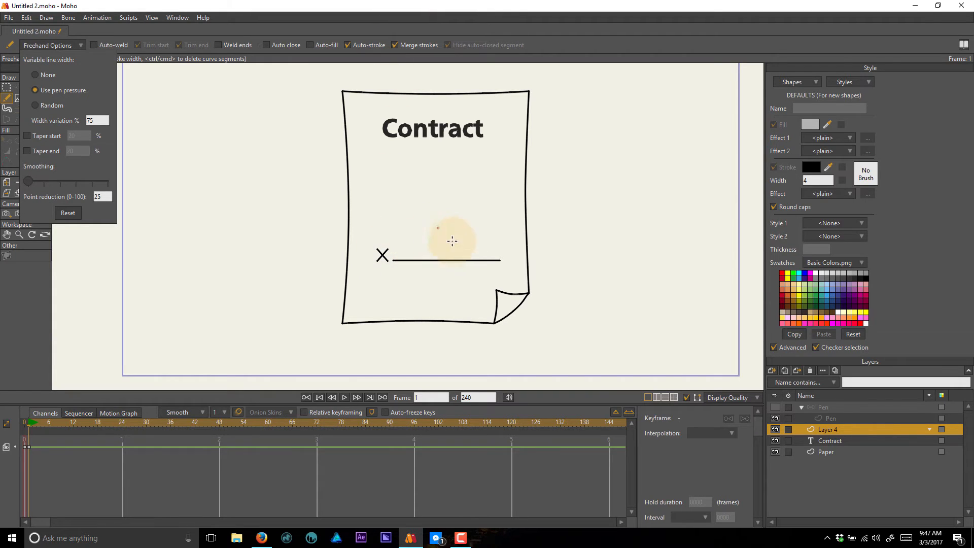
{"action": "left_click", "coordinate": [408, 246]}
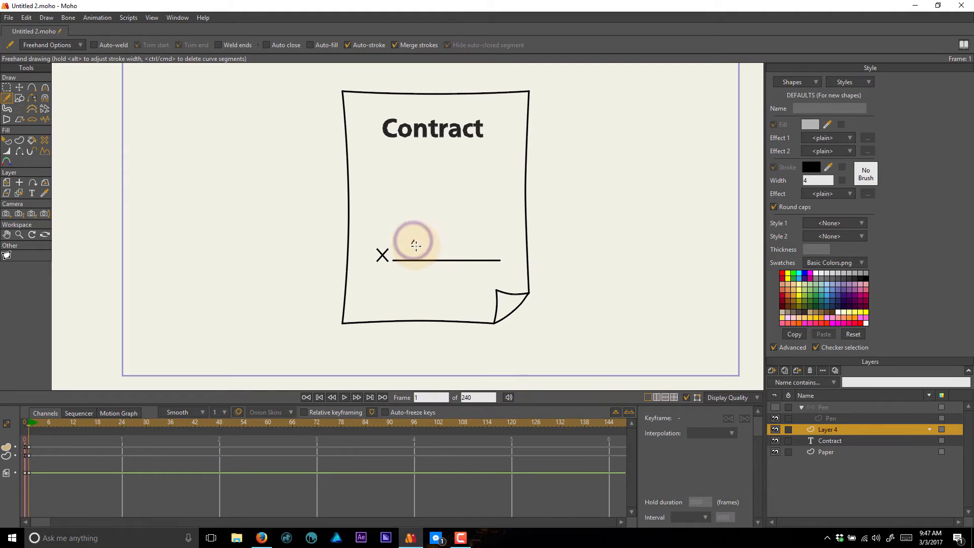
{"action": "key", "text": "ctrl+z"}
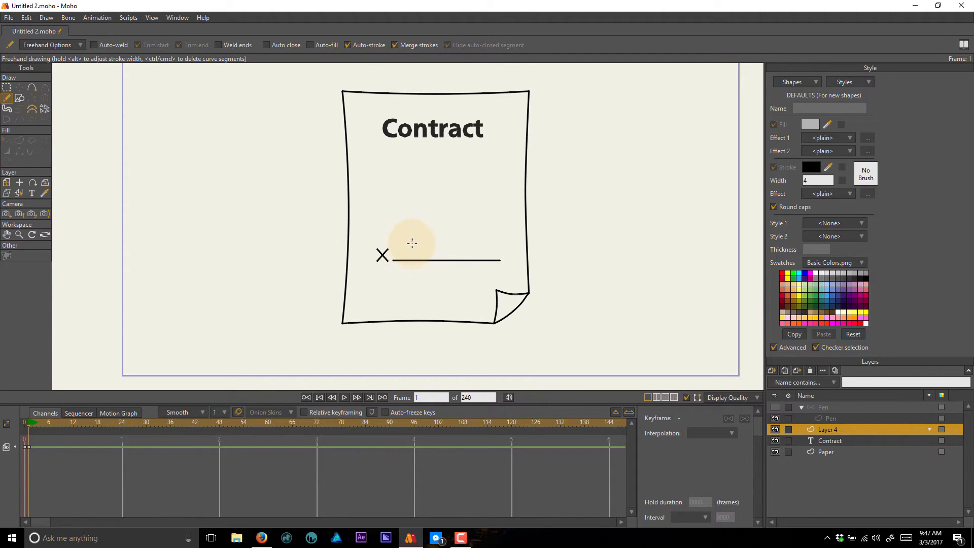
Write a freehand signature across the contract's X line at frame 1, using separate strokes for the first and last names.
{"action": "mouse_move", "coordinate": [414, 244]}
{"action": "left_mouse_down"}
{"action": "mouse_move", "coordinate": [411, 235]}
{"action": "mouse_move", "coordinate": [402, 244]}
{"action": "mouse_move", "coordinate": [439, 264]}
{"action": "left_mouse_up"}
{"action": "mouse_move", "coordinate": [461, 227]}
{"action": "left_mouse_down"}
{"action": "mouse_move", "coordinate": [482, 261]}
{"action": "mouse_move", "coordinate": [501, 260]}
{"action": "left_mouse_up"}
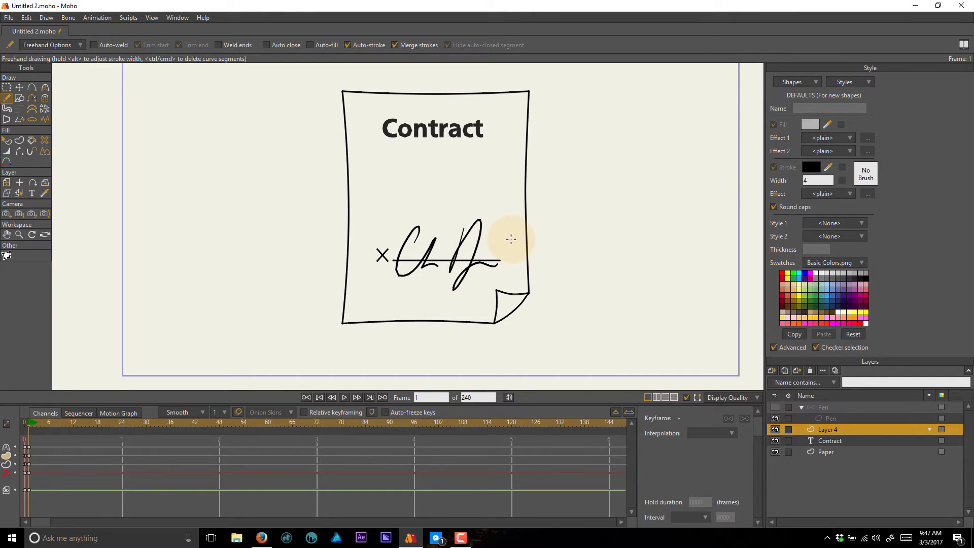
{"action": "left_click", "coordinate": [25, 425]}
{"action": "left_click", "coordinate": [29, 425]}
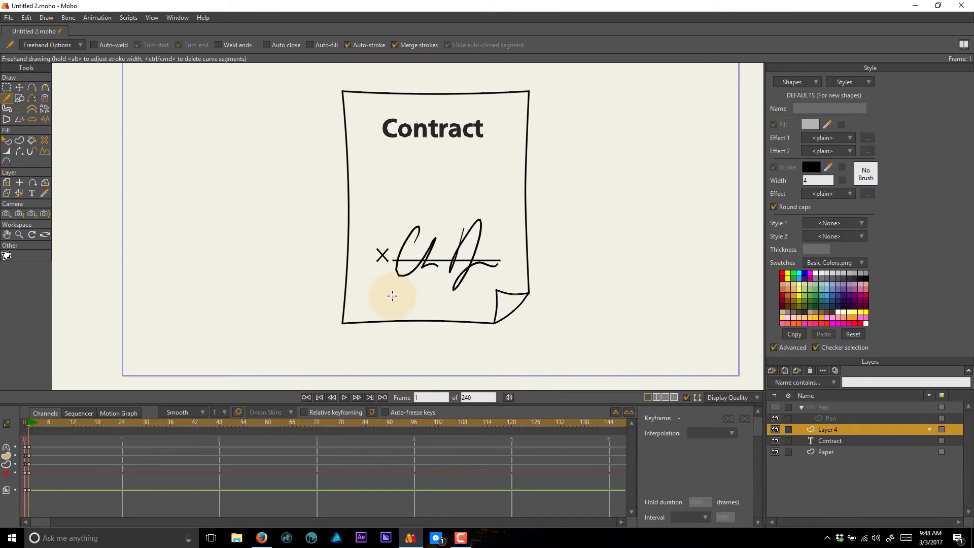
Cut the signature's last-name stroke from Layer 4 and paste it into a new vector layer directly above.
{"action": "scroll", "coordinate": [480, 266], "scroll_direction": "up", "scroll_amount": 2}
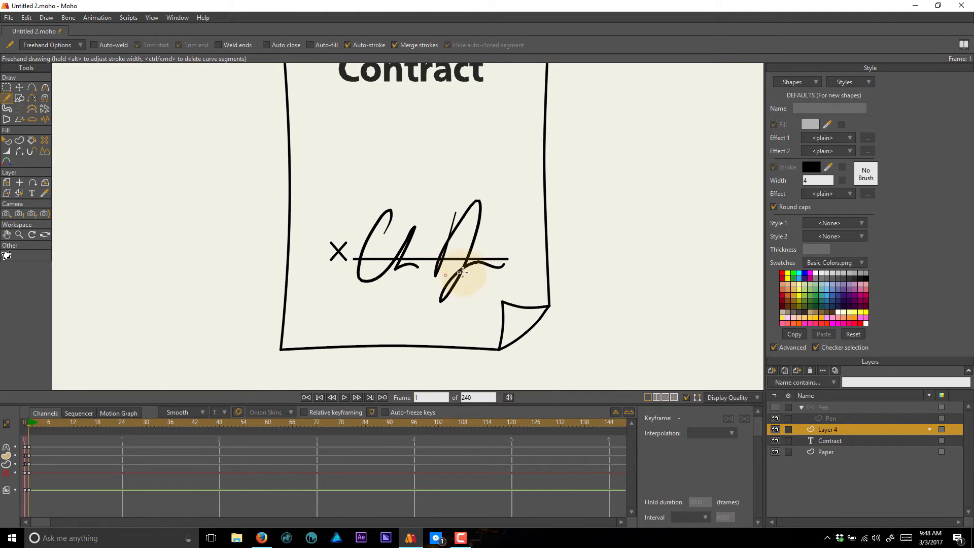
{"action": "left_click_drag", "start_coordinate": [438, 259], "coordinate": [472, 260]}
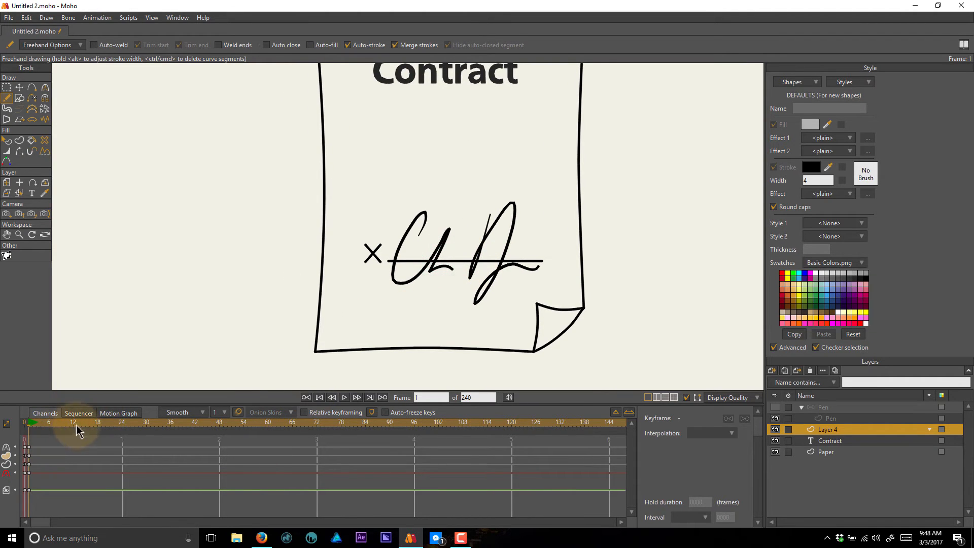
{"action": "left_click", "coordinate": [32, 151]}
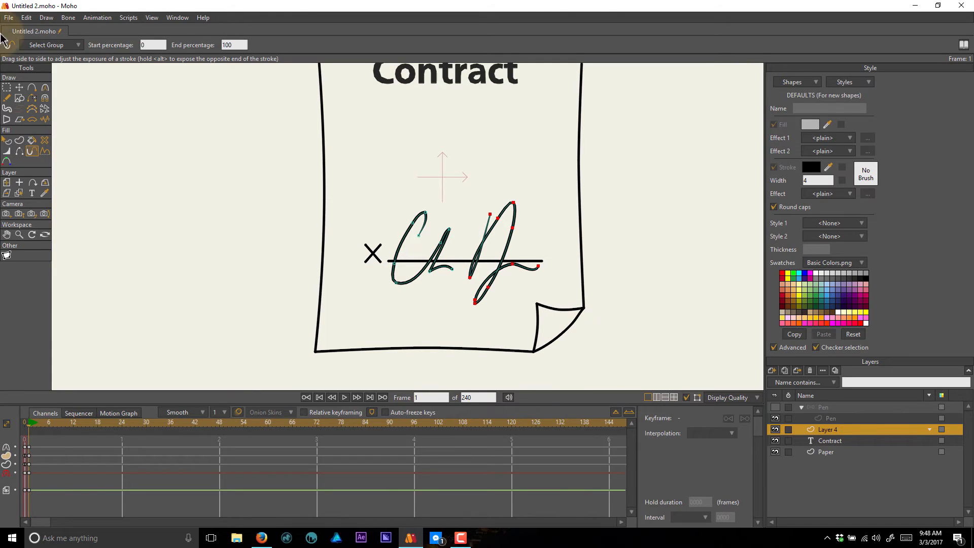
{"action": "left_click", "coordinate": [6, 88]}
{"action": "mouse_move", "coordinate": [558, 197]}
{"action": "left_mouse_down"}
{"action": "mouse_move", "coordinate": [479, 320]}
{"action": "mouse_move", "coordinate": [468, 321]}
{"action": "left_mouse_up"}
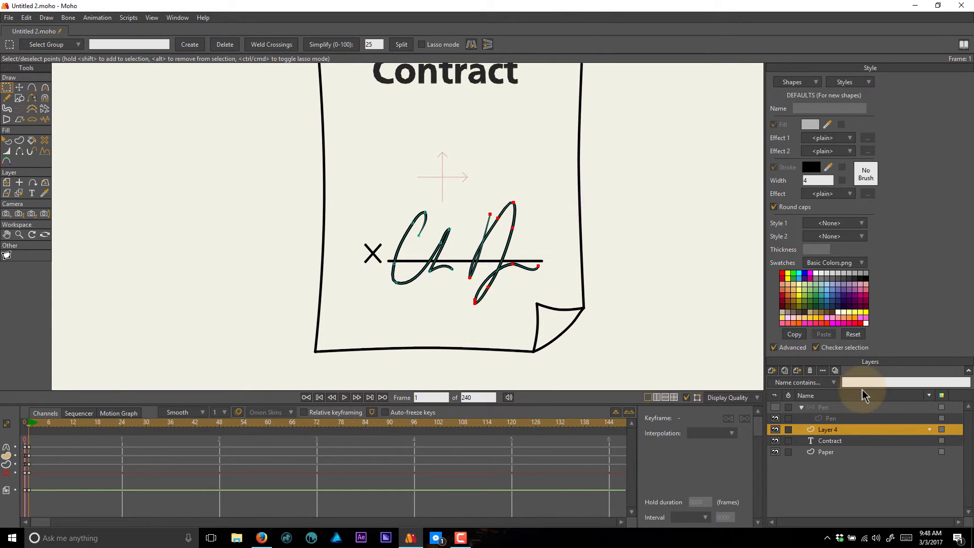
{"action": "key", "text": "ctrl+x"}
{"action": "left_click", "coordinate": [772, 371]}
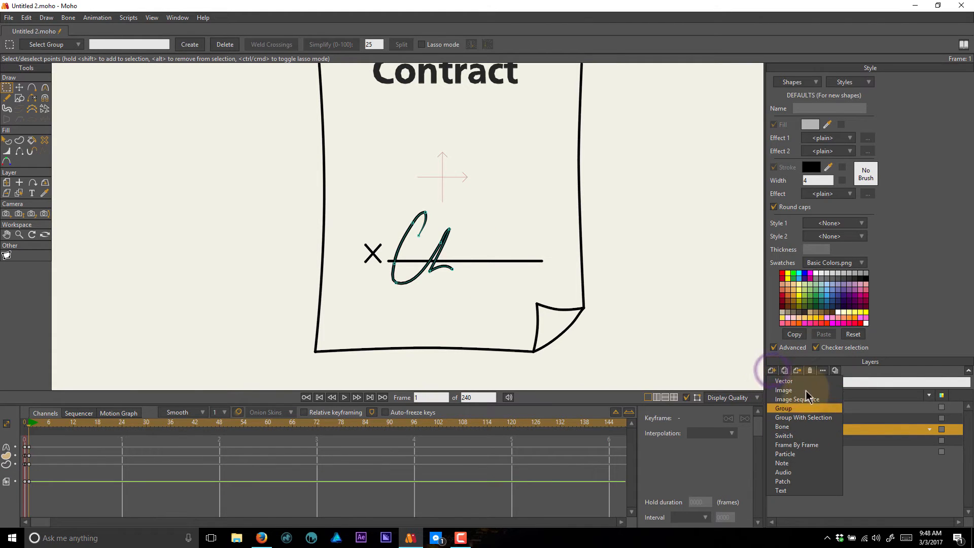
{"action": "left_click", "coordinate": [791, 380]}
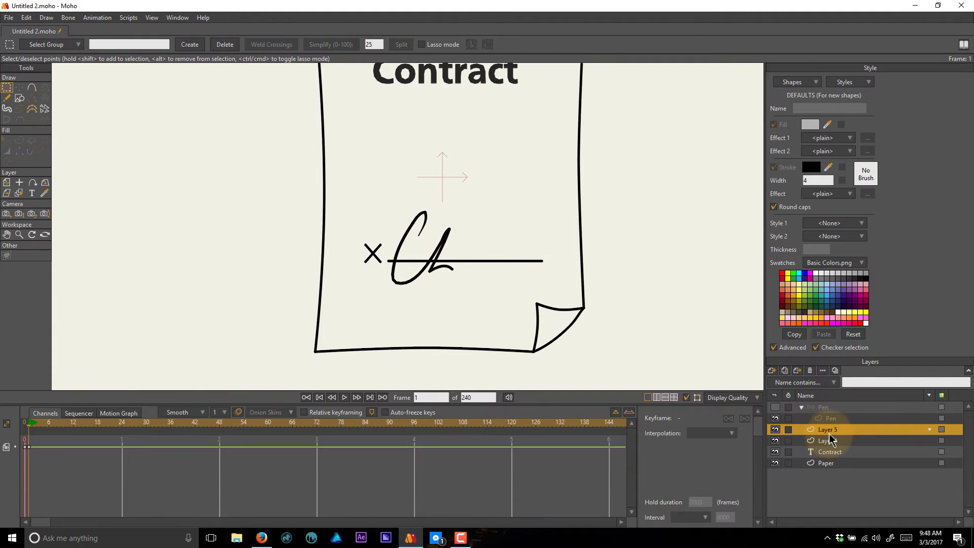
{"action": "key", "text": "ctrl+v"}
{"action": "key", "text": "t"}
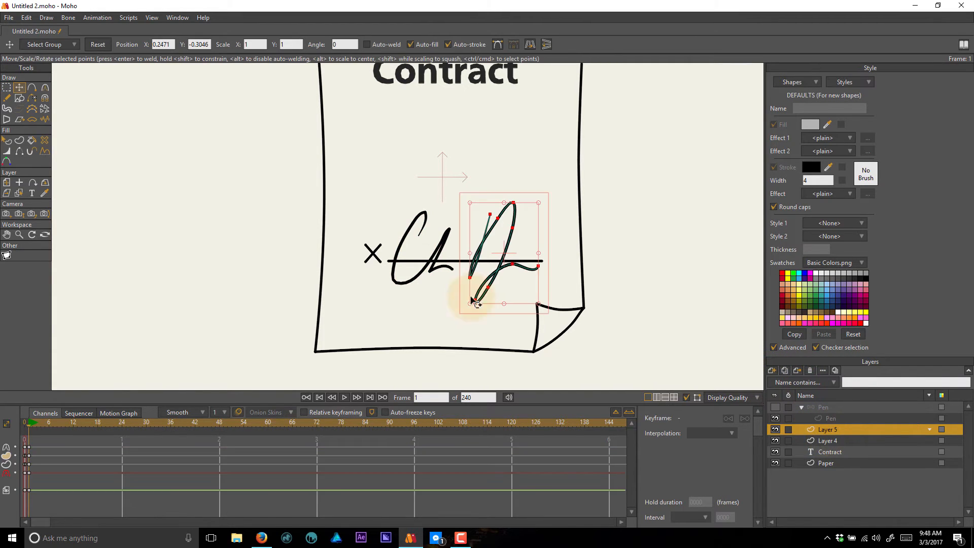
Rename Layer 4 as First Name and Layer 5 as Last Name.
{"action": "double_click", "coordinate": [833, 441]}
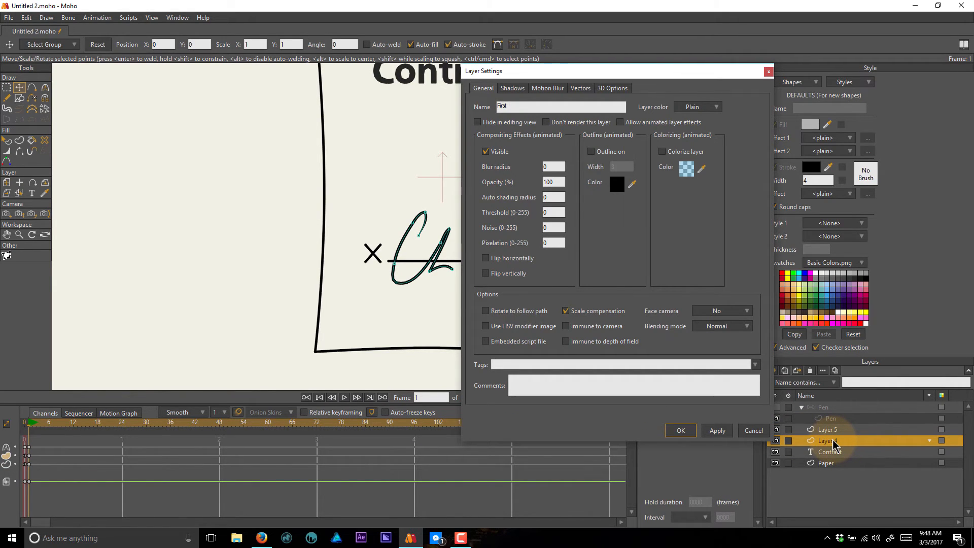
{"action": "type", "text": "First Name"}
{"action": "key", "text": "Return"}
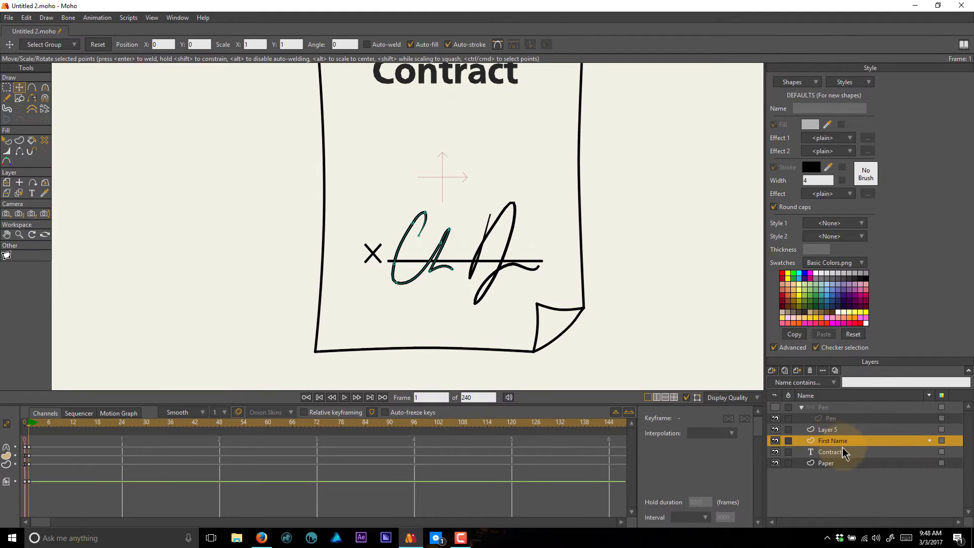
{"action": "left_click", "coordinate": [839, 431]}
{"action": "double_click", "coordinate": [840, 434]}
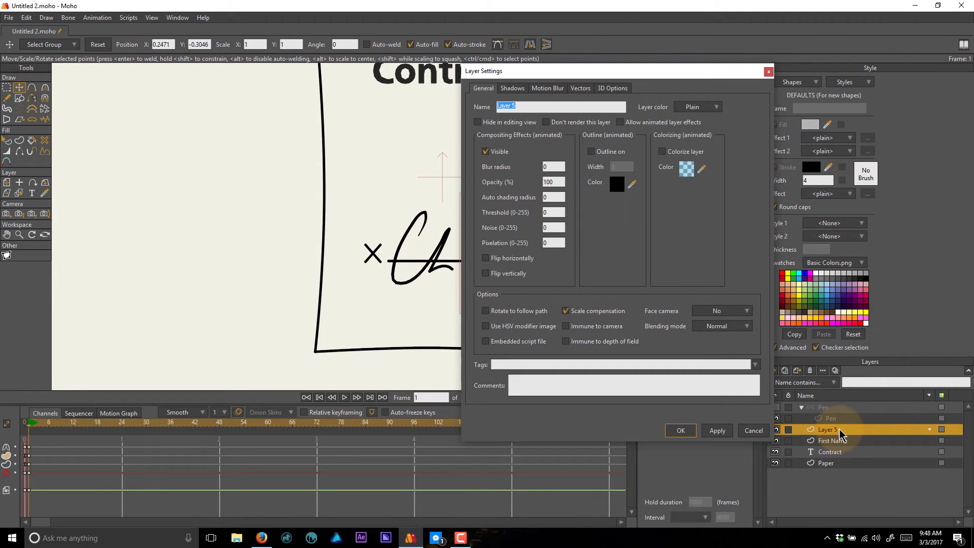
{"action": "key", "text": "Return"}
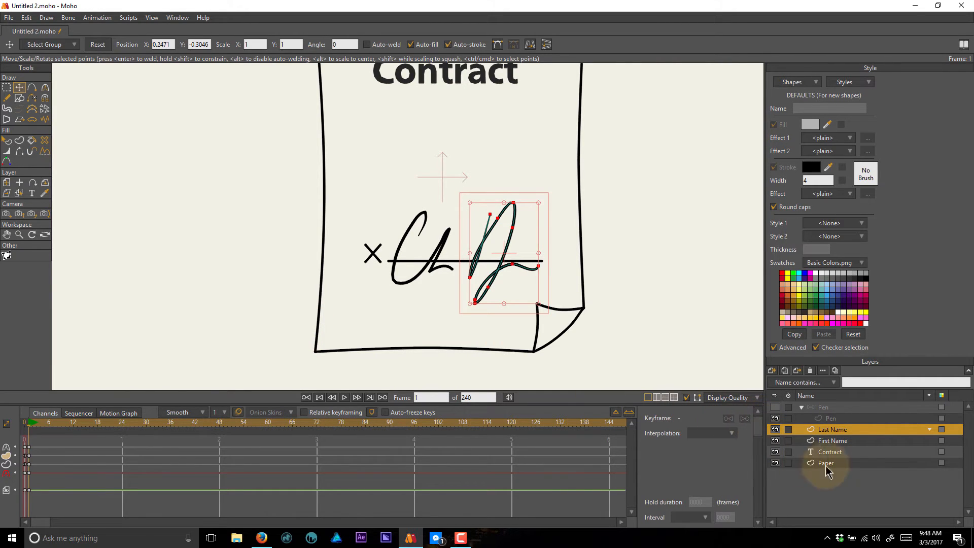
Hide the First Name stroke at frame 1 by reducing its end exposure to 0 percent with the Stroke Exposure tool.
{"action": "left_click", "coordinate": [851, 444]}
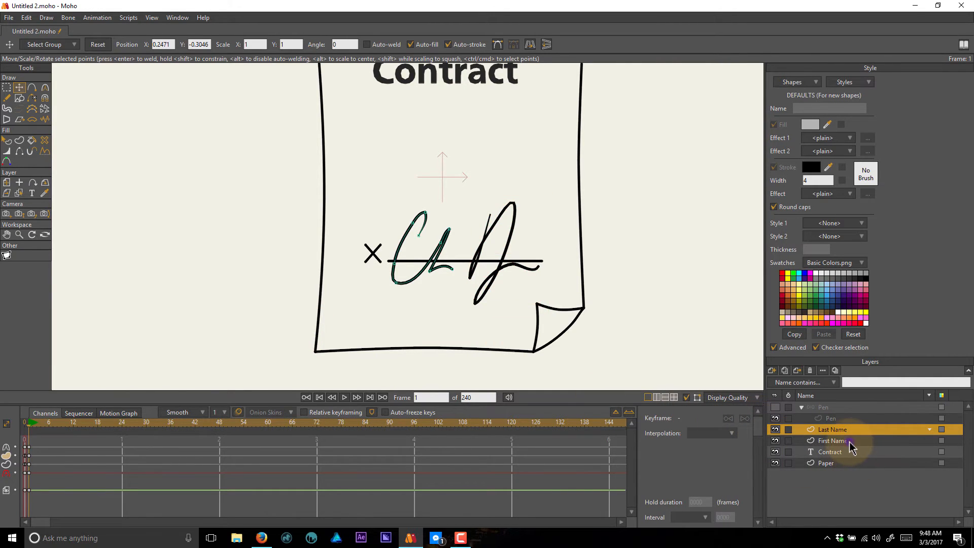
{"action": "left_click", "coordinate": [31, 152]}
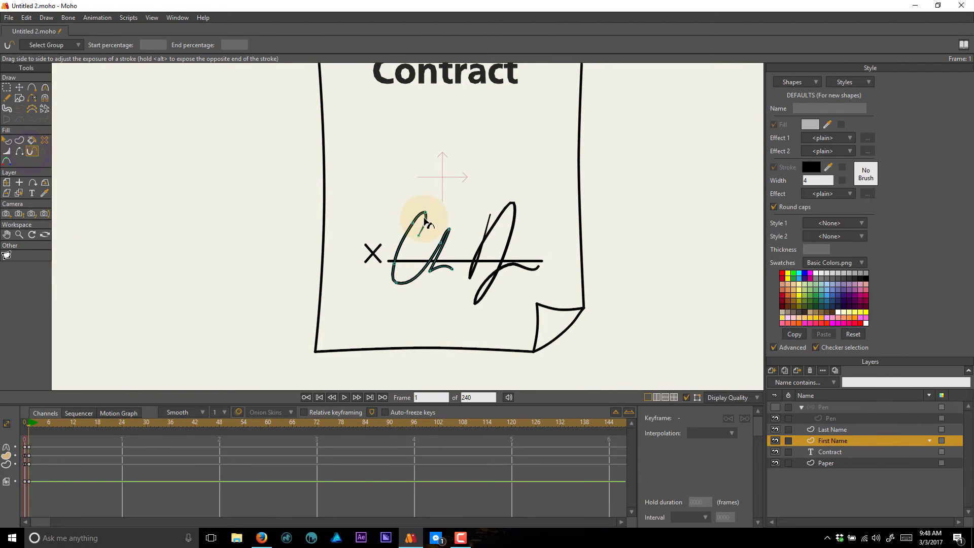
{"action": "scroll", "coordinate": [427, 230], "scroll_direction": "up", "scroll_amount": 3}
{"action": "mouse_move", "coordinate": [428, 236]}
{"action": "left_mouse_down"}
{"action": "mouse_move", "coordinate": [414, 209]}
{"action": "mouse_move", "coordinate": [373, 185]}
{"action": "mouse_move", "coordinate": [148, 225]}
{"action": "mouse_move", "coordinate": [2, 285]}
{"action": "left_mouse_up"}
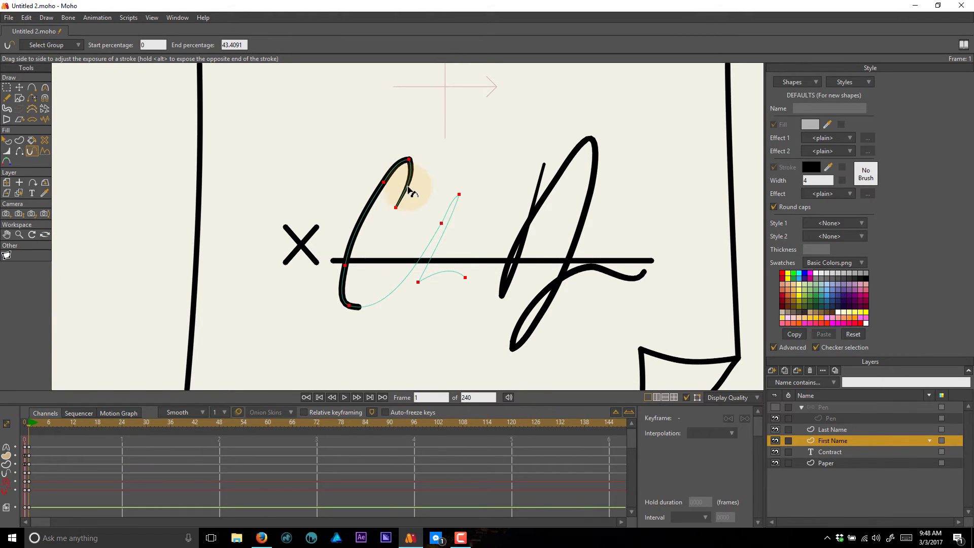
{"action": "mouse_move", "coordinate": [411, 184]}
{"action": "left_mouse_down"}
{"action": "mouse_move", "coordinate": [228, 189]}
{"action": "mouse_move", "coordinate": [175, 203]}
{"action": "mouse_move", "coordinate": [30, 211]}
{"action": "mouse_move", "coordinate": [398, 208]}
{"action": "mouse_move", "coordinate": [576, 188]}
{"action": "mouse_move", "coordinate": [766, 184]}
{"action": "mouse_move", "coordinate": [15, 277]}
{"action": "left_mouse_up"}
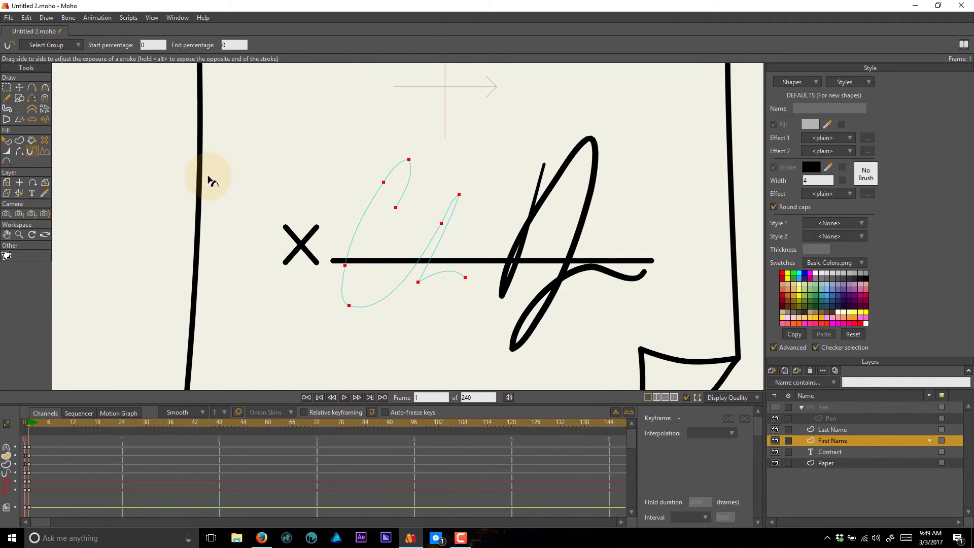
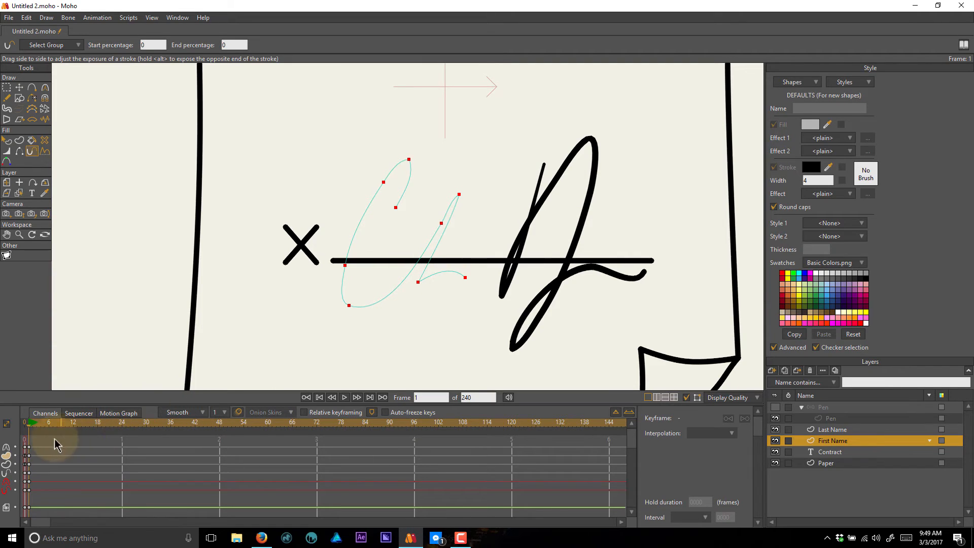
Key the First Name stroke's end exposure at 0 percent on frame 6.
{"action": "left_click_drag", "start_coordinate": [29, 426], "coordinate": [50, 432]}
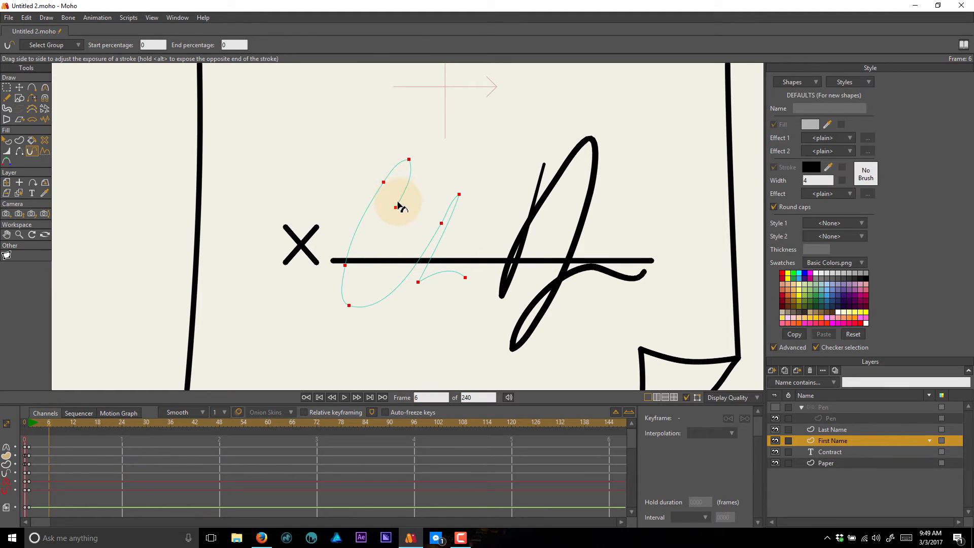
{"action": "mouse_move", "coordinate": [398, 203]}
{"action": "left_mouse_down"}
{"action": "mouse_move", "coordinate": [751, 198]}
{"action": "mouse_move", "coordinate": [360, 308]}
{"action": "mouse_move", "coordinate": [148, 272]}
{"action": "mouse_move", "coordinate": [6, 305]}
{"action": "left_mouse_up"}
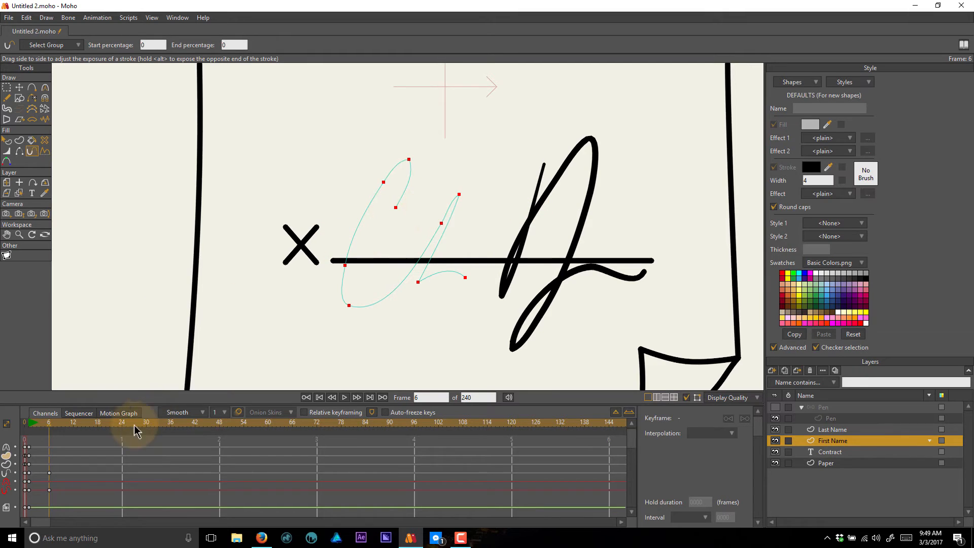
{"action": "left_click_drag", "start_coordinate": [401, 194], "coordinate": [451, 198]}
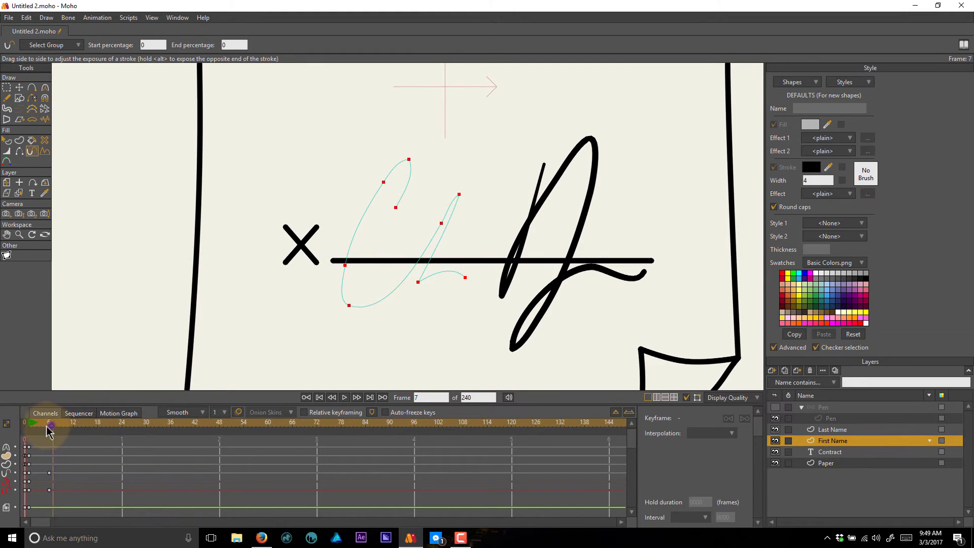
Fully reveal the First Name stroke at frame 24 by raising its end exposure to 100 percent.
{"action": "left_click_drag", "start_coordinate": [55, 434], "coordinate": [122, 441]}
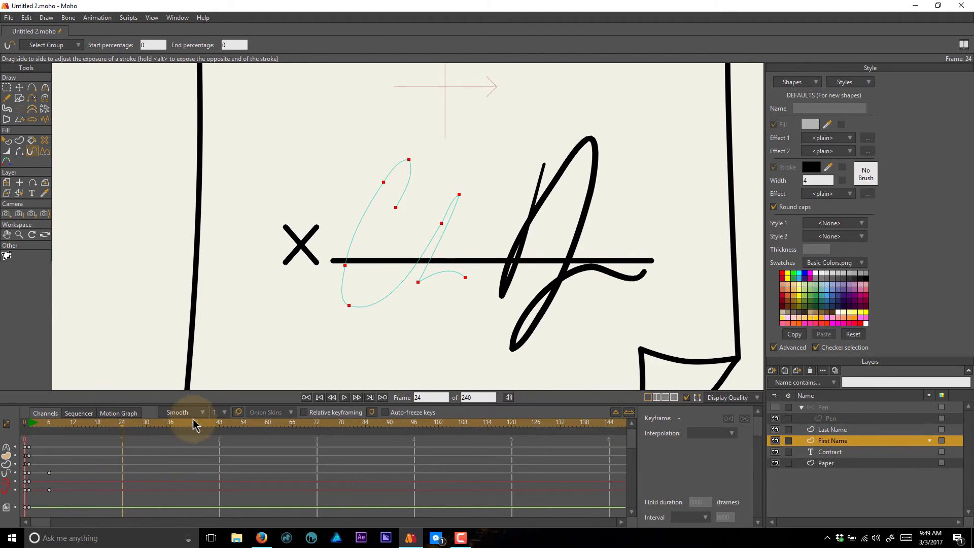
{"action": "left_click_drag", "start_coordinate": [368, 203], "coordinate": [799, 169]}
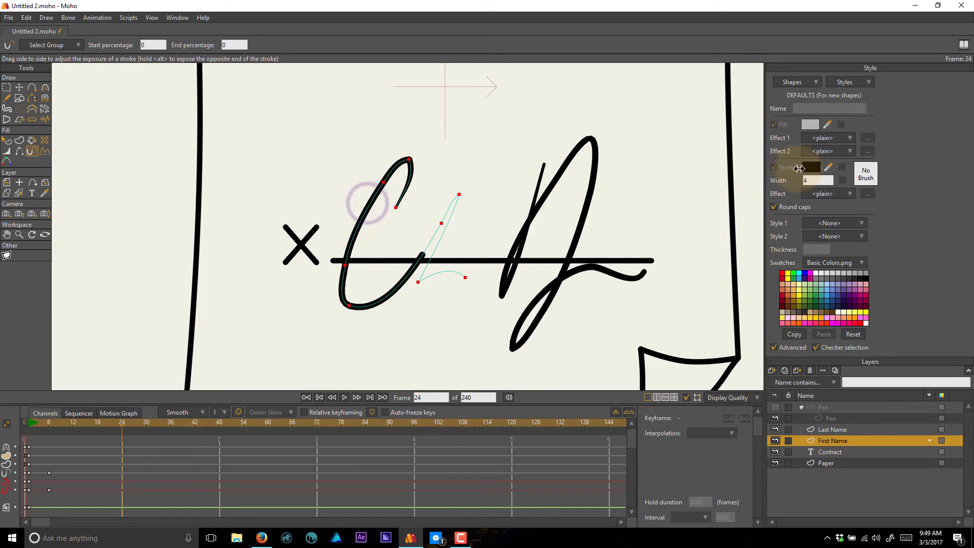
{"action": "left_click", "coordinate": [407, 277]}
{"action": "left_click_drag", "start_coordinate": [387, 296], "coordinate": [615, 261]}
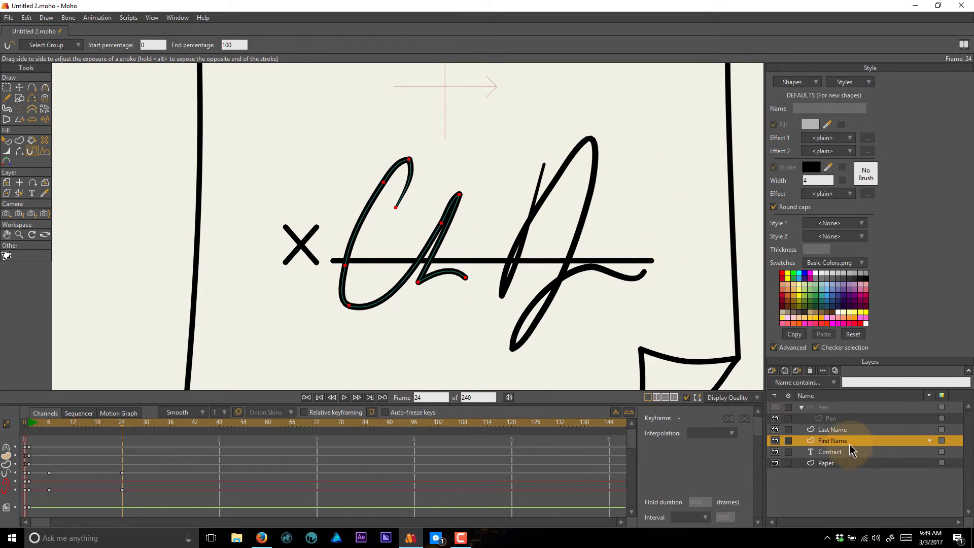
Set the Last Name stroke's end exposure to 0 percent at frame 1 and key the same value at frame 27.
{"action": "left_click", "coordinate": [844, 430]}
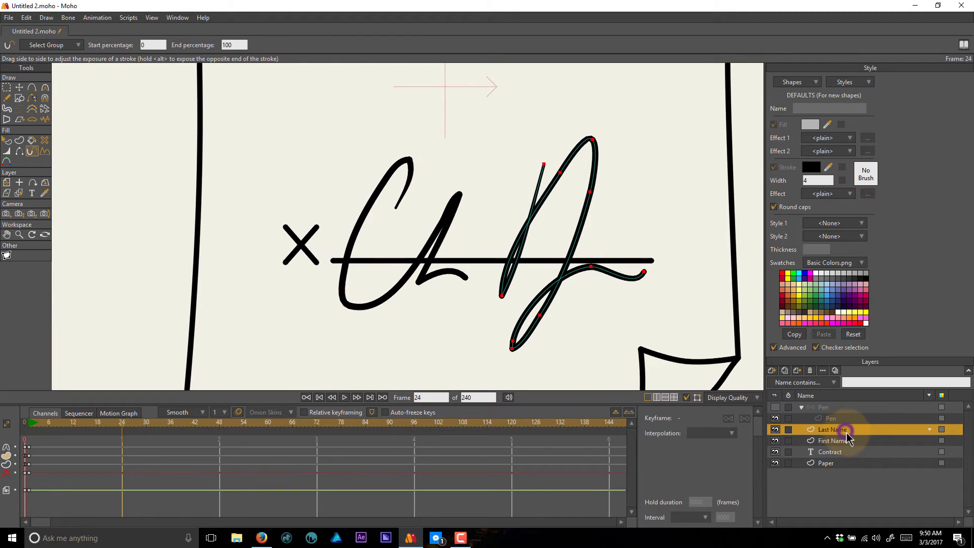
{"action": "left_click", "coordinate": [42, 427]}
{"action": "left_click", "coordinate": [30, 436]}
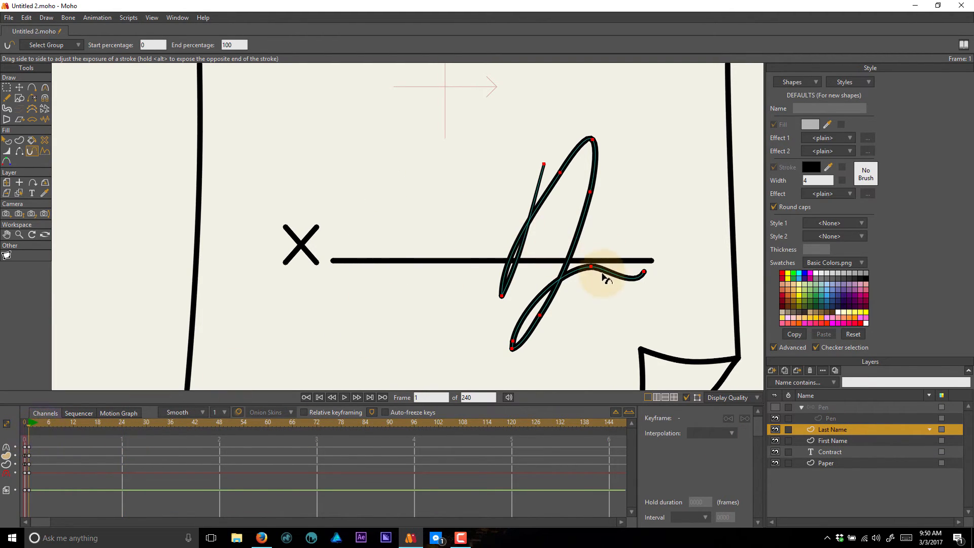
{"action": "mouse_move", "coordinate": [610, 274]}
{"action": "left_mouse_down"}
{"action": "mouse_move", "coordinate": [543, 276]}
{"action": "mouse_move", "coordinate": [315, 326]}
{"action": "mouse_move", "coordinate": [636, 242]}
{"action": "mouse_move", "coordinate": [374, 258]}
{"action": "mouse_move", "coordinate": [39, 320]}
{"action": "mouse_move", "coordinate": [73, 429]}
{"action": "mouse_move", "coordinate": [92, 427]}
{"action": "left_mouse_up"}
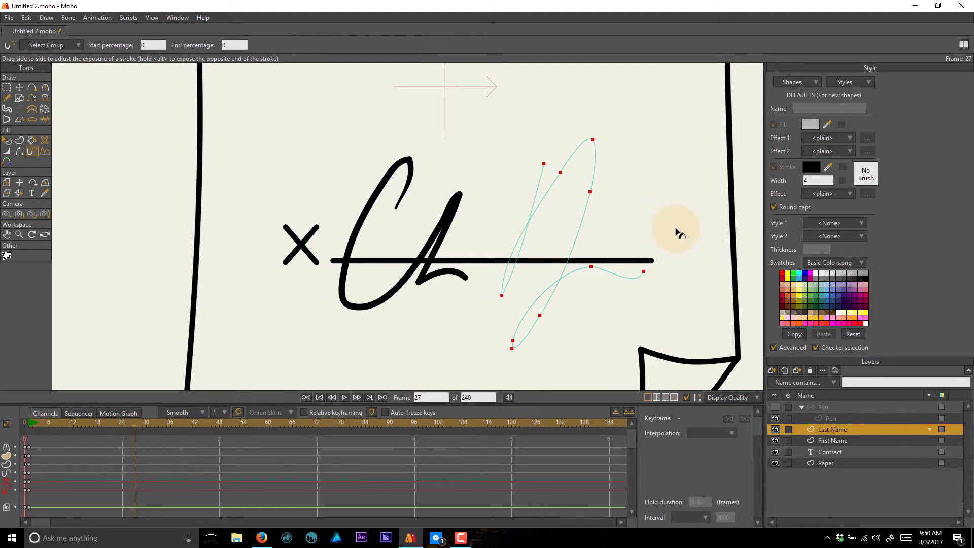
{"action": "left_click_drag", "start_coordinate": [565, 240], "coordinate": [355, 256]}
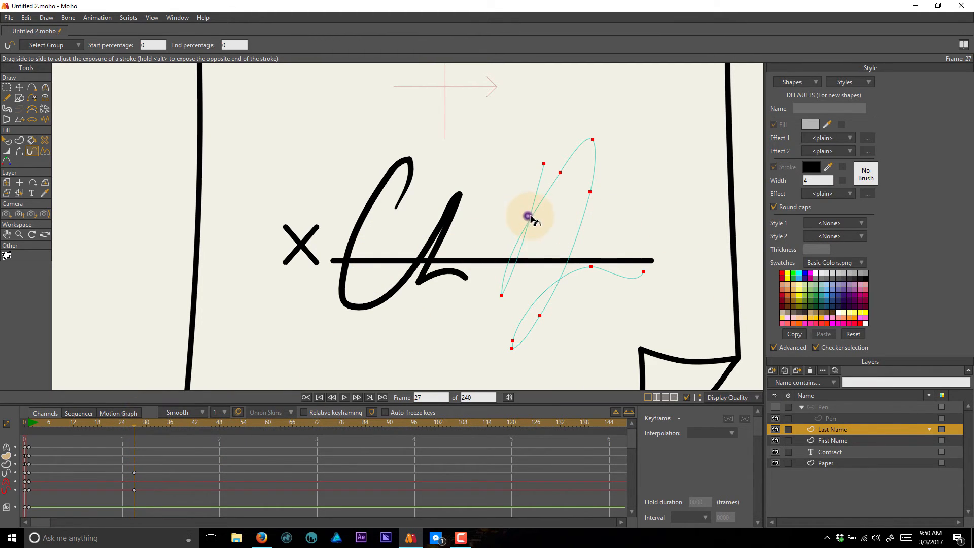
{"action": "left_click_drag", "start_coordinate": [553, 224], "coordinate": [218, 256]}
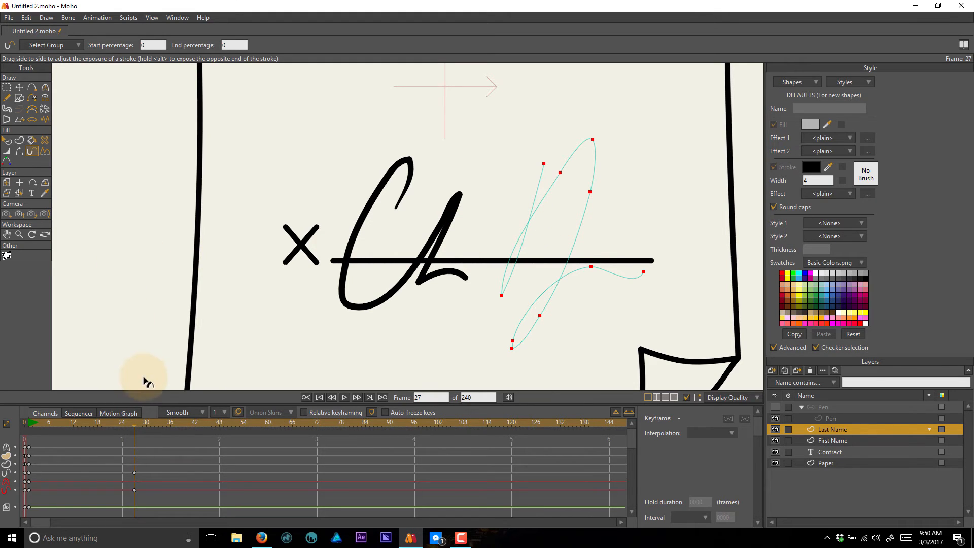
Fully reveal the Last Name stroke at frame 42 by raising its end exposure.
{"action": "mouse_move", "coordinate": [137, 430]}
{"action": "left_mouse_down"}
{"action": "mouse_move", "coordinate": [38, 434]}
{"action": "mouse_move", "coordinate": [139, 435]}
{"action": "left_mouse_up"}
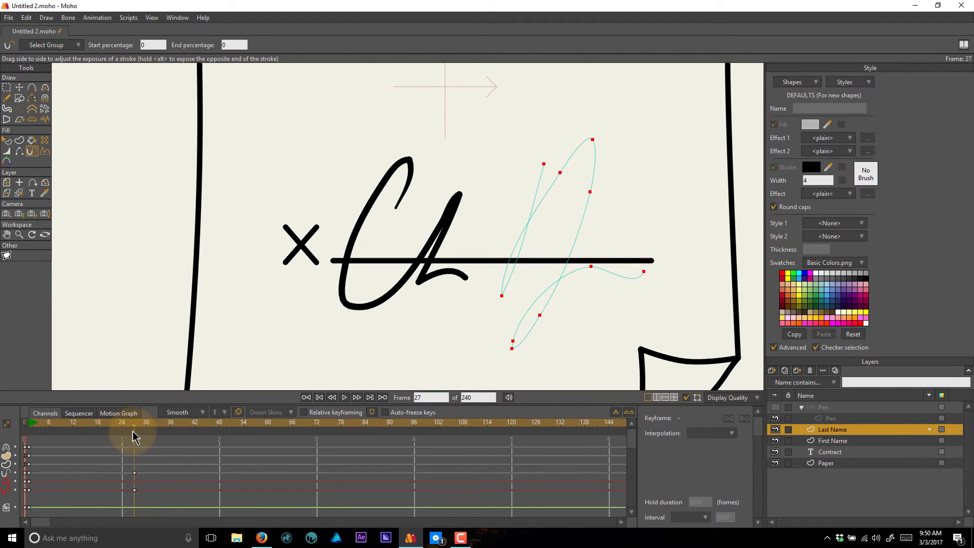
{"action": "left_click_drag", "start_coordinate": [158, 440], "coordinate": [196, 442]}
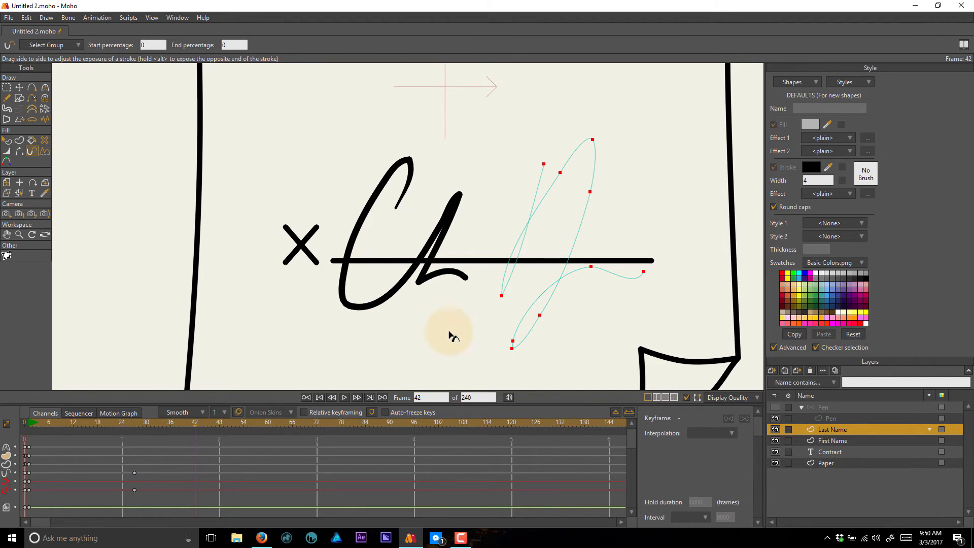
{"action": "left_click_drag", "start_coordinate": [548, 220], "coordinate": [872, 206]}
{"action": "mouse_move", "coordinate": [570, 235]}
{"action": "left_mouse_down"}
{"action": "mouse_move", "coordinate": [485, 229]}
{"action": "mouse_move", "coordinate": [888, 219]}
{"action": "left_mouse_up"}
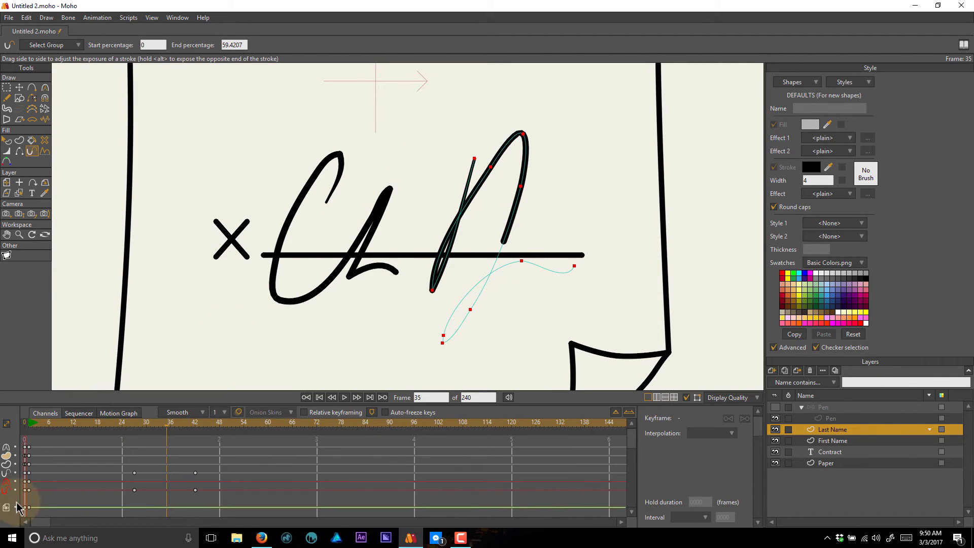
Set the animation's end frame to 48 and play back the signature reveal.
{"action": "mouse_move", "coordinate": [151, 432]}
{"action": "left_mouse_down"}
{"action": "mouse_move", "coordinate": [43, 437]}
{"action": "mouse_move", "coordinate": [86, 434]}
{"action": "left_mouse_up"}
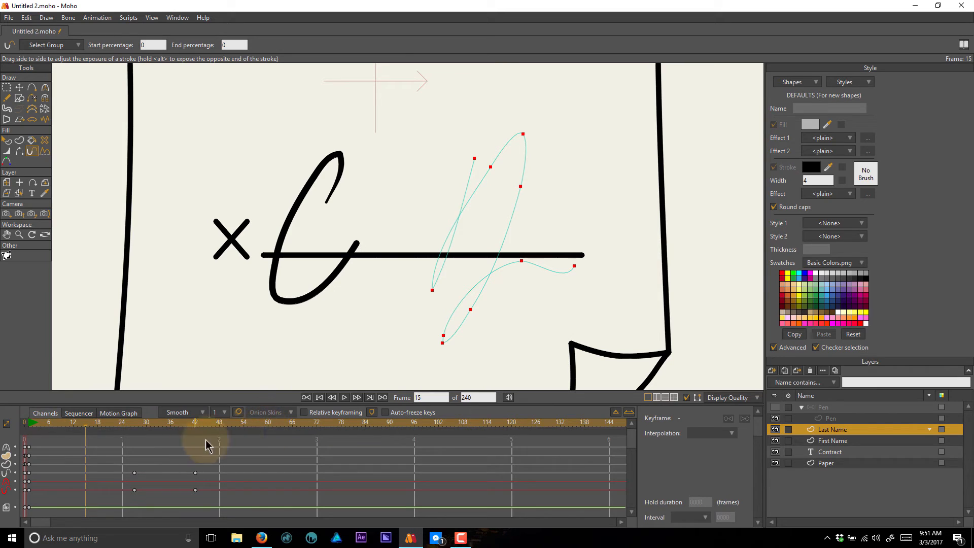
{"action": "right_click", "coordinate": [219, 424], "text": "alt"}
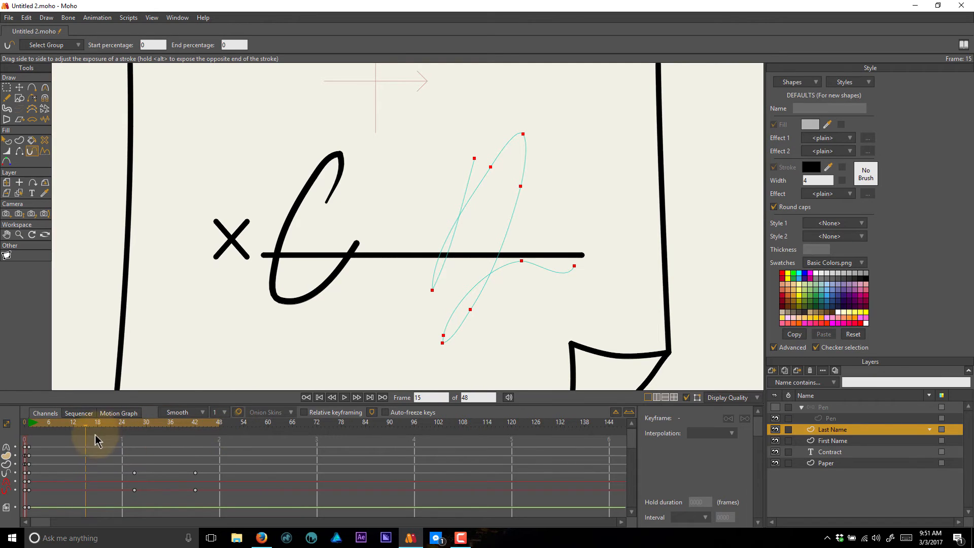
{"action": "key", "text": "space"}
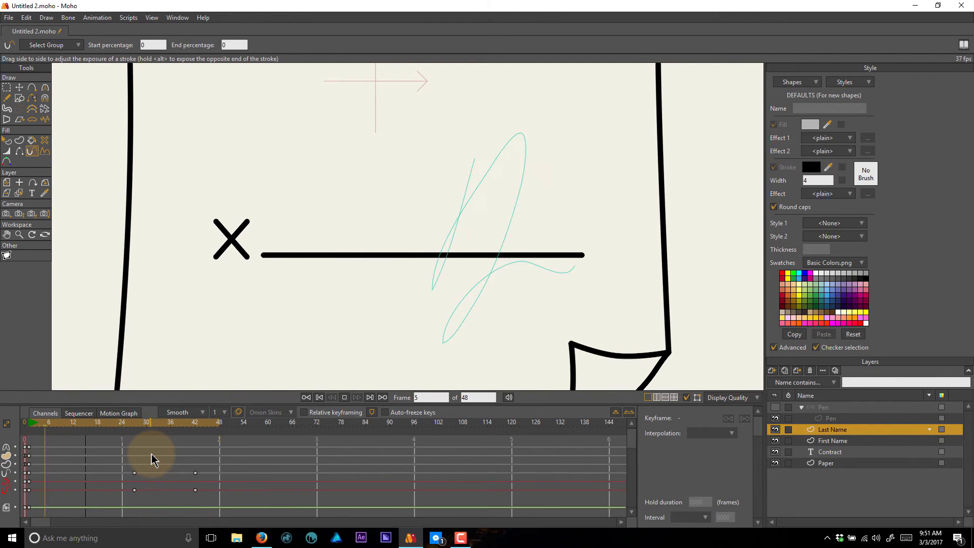
Show the Pen group and, at frame 1, move the pen's tip bone off the contract's left side to about X -0.85, Y -0.40.
{"action": "left_click", "coordinate": [41, 426]}
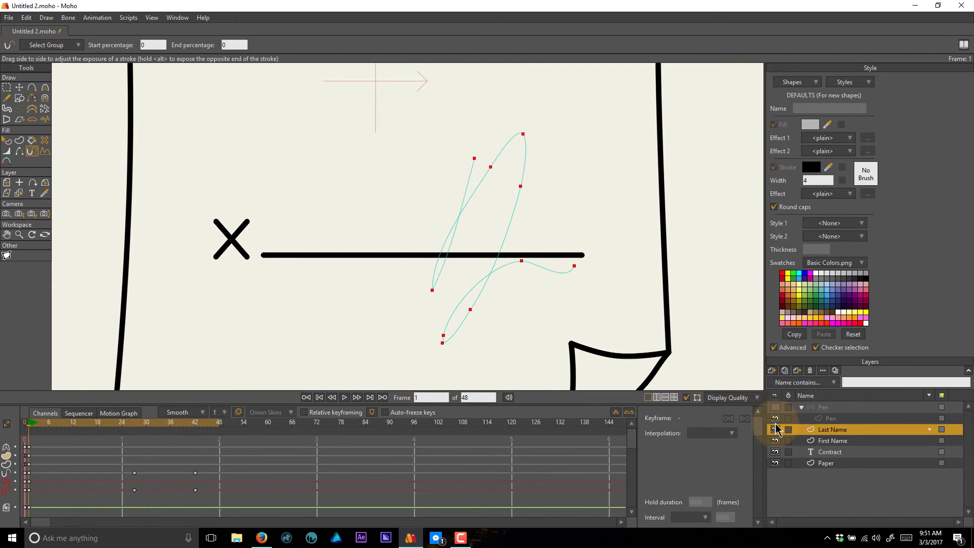
{"action": "left_click", "coordinate": [775, 407]}
{"action": "scroll", "coordinate": [449, 217], "scroll_direction": "down", "scroll_amount": 5}
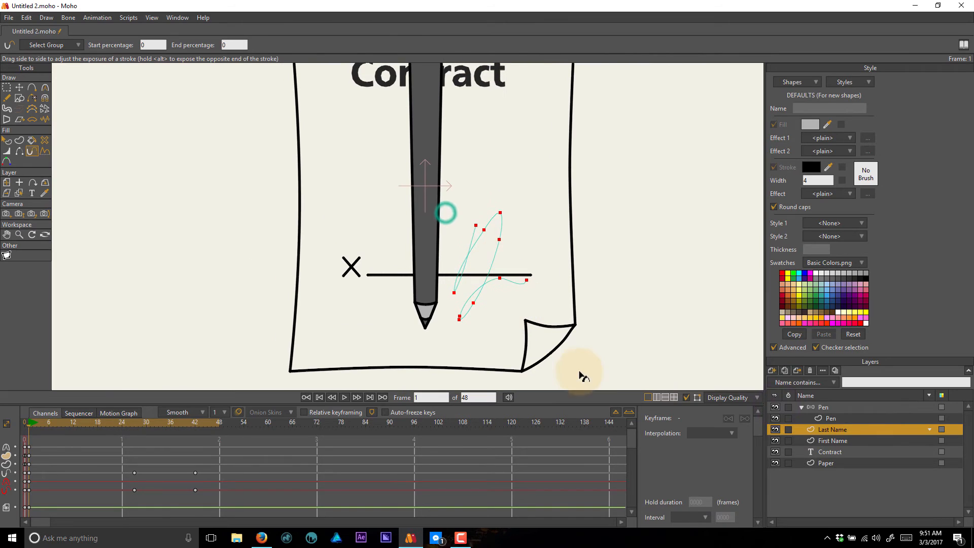
{"action": "left_click", "coordinate": [827, 407]}
{"action": "scroll", "coordinate": [530, 278], "scroll_direction": "down", "scroll_amount": 3}
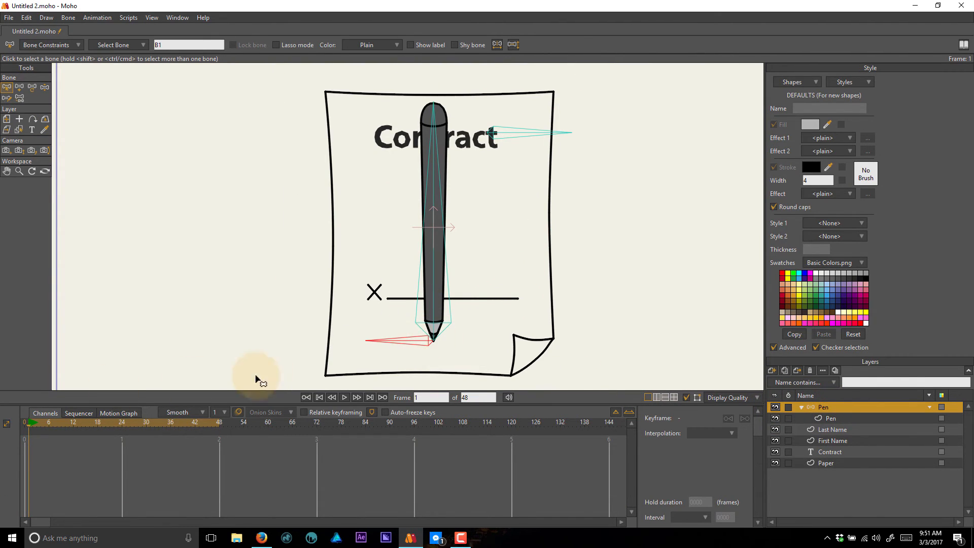
{"action": "key", "text": "t"}
{"action": "mouse_move", "coordinate": [431, 346]}
{"action": "left_mouse_down"}
{"action": "mouse_move", "coordinate": [252, 317]}
{"action": "mouse_move", "coordinate": [271, 322]}
{"action": "mouse_move", "coordinate": [348, 147]}
{"action": "mouse_move", "coordinate": [268, 319]}
{"action": "mouse_move", "coordinate": [255, 315]}
{"action": "left_mouse_up"}
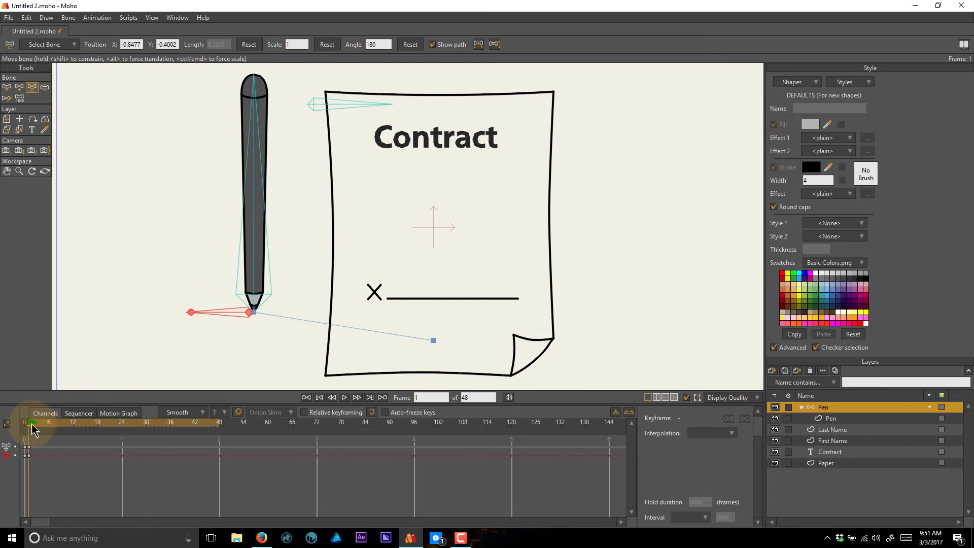
Key the pen tip at the First Name stroke's start at frame 7 and at about X -0.09, Y -0.38 at frame 14.
{"action": "left_click_drag", "start_coordinate": [43, 439], "coordinate": [61, 442]}
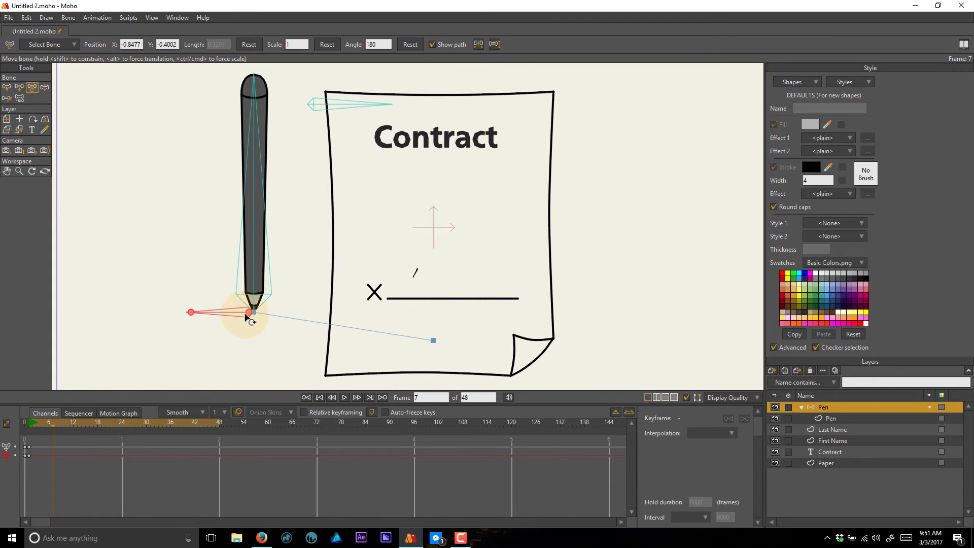
{"action": "mouse_move", "coordinate": [252, 317]}
{"action": "left_mouse_down"}
{"action": "mouse_move", "coordinate": [472, 279]}
{"action": "mouse_move", "coordinate": [369, 275]}
{"action": "left_mouse_up"}
{"action": "scroll", "coordinate": [430, 272], "scroll_direction": "down", "scroll_amount": 1}
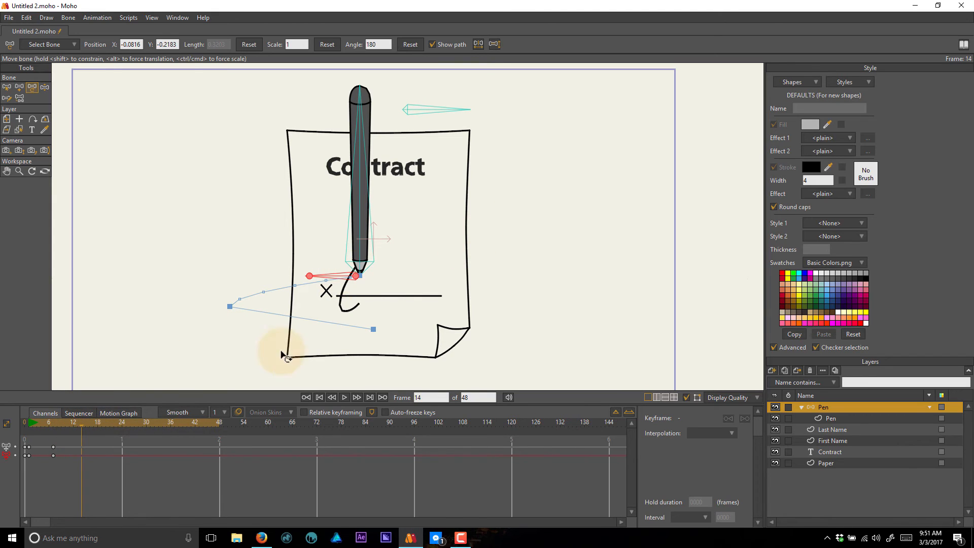
{"action": "left_click_drag", "start_coordinate": [358, 281], "coordinate": [359, 308]}
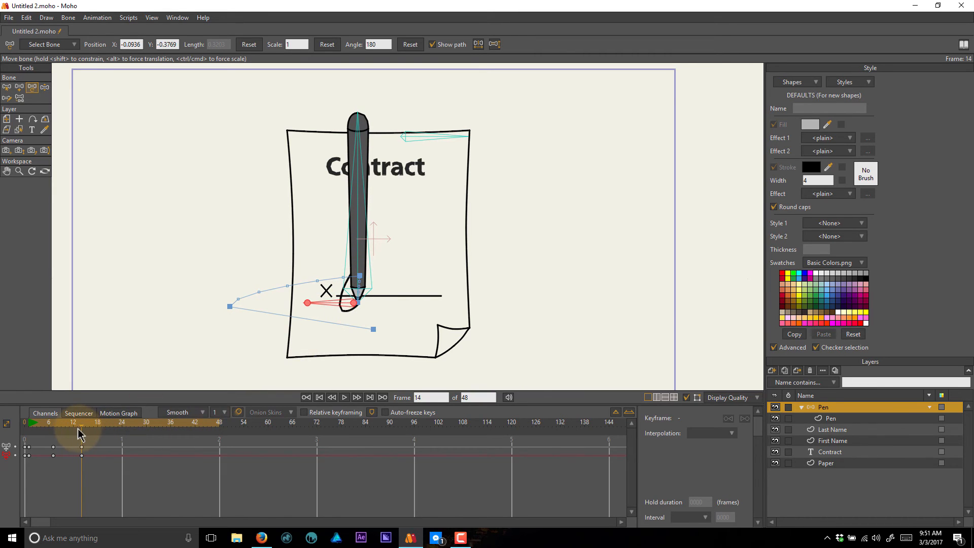
Key the pen tip on the left curve of the First Name's initial at frame 11 and on its lower curve at frame 13.
{"action": "left_click_drag", "start_coordinate": [81, 432], "coordinate": [69, 431]}
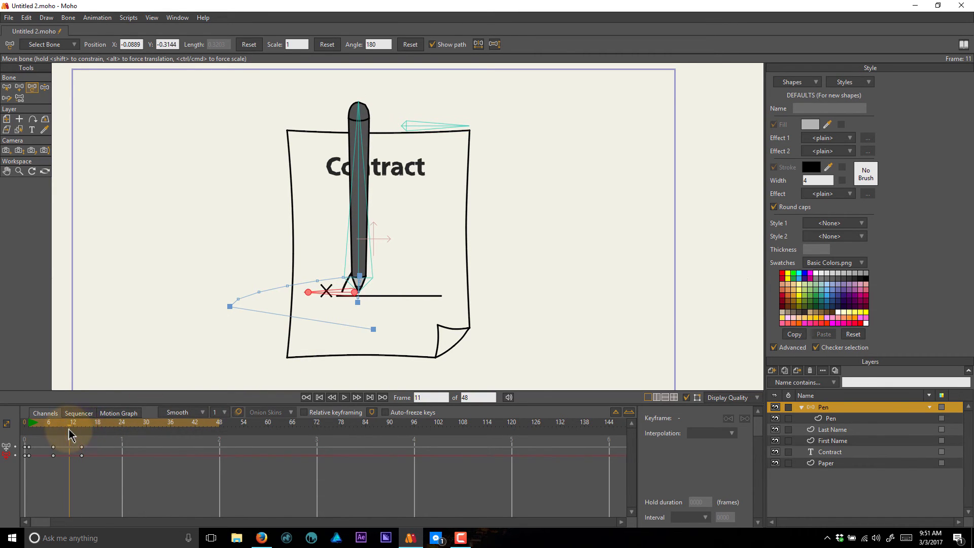
{"action": "scroll", "coordinate": [353, 309], "scroll_direction": "up", "scroll_amount": 3}
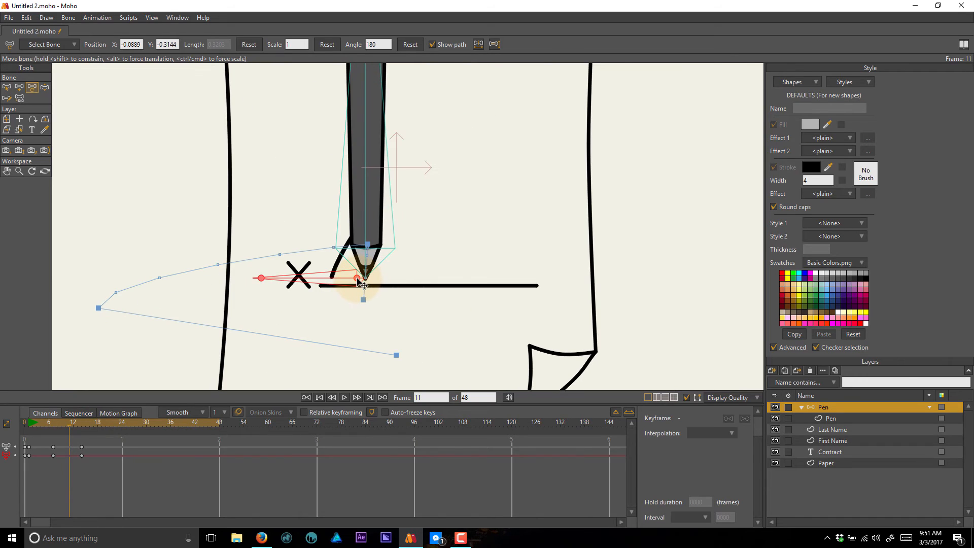
{"action": "left_click_drag", "start_coordinate": [59, 428], "coordinate": [84, 446]}
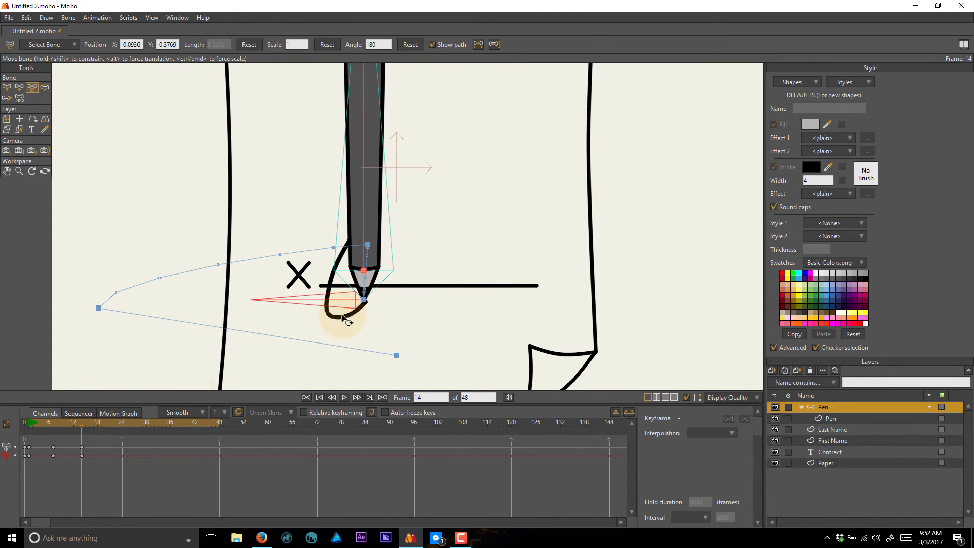
{"action": "left_click_drag", "start_coordinate": [79, 431], "coordinate": [69, 431]}
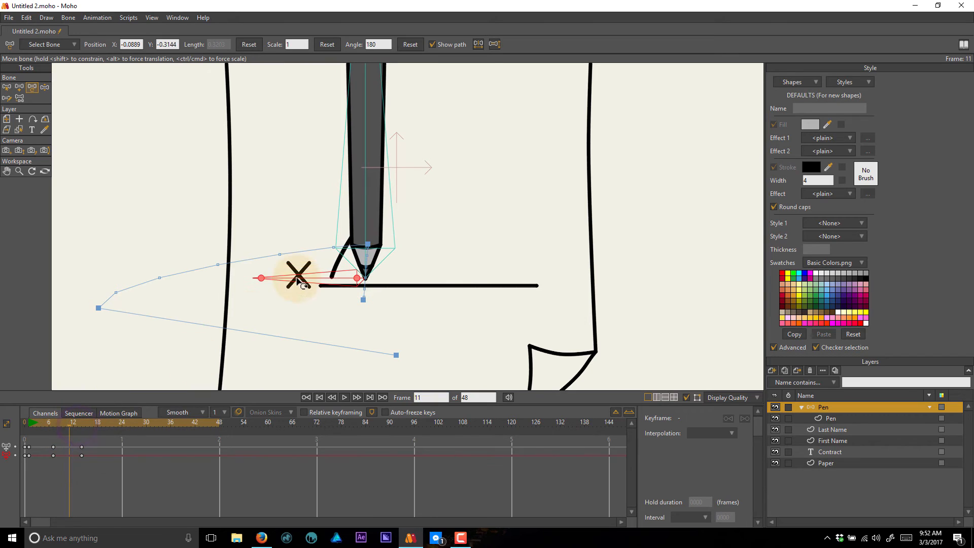
{"action": "left_click_drag", "start_coordinate": [364, 283], "coordinate": [330, 278]}
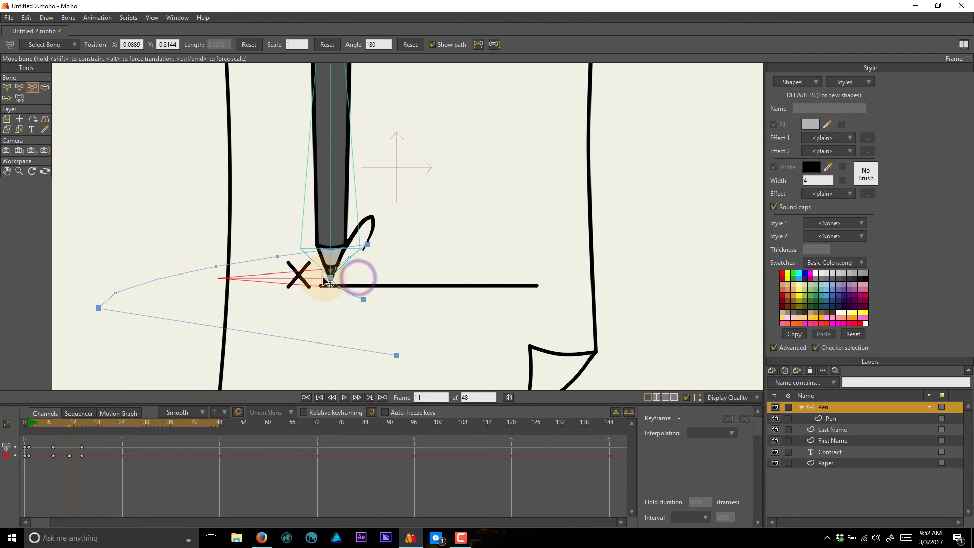
{"action": "mouse_move", "coordinate": [43, 425]}
{"action": "left_mouse_down"}
{"action": "mouse_move", "coordinate": [87, 433]}
{"action": "mouse_move", "coordinate": [79, 441]}
{"action": "left_mouse_up"}
{"action": "left_click_drag", "start_coordinate": [350, 300], "coordinate": [339, 320]}
Key the pen tip along the rest of the First Name stroke at frames 16, 21 and 24, finishing at about X 0.04, Y -0.36.
{"action": "left_click", "coordinate": [82, 431]}
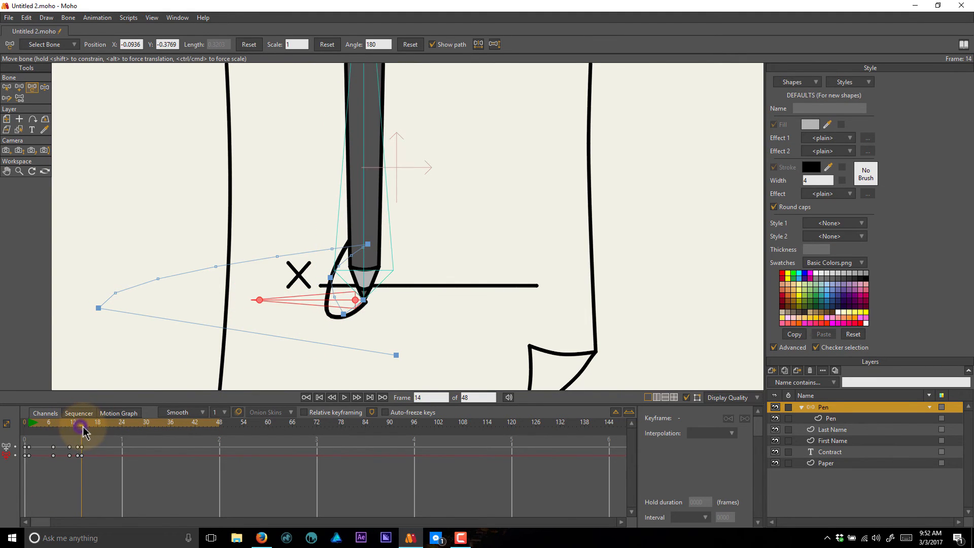
{"action": "left_click", "coordinate": [366, 289]}
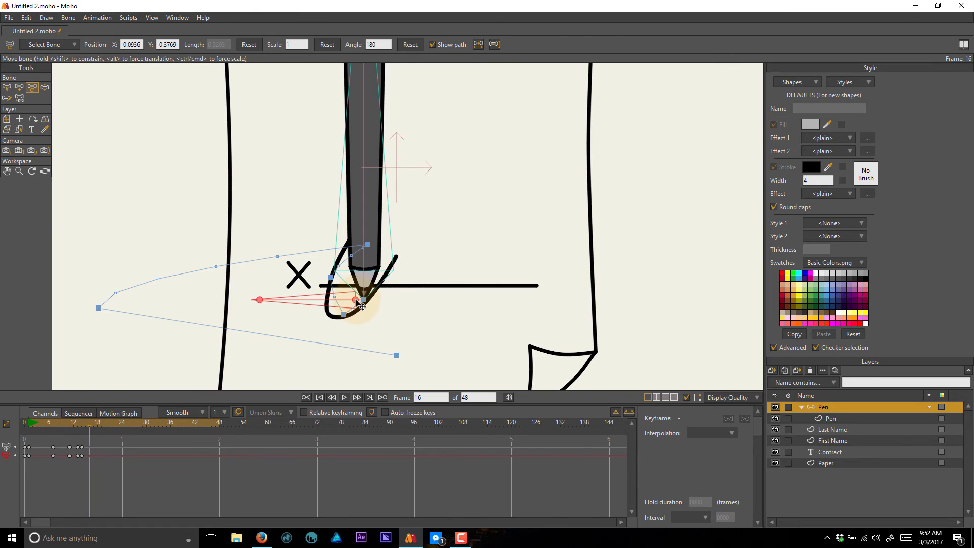
{"action": "left_click_drag", "start_coordinate": [360, 304], "coordinate": [397, 255]}
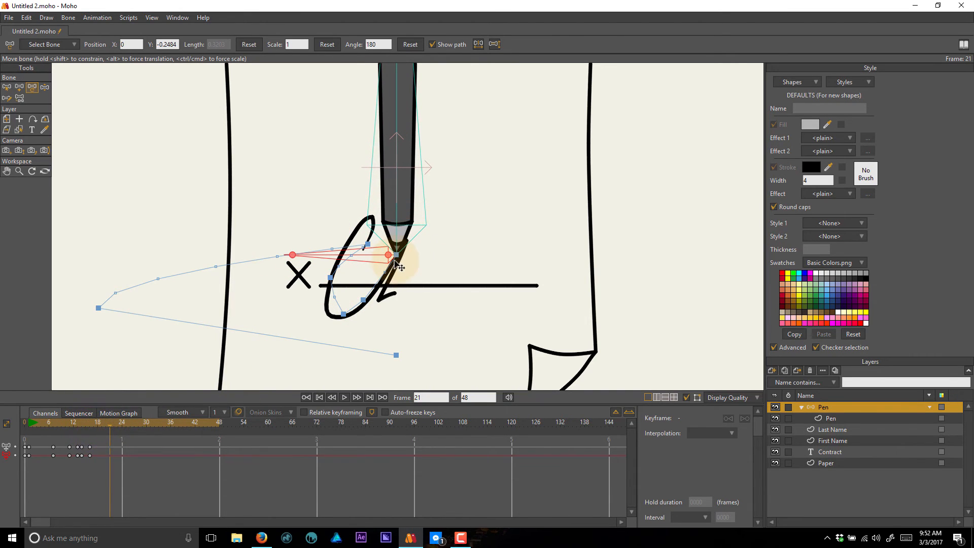
{"action": "left_click_drag", "start_coordinate": [397, 263], "coordinate": [381, 294]}
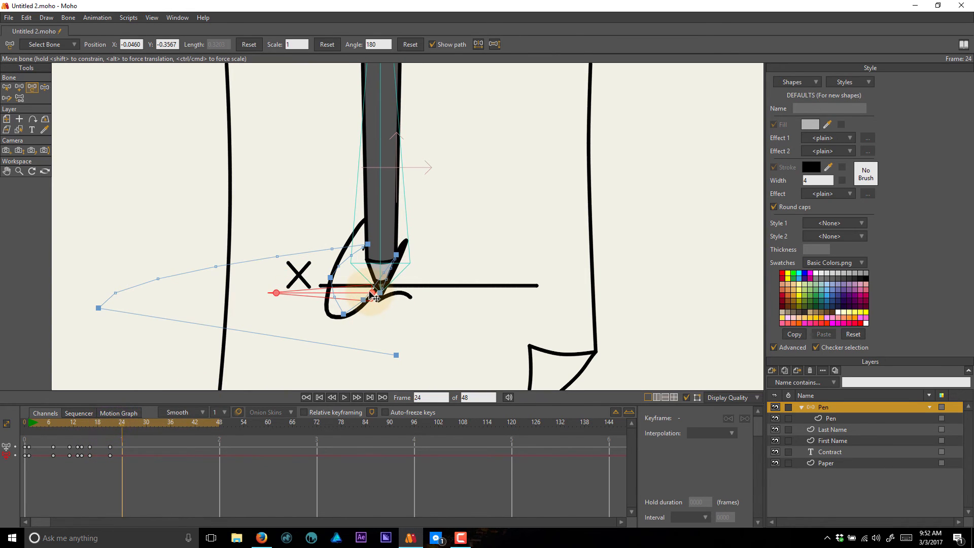
{"action": "left_click_drag", "start_coordinate": [380, 301], "coordinate": [411, 300]}
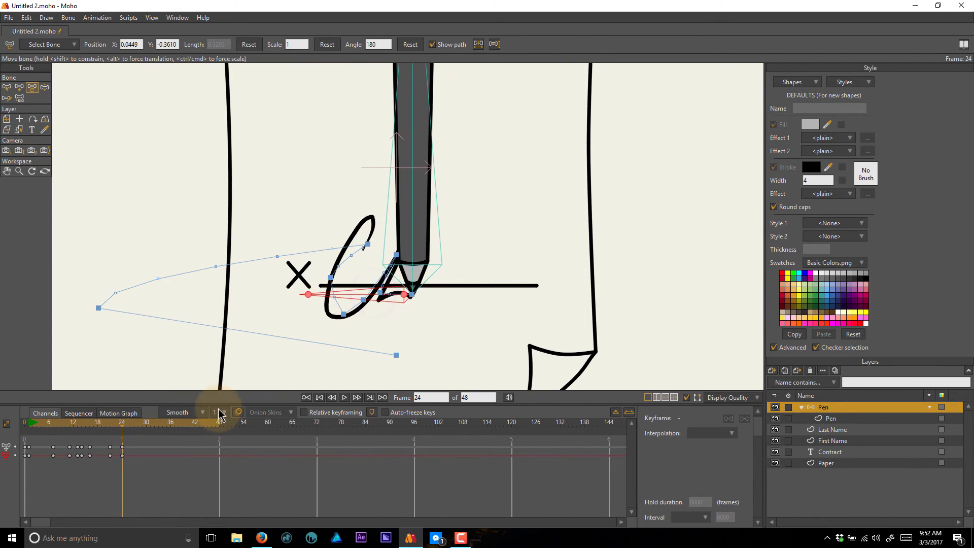
Move the pen tip onto the beginning of the Last Name stroke with keys at frames 27 and 29.
{"action": "mouse_move", "coordinate": [119, 427]}
{"action": "left_mouse_down"}
{"action": "mouse_move", "coordinate": [98, 429]}
{"action": "mouse_move", "coordinate": [121, 431]}
{"action": "left_mouse_up"}
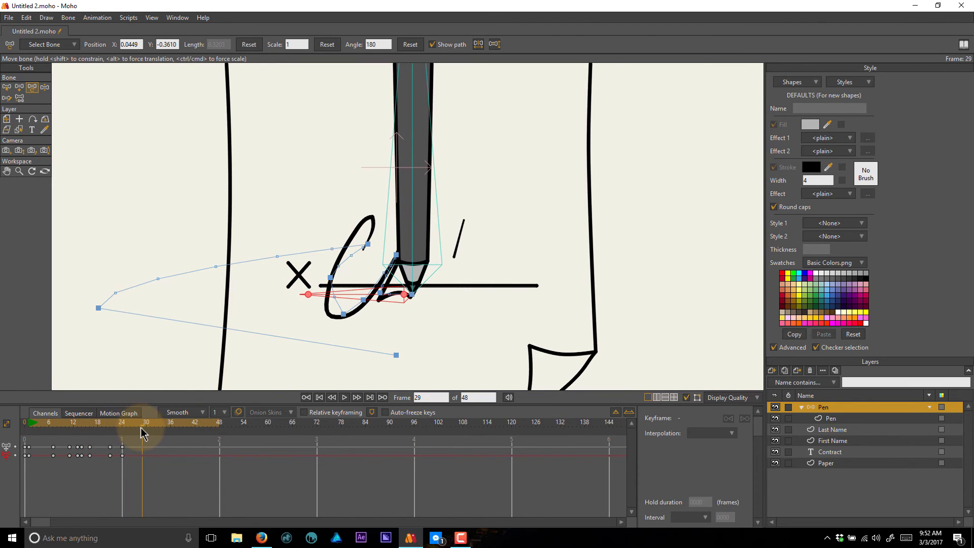
{"action": "left_click_drag", "start_coordinate": [133, 427], "coordinate": [142, 424]}
{"action": "left_click_drag", "start_coordinate": [403, 295], "coordinate": [451, 229]}
{"action": "left_click", "coordinate": [136, 425]}
{"action": "left_click_drag", "start_coordinate": [136, 425], "coordinate": [155, 423]}
Key the pen tip along the Last Name's first downstroke and upstroke at frames 31, 32 and 34.
{"action": "left_click", "coordinate": [152, 425]}
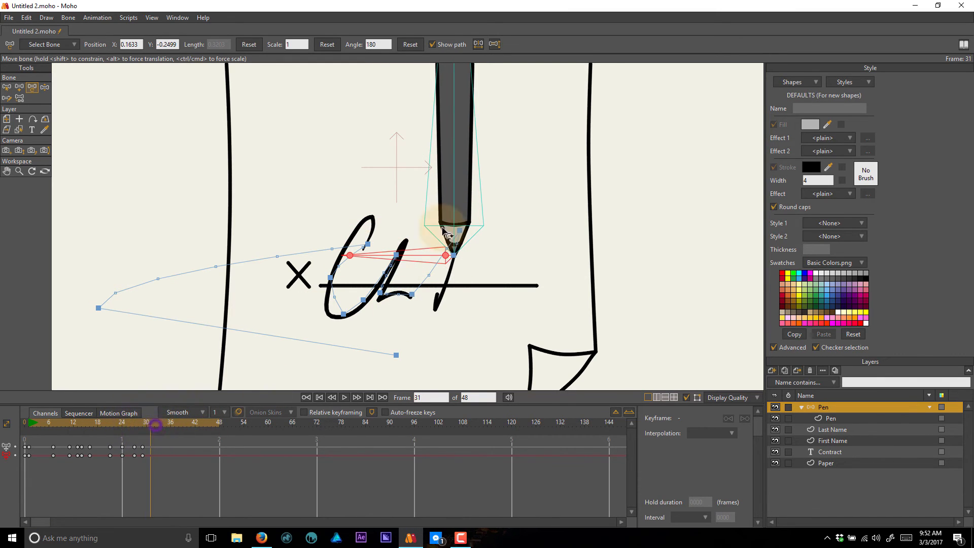
{"action": "mouse_move", "coordinate": [446, 218]}
{"action": "left_mouse_down"}
{"action": "mouse_move", "coordinate": [428, 348]}
{"action": "mouse_move", "coordinate": [439, 305]}
{"action": "mouse_move", "coordinate": [496, 218]}
{"action": "left_mouse_up"}
{"action": "left_click", "coordinate": [160, 426]}
{"action": "left_click", "coordinate": [155, 425]}
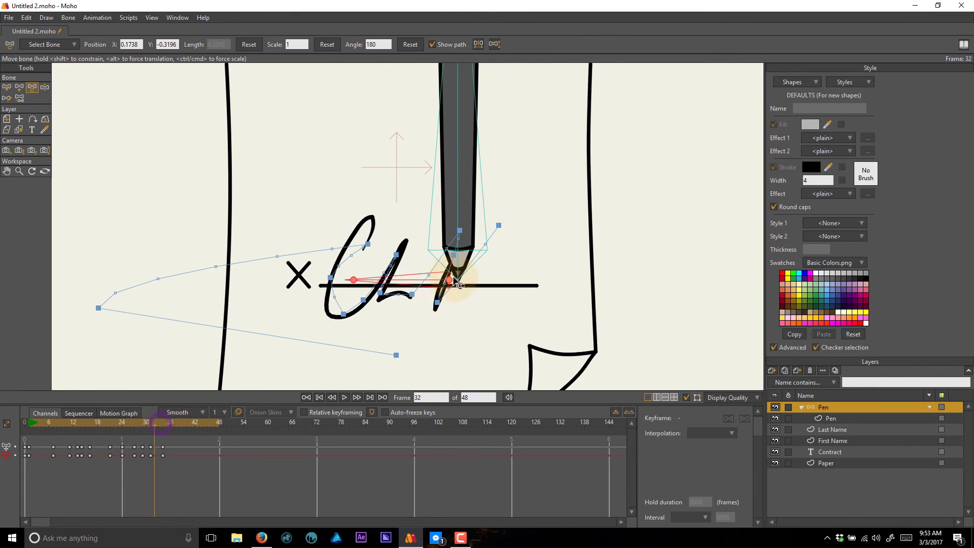
{"action": "left_click_drag", "start_coordinate": [449, 278], "coordinate": [470, 225]}
Key the pen tip down the Last Name's long loop and back up to the signature line at frames 36, 37 and 39.
{"action": "left_click_drag", "start_coordinate": [159, 424], "coordinate": [170, 425]}
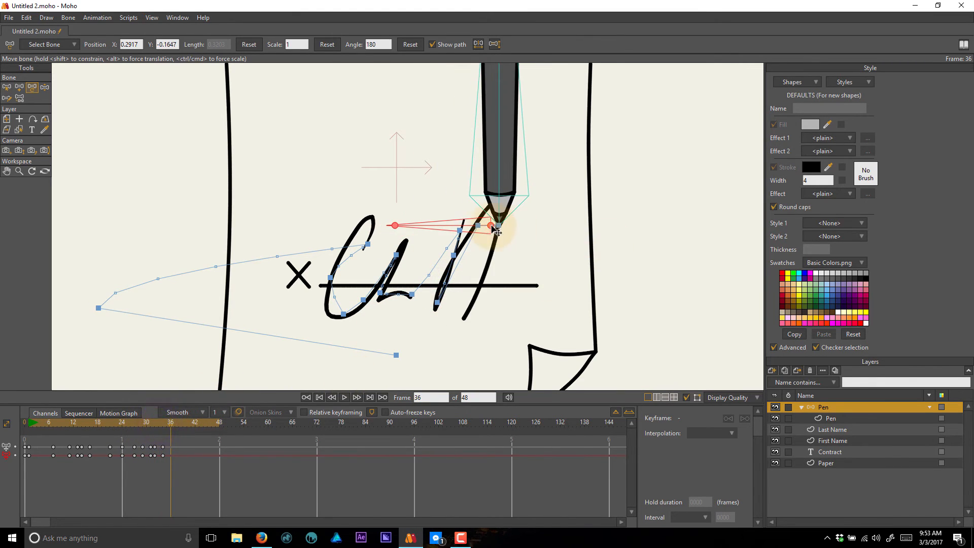
{"action": "mouse_move", "coordinate": [499, 223]}
{"action": "left_mouse_down"}
{"action": "mouse_move", "coordinate": [457, 317]}
{"action": "mouse_move", "coordinate": [481, 290]}
{"action": "left_mouse_up"}
{"action": "left_click", "coordinate": [183, 425]}
{"action": "left_click_drag", "start_coordinate": [185, 427], "coordinate": [175, 427]}
{"action": "left_click_drag", "start_coordinate": [460, 312], "coordinate": [434, 343]}
Refine the Last Name's lower loop at frame 38 and key the pen tip along its ending tail at frames 40 and 41.
{"action": "left_click", "coordinate": [179, 425]}
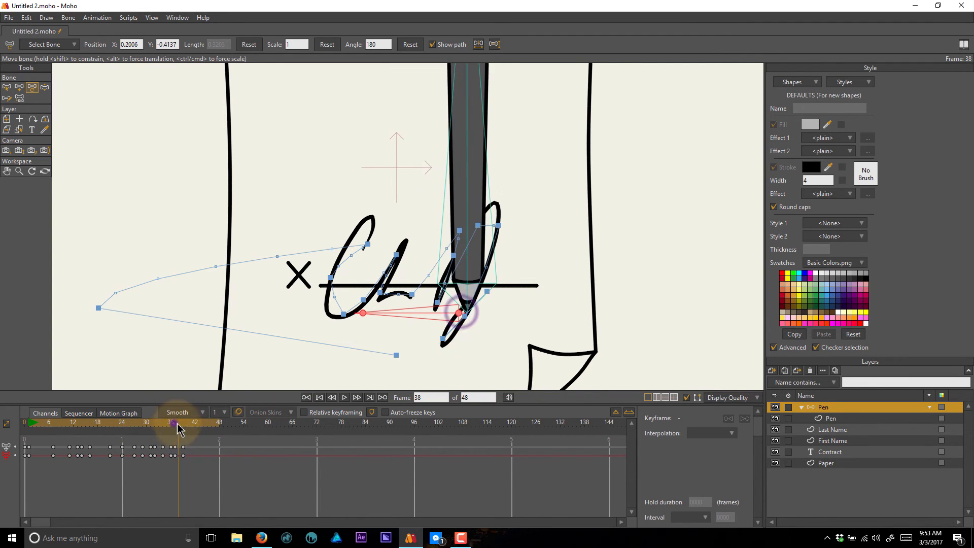
{"action": "left_click", "coordinate": [191, 425]}
{"action": "mouse_move", "coordinate": [490, 289]}
{"action": "left_mouse_down"}
{"action": "mouse_move", "coordinate": [531, 300]}
{"action": "mouse_move", "coordinate": [506, 294]}
{"action": "left_mouse_up"}
{"action": "left_click", "coordinate": [189, 427]}
Move the pen off the contract's right side at frame 48, to about X 0.82, Y -0.21.
{"action": "left_click_drag", "start_coordinate": [189, 427], "coordinate": [221, 423]}
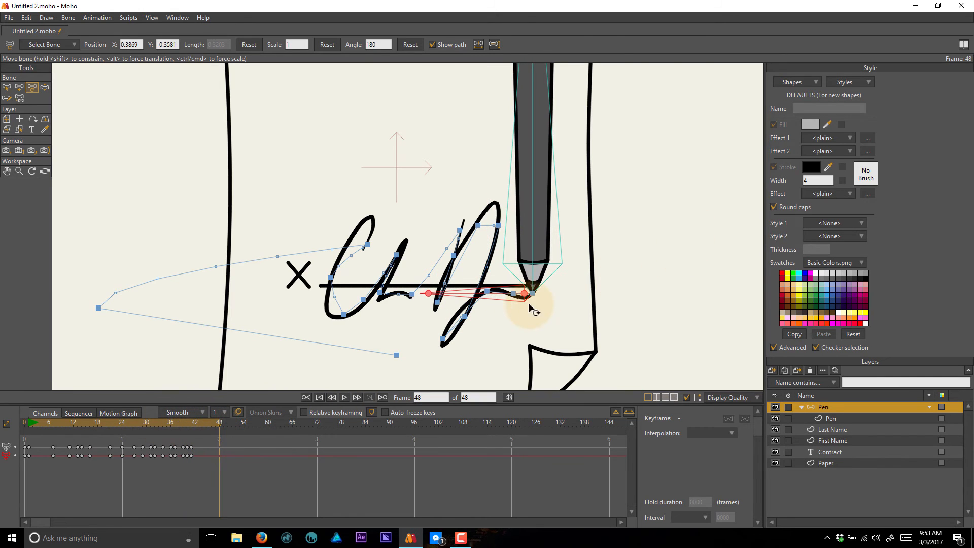
{"action": "left_click_drag", "start_coordinate": [530, 299], "coordinate": [679, 229]}
{"action": "scroll", "coordinate": [446, 272], "scroll_direction": "down", "scroll_amount": 2}
{"action": "scroll", "coordinate": [453, 274], "scroll_direction": "down", "scroll_amount": 4}
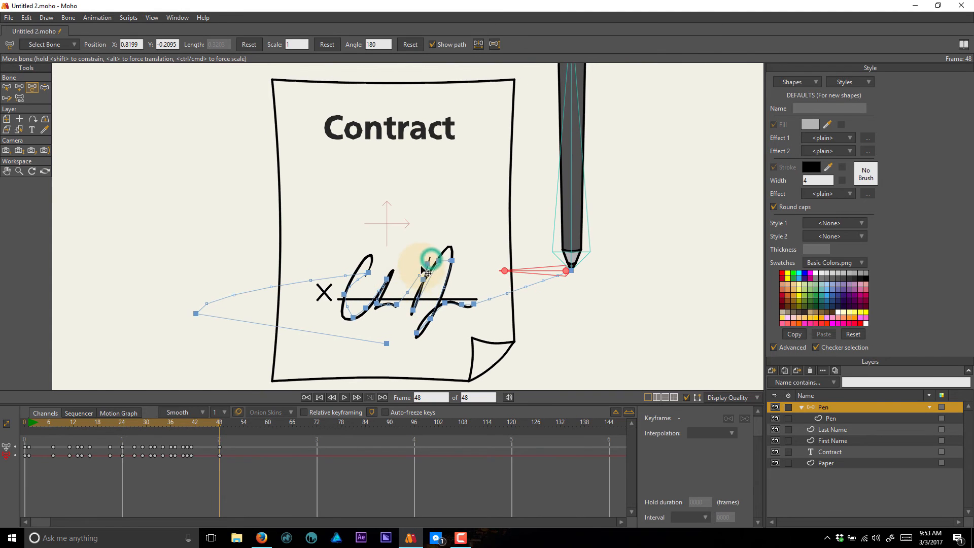
Play the full signing animation with the construction overlays and motion path hidden.
{"action": "key", "text": "space"}
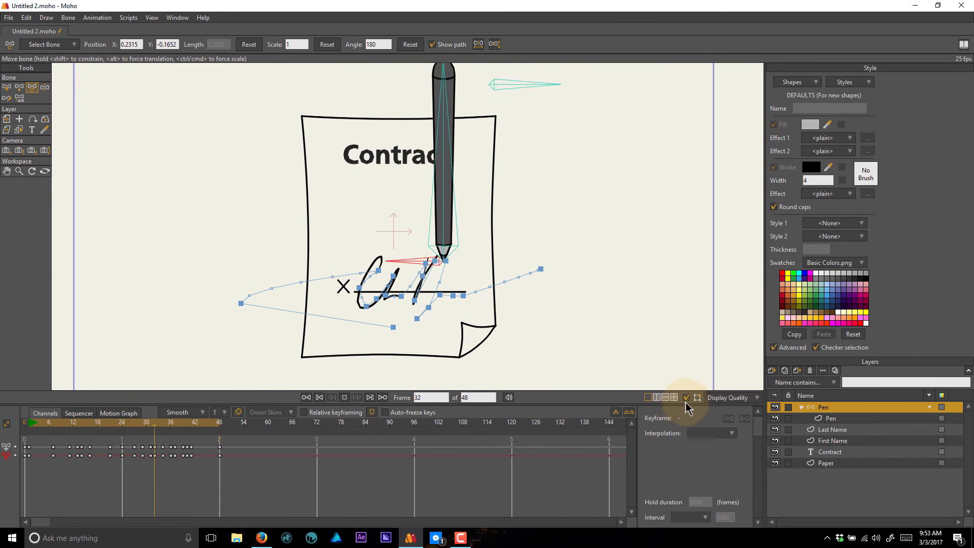
{"action": "left_click", "coordinate": [686, 397]}
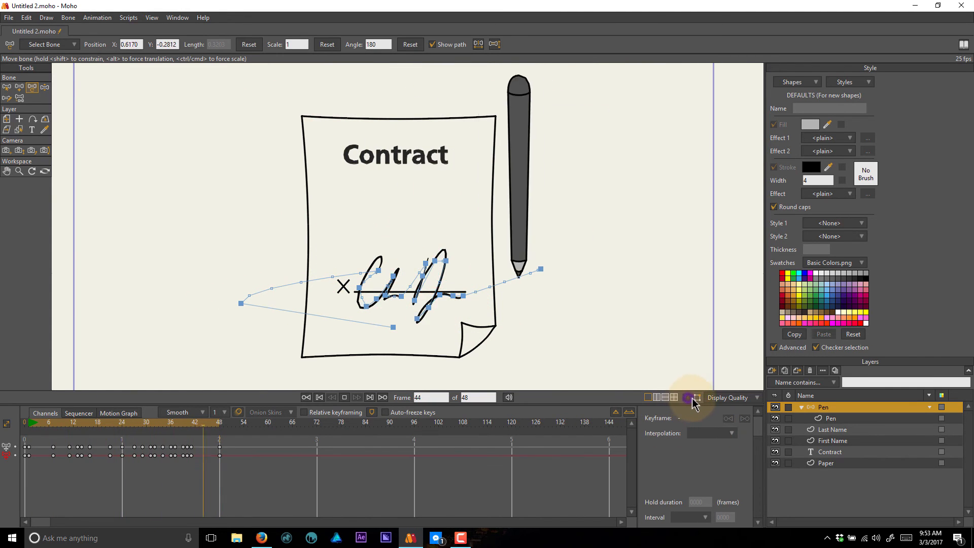
{"action": "left_click", "coordinate": [824, 419]}
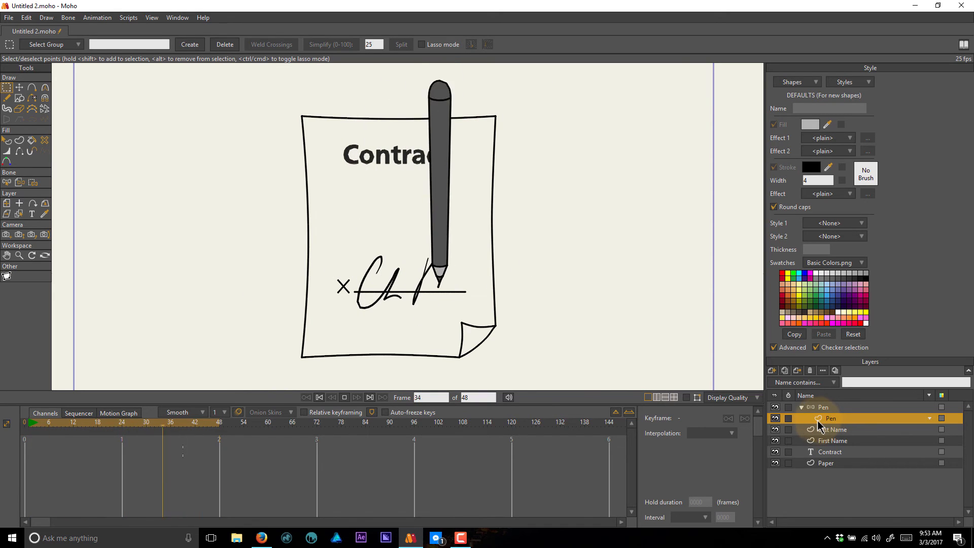
Select the Pen bone layer and tilt the pen's body bone slightly to the right at frame 7.
{"action": "left_click_drag", "start_coordinate": [139, 423], "coordinate": [49, 429]}
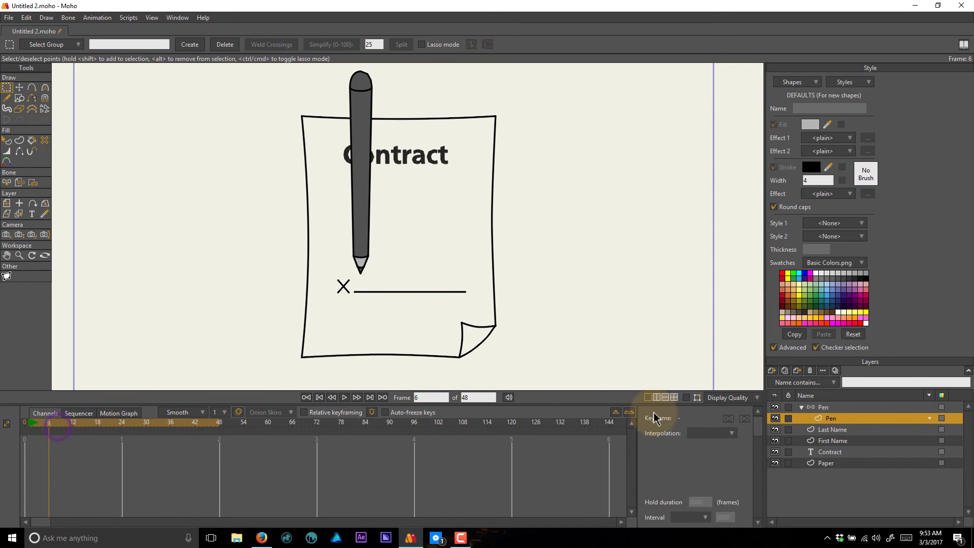
{"action": "left_click", "coordinate": [824, 408]}
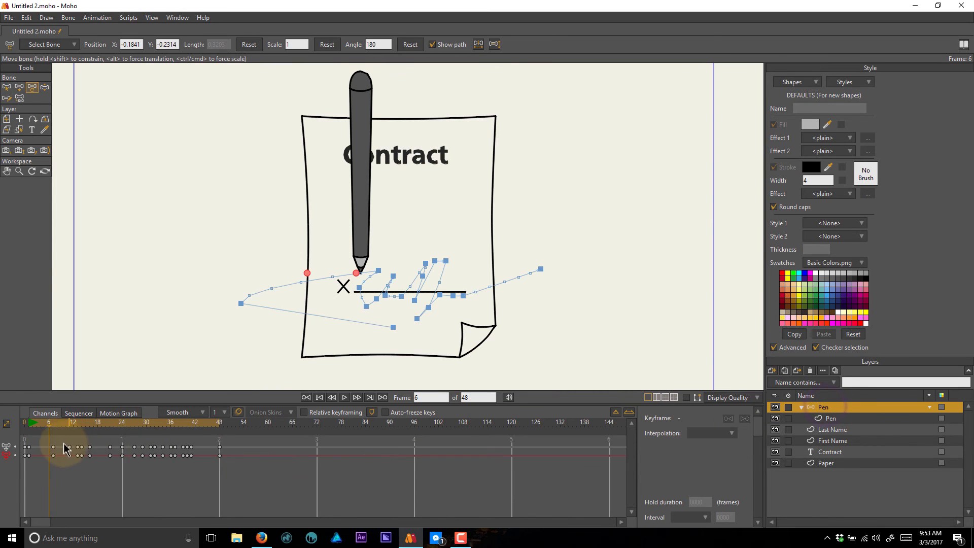
{"action": "left_click_drag", "start_coordinate": [51, 428], "coordinate": [53, 427]}
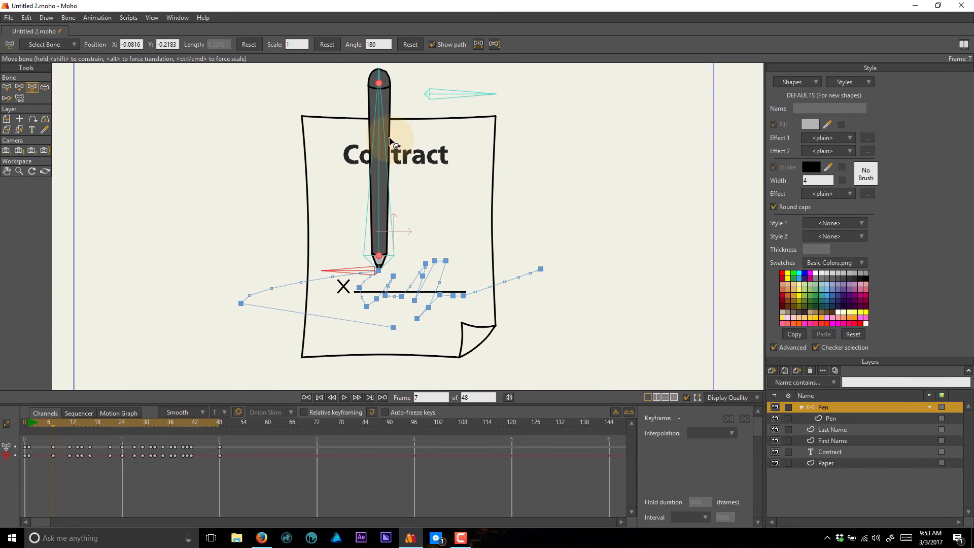
{"action": "mouse_move", "coordinate": [390, 142]}
{"action": "left_mouse_down"}
{"action": "mouse_move", "coordinate": [398, 148]}
{"action": "mouse_move", "coordinate": [385, 130]}
{"action": "mouse_move", "coordinate": [401, 145]}
{"action": "left_mouse_up"}
{"action": "left_click", "coordinate": [109, 375]}
{"action": "left_click_drag", "start_coordinate": [53, 425], "coordinate": [41, 431]}
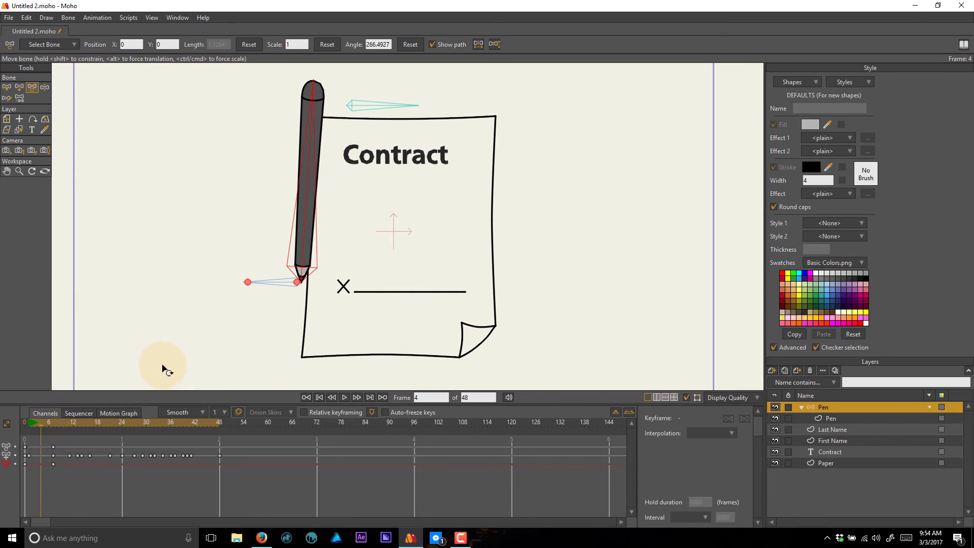
Key the pen body's rotation leaning left at frame 12 and leaning right at frame 17.
{"action": "left_click_drag", "start_coordinate": [56, 431], "coordinate": [73, 426]}
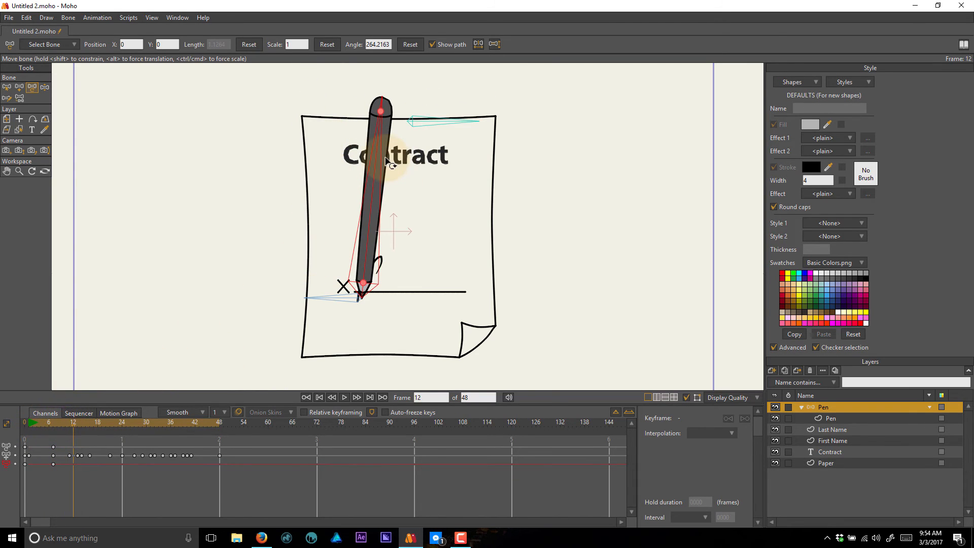
{"action": "left_click_drag", "start_coordinate": [380, 155], "coordinate": [348, 156]}
{"action": "left_click_drag", "start_coordinate": [75, 422], "coordinate": [94, 426]}
{"action": "left_click_drag", "start_coordinate": [382, 174], "coordinate": [412, 178]}
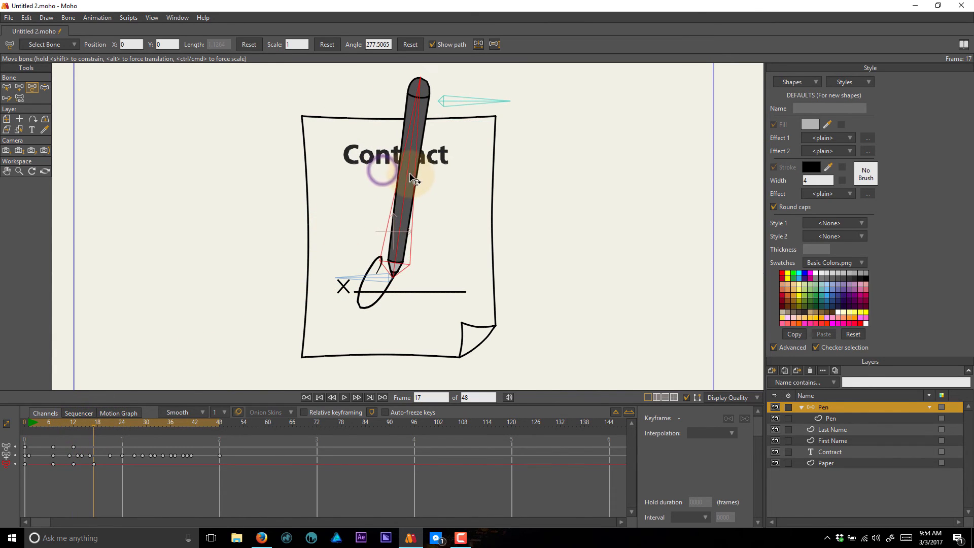
Adjust the pen body's tilt at frame 22 and key it leaning left at frame 27, about 283.5 degrees.
{"action": "left_click_drag", "start_coordinate": [104, 426], "coordinate": [113, 425]}
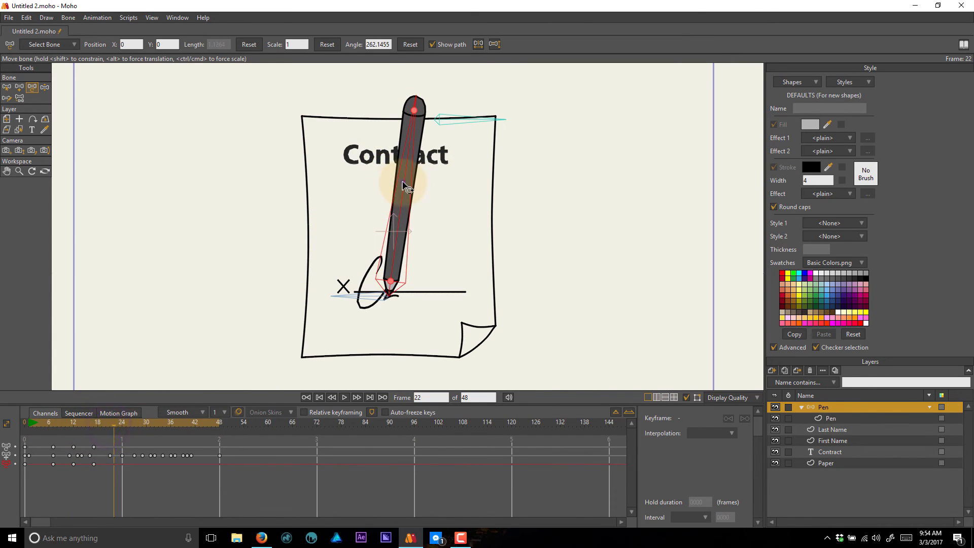
{"action": "left_click_drag", "start_coordinate": [406, 187], "coordinate": [404, 178]}
{"action": "left_click_drag", "start_coordinate": [124, 424], "coordinate": [134, 425]}
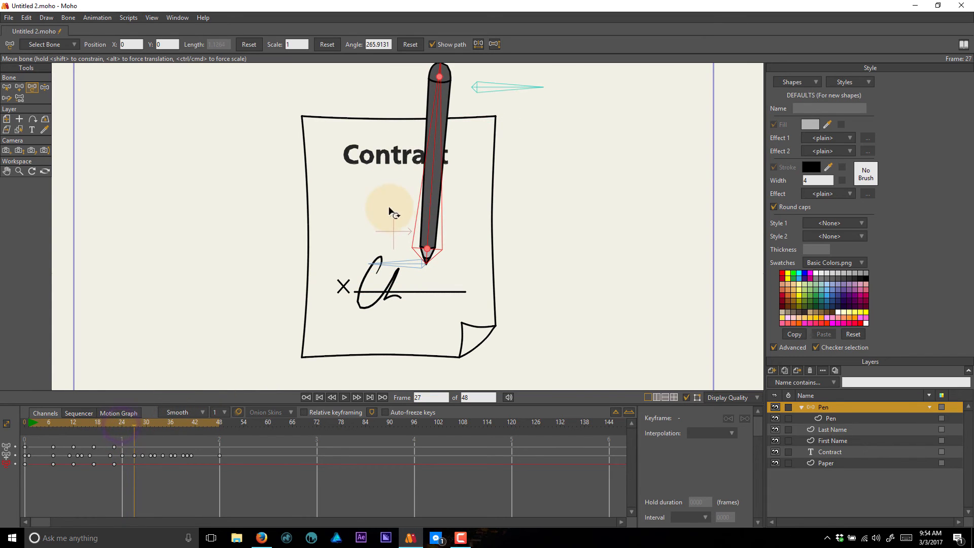
{"action": "left_click_drag", "start_coordinate": [447, 197], "coordinate": [408, 195]}
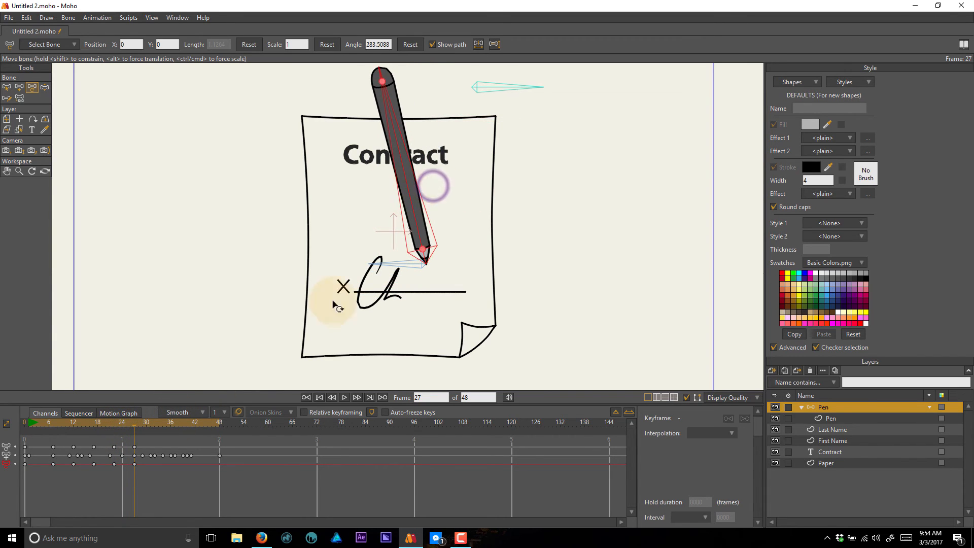
Key the pen body leaning right at frame 32 and nearly upright at frame 37, about 268.9 degrees.
{"action": "left_click", "coordinate": [139, 425]}
{"action": "left_click_drag", "start_coordinate": [146, 431], "coordinate": [155, 428]}
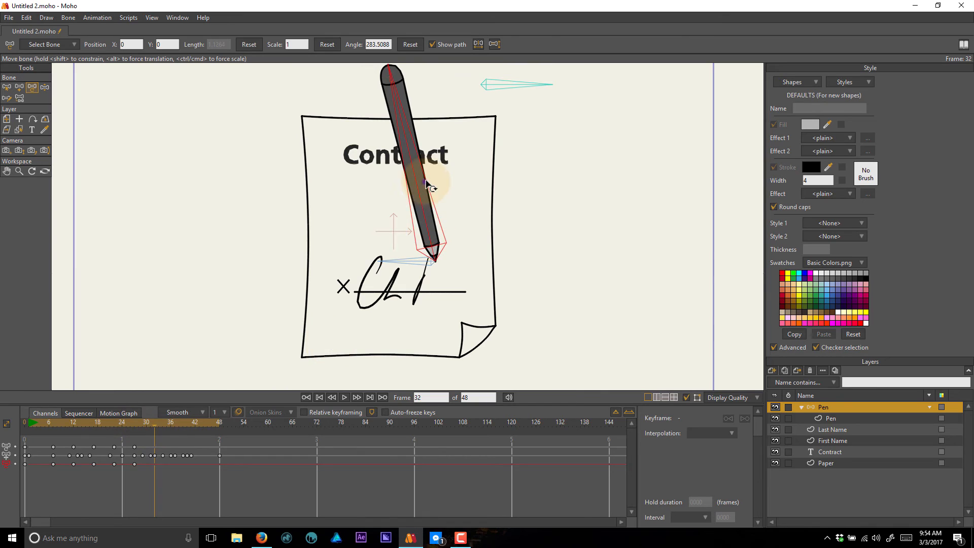
{"action": "left_click_drag", "start_coordinate": [429, 186], "coordinate": [437, 184]}
{"action": "left_click_drag", "start_coordinate": [163, 428], "coordinate": [175, 430]}
{"action": "left_click_drag", "start_coordinate": [428, 237], "coordinate": [424, 213]}
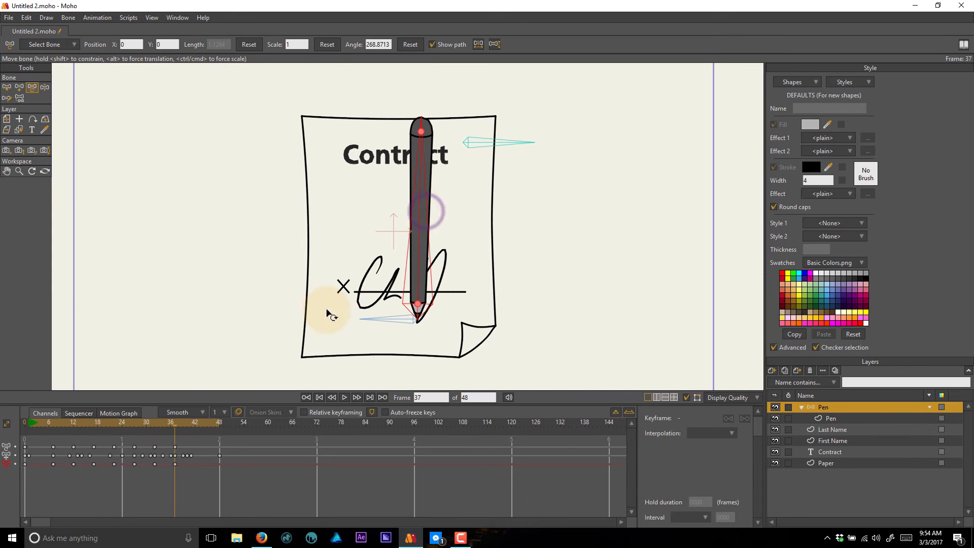
Tilt the pen body right to about 261.4 degrees at frame 41 and swing it slightly back at frame 45.
{"action": "left_click", "coordinate": [179, 431]}
{"action": "left_click_drag", "start_coordinate": [179, 430], "coordinate": [193, 432]}
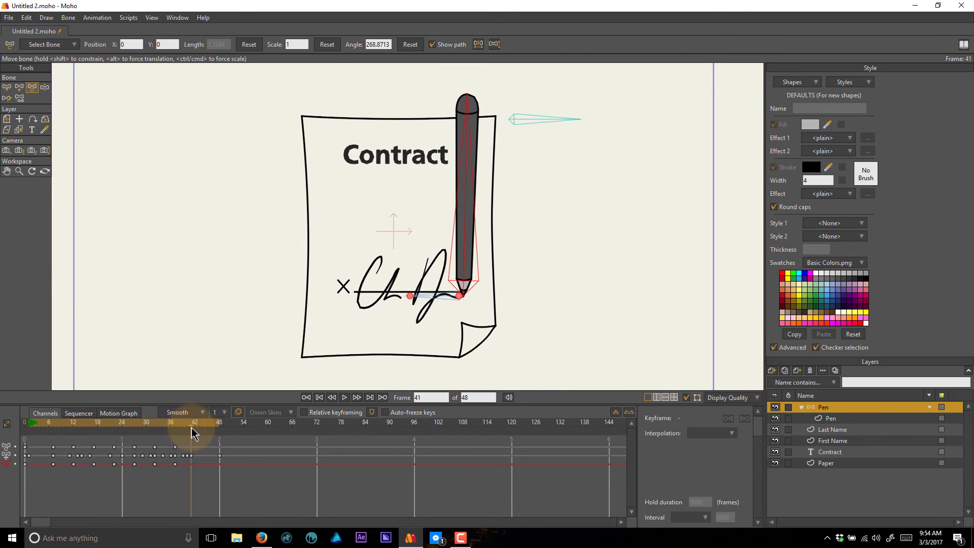
{"action": "left_click_drag", "start_coordinate": [463, 153], "coordinate": [504, 152]}
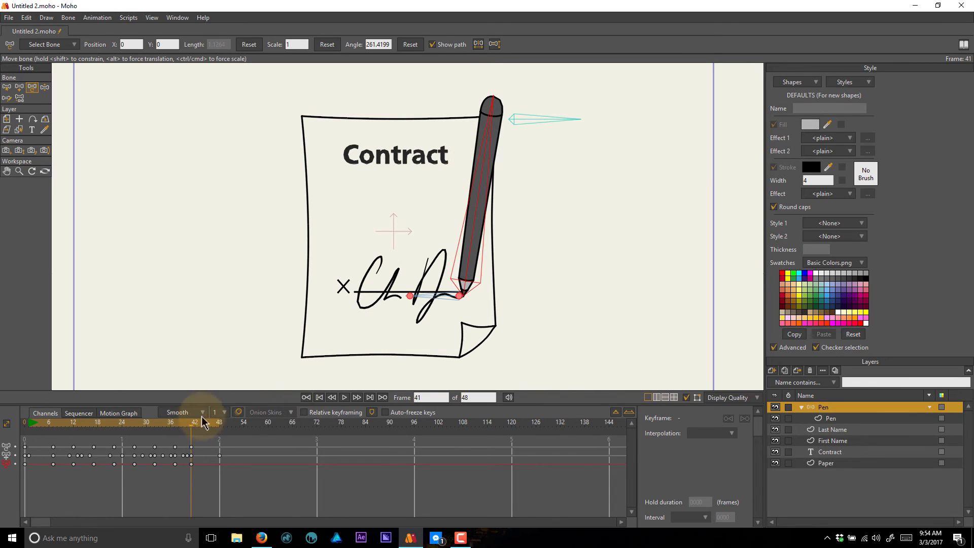
{"action": "left_click_drag", "start_coordinate": [196, 430], "coordinate": [211, 433]}
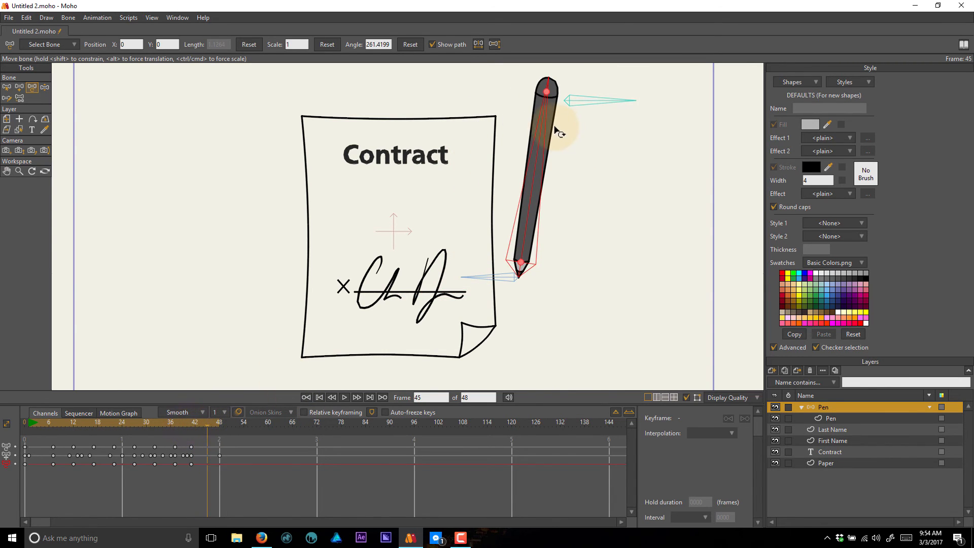
{"action": "left_click_drag", "start_coordinate": [554, 124], "coordinate": [543, 120]}
Play the animation to check the pen's tilting motion.
{"action": "left_click_drag", "start_coordinate": [50, 424], "coordinate": [38, 426]}
{"action": "key", "text": "space"}
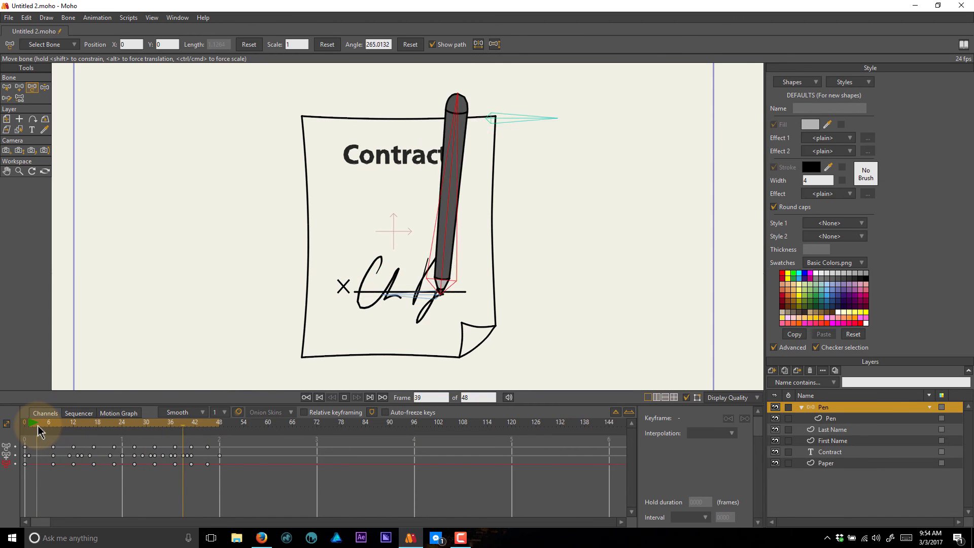
{"action": "key", "text": "space"}
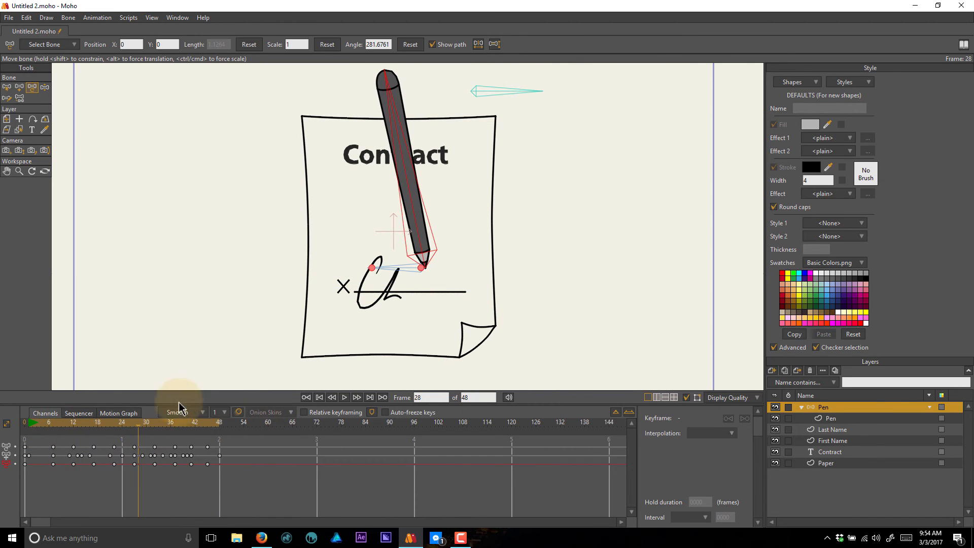
Key the Perspective bone at frame 5 and rotate it downward at frame 10 to enlarge the pen's upper end.
{"action": "left_click", "coordinate": [49, 424]}
{"action": "left_click_drag", "start_coordinate": [48, 426], "coordinate": [45, 426]}
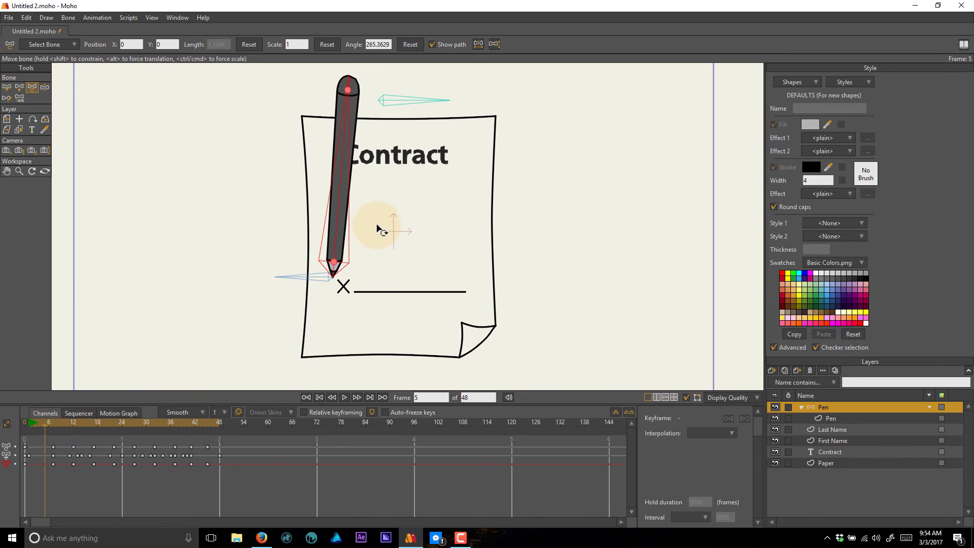
{"action": "key", "text": "z"}
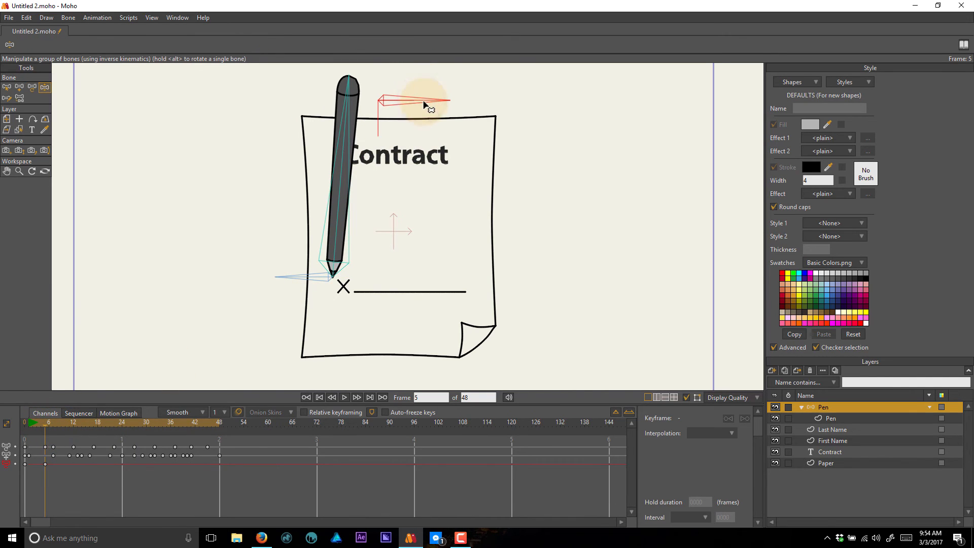
{"action": "left_click_drag", "start_coordinate": [53, 424], "coordinate": [65, 426]}
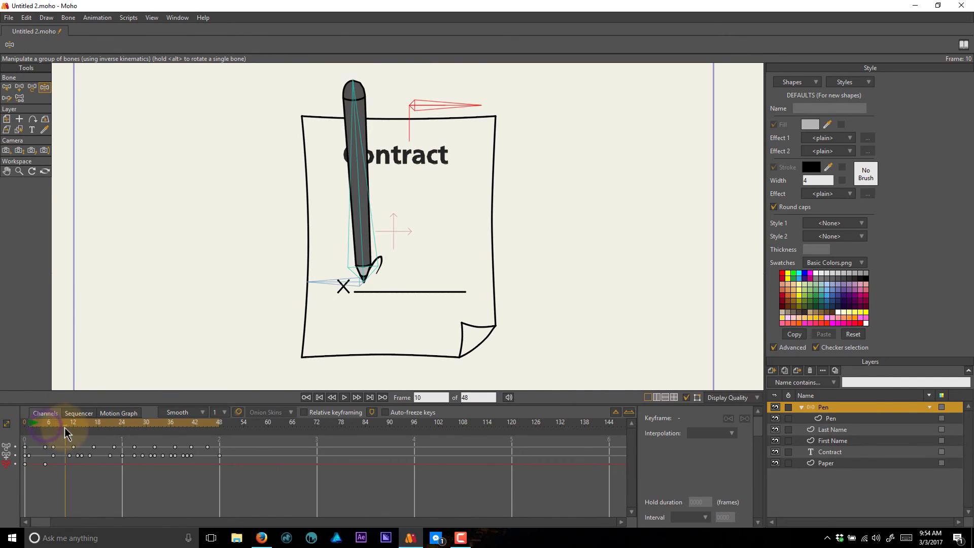
{"action": "left_click_drag", "start_coordinate": [463, 109], "coordinate": [461, 131]}
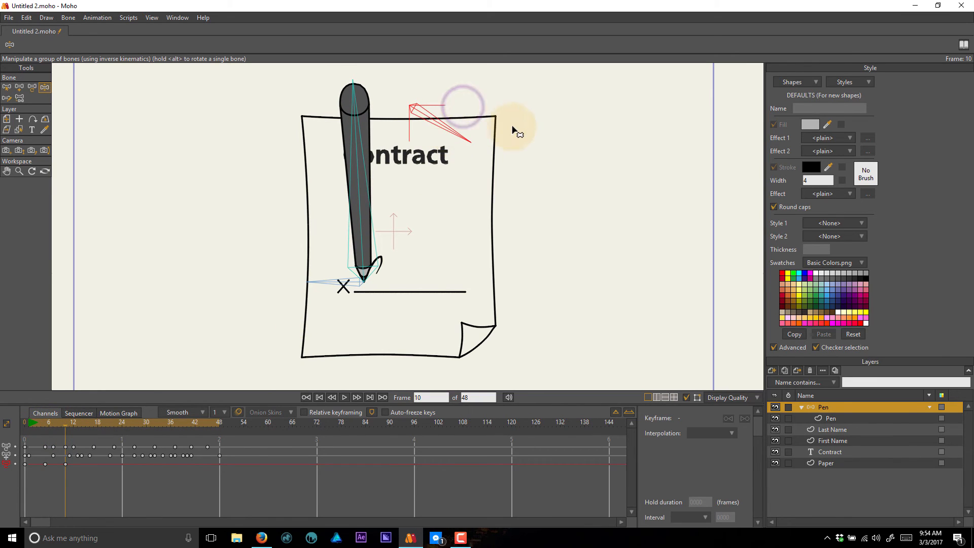
Vary the pen's perspective by raising the Perspective bone at frame 15, lowering it at frame 22 and raising it at frame 28.
{"action": "left_click_drag", "start_coordinate": [67, 430], "coordinate": [89, 432]}
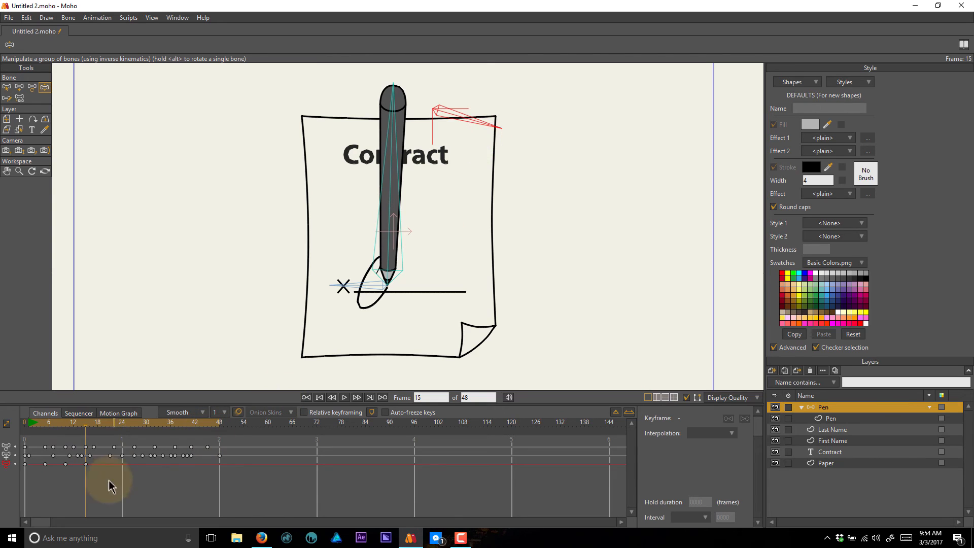
{"action": "left_click_drag", "start_coordinate": [94, 426], "coordinate": [114, 424]}
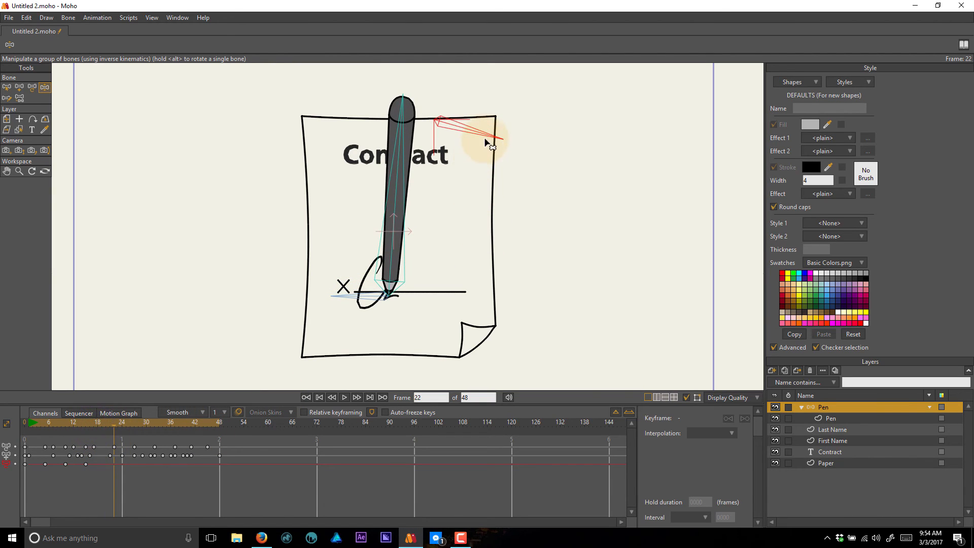
{"action": "left_click_drag", "start_coordinate": [485, 142], "coordinate": [472, 180]}
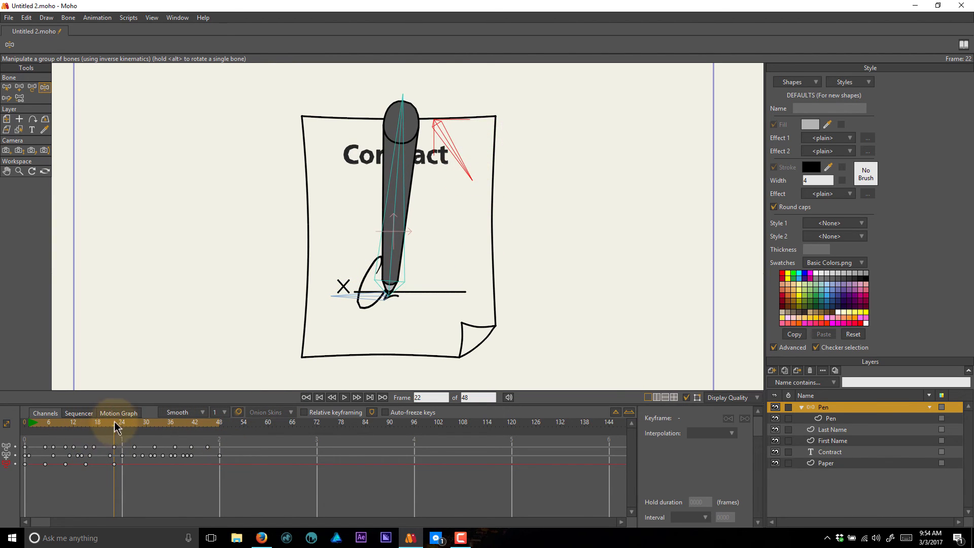
{"action": "left_click_drag", "start_coordinate": [115, 428], "coordinate": [138, 424]}
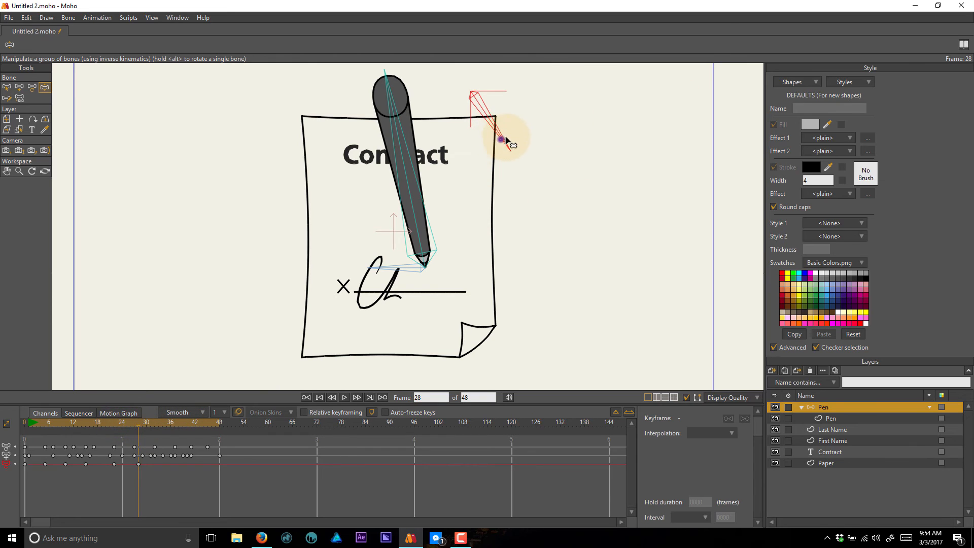
{"action": "left_click_drag", "start_coordinate": [506, 137], "coordinate": [529, 111]}
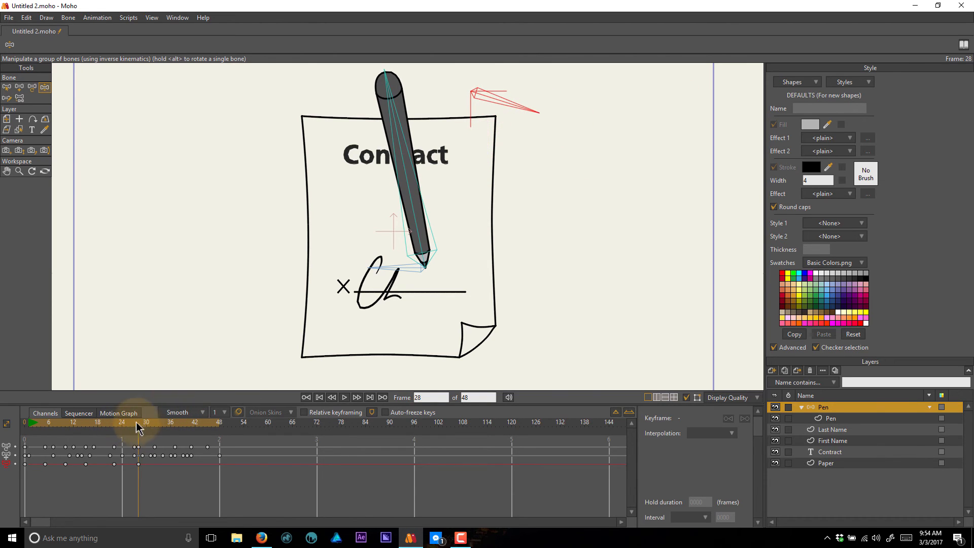
Rotate the Perspective bone downward at frame 32 and back up at frame 38.
{"action": "left_click_drag", "start_coordinate": [137, 424], "coordinate": [154, 424]}
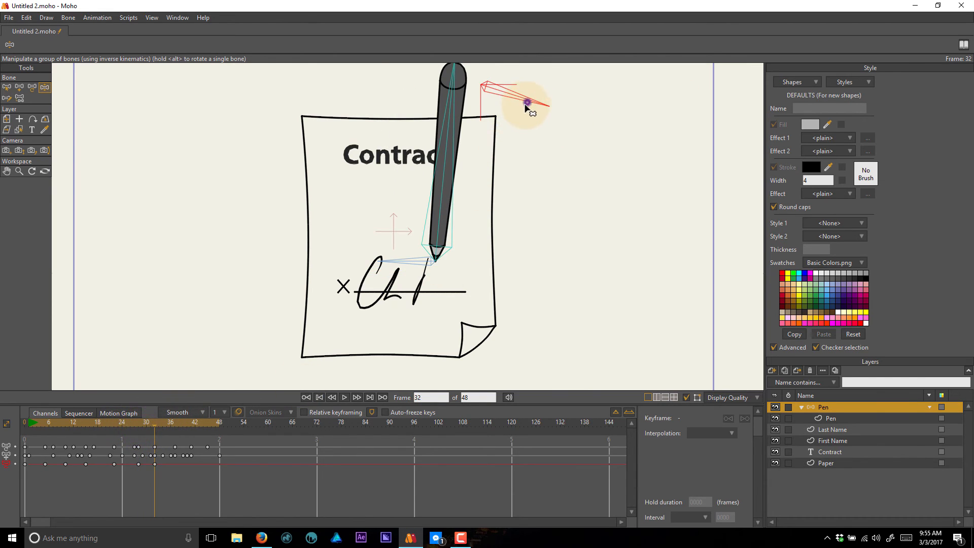
{"action": "left_click_drag", "start_coordinate": [527, 104], "coordinate": [515, 135]}
{"action": "left_click_drag", "start_coordinate": [157, 424], "coordinate": [181, 432]}
{"action": "left_click_drag", "start_coordinate": [500, 199], "coordinate": [540, 151]}
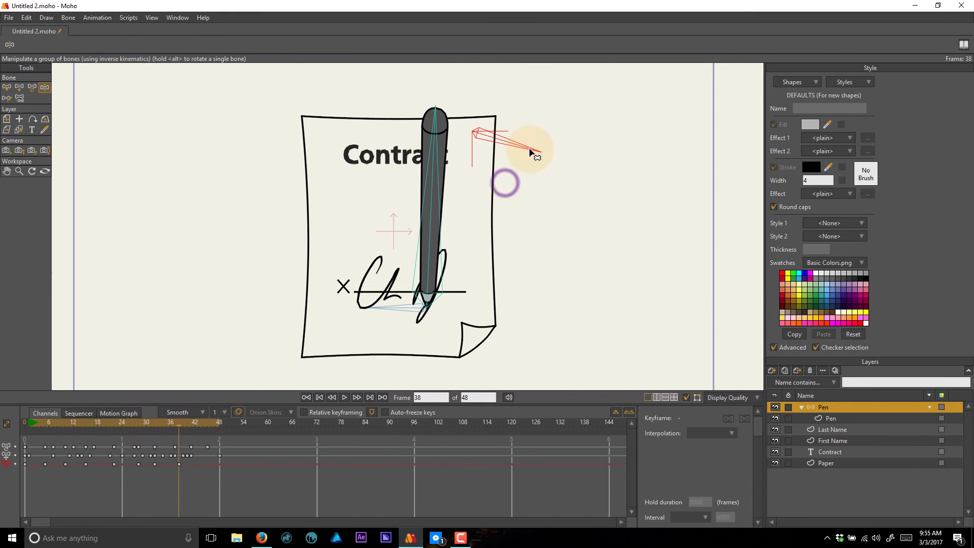
Level the Perspective bone at frame 43 and play the animation with the construction overlays hidden.
{"action": "left_click_drag", "start_coordinate": [181, 430], "coordinate": [199, 429]}
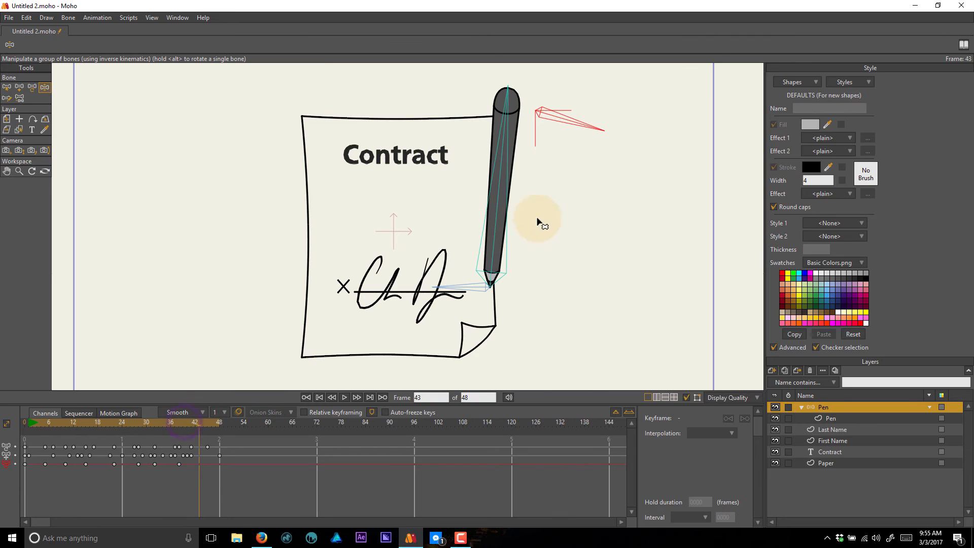
{"action": "left_click_drag", "start_coordinate": [596, 139], "coordinate": [611, 109]}
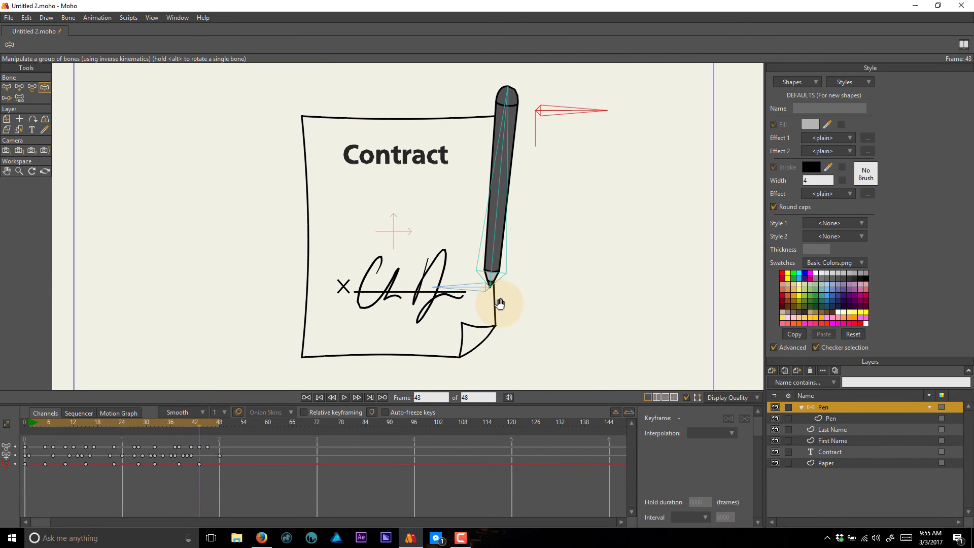
{"action": "key", "text": "space"}
{"action": "left_click", "coordinate": [687, 398]}
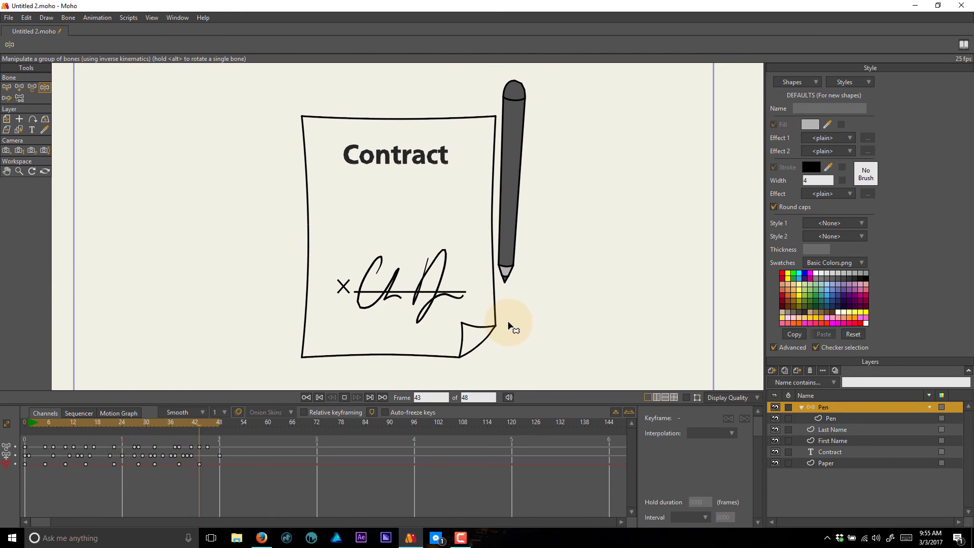
Show the overlays again and add Perspective bone rotation keys at frames 19, 7 and 25.
{"action": "left_click_drag", "start_coordinate": [77, 431], "coordinate": [104, 428]}
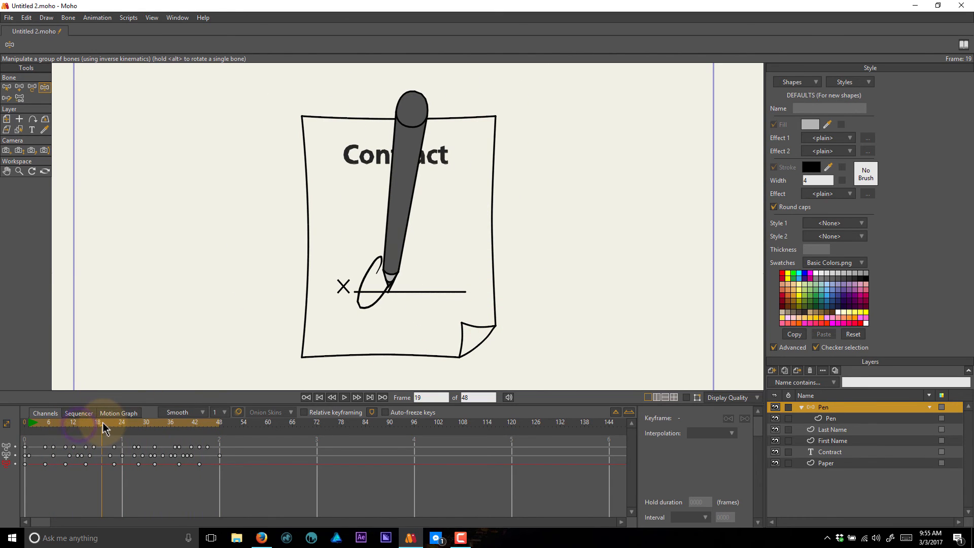
{"action": "left_click", "coordinate": [688, 398]}
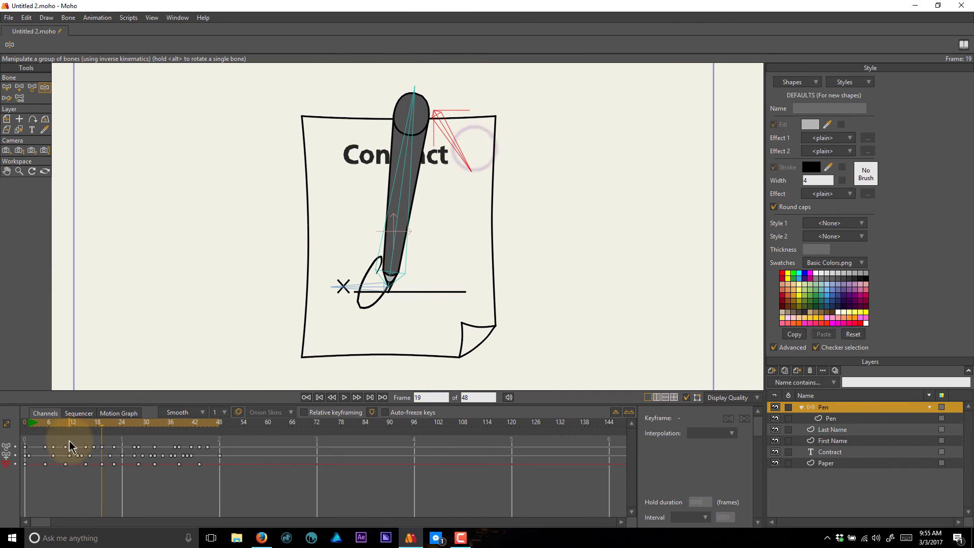
{"action": "left_click_drag", "start_coordinate": [77, 431], "coordinate": [53, 431]}
{"action": "left_click", "coordinate": [520, 175]}
{"action": "left_click_drag", "start_coordinate": [486, 105], "coordinate": [482, 129]}
{"action": "left_click", "coordinate": [126, 424]}
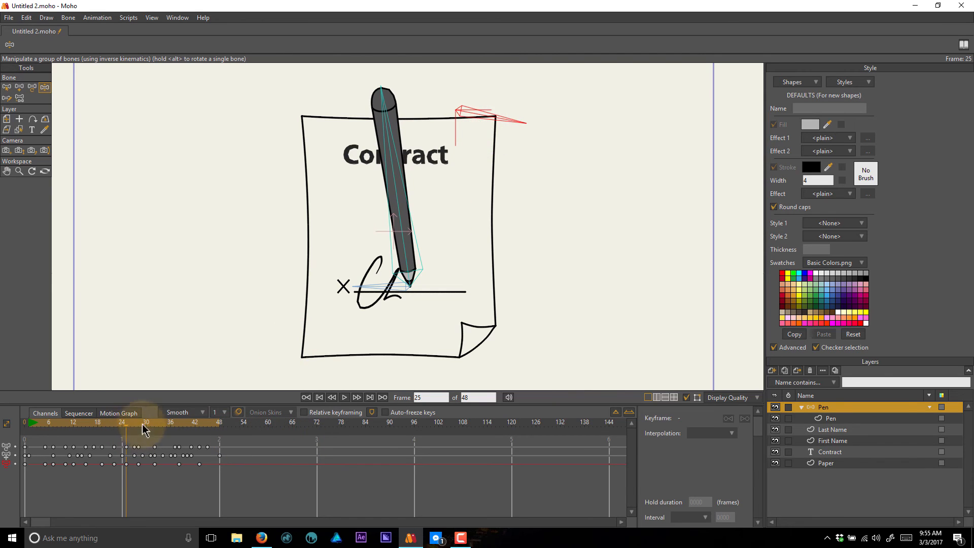
Tilt the pen bone B2 counterclockwise at frame 11 and move the new rotation key to frame 10.
{"action": "key", "text": "b"}
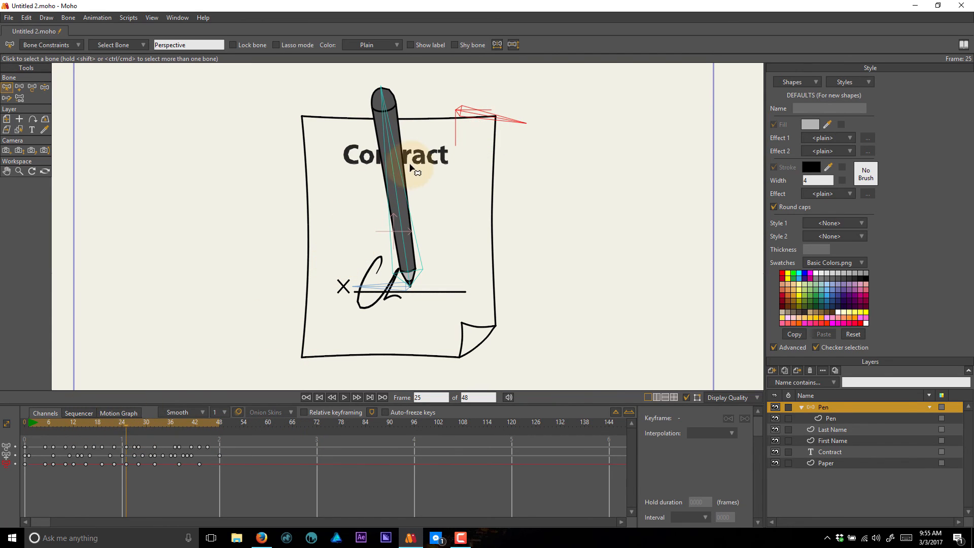
{"action": "mouse_move", "coordinate": [57, 424]}
{"action": "left_mouse_down"}
{"action": "mouse_move", "coordinate": [37, 424]}
{"action": "mouse_move", "coordinate": [69, 424]}
{"action": "left_mouse_up"}
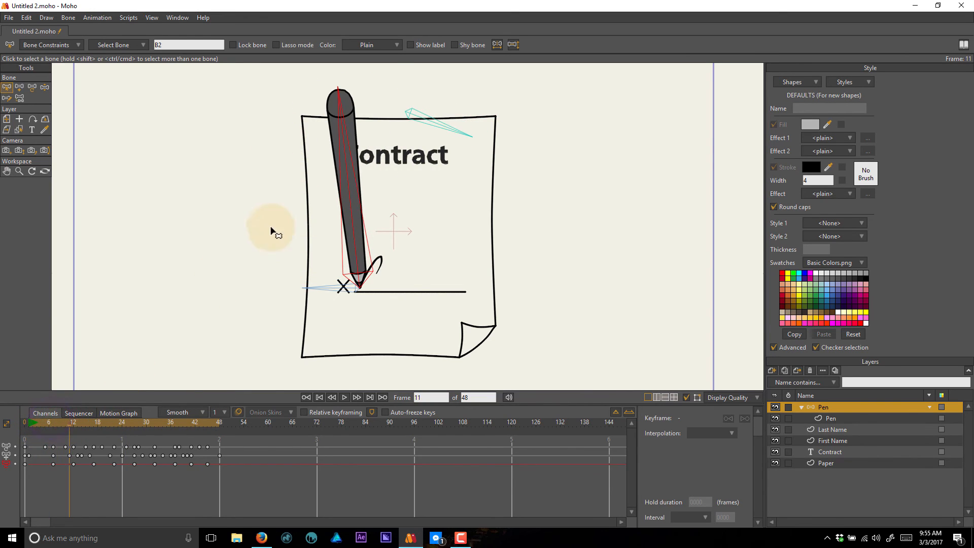
{"action": "key", "text": "z"}
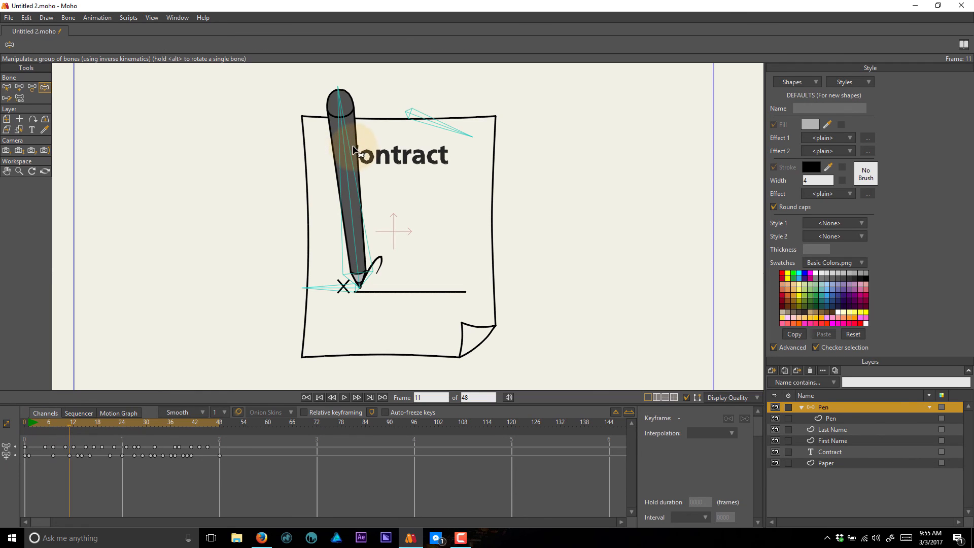
{"action": "left_click_drag", "start_coordinate": [343, 148], "coordinate": [328, 148]}
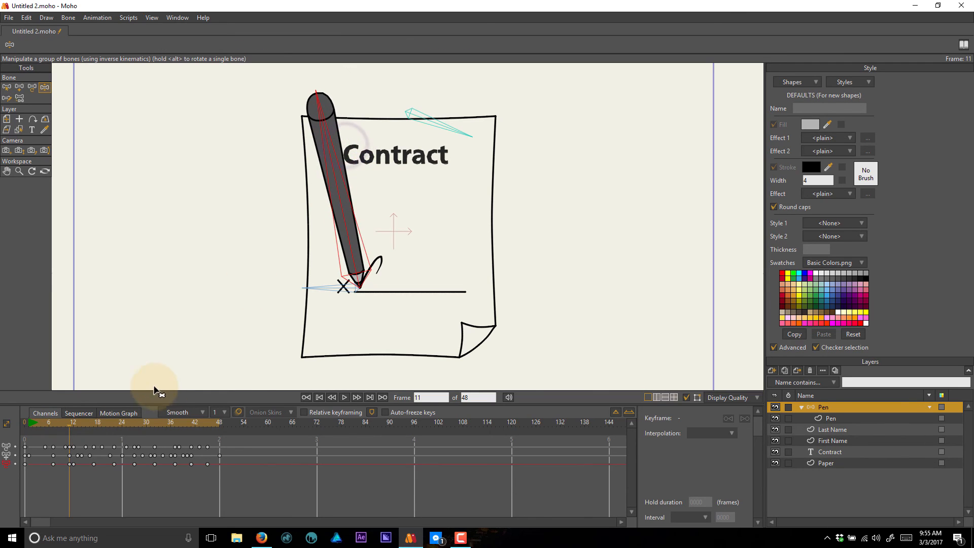
{"action": "left_click_drag", "start_coordinate": [70, 464], "coordinate": [65, 463]}
Rotate the pen bone clockwise at frame 15 and back counterclockwise at frame 20.
{"action": "left_click", "coordinate": [85, 424]}
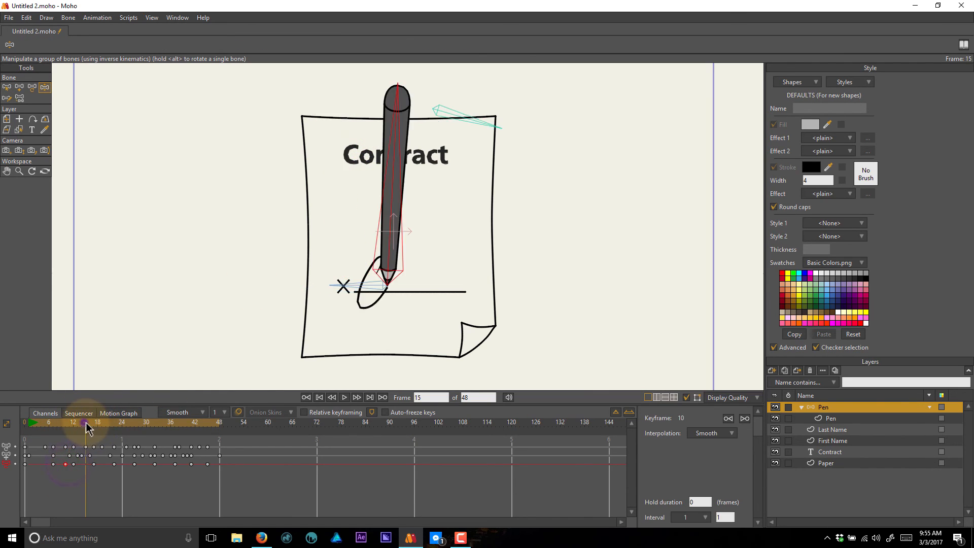
{"action": "left_click_drag", "start_coordinate": [397, 145], "coordinate": [406, 146]}
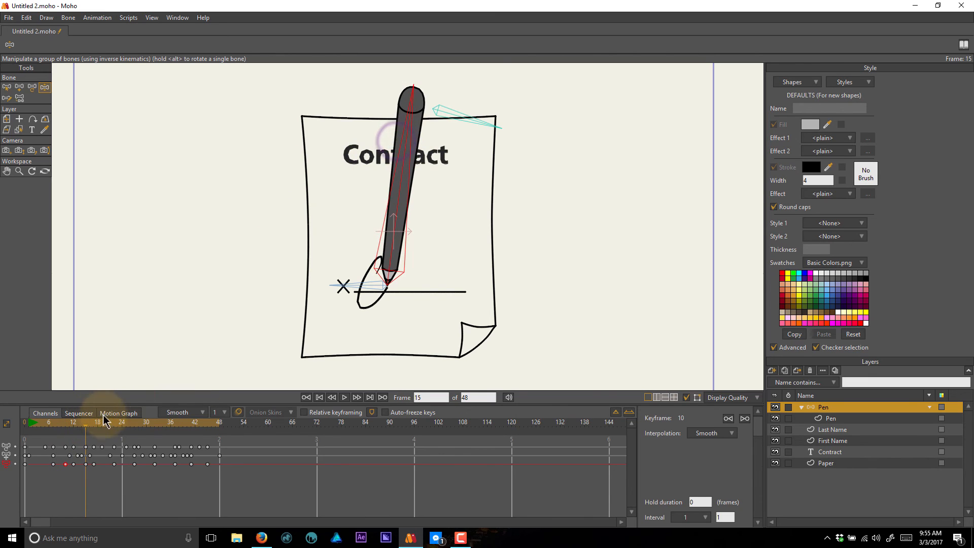
{"action": "left_click_drag", "start_coordinate": [409, 182], "coordinate": [393, 175]}
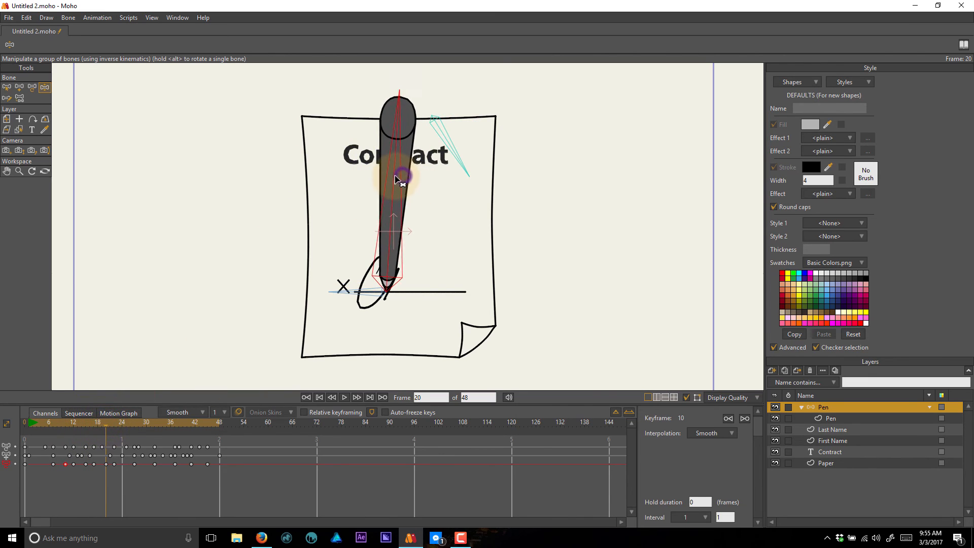
Rotate the pen bone clockwise at frame 25 and play the animation to check the pen's tilting.
{"action": "left_click", "coordinate": [124, 423]}
{"action": "left_click_drag", "start_coordinate": [124, 423], "coordinate": [129, 422]}
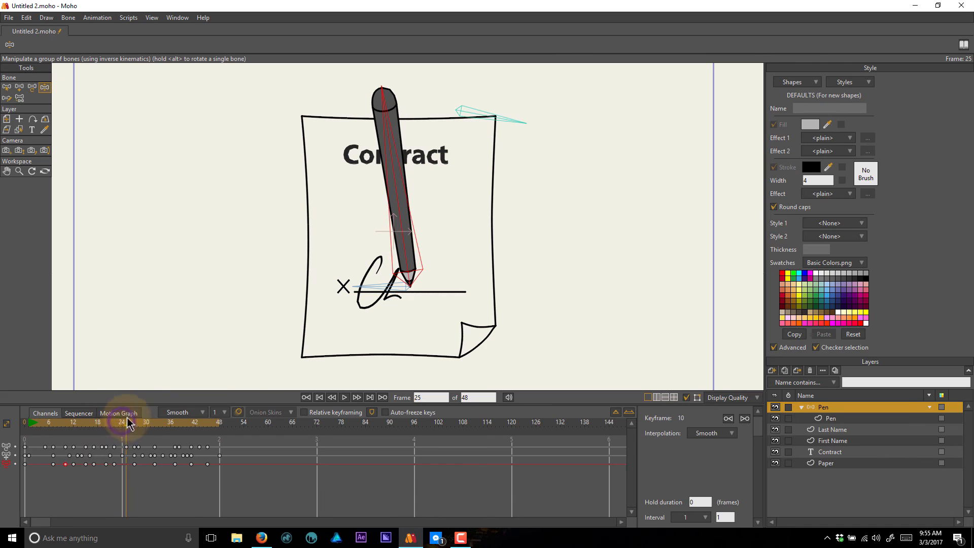
{"action": "left_click_drag", "start_coordinate": [394, 157], "coordinate": [422, 158]}
{"action": "left_click", "coordinate": [167, 422]}
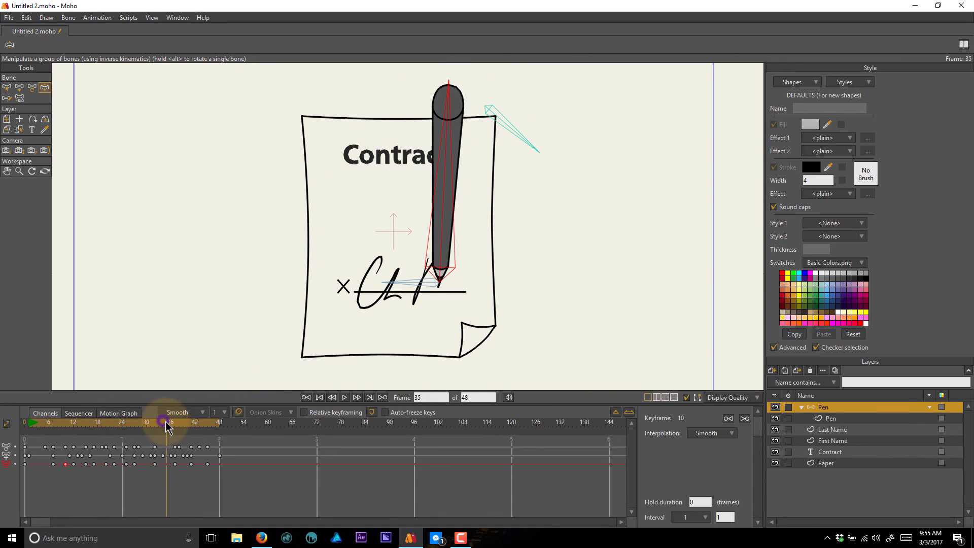
{"action": "key", "text": "space"}
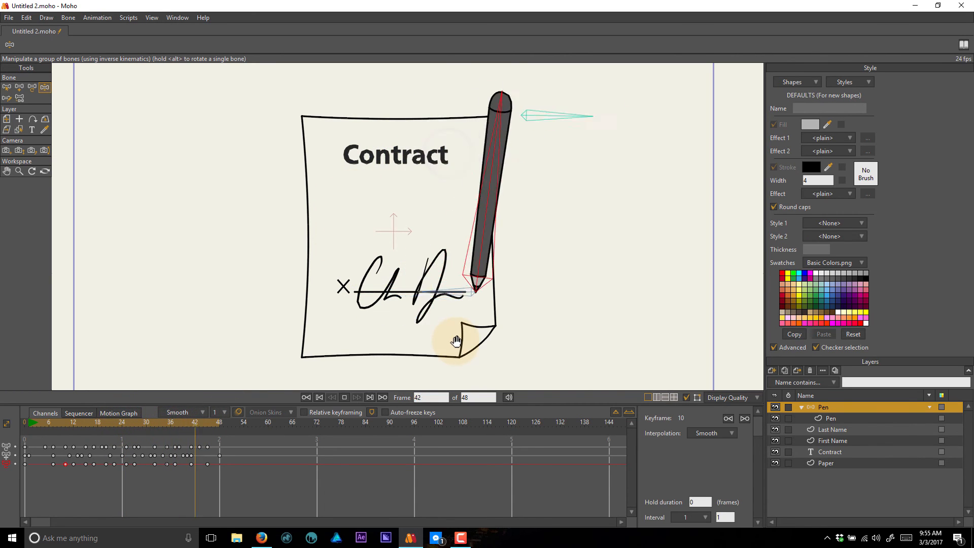
{"action": "left_click", "coordinate": [687, 397]}
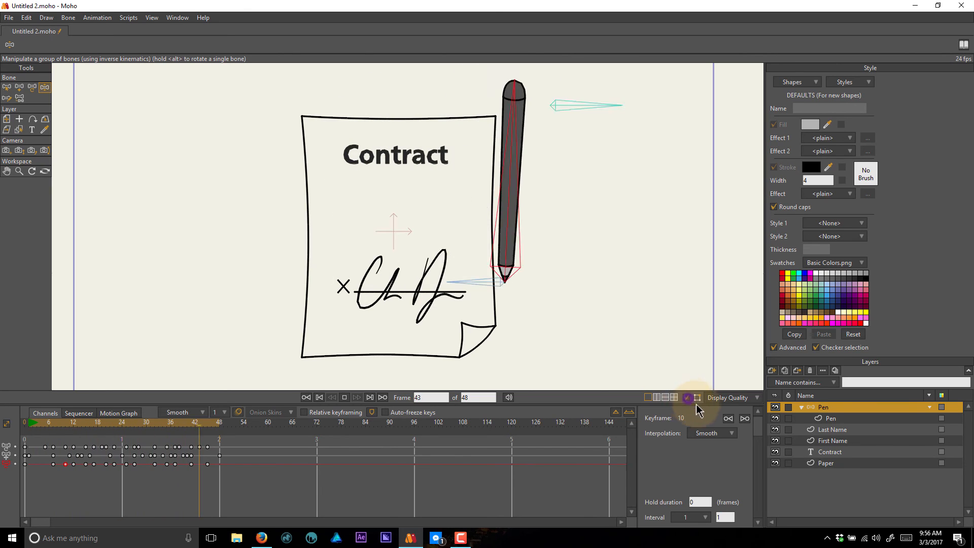
Put the Pen, Last Name, First Name, Contract and Paper layers into one group layer at frame 0 and collapse it.
{"action": "left_click_drag", "start_coordinate": [40, 426], "coordinate": [29, 429]}
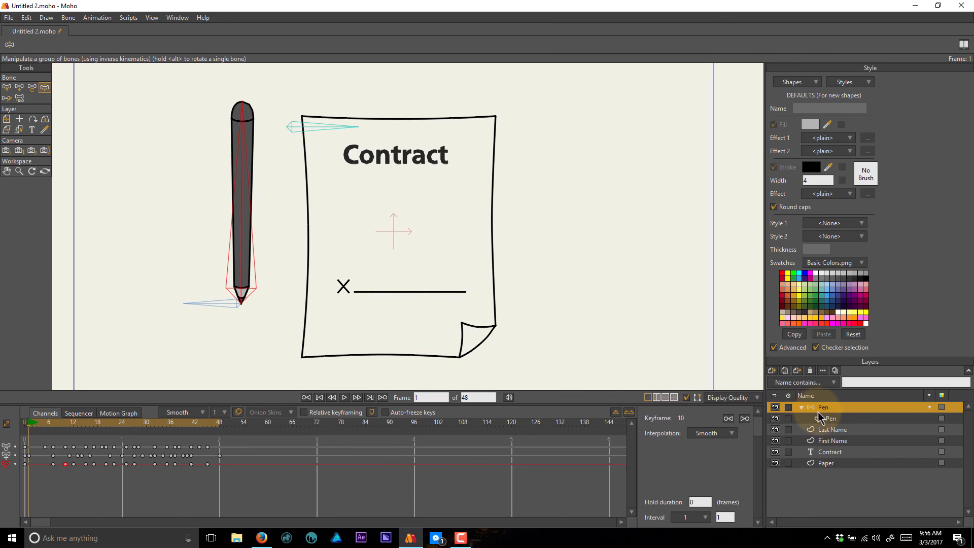
{"action": "left_click", "coordinate": [802, 408]}
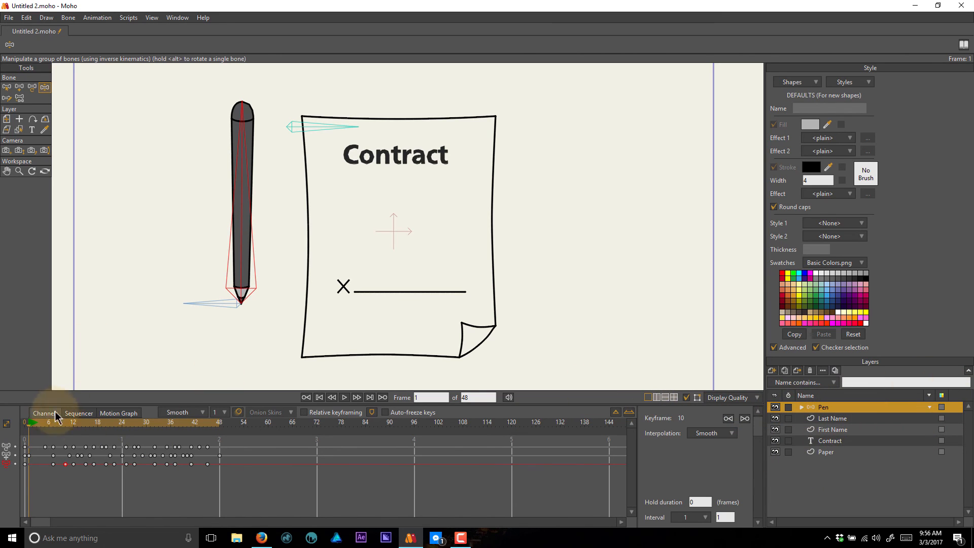
{"action": "left_click", "coordinate": [838, 452], "text": "shift"}
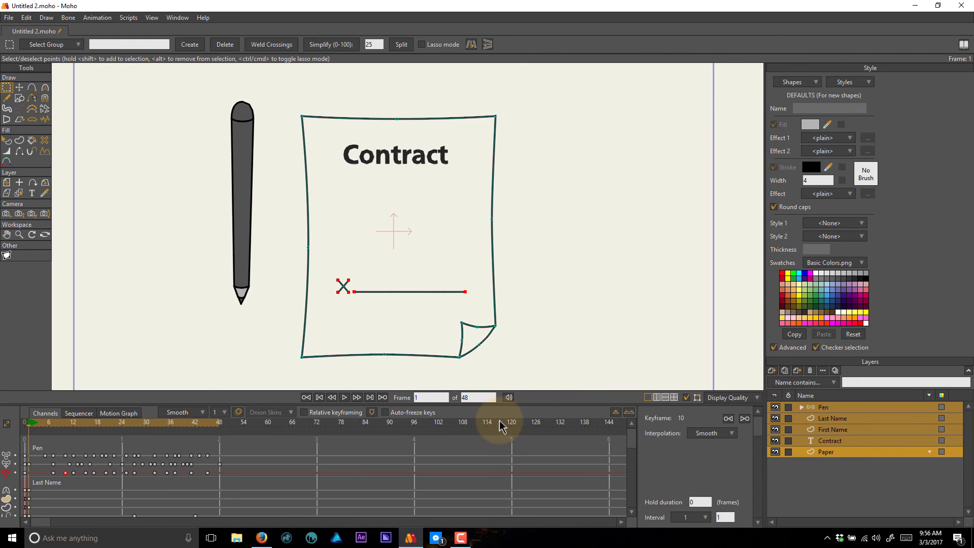
{"action": "left_click", "coordinate": [27, 426]}
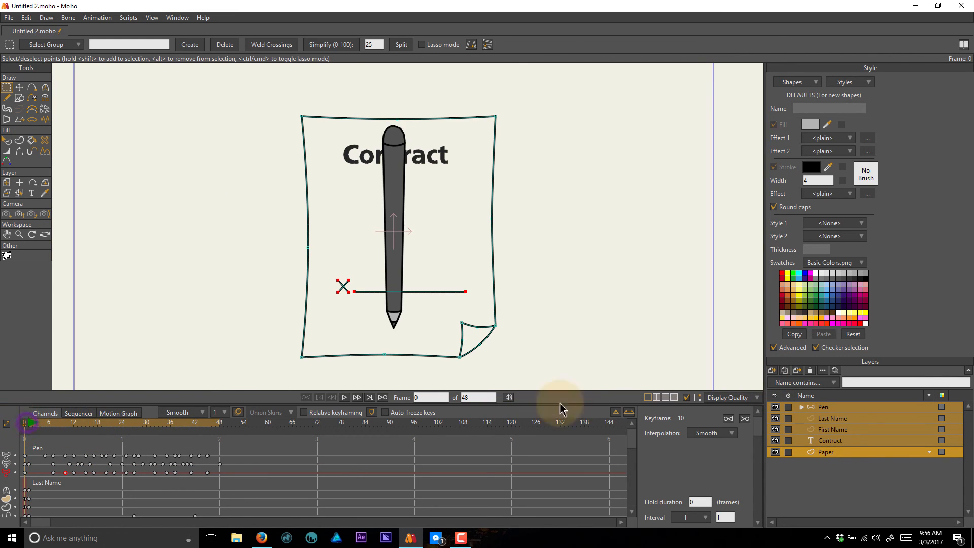
{"action": "left_click", "coordinate": [773, 371]}
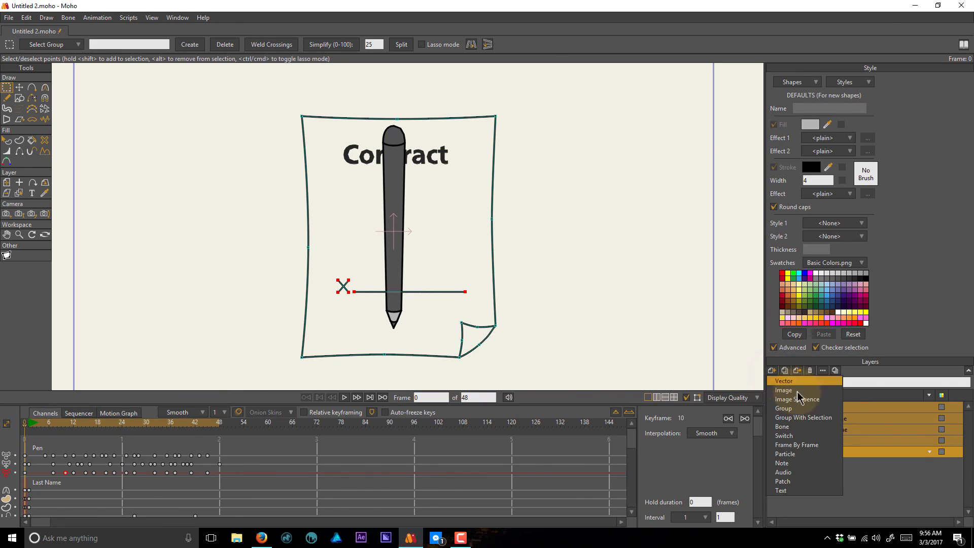
{"action": "left_click", "coordinate": [812, 419]}
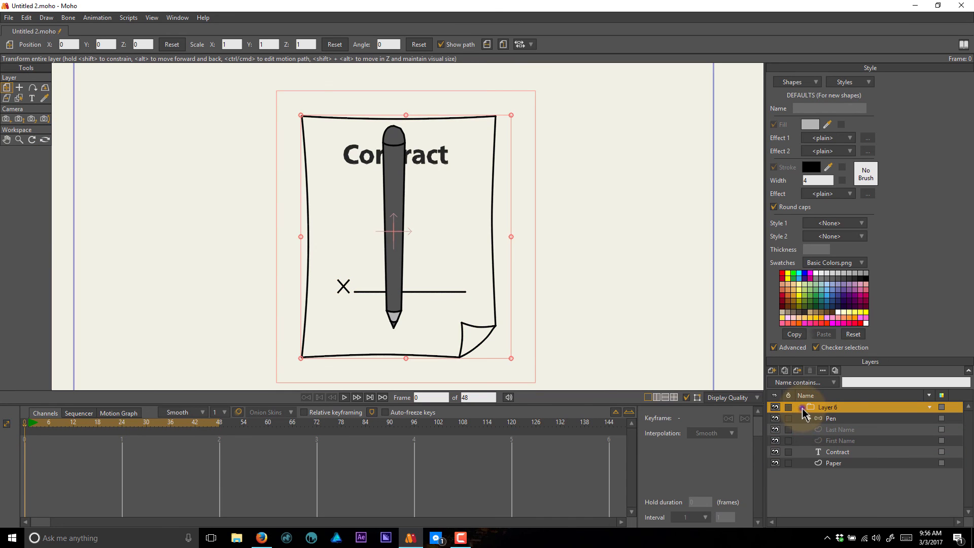
{"action": "left_click", "coordinate": [802, 408]}
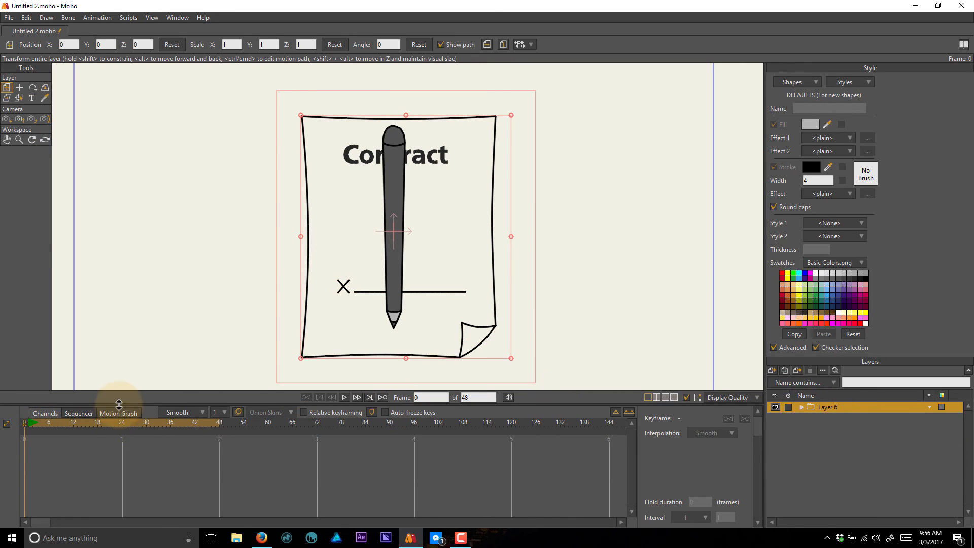
At frame 1, rotate the group layer to about 7.93 degrees and push it back to a Z position of about -0.66.
{"action": "left_click", "coordinate": [28, 427]}
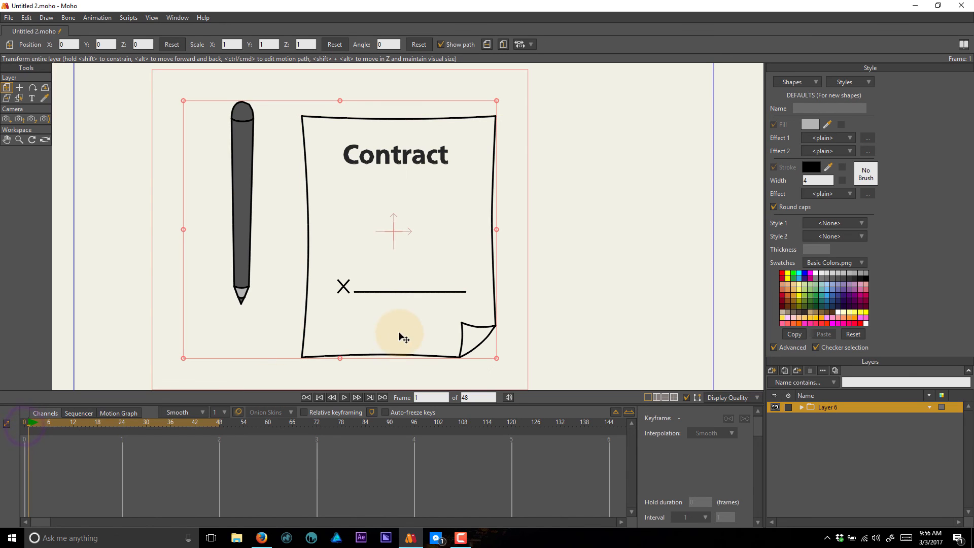
{"action": "mouse_move", "coordinate": [506, 373]}
{"action": "left_mouse_down"}
{"action": "mouse_move", "coordinate": [524, 348]}
{"action": "mouse_move", "coordinate": [488, 307]}
{"action": "left_mouse_up"}
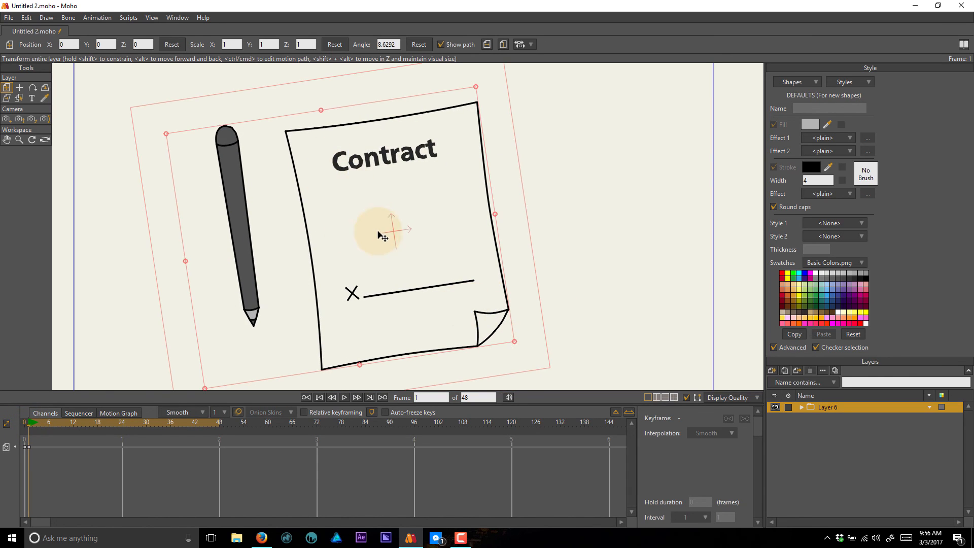
{"action": "scroll", "coordinate": [416, 254], "scroll_direction": "down", "scroll_amount": 1}
{"action": "left_click_drag", "start_coordinate": [422, 252], "coordinate": [453, 241]}
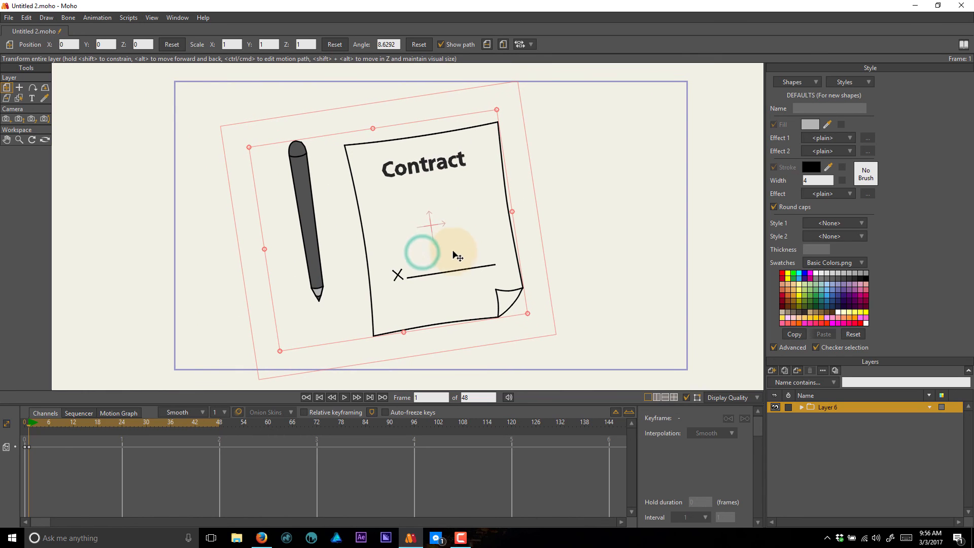
{"action": "left_click_drag", "start_coordinate": [543, 330], "coordinate": [540, 326]}
{"action": "left_click_drag", "start_coordinate": [425, 215], "coordinate": [425, 215]}
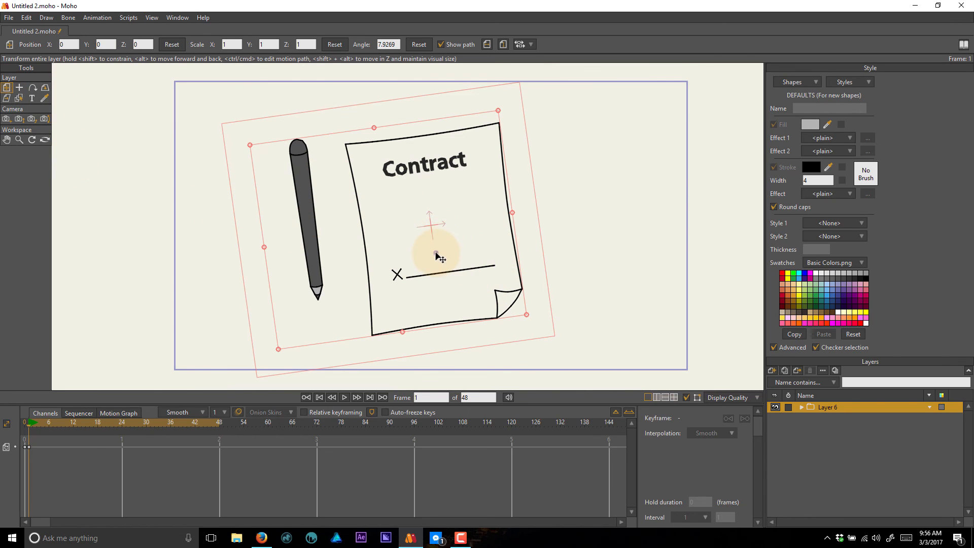
{"action": "mouse_move", "coordinate": [436, 253]}
{"action": "left_mouse_down"}
{"action": "mouse_move", "coordinate": [438, 244]}
{"action": "mouse_move", "coordinate": [445, 285]}
{"action": "mouse_move", "coordinate": [438, 212]}
{"action": "mouse_move", "coordinate": [439, 239]}
{"action": "left_mouse_up"}
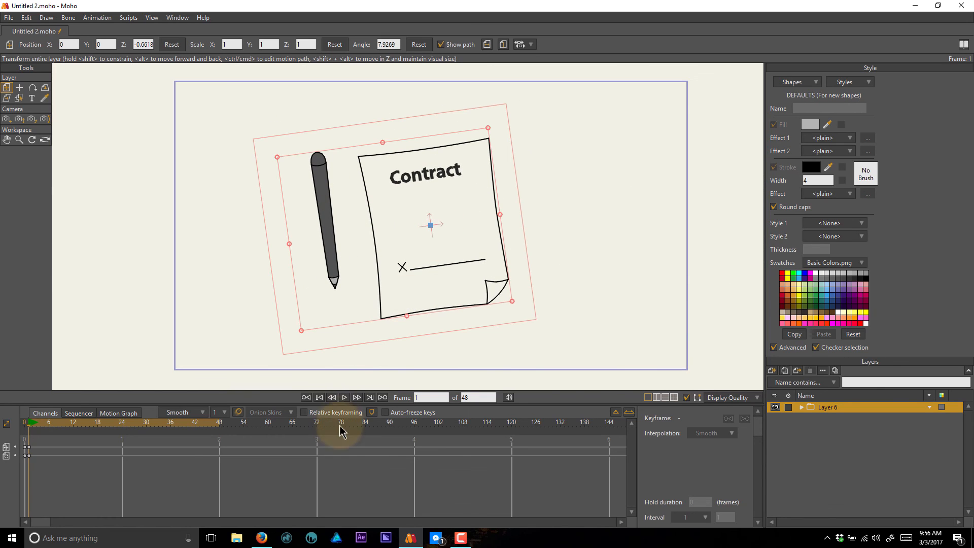
Bring the group forward to a Z position of about 3.73 at frame 63 and play the zoom with playback ending there.
{"action": "left_click_drag", "start_coordinate": [29, 429], "coordinate": [253, 433]}
{"action": "mouse_move", "coordinate": [399, 350]}
{"action": "left_mouse_down"}
{"action": "mouse_move", "coordinate": [431, 213]}
{"action": "mouse_move", "coordinate": [450, 348]}
{"action": "mouse_move", "coordinate": [428, 218]}
{"action": "mouse_move", "coordinate": [401, 452]}
{"action": "mouse_move", "coordinate": [357, 334]}
{"action": "mouse_move", "coordinate": [400, 226]}
{"action": "mouse_move", "coordinate": [404, 242]}
{"action": "left_mouse_up"}
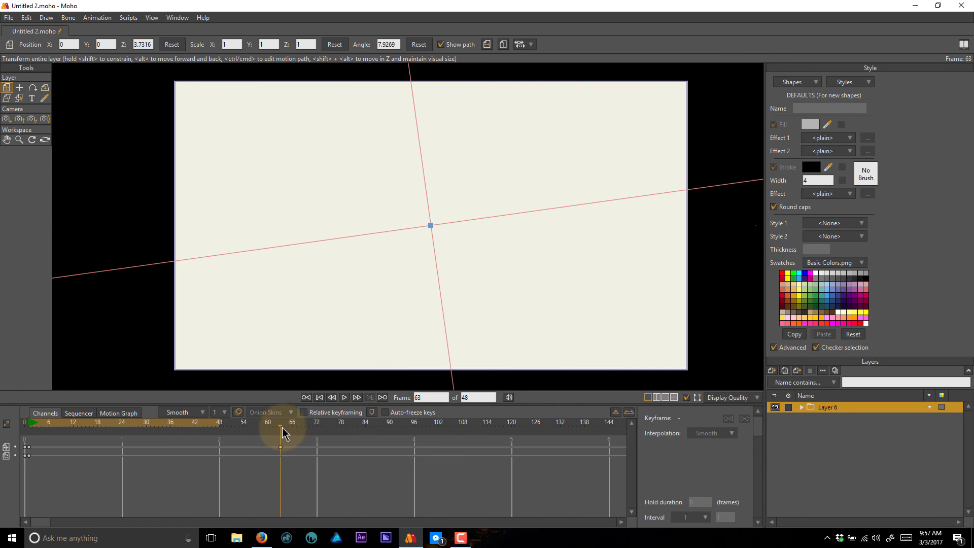
{"action": "key", "text": "space"}
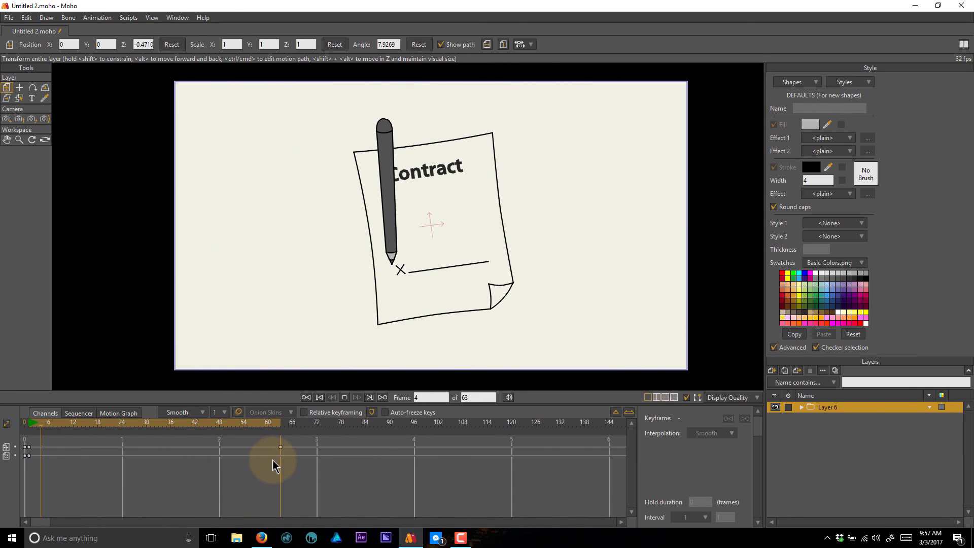
Move the group's zoom key to frame 73 and replay the animation with the playback range ending at frame 75.
{"action": "left_click_drag", "start_coordinate": [280, 447], "coordinate": [320, 451]}
{"action": "right_click", "coordinate": [330, 422], "text": "ctrl"}
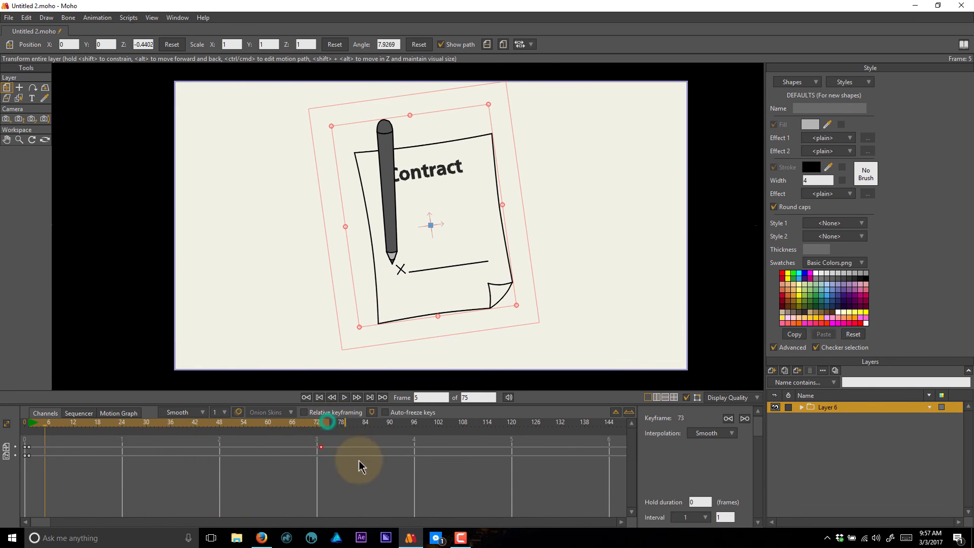
{"action": "key", "text": "space"}
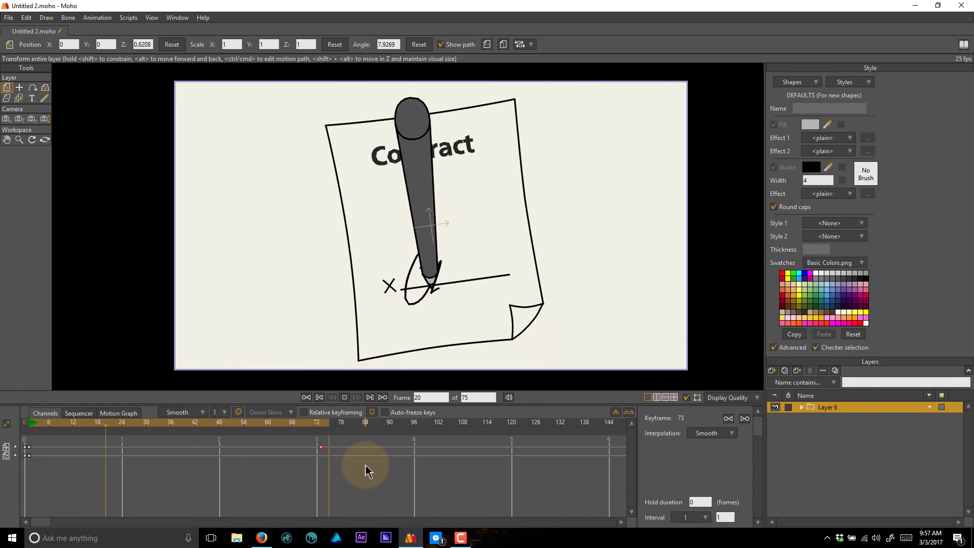
{"action": "key", "text": "space"}
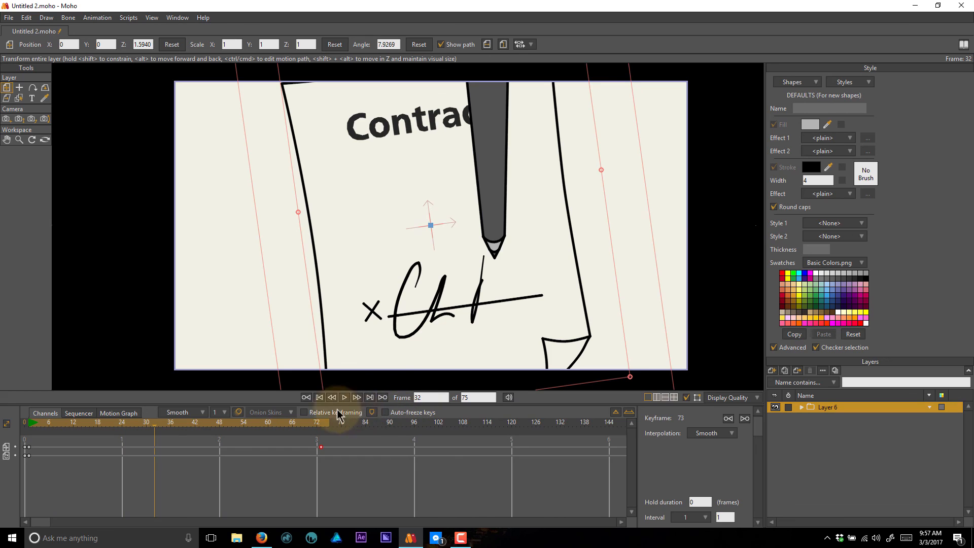
Rotate the group layer to about 15.93 degrees at frame 73.
{"action": "scroll", "coordinate": [560, 289], "scroll_direction": "down", "scroll_amount": 2}
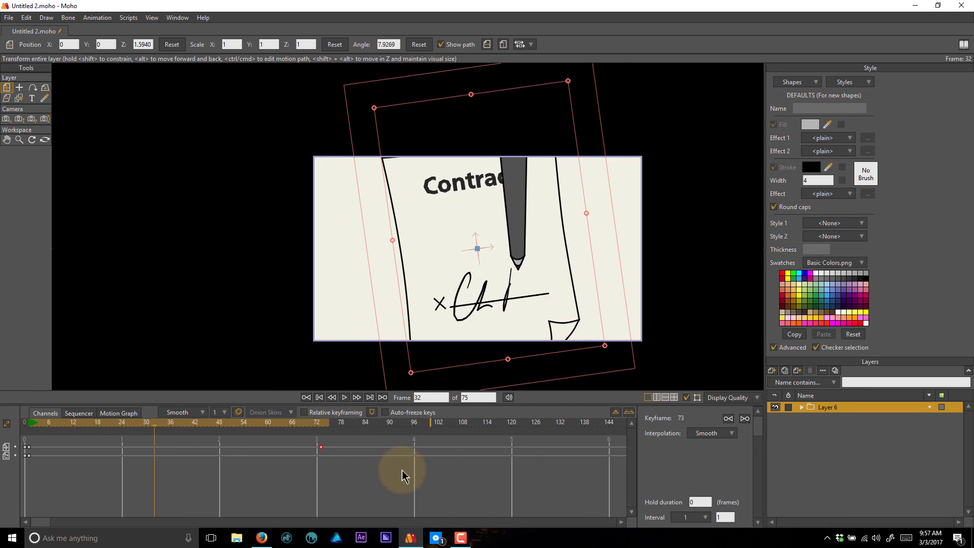
{"action": "left_click", "coordinate": [320, 425]}
{"action": "scroll", "coordinate": [587, 276], "scroll_direction": "down", "scroll_amount": 10}
{"action": "left_click_drag", "start_coordinate": [618, 265], "coordinate": [391, 264]}
{"action": "scroll", "coordinate": [394, 266], "scroll_direction": "up", "scroll_amount": 6}
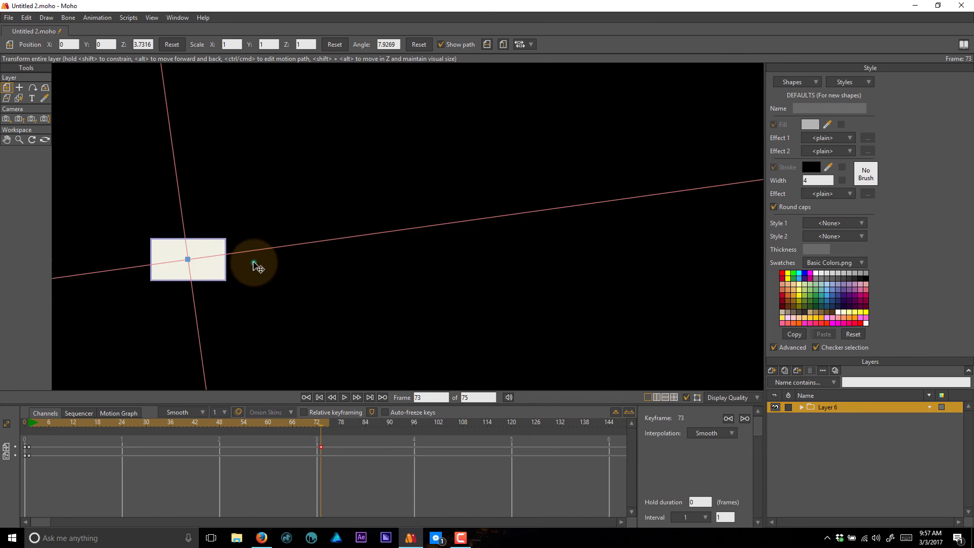
{"action": "left_click_drag", "start_coordinate": [254, 264], "coordinate": [378, 274]}
{"action": "scroll", "coordinate": [379, 274], "scroll_direction": "up", "scroll_amount": 3}
{"action": "left_click_drag", "start_coordinate": [307, 279], "coordinate": [424, 250]}
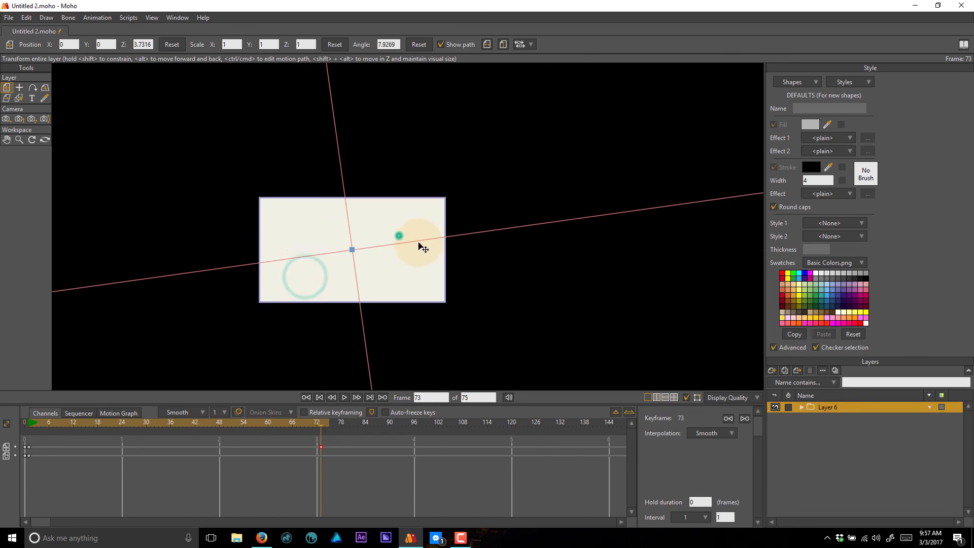
{"action": "scroll", "coordinate": [420, 248], "scroll_direction": "up", "scroll_amount": 2}
{"action": "left_click_drag", "start_coordinate": [371, 48], "coordinate": [394, 44]}
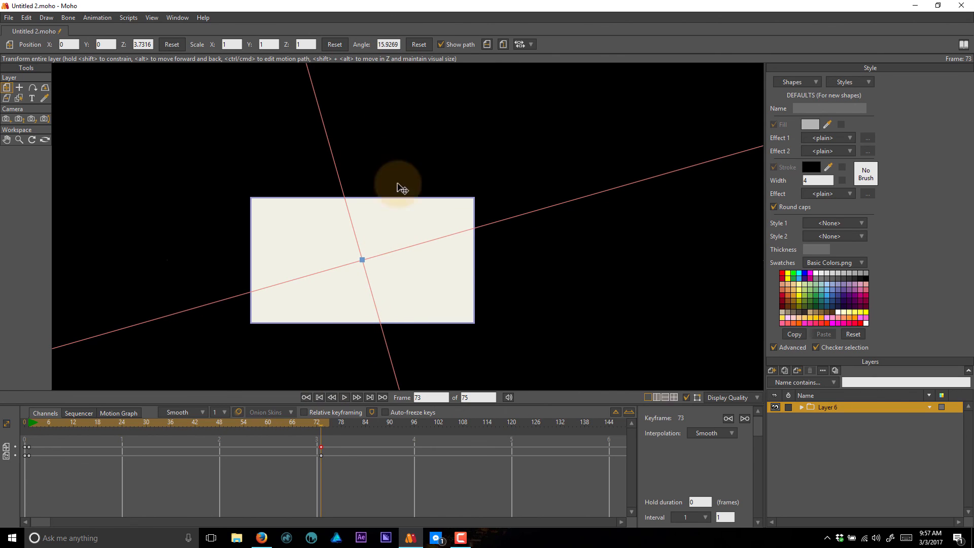
Move the group's final zoom and rotation keys to frame 92 and replay the animation with playback ending at frame 93.
{"action": "left_click", "coordinate": [344, 397]}
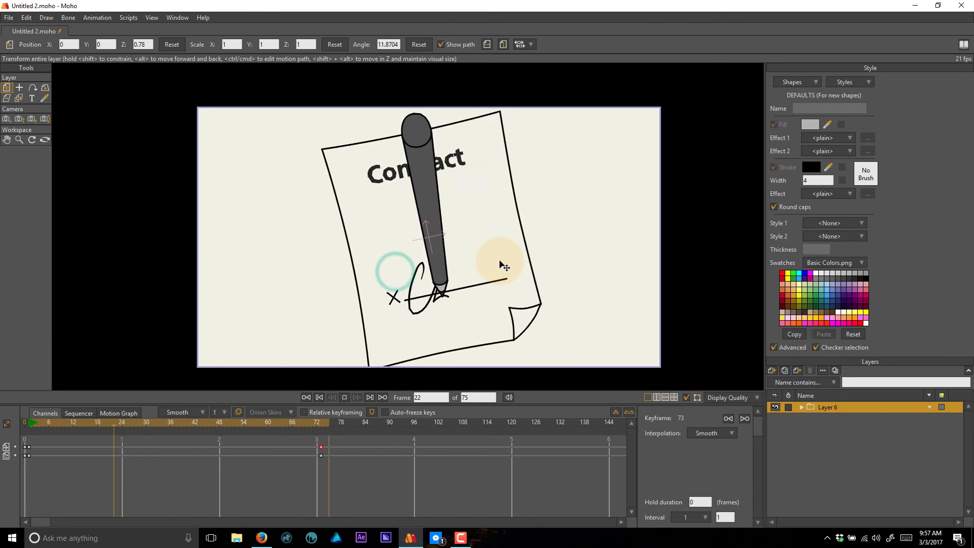
{"action": "left_click_drag", "start_coordinate": [332, 444], "coordinate": [397, 457]}
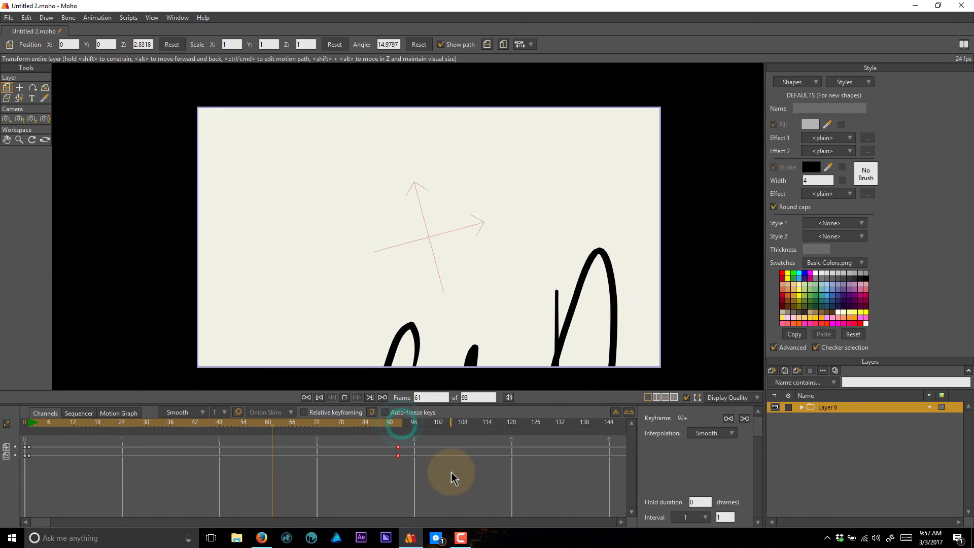
{"action": "key", "text": "space"}
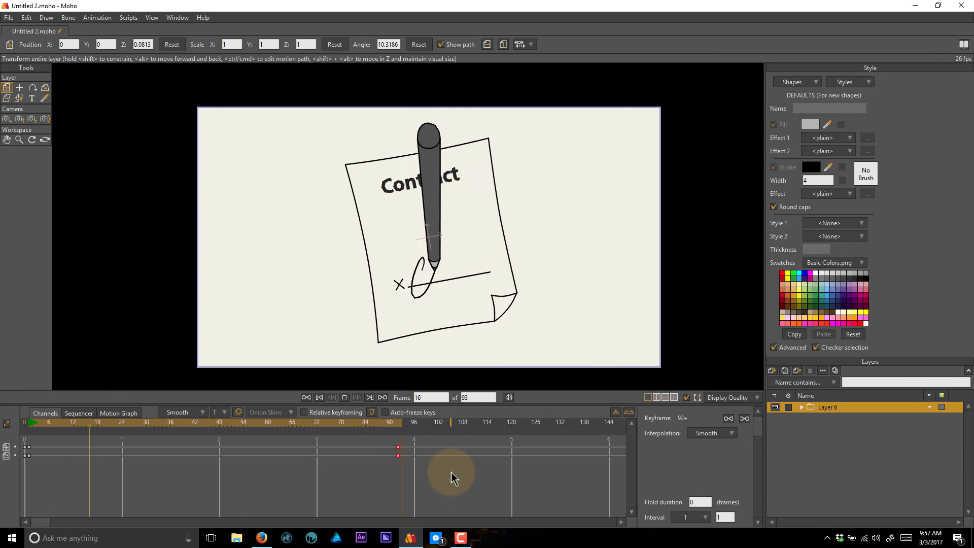